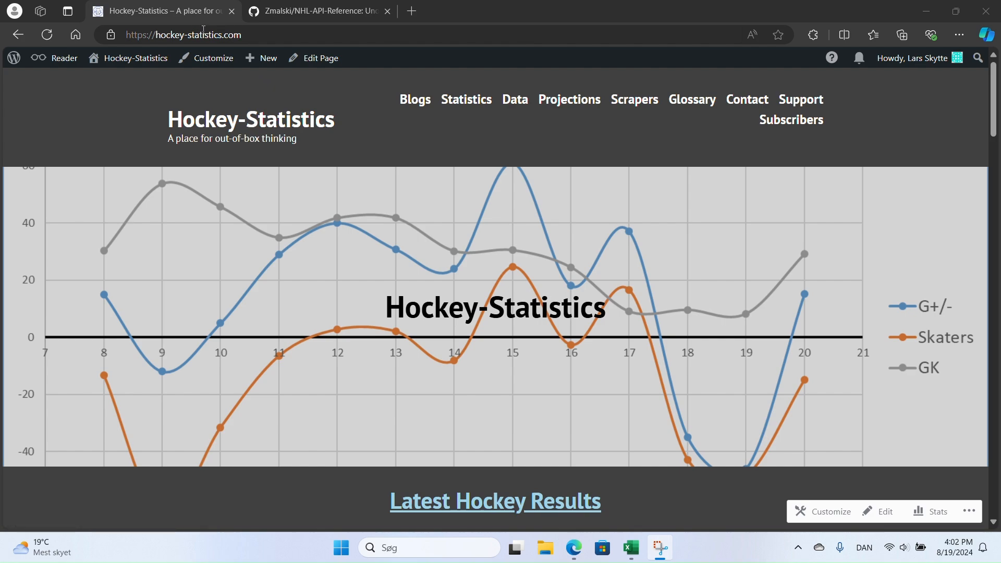
Step: Look over the Hockey-Statistics homepage and bring up the blank Excel workbook
scroll(467, 203, "down", 6)
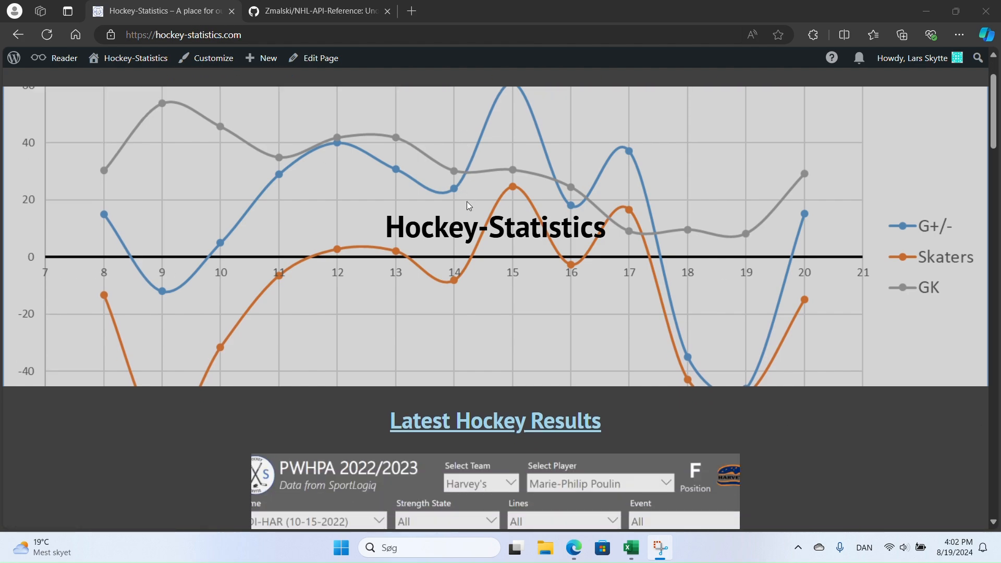
scroll(467, 205, "down", 1)
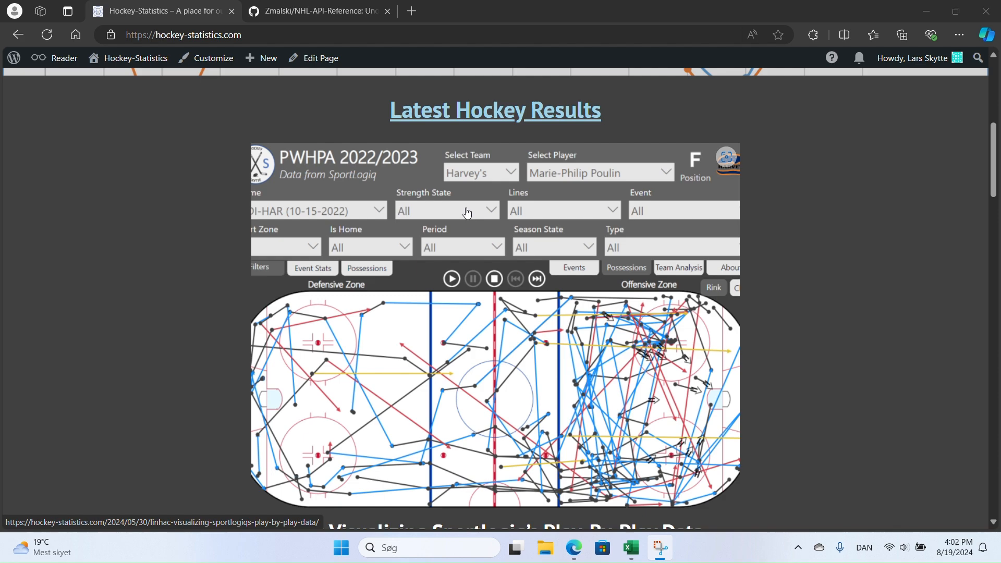
scroll(467, 213, "up", 7)
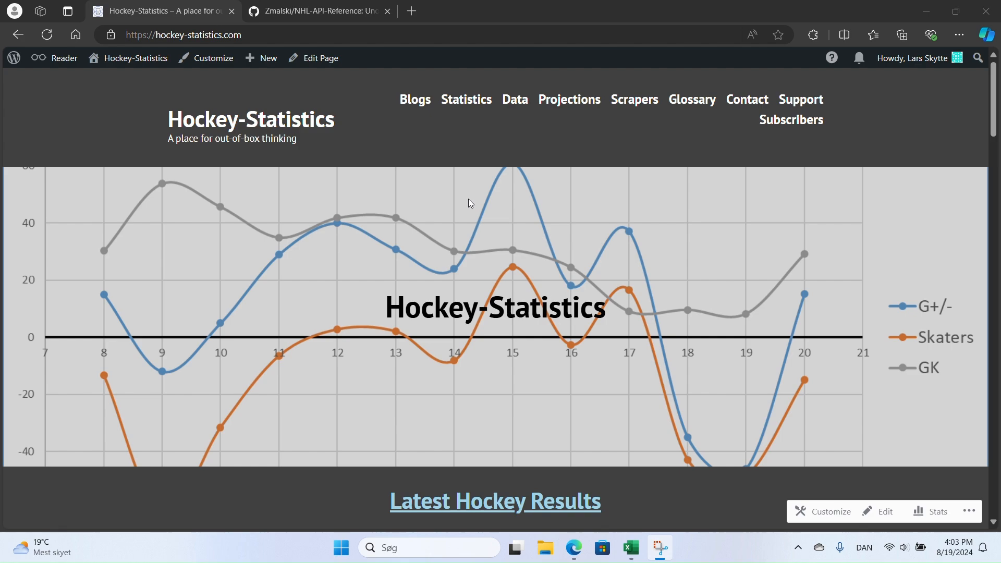
left_click(632, 548)
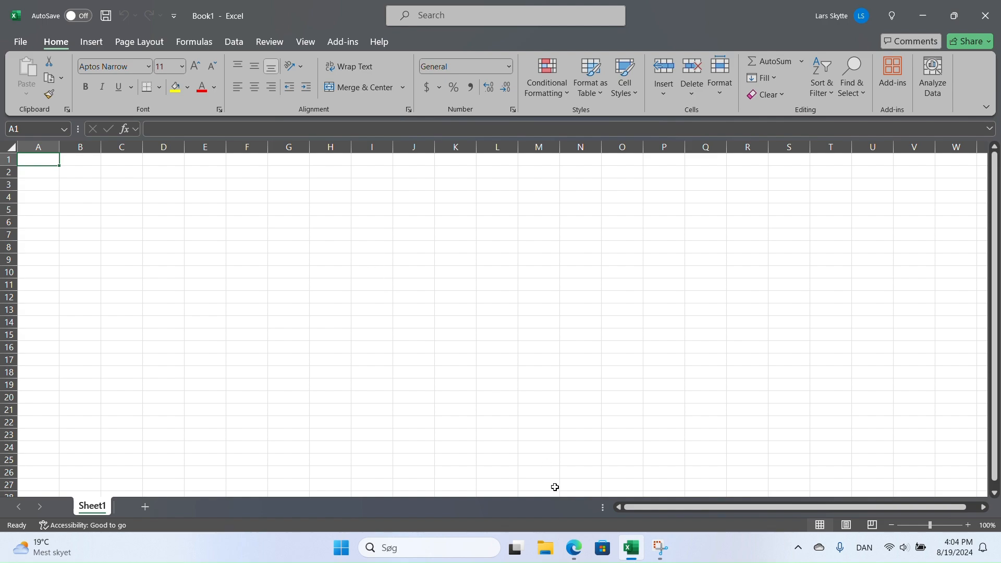
Step: Switch to the NHL API reference on GitHub in Edge and go to the Get Skater Stats section under api.nhle.com/stats/rest
left_click(574, 547)
left_click(276, 13)
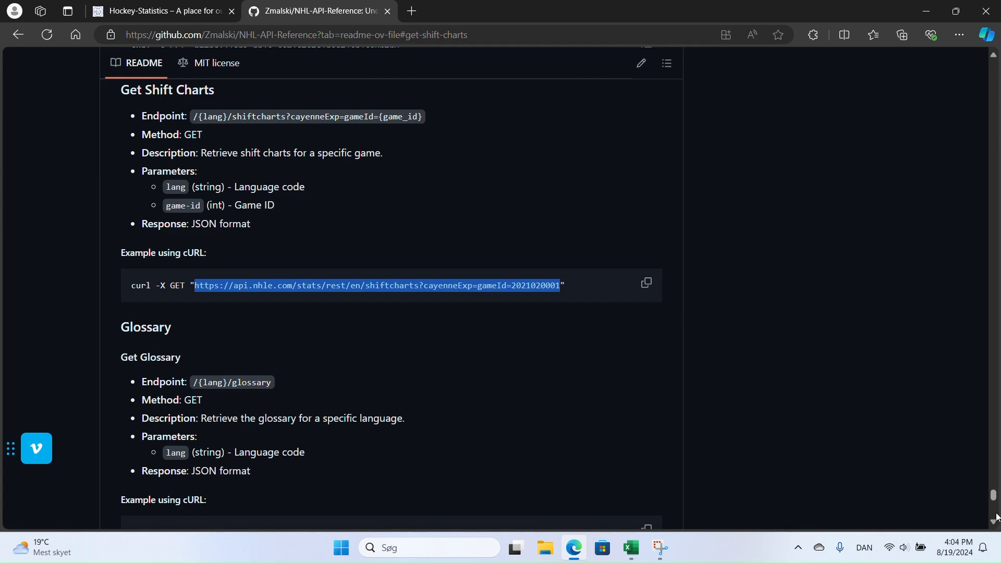
left_click_drag(995, 498, 997, 15)
scroll(59, 349, "down", 4)
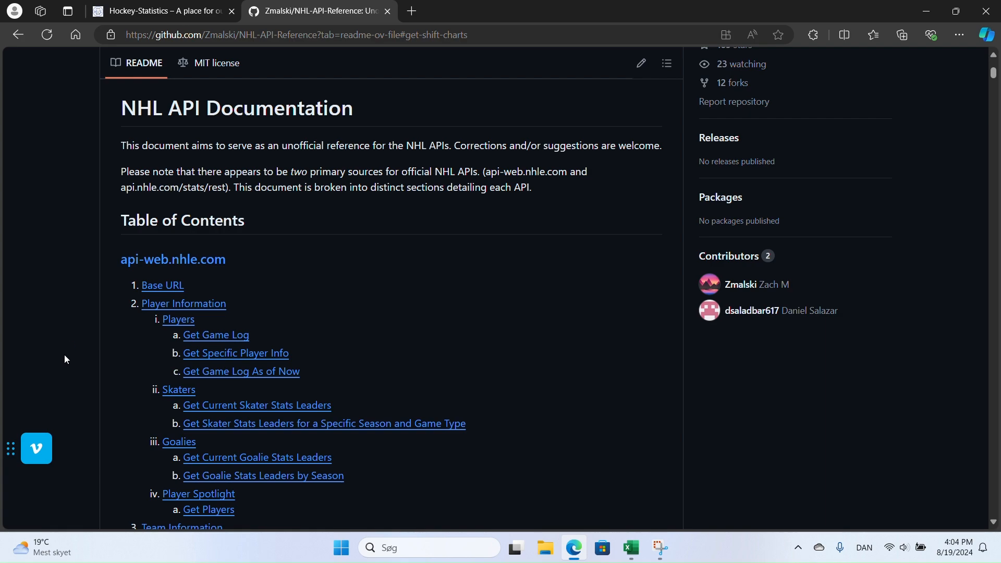
scroll(74, 358, "down", 3)
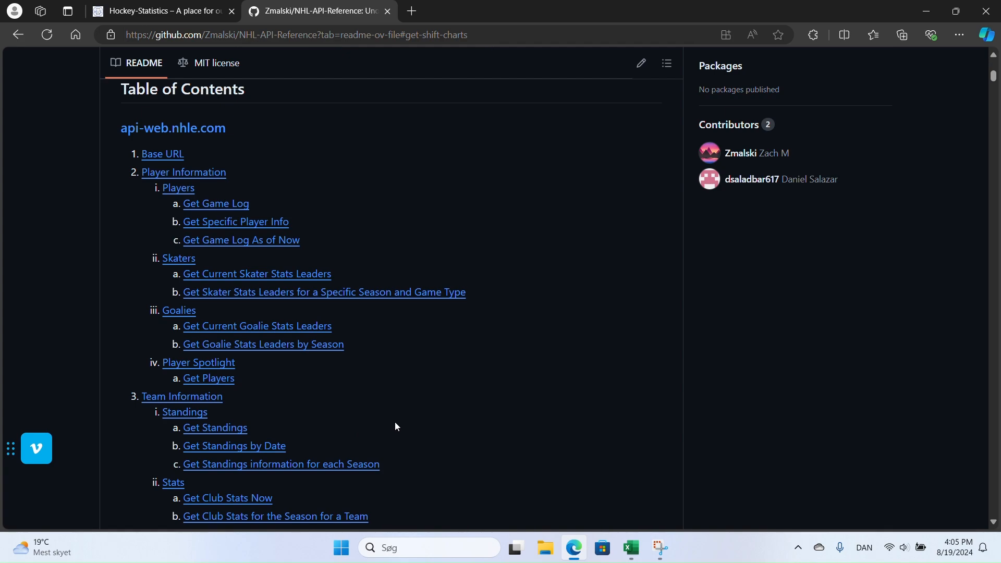
scroll(396, 421, "down", 5)
scroll(394, 427, "down", 17)
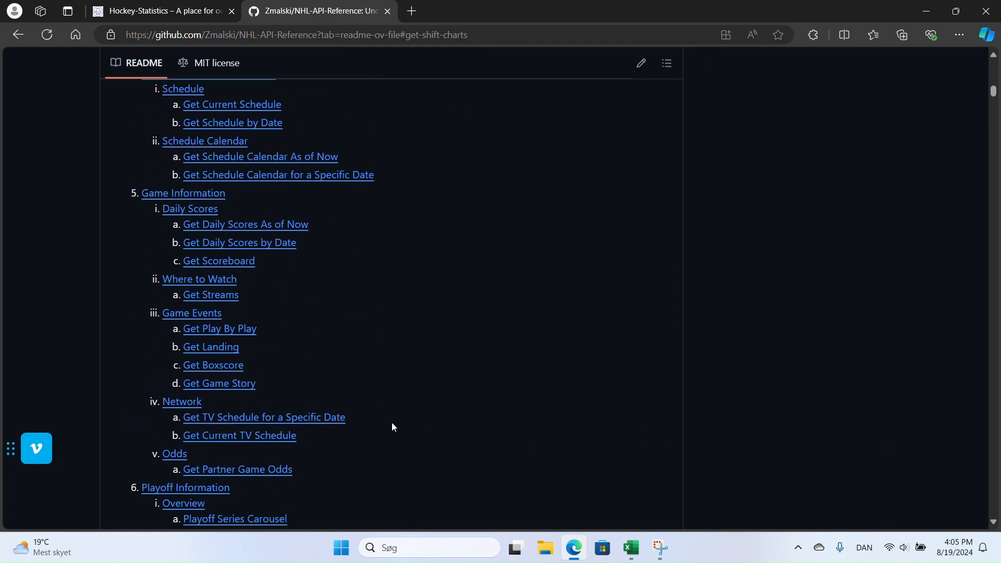
scroll(391, 427, "down", 2)
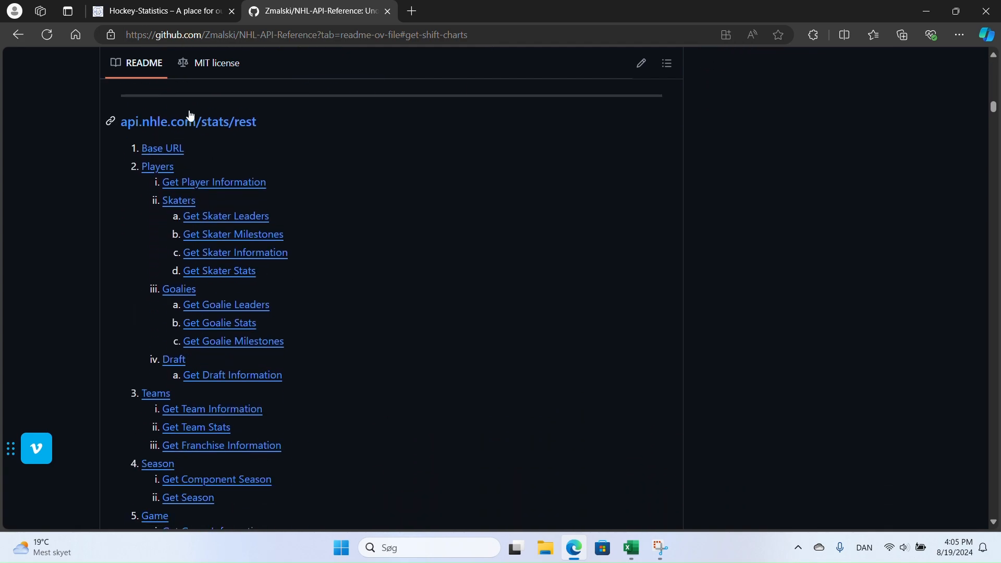
left_click(219, 271)
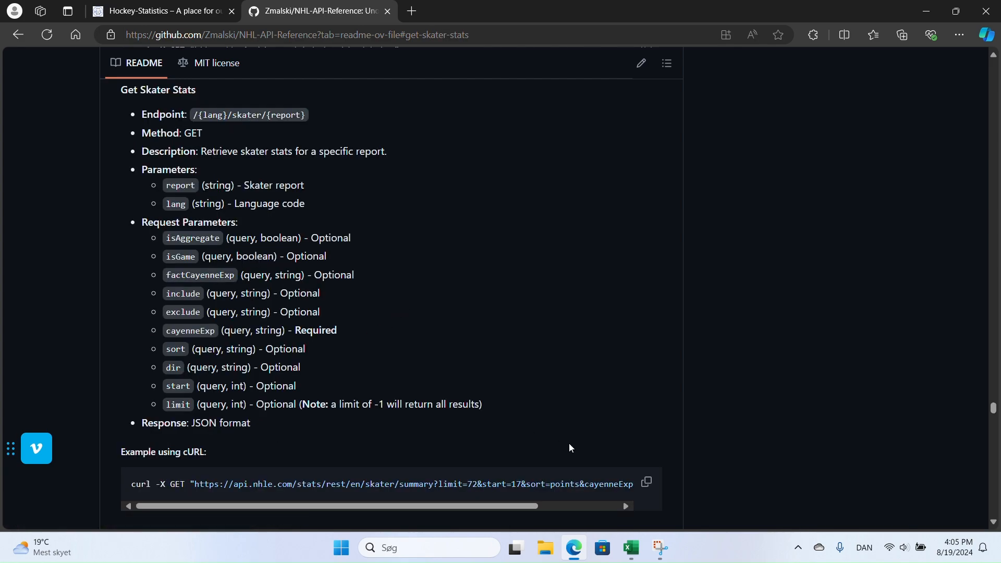
Step: Copy the example skater summary URL from the cURL command and load it in a new browser tab
scroll(572, 393, "down", 1)
mouse_move(195, 419)
left_mouse_down()
mouse_move(665, 421)
mouse_move(620, 424)
left_mouse_up()
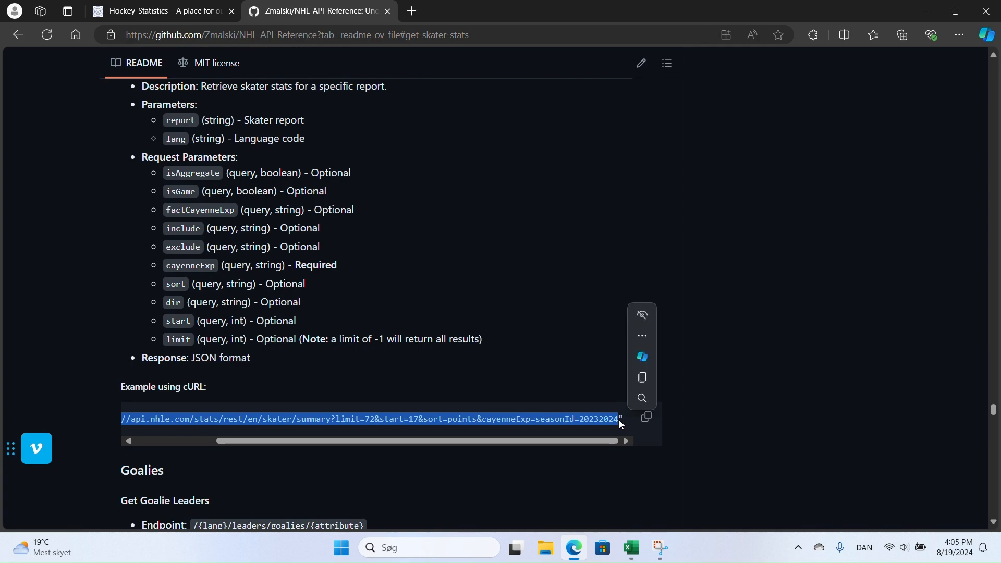
key("ctrl+c")
left_click(493, 13)
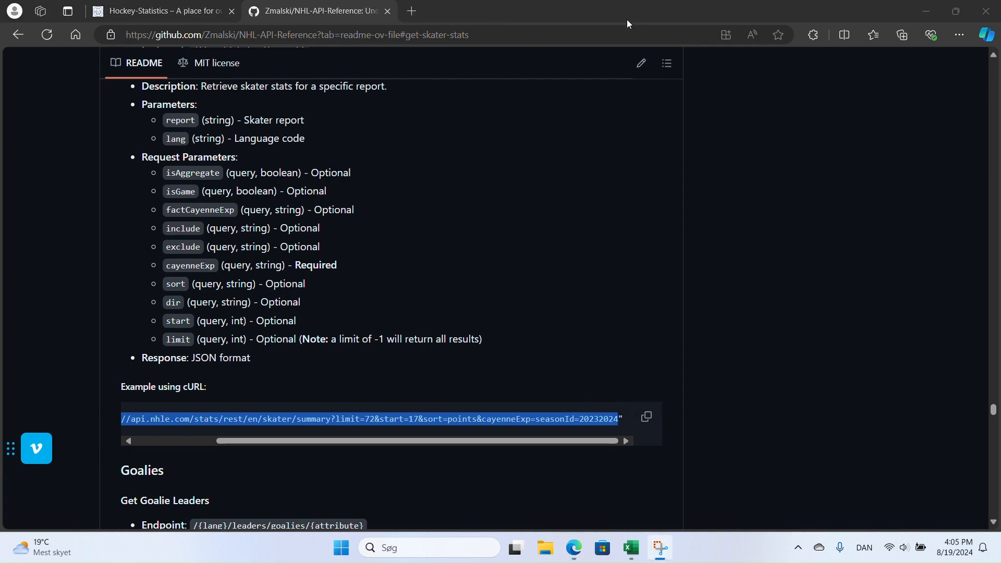
left_click(412, 11)
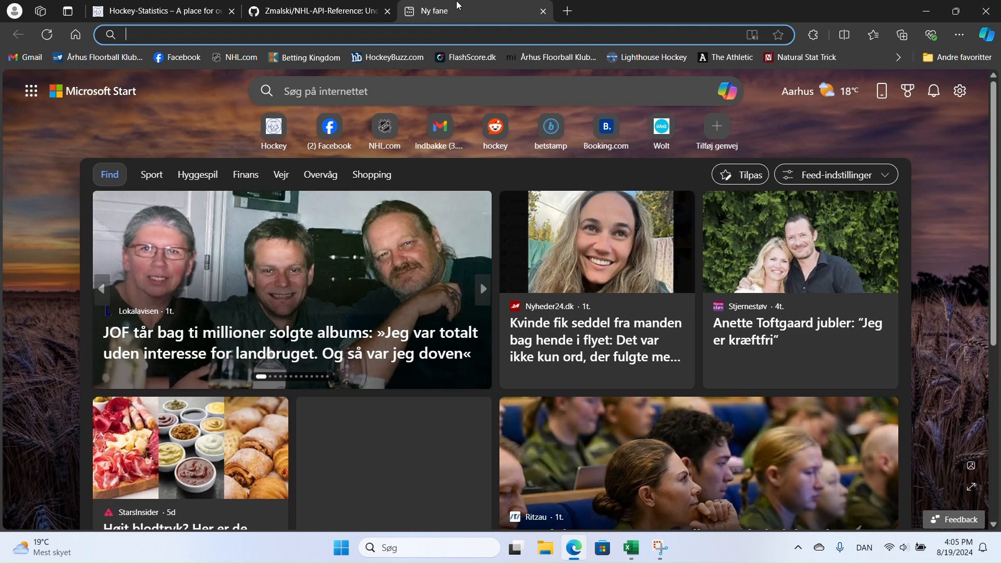
key("ctrl+v")
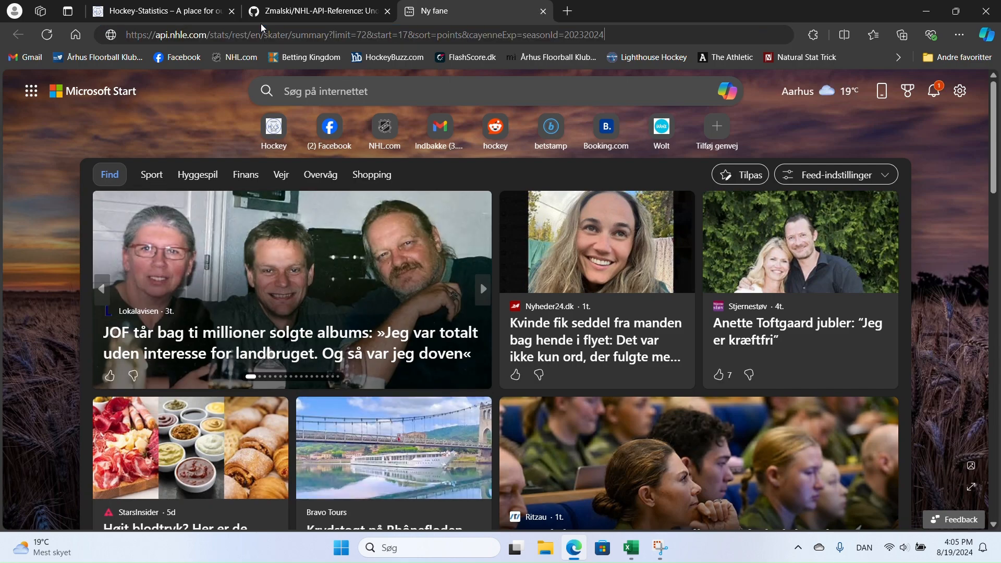
key("Return")
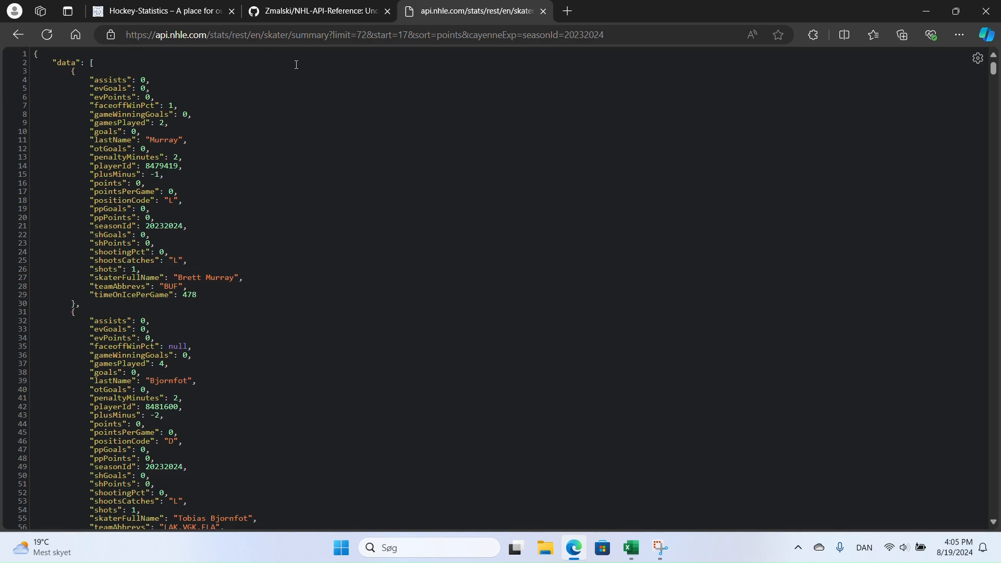
Step: Replace the summary report with bios in the API address and load it
left_click(323, 41)
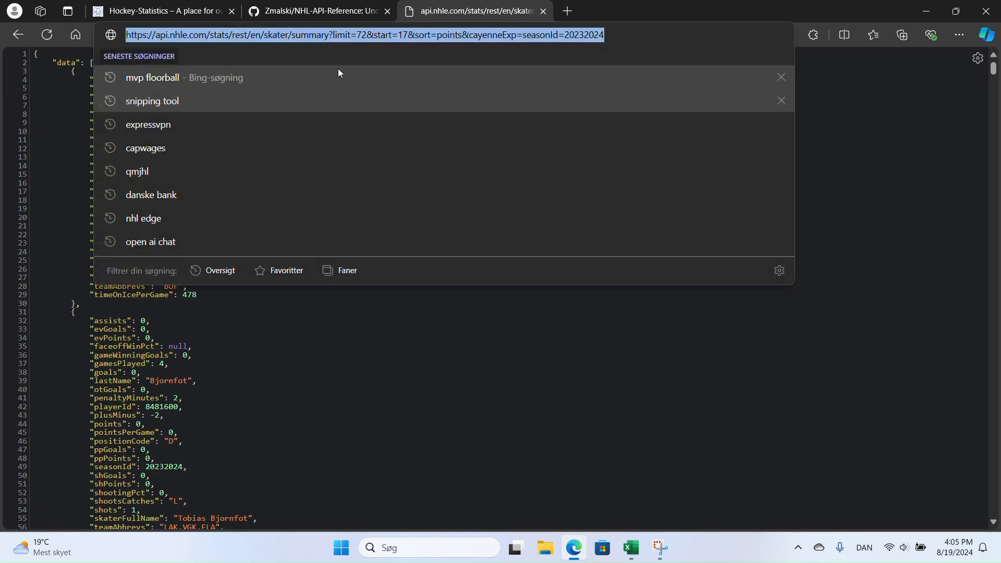
left_click(331, 35)
key("BackSpace")
key("BackSpace")
key("BackSpace")
key("BackSpace")
key("BackSpace")
key("BackSpace")
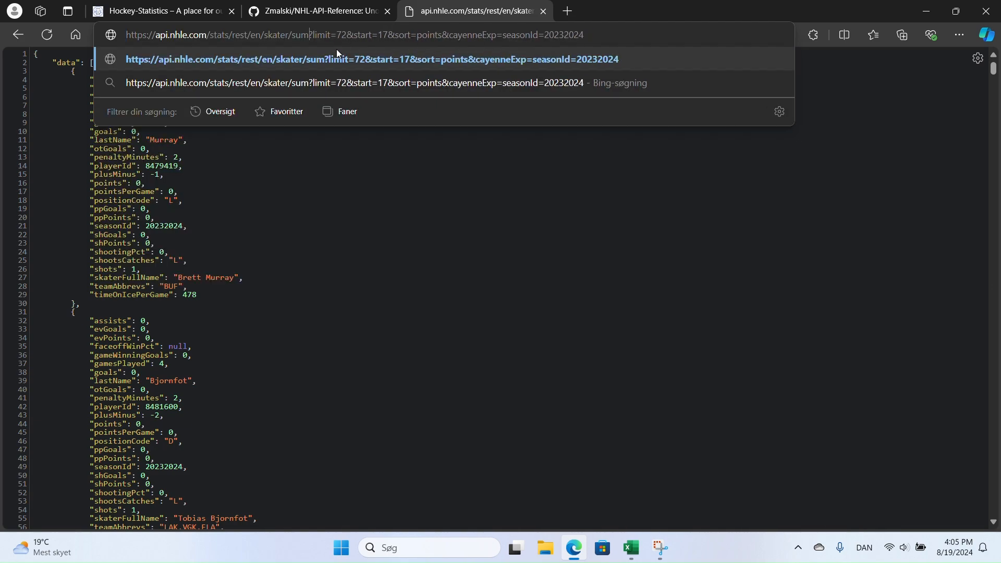
key("BackSpace")
type("bios")
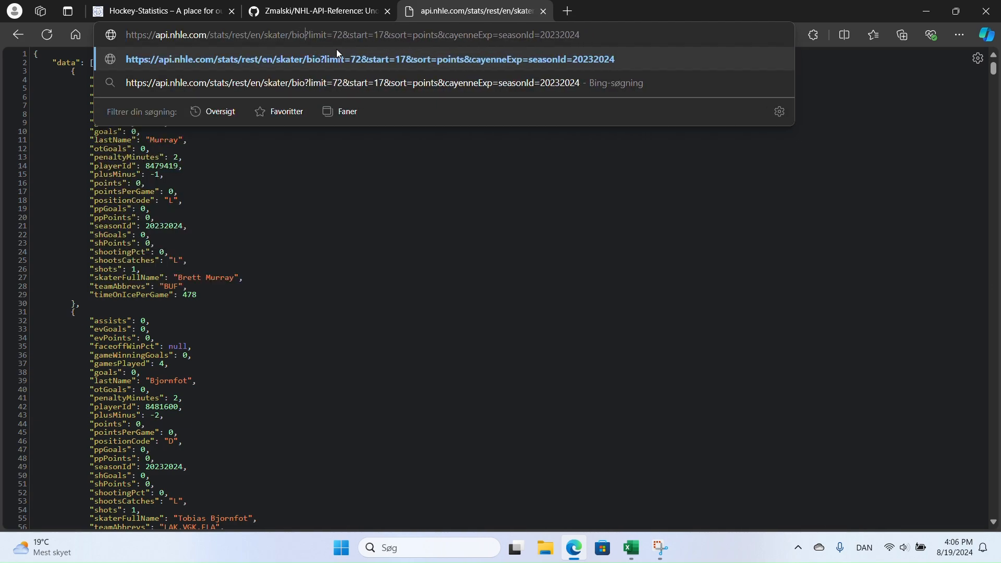
key("Return")
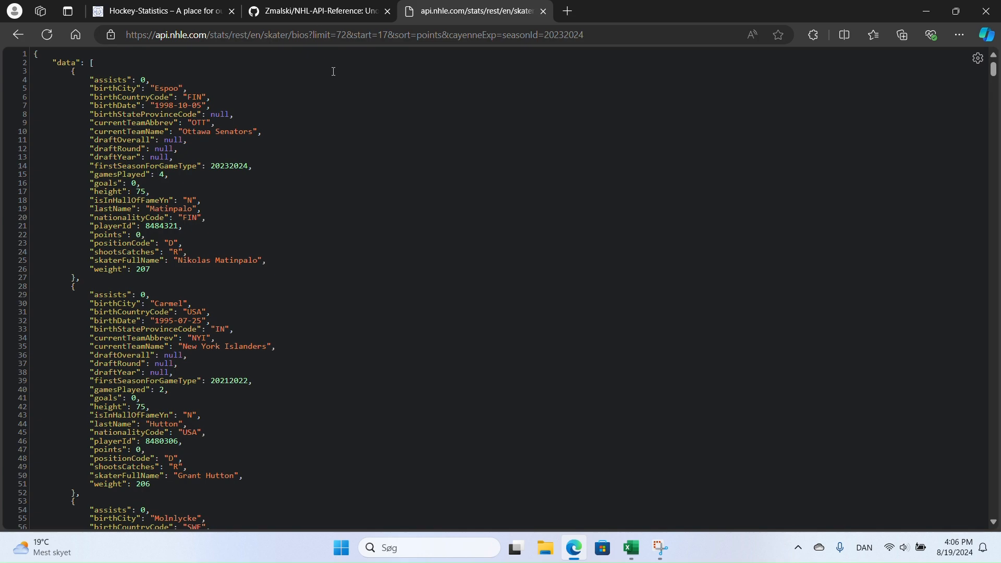
Step: Set limit to -1 and start to 0 in the API address, load it and check the returned skater data through to its end
left_click(349, 35)
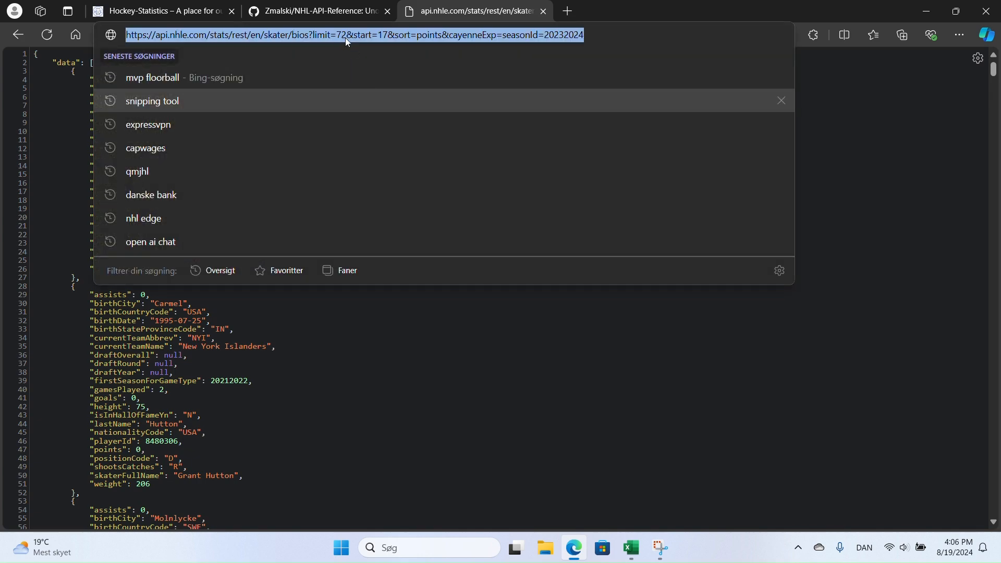
left_click(347, 37)
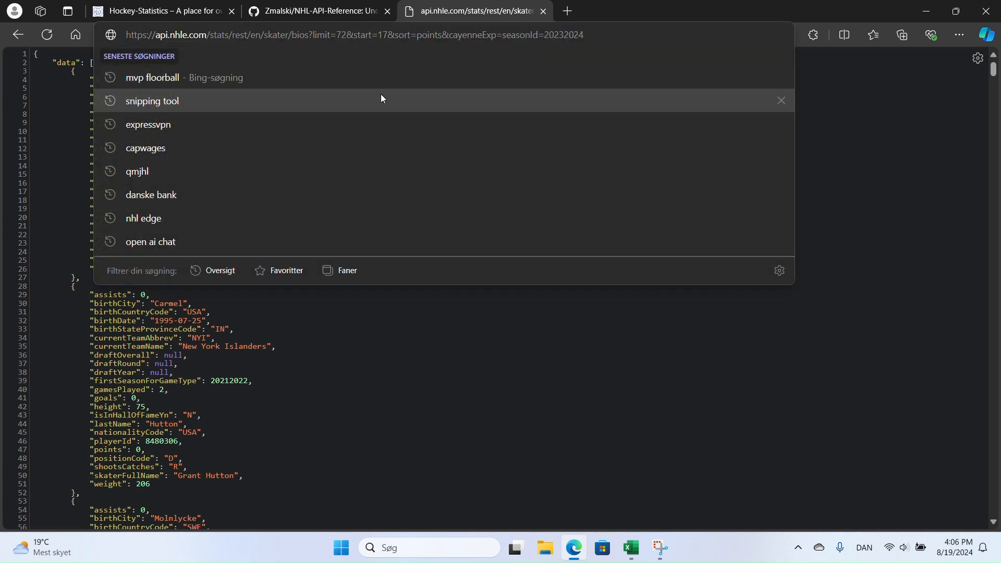
key("BackSpace")
key("BackSpace")
type("-1")
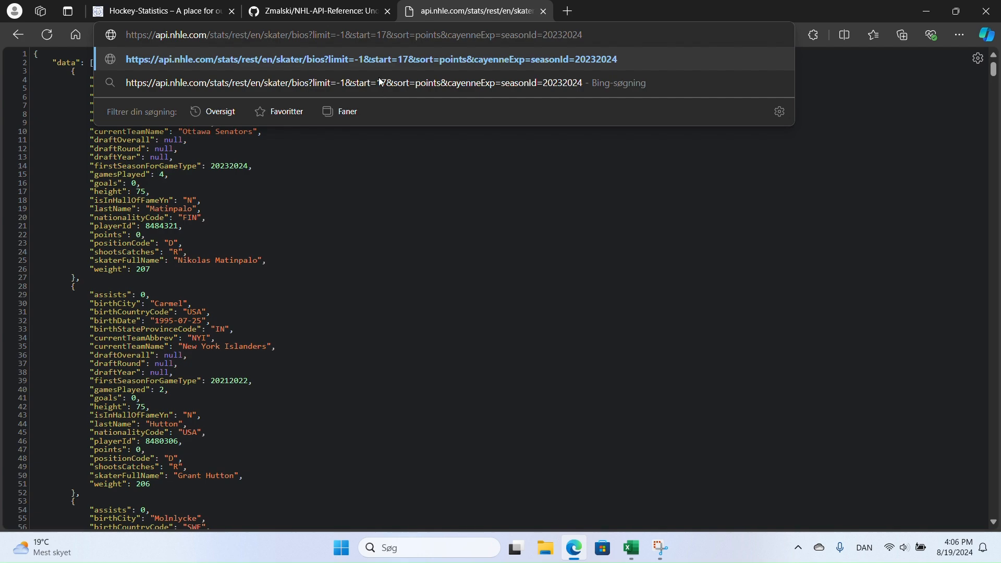
left_click(388, 39)
key("BackSpace")
key("BackSpace")
type("0")
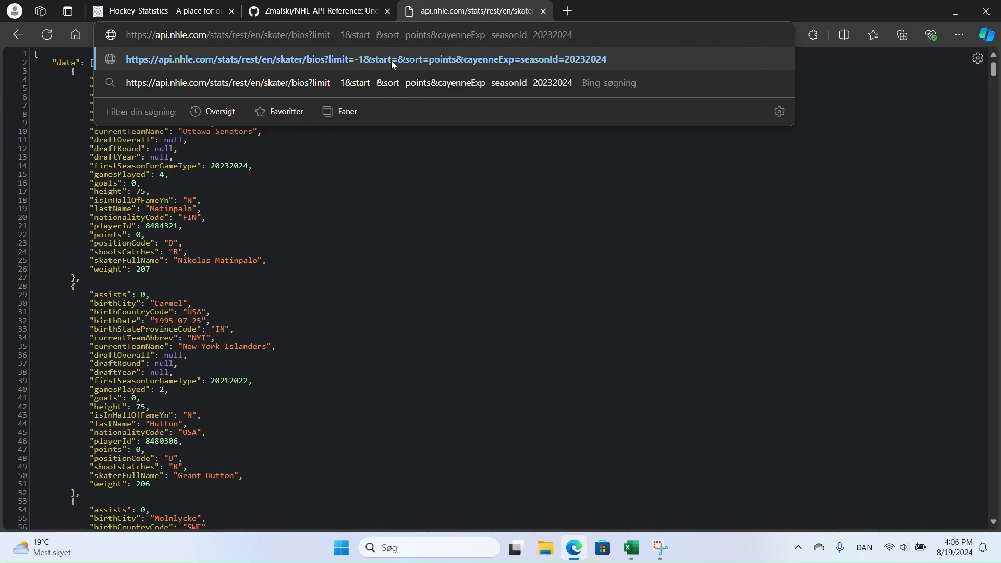
key("Return")
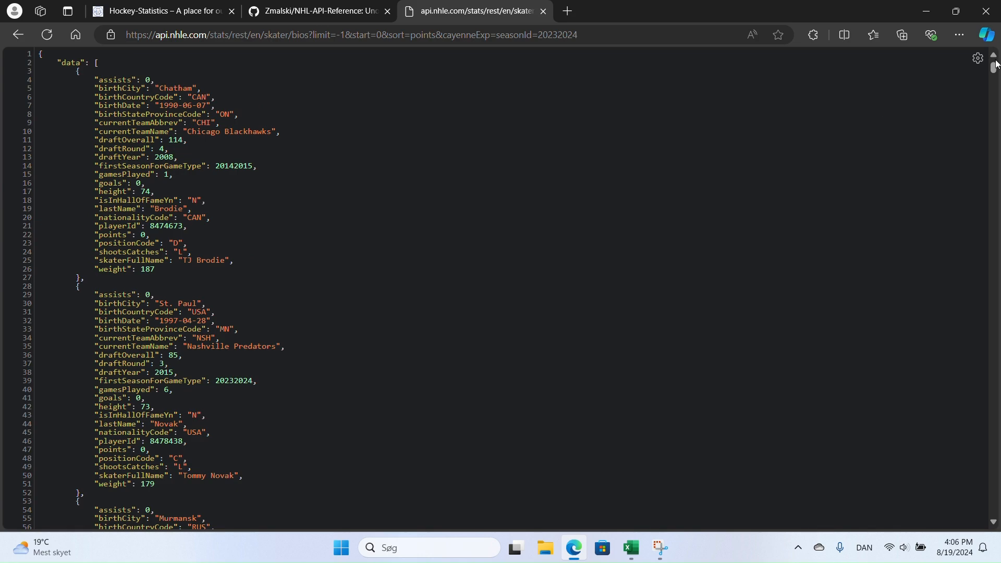
left_click_drag(994, 67, 993, 509)
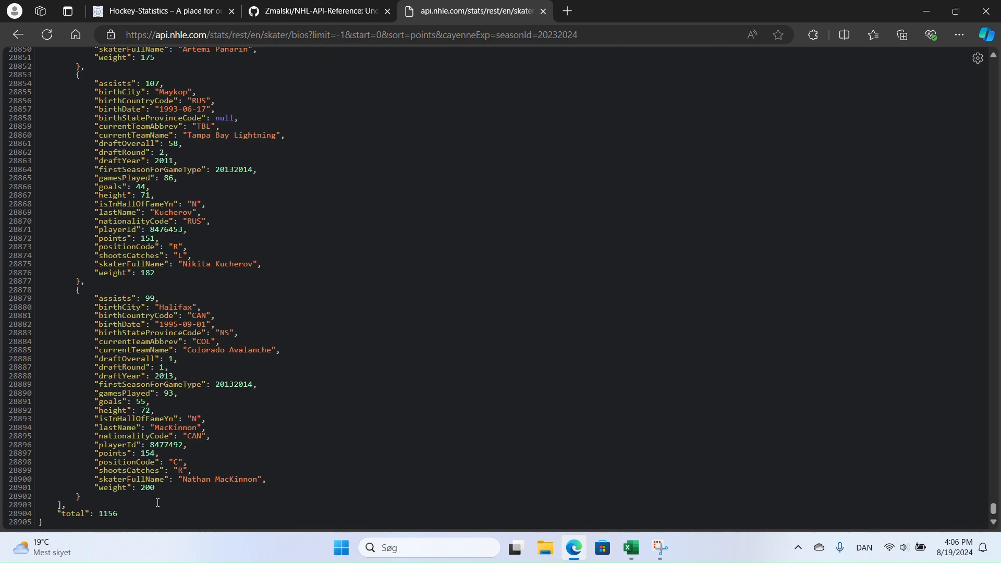
left_click_drag(993, 509, 993, 65)
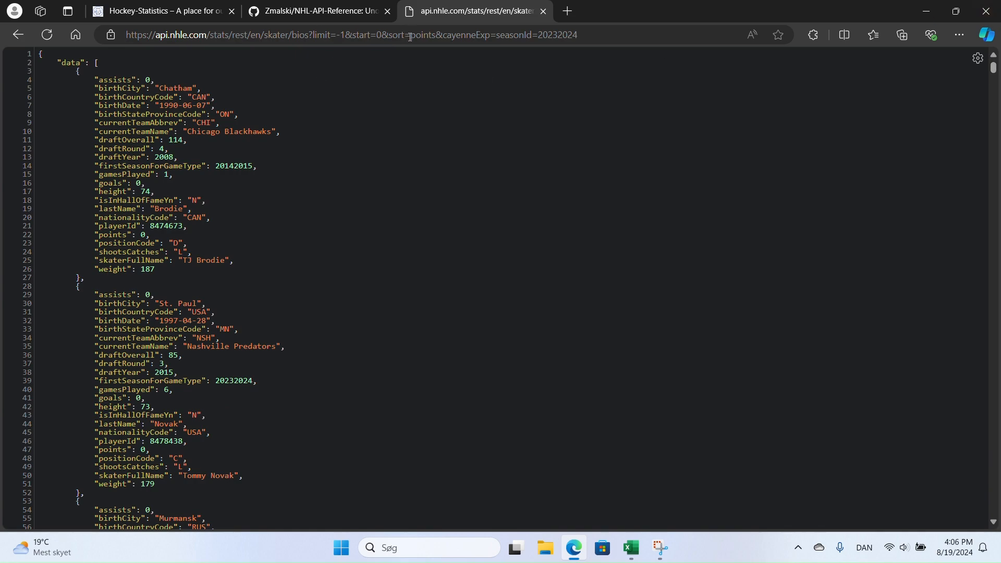
Step: Remove the sort=points parameter from the API address and copy the shortened URL
left_click_drag(389, 34, 449, 40)
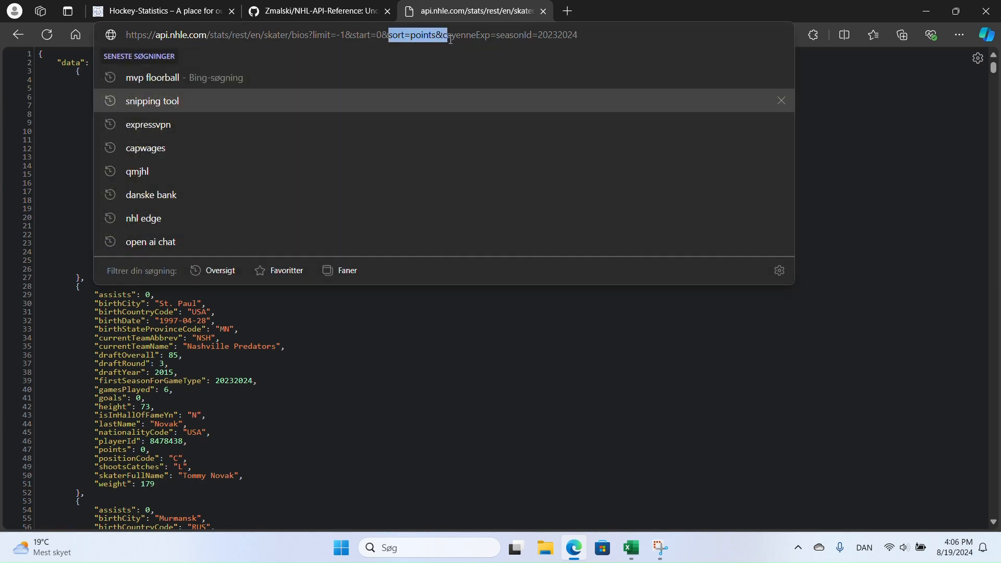
left_click_drag(449, 40, 445, 40)
key("BackSpace")
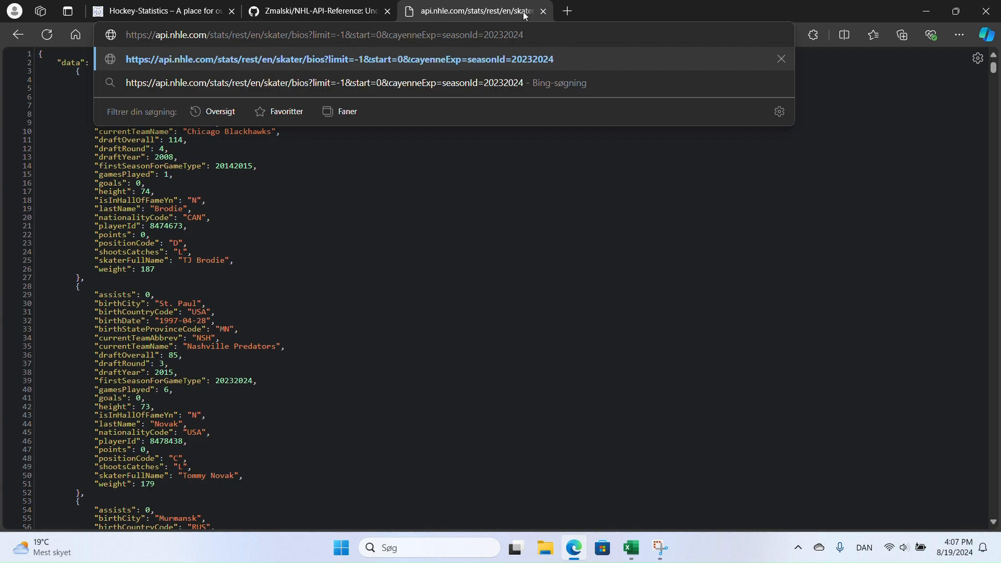
left_click(442, 12)
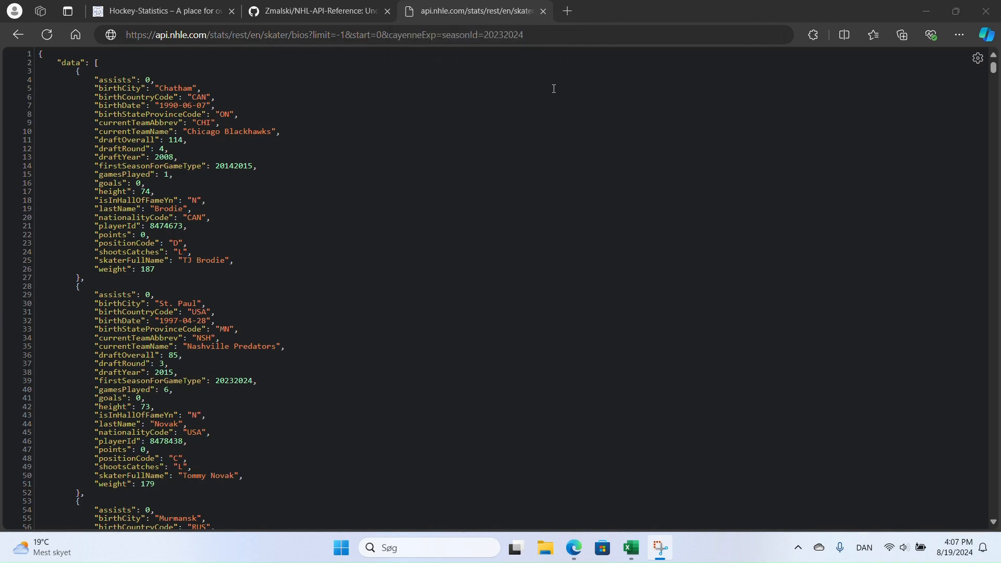
left_click(387, 184)
left_click(314, 37)
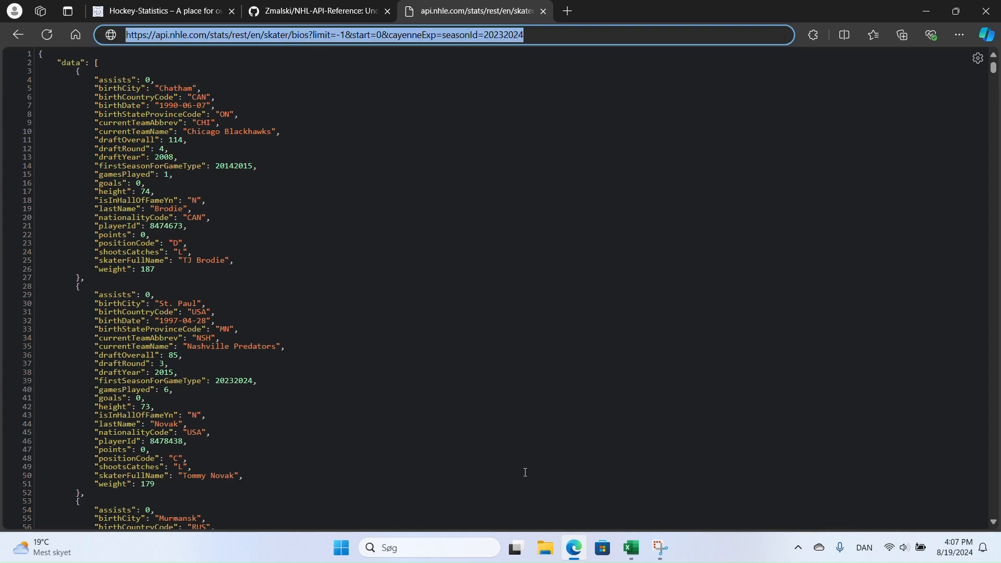
Step: In the blank Excel workbook, start a web data import from the copied skater bios URL with limit -1, start 0 and season 20232024
left_click(631, 547)
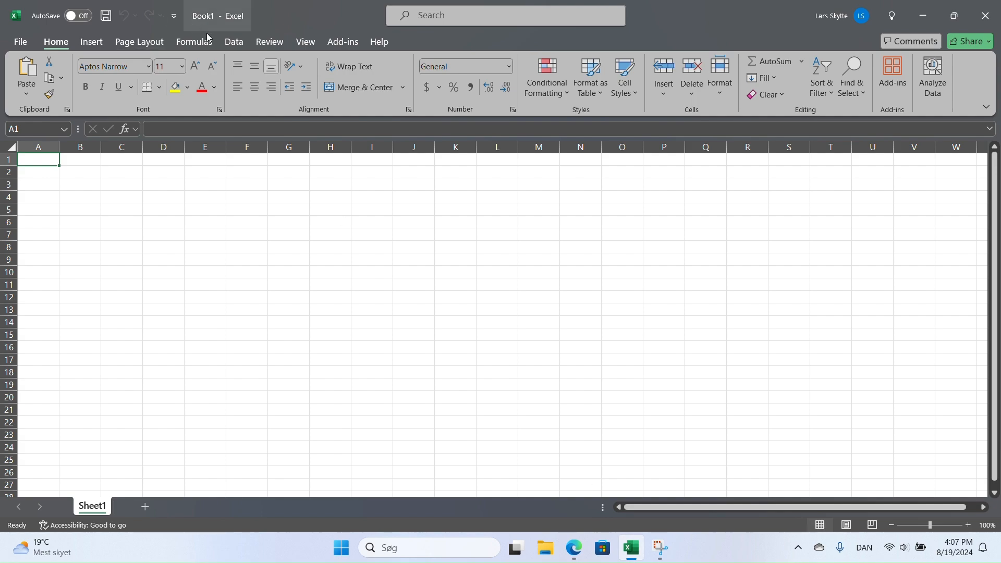
left_click(234, 42)
left_click(67, 78)
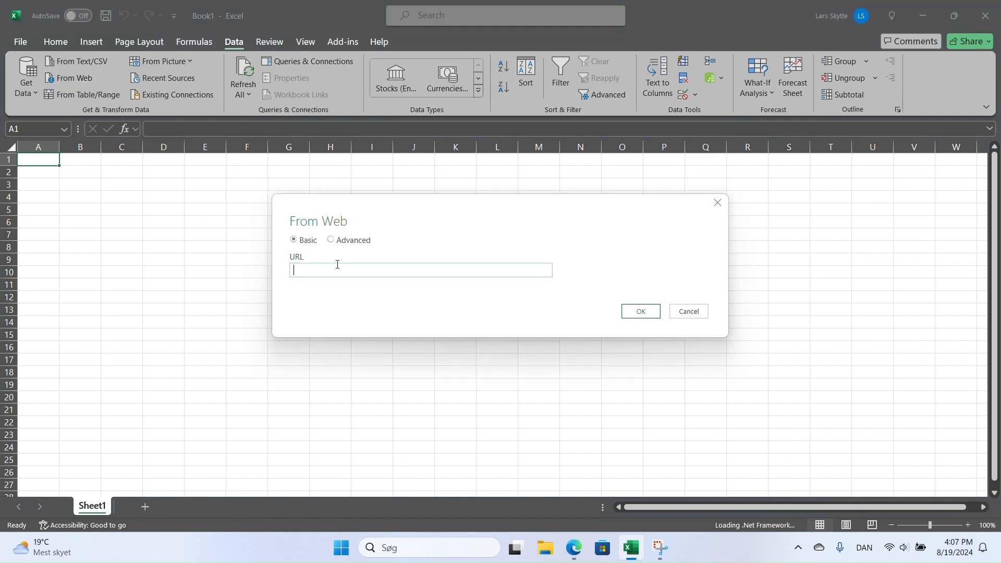
key("ctrl+v")
left_click(642, 311)
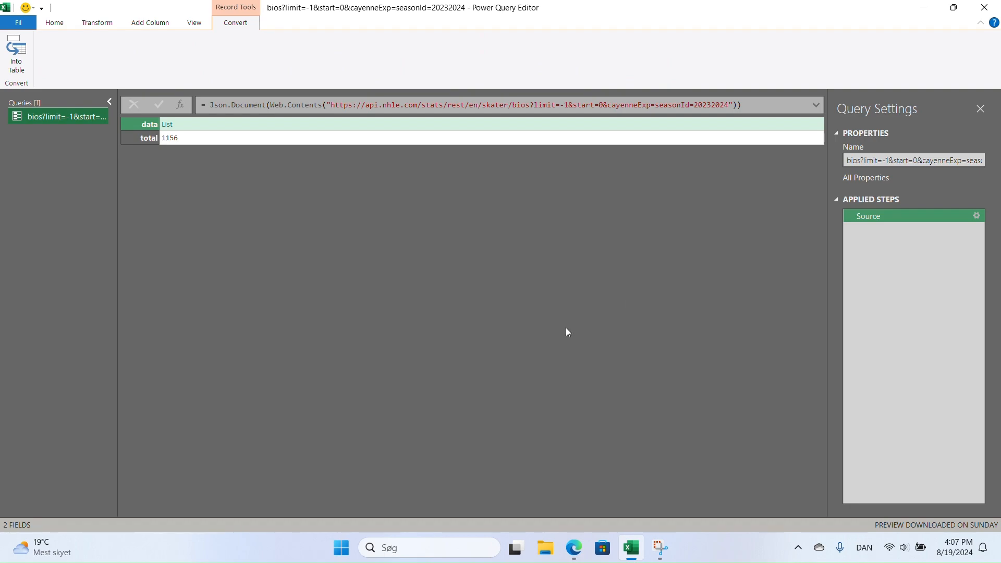
Step: Open the data list in Power Query and convert it to a table with no delimiter and extra columns shown as errors
left_click(168, 125)
left_click(24, 69)
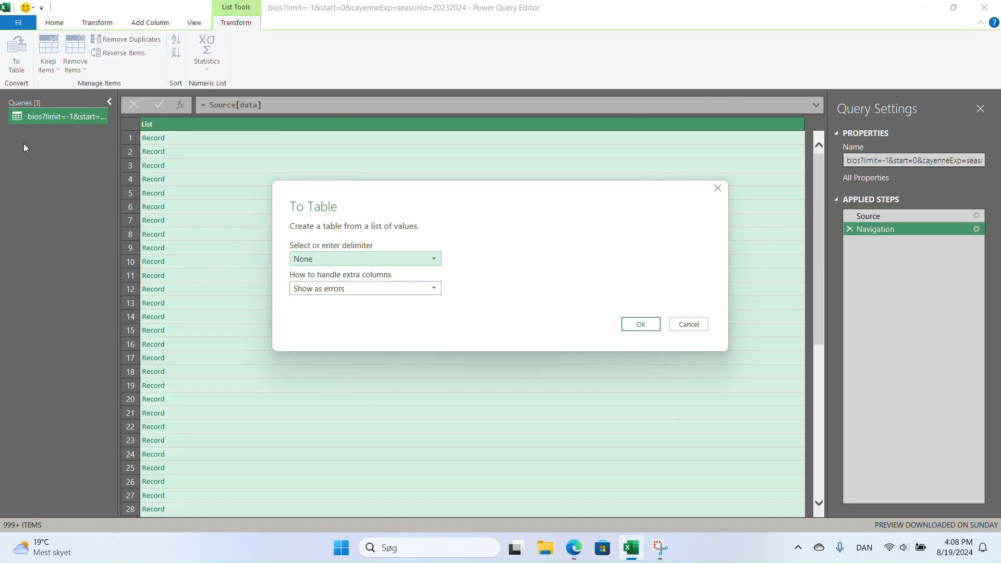
left_click(626, 322)
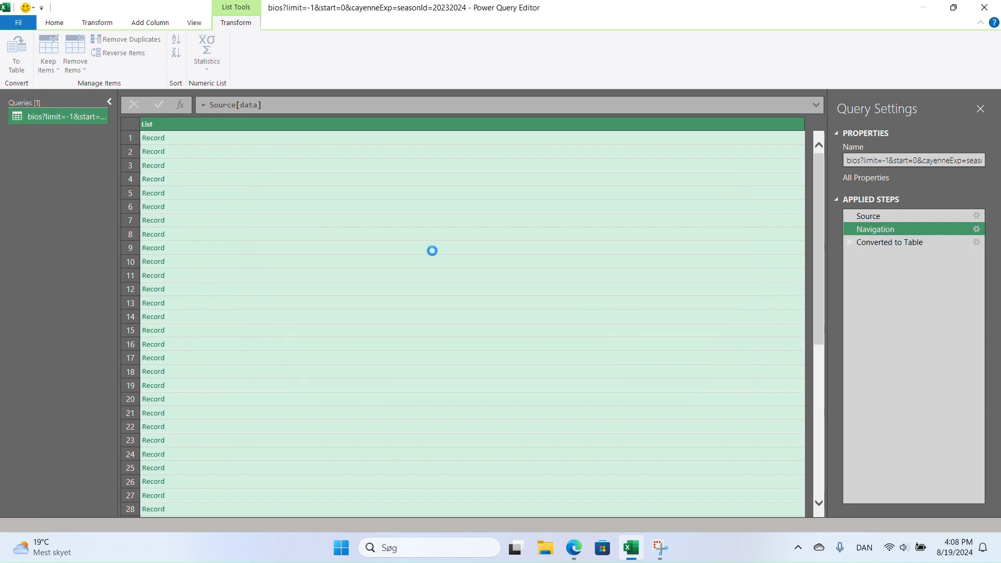
Step: Expand Column1 into all its fields, loading the full field list and leaving out the original column name prefix
left_click(238, 124)
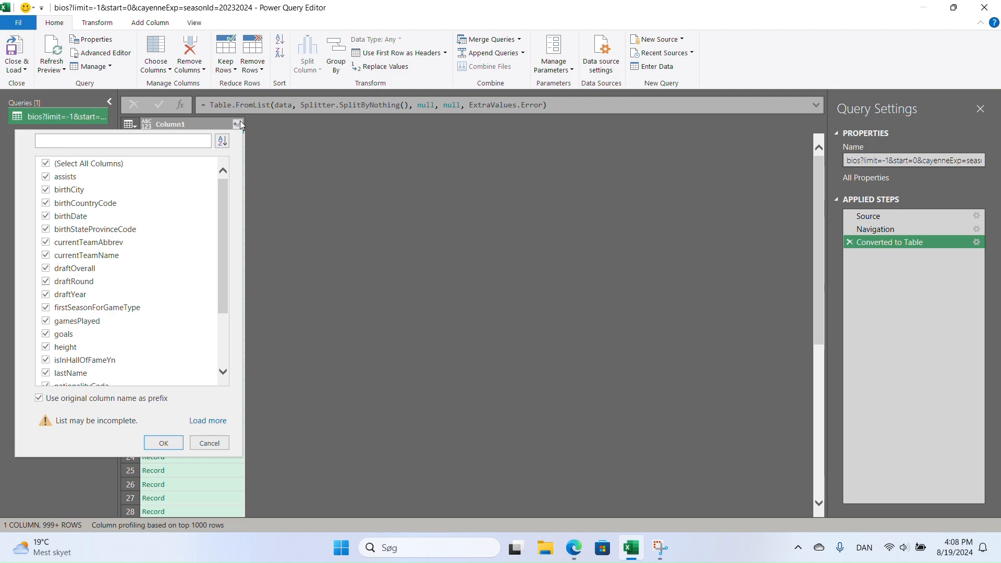
left_click(213, 421)
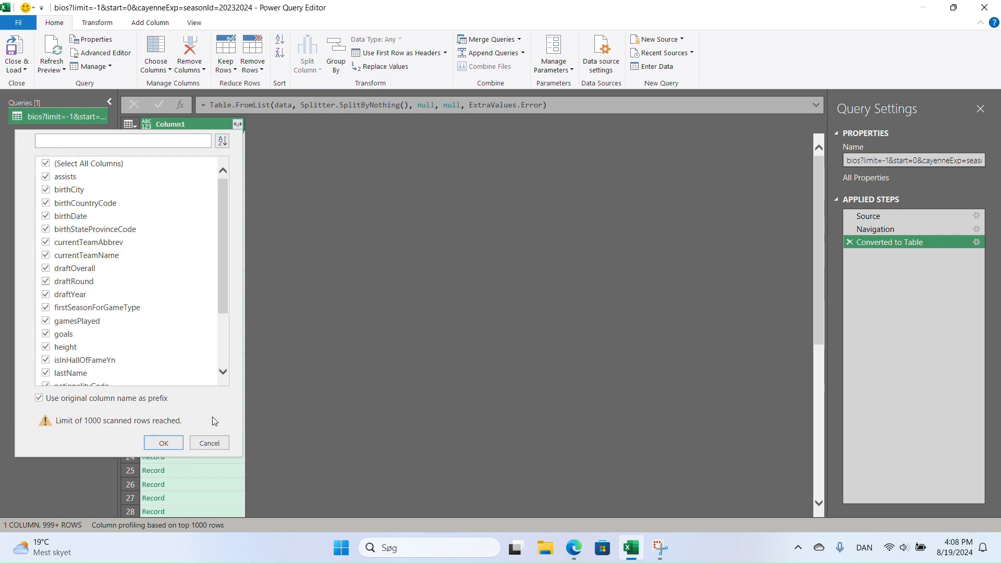
left_click(38, 398)
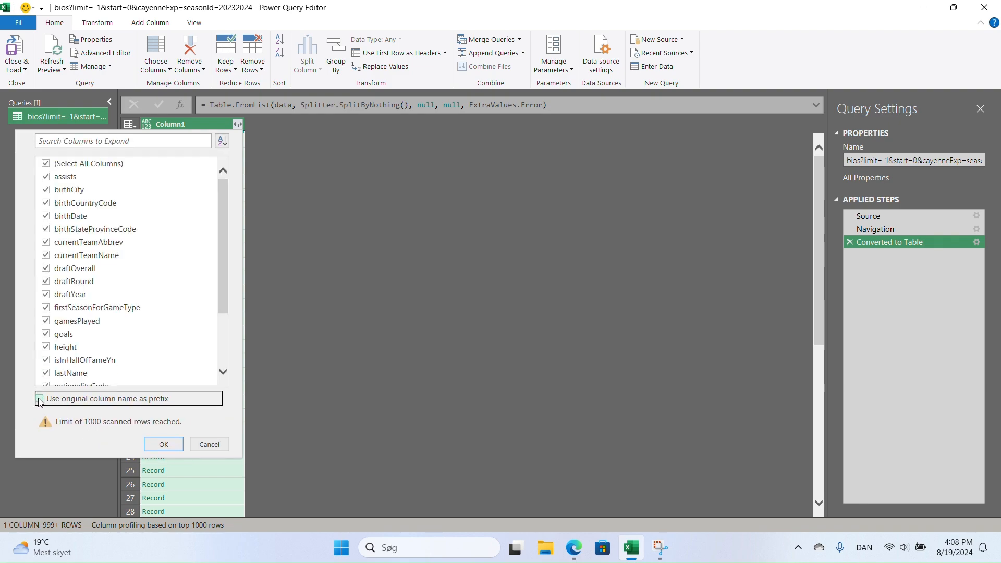
left_click(162, 446)
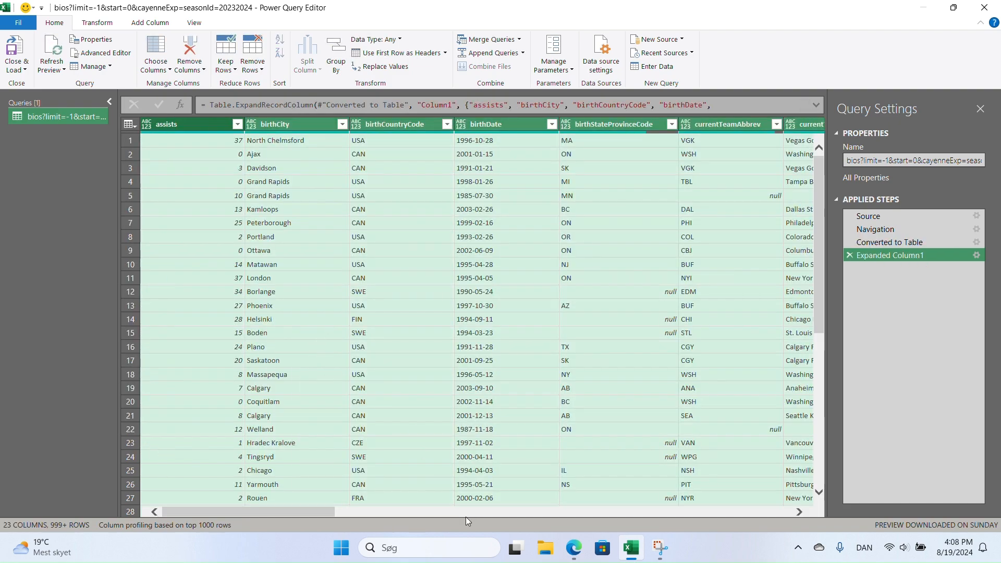
left_click_drag(302, 511, 259, 490)
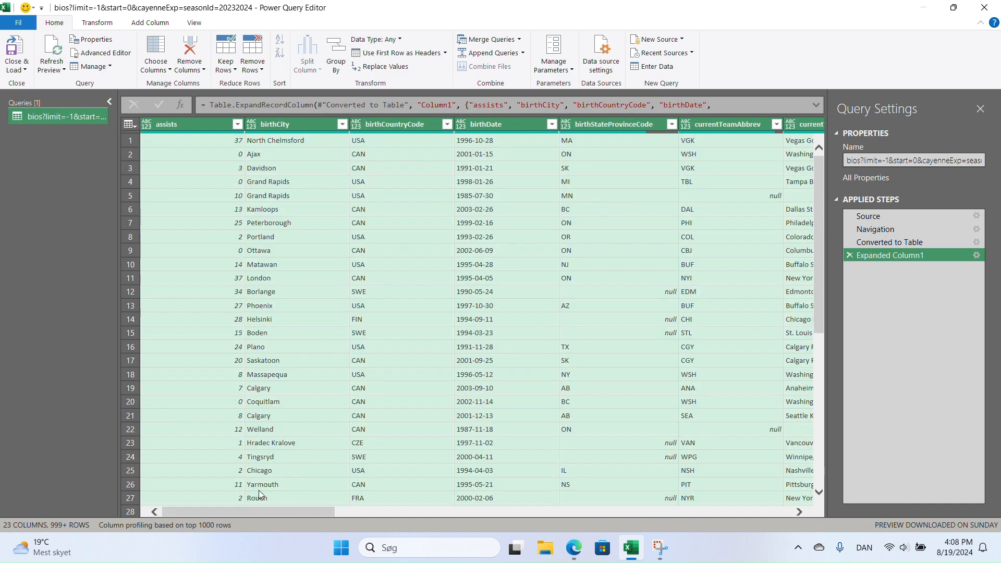
Step: Limit the Column1 expansion to birthDate, draftOverall, draftYear, height, nationalityCode, playerId, positionCode, shootsCatches, skaterFullName and weight
left_click(977, 256)
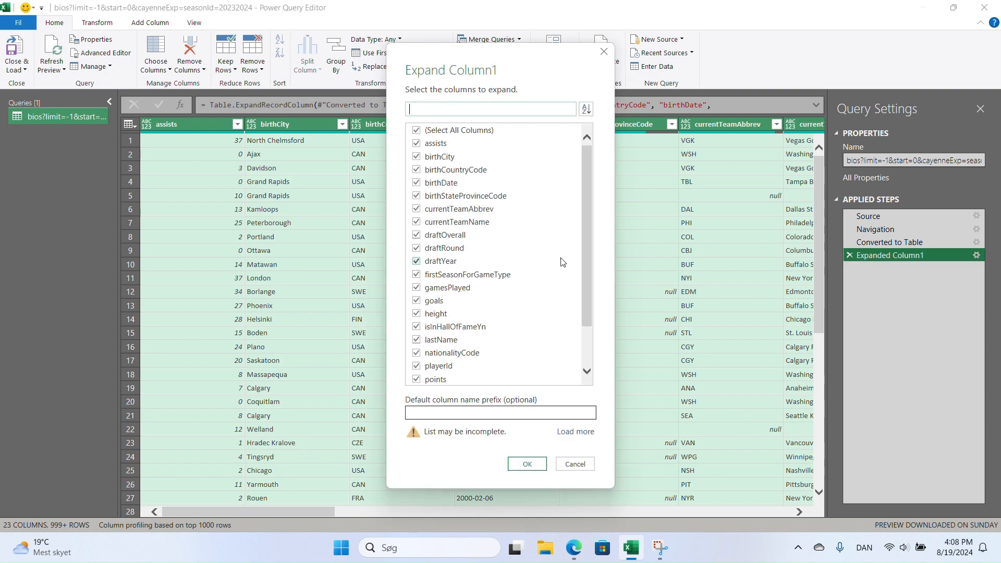
left_click(416, 131)
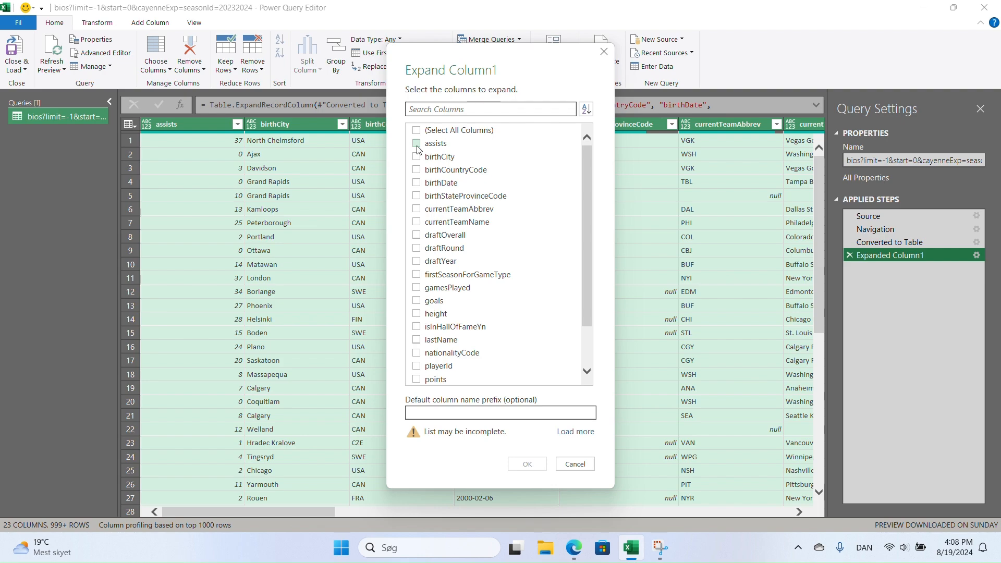
left_click(417, 183)
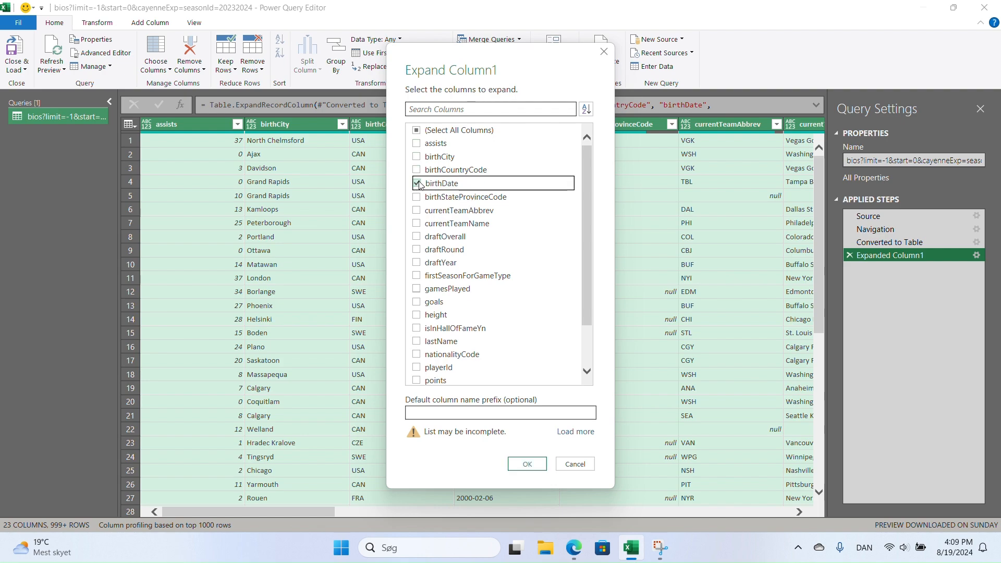
left_click(417, 237)
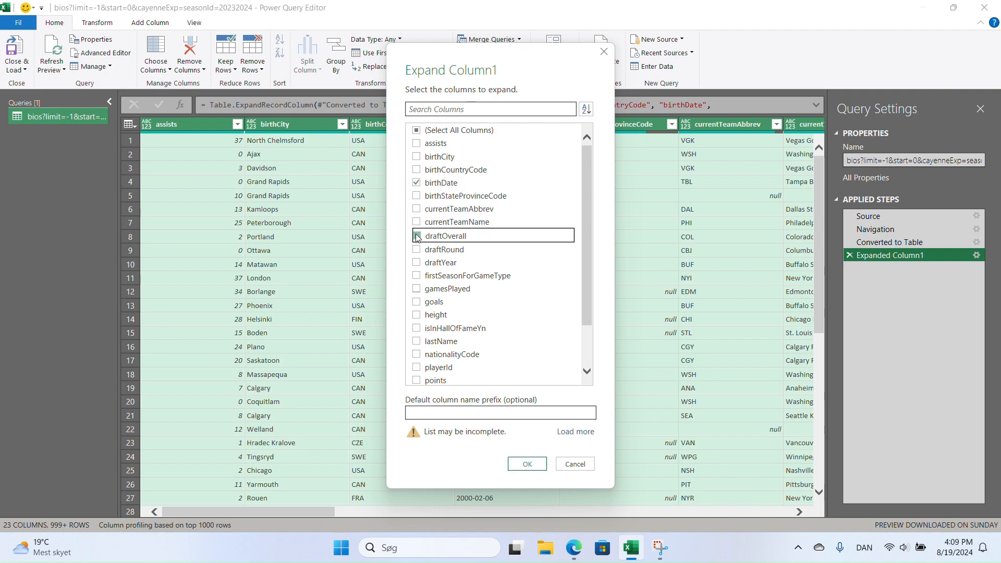
left_click(418, 263)
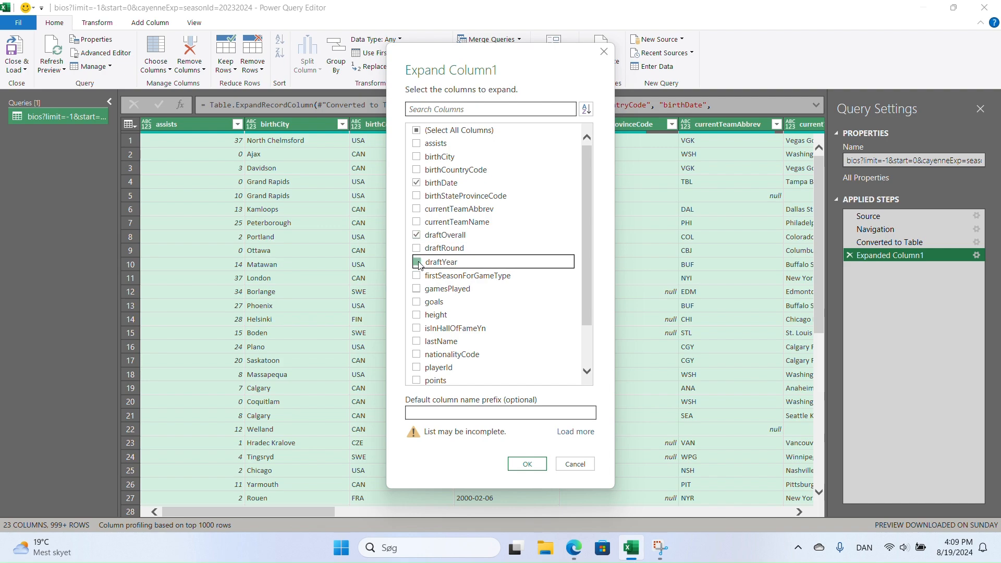
left_click(417, 315)
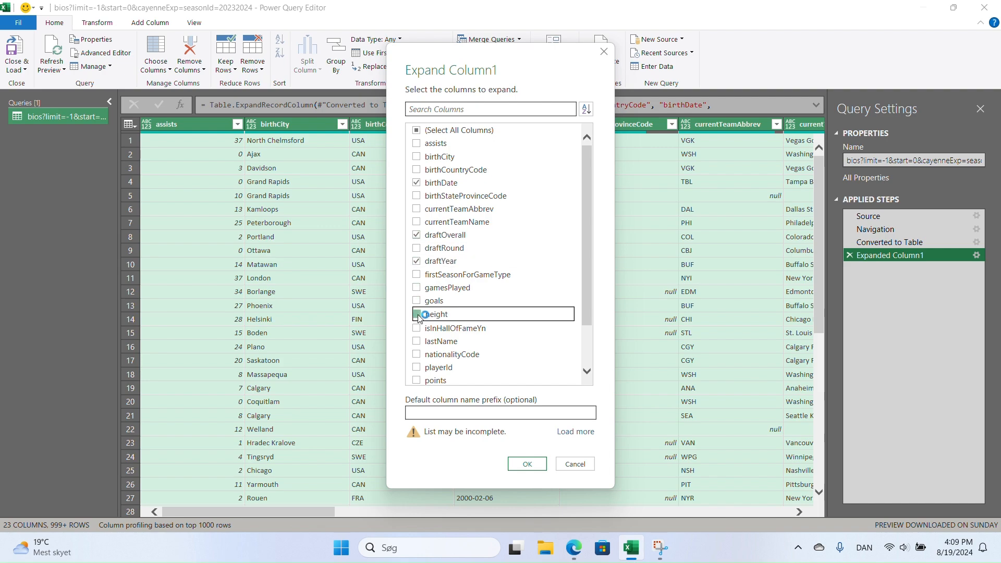
left_click(416, 355)
left_click(417, 367)
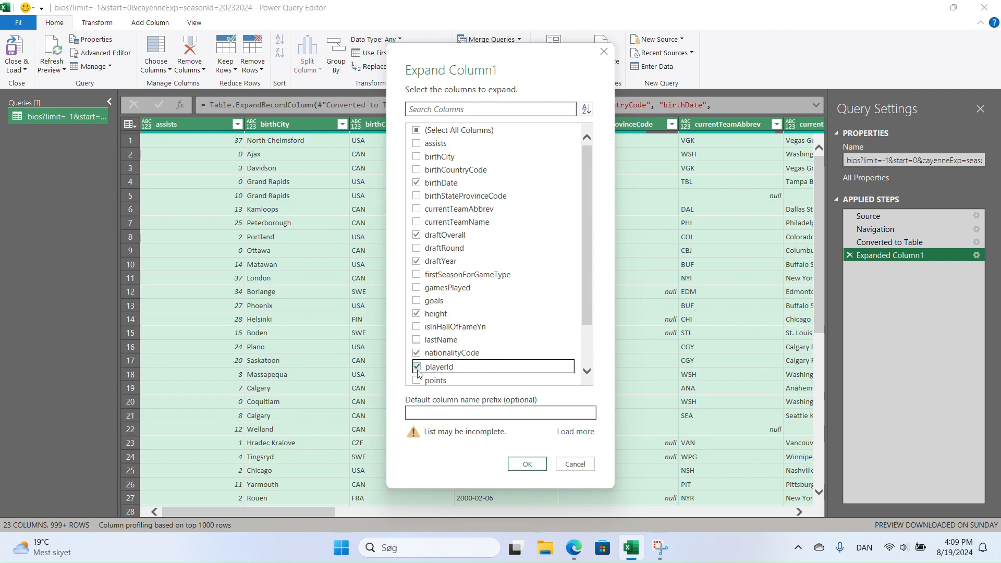
scroll(502, 318, "down", 2)
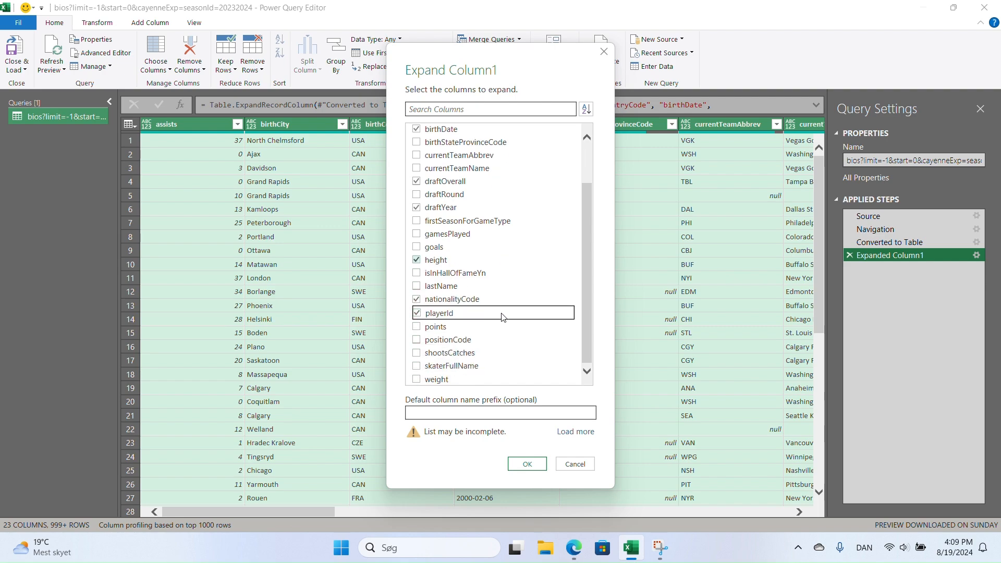
left_click(417, 341)
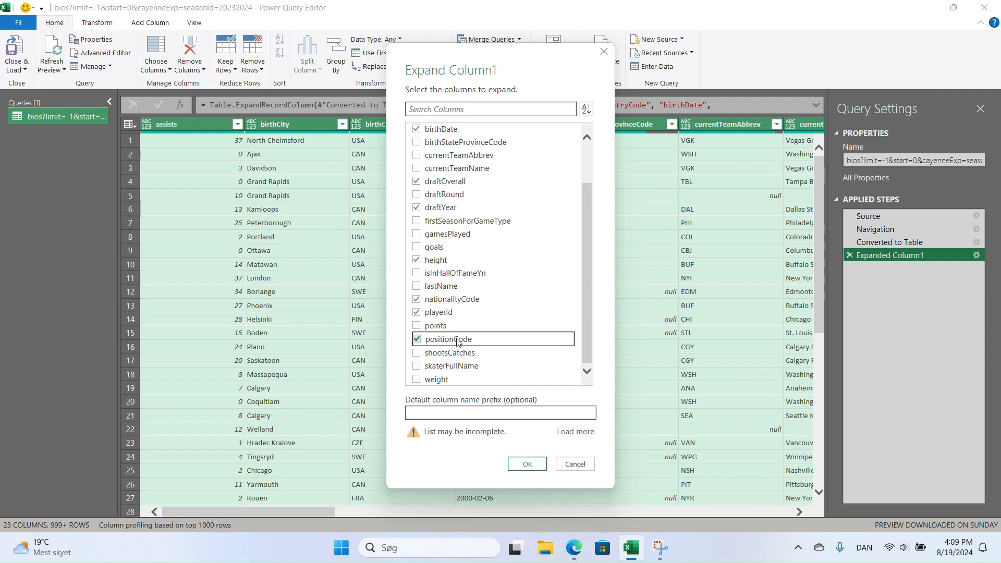
left_click(418, 353)
left_click(417, 366)
left_click(418, 380)
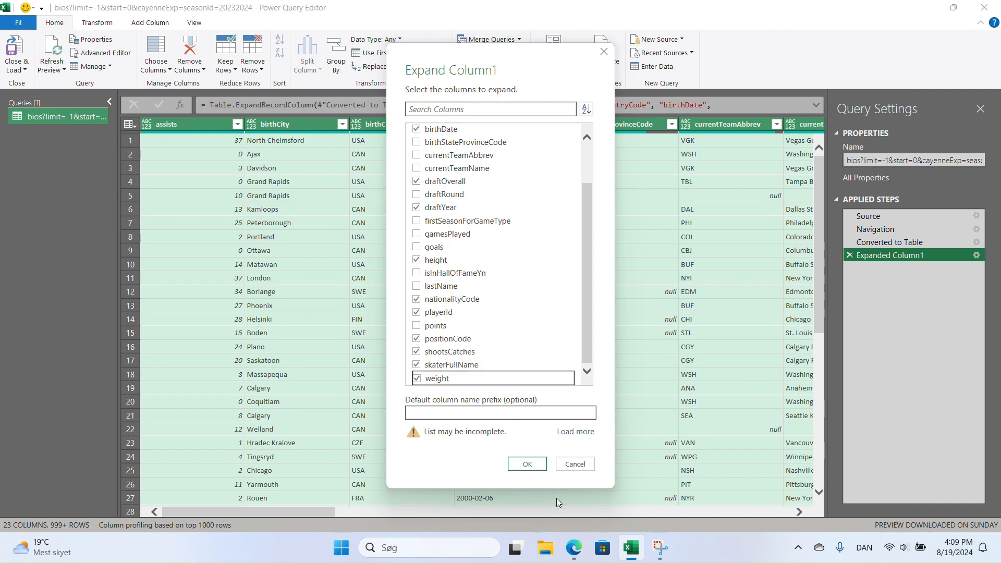
left_click(528, 465)
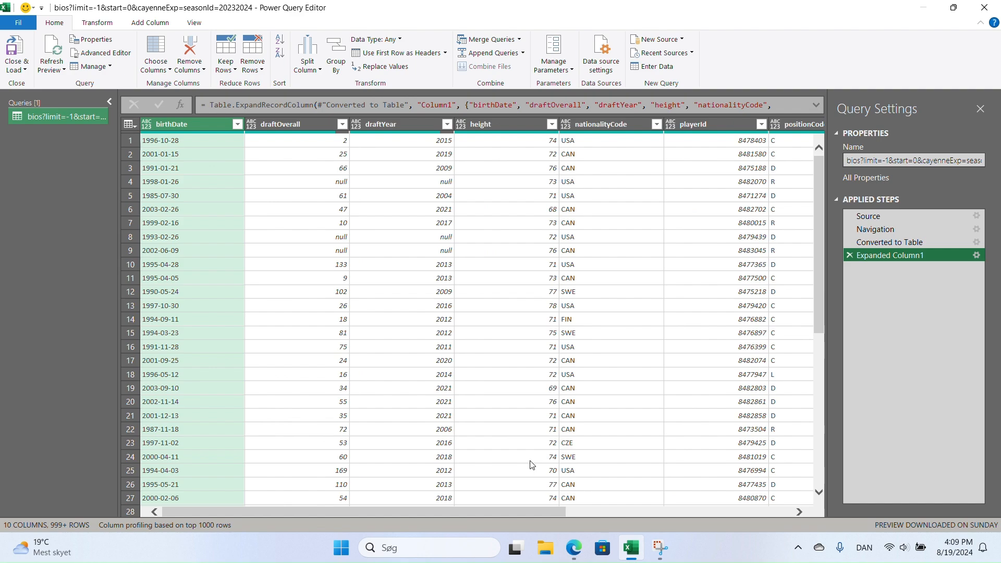
Step: Rename the skater bios query as Players
double_click(45, 117)
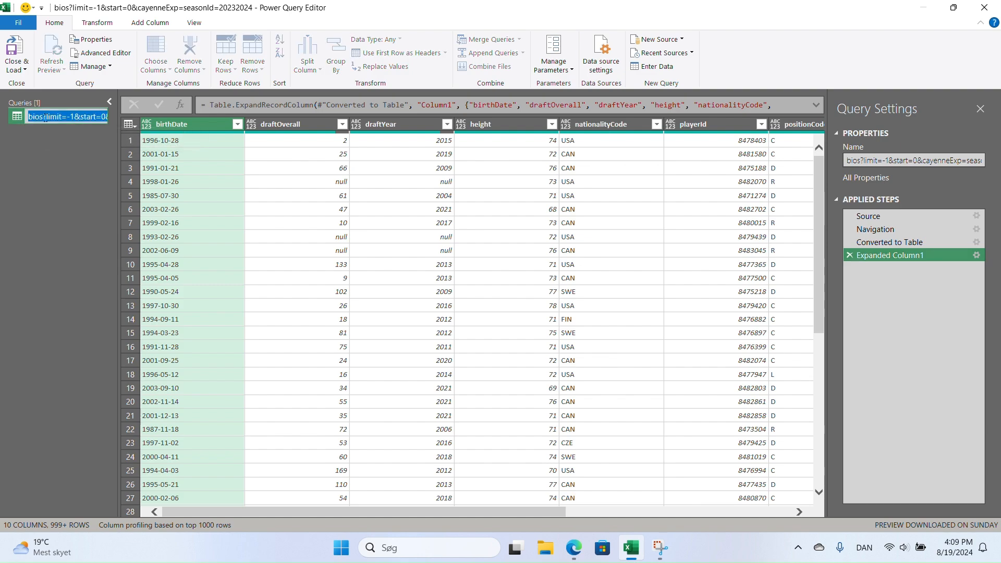
type("Players")
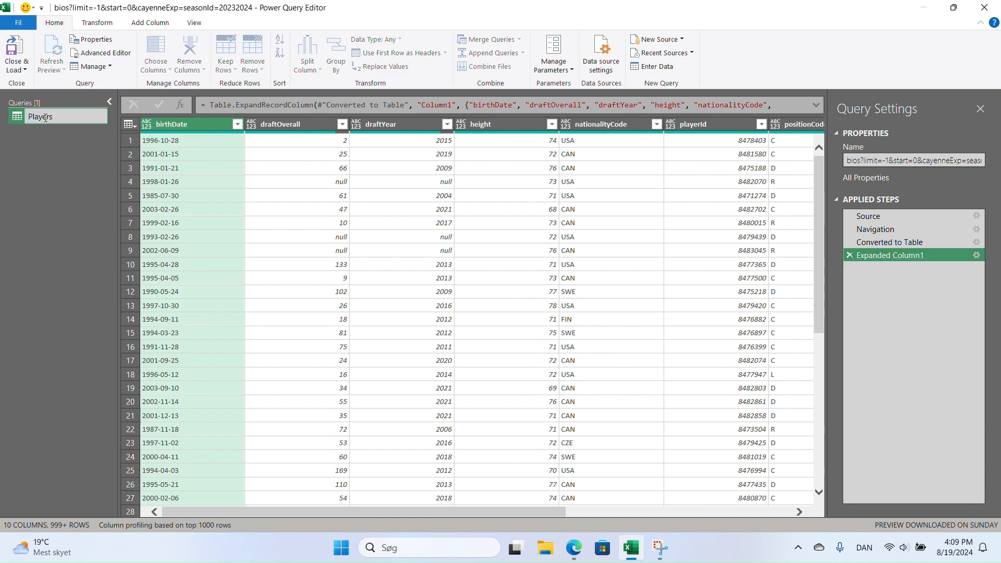
key("Return")
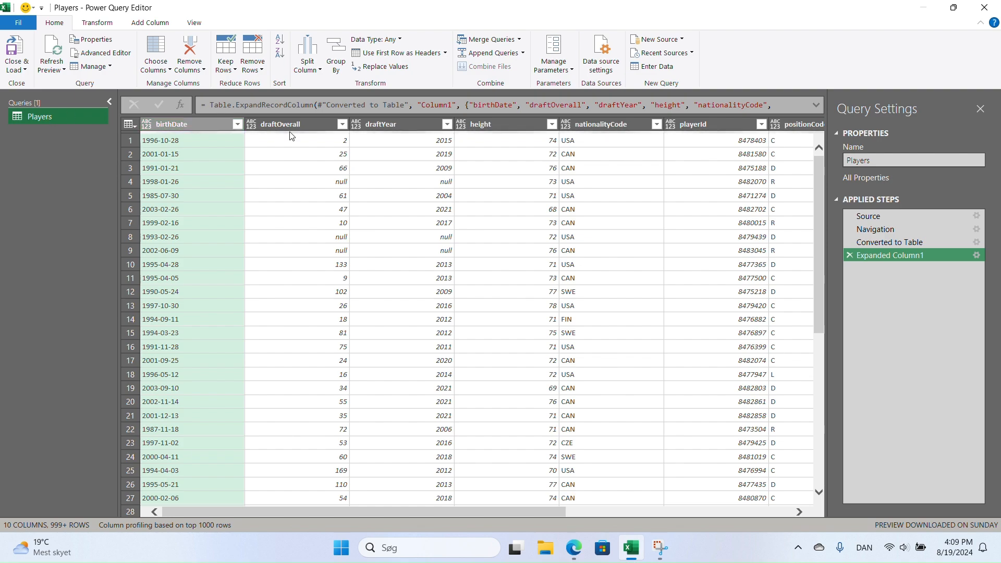
Step: Check which position codes occur in the positionCode column of the Players query, without applying a filter
left_click_drag(527, 512, 651, 510)
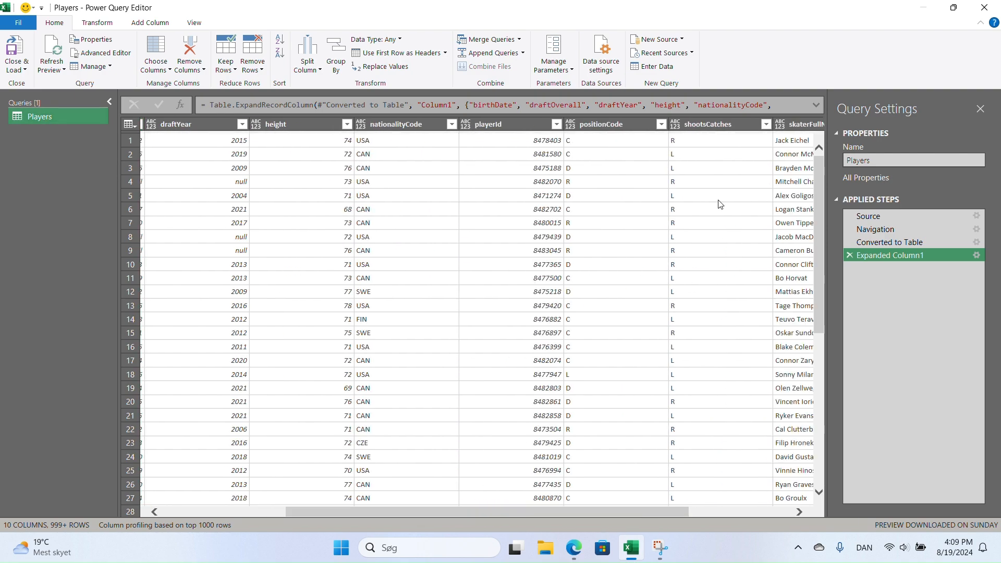
left_click(661, 124)
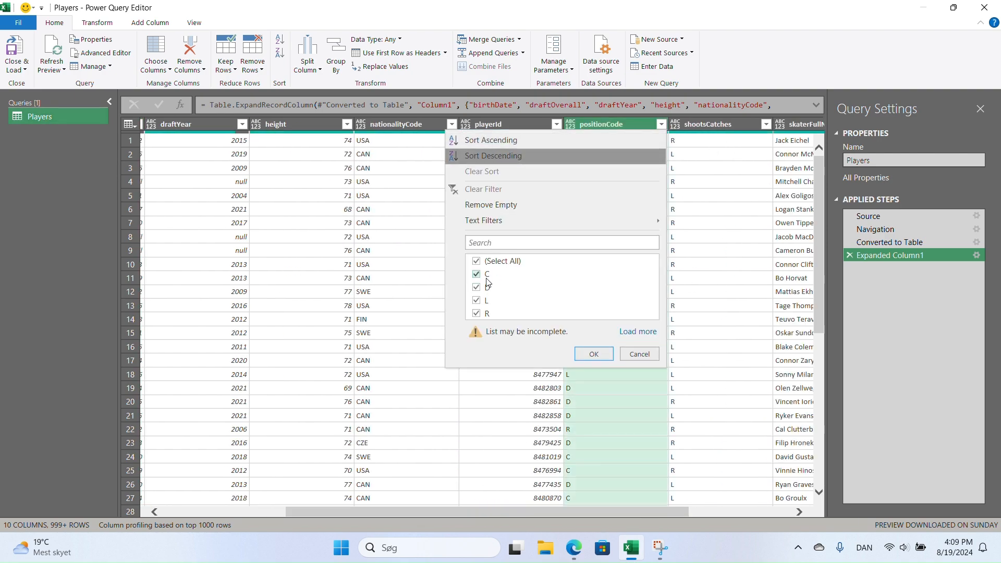
left_click(639, 355)
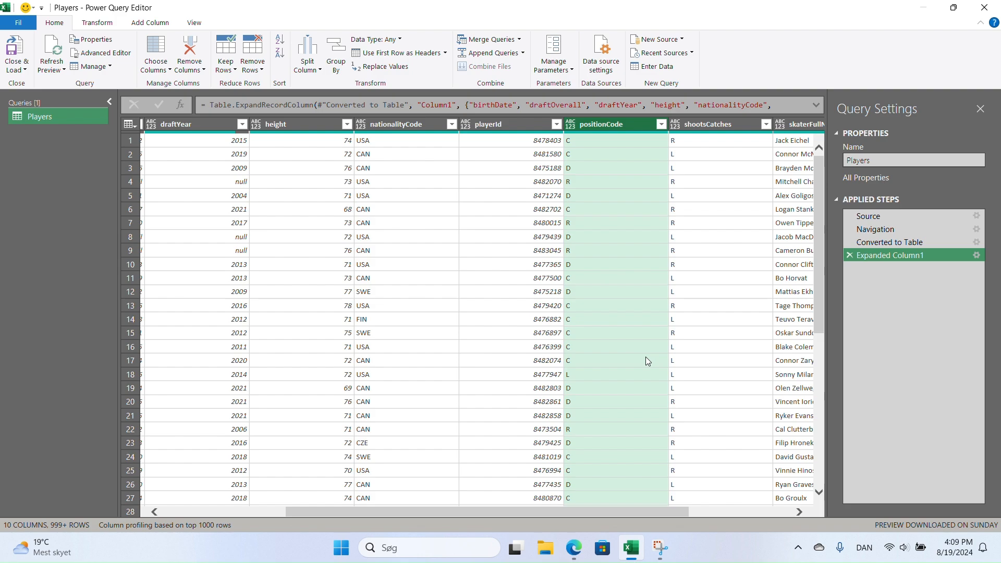
Step: Duplicate the Players query and name the copy Goalies
right_click(42, 116)
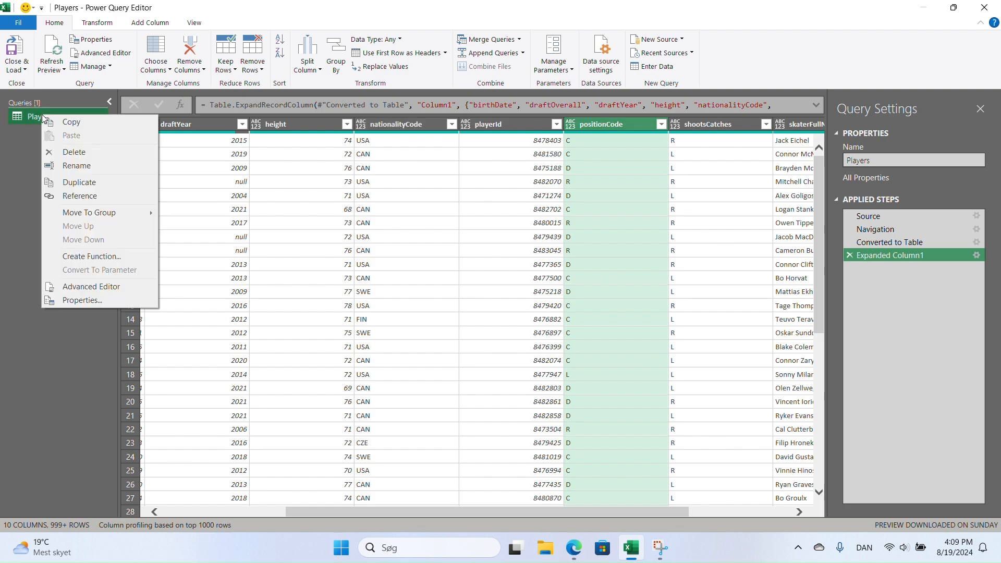
left_click(80, 182)
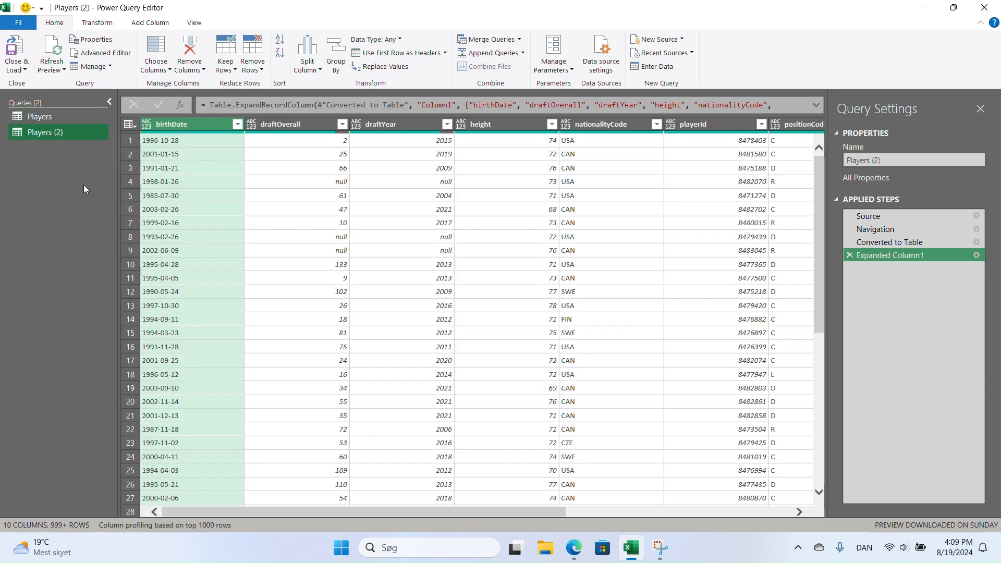
double_click(48, 136)
type("G")
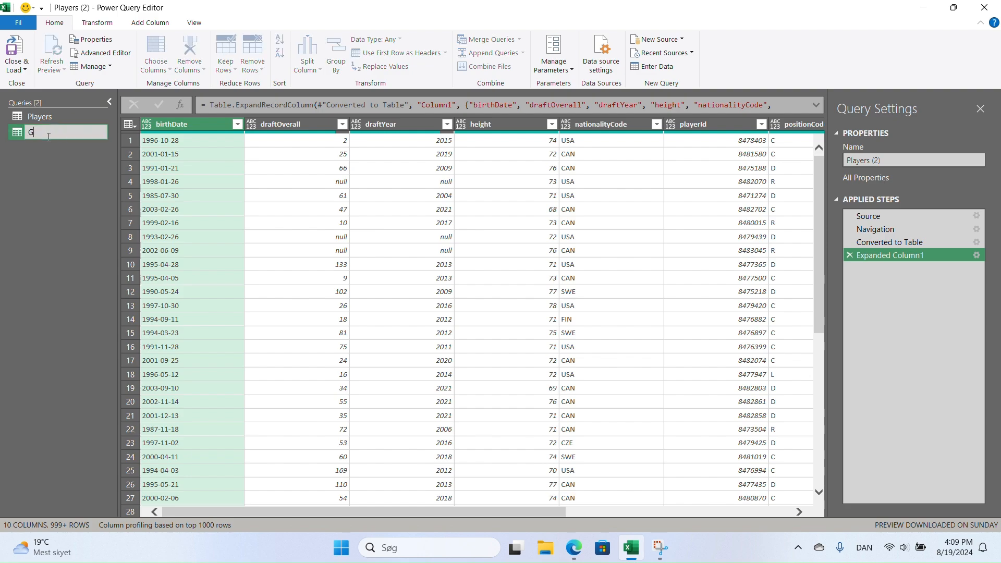
type("oalies")
key("Return")
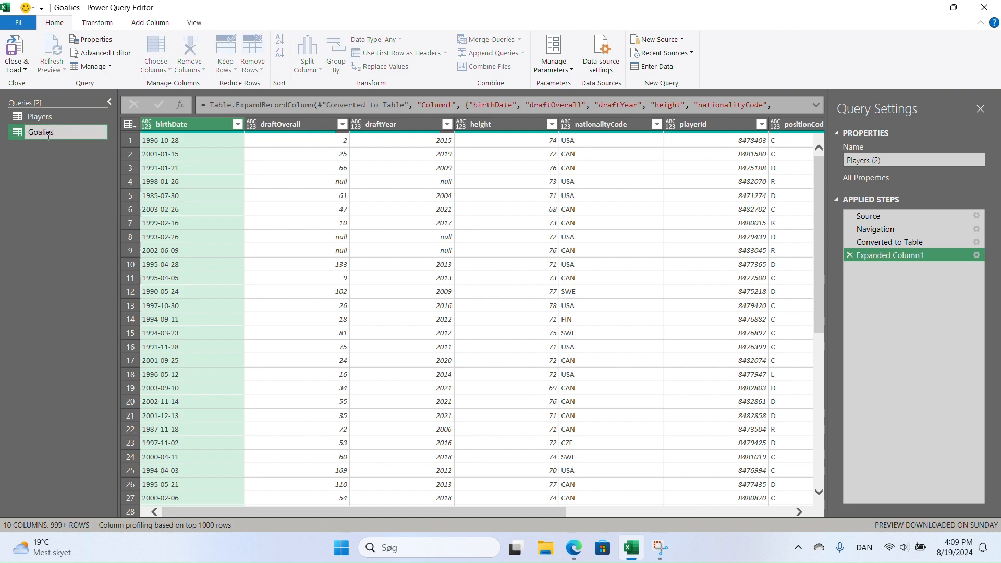
Step: In the Source step of the Goalies query, replace skater with goalie in the API address
left_click(891, 216)
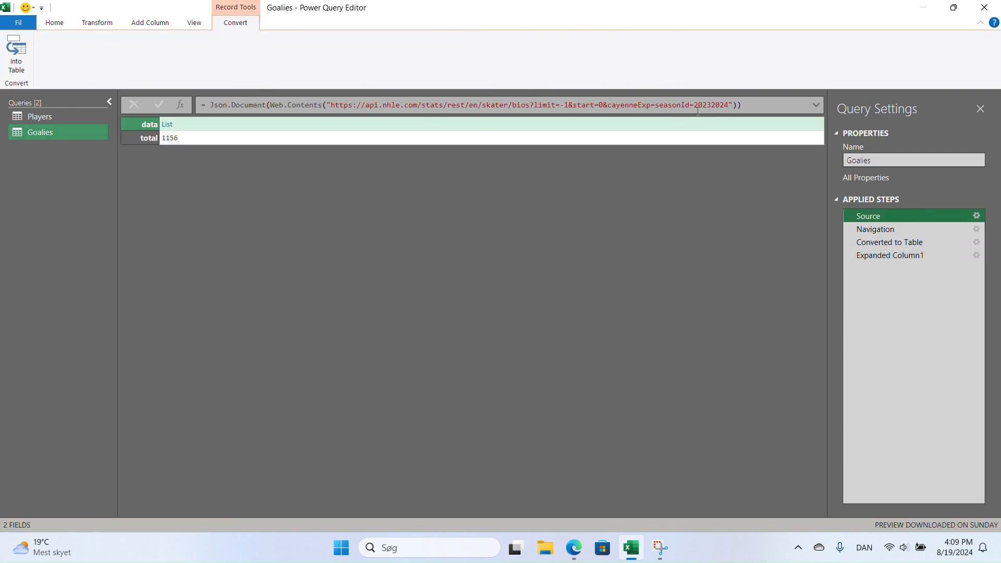
double_click(508, 105)
type("goalie")
key("Return")
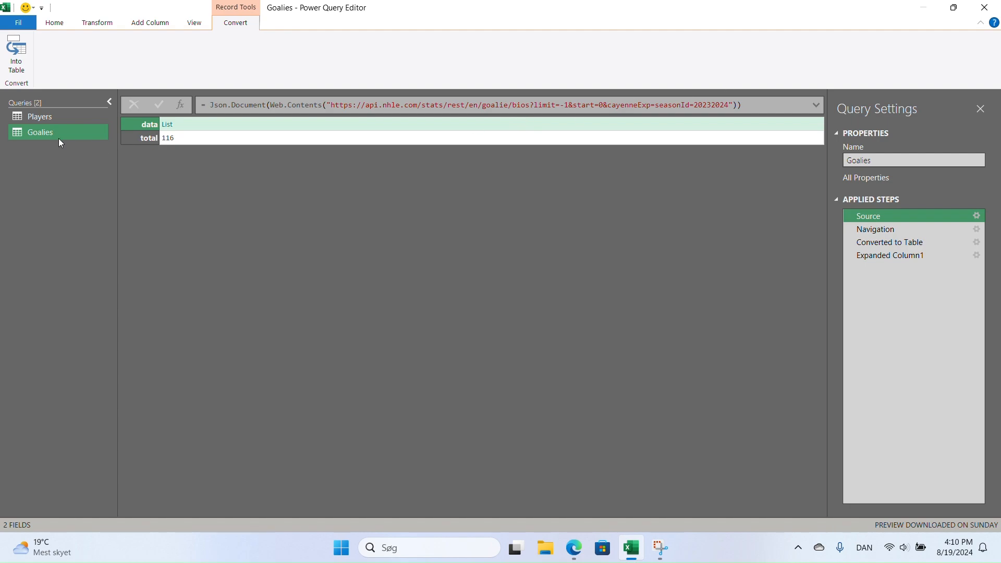
Step: Edit the Expanded Column1 step of the Goalies query to exclude skaterFullName and positionCode and include goalieFullName
left_click(905, 257)
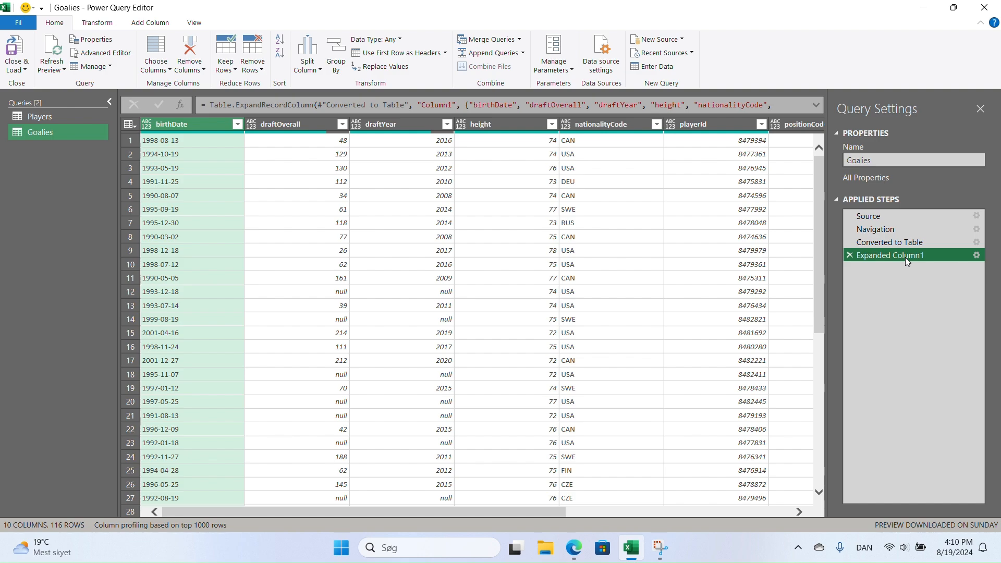
left_click_drag(481, 509, 771, 464)
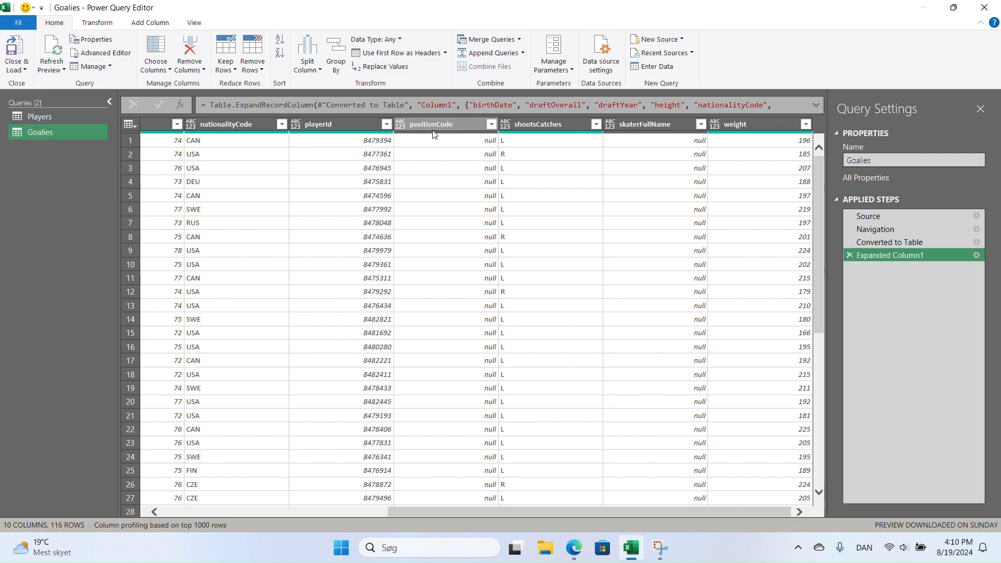
left_click(977, 256)
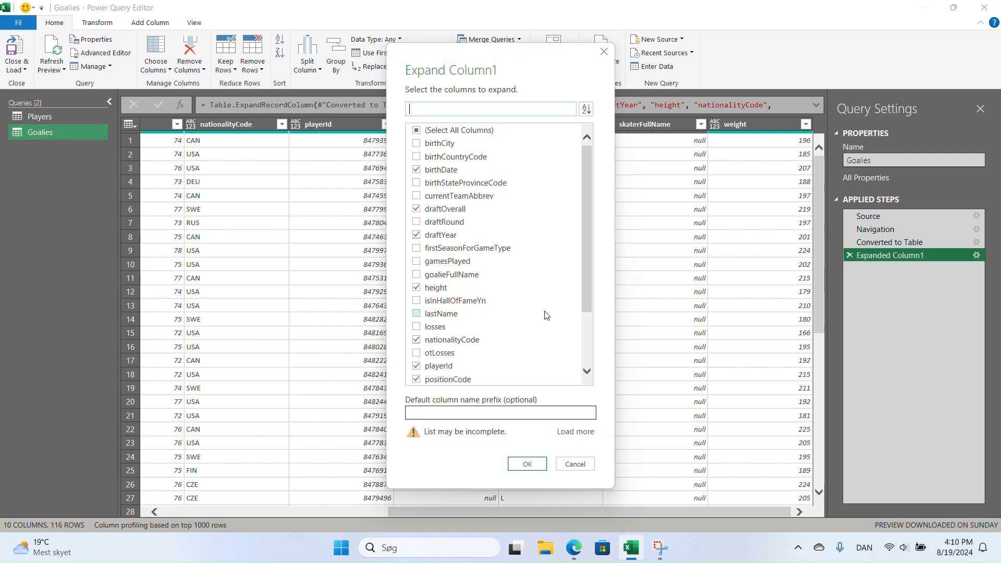
scroll(501, 287, "down", 2)
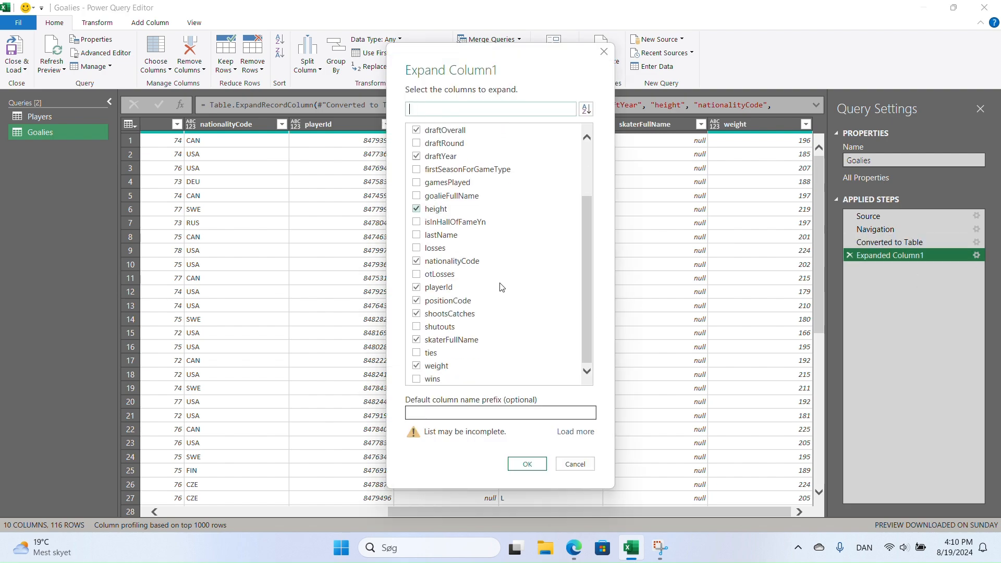
left_click(416, 341)
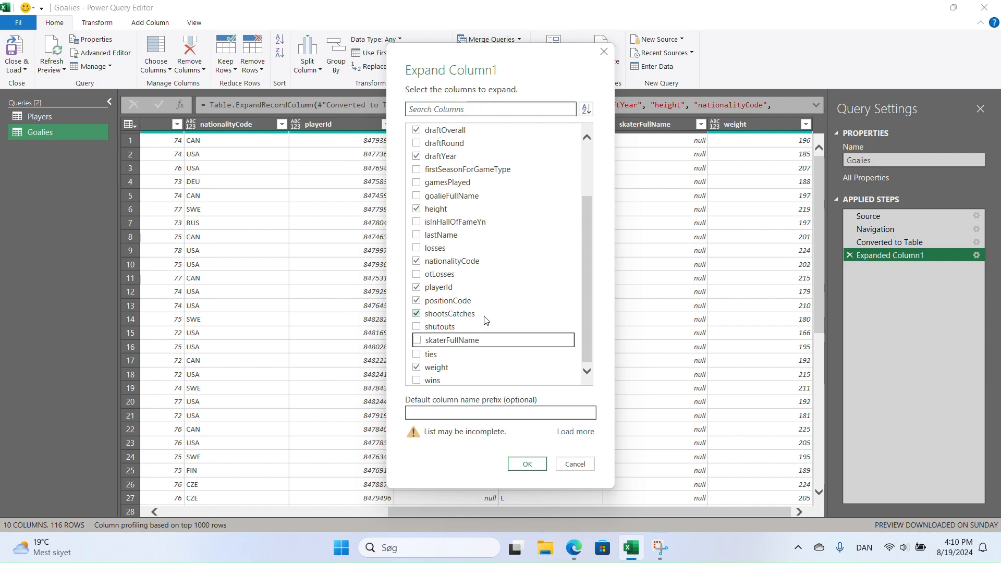
left_click(418, 301)
scroll(508, 290, "up", 2)
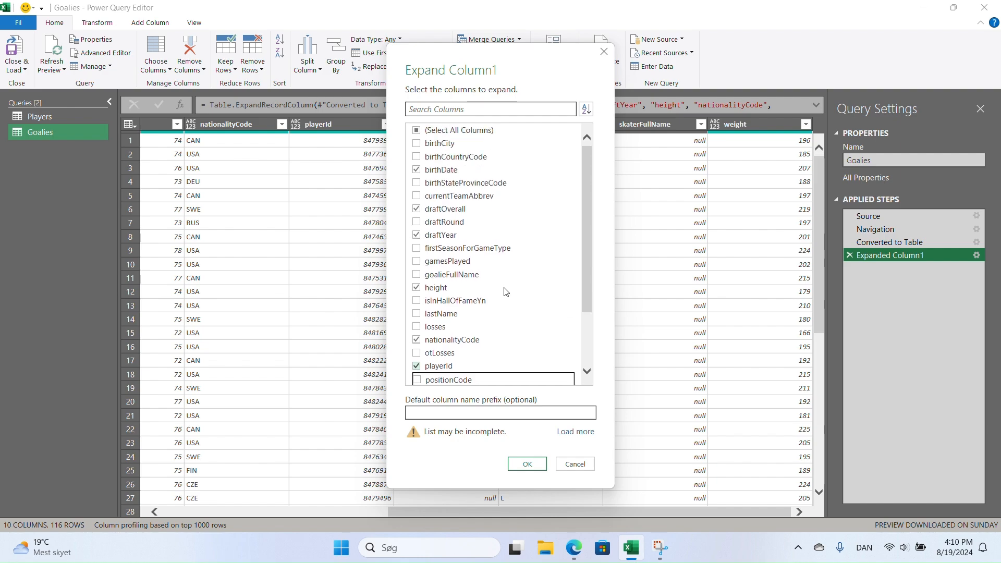
left_click(418, 275)
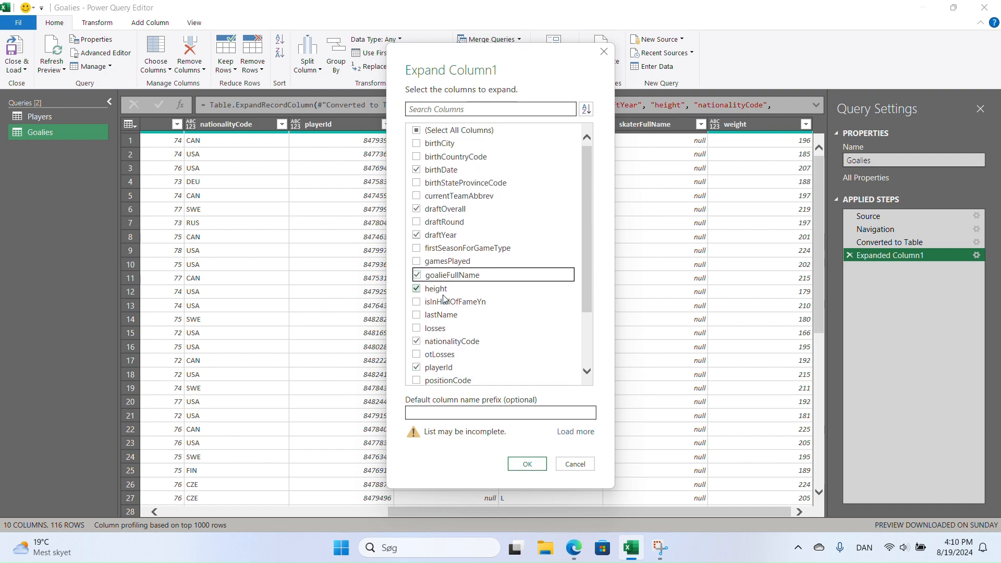
left_click(528, 465)
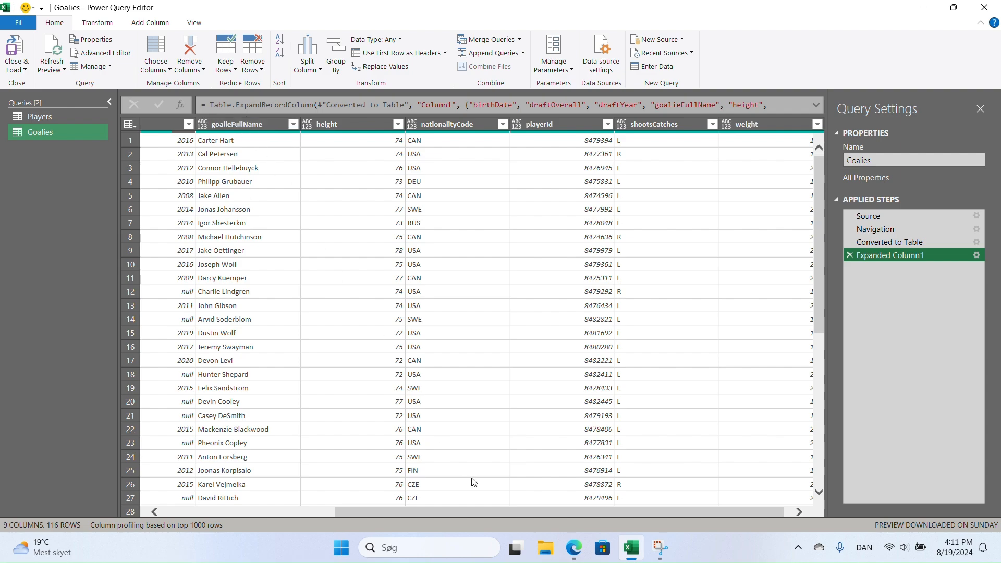
Step: Add a custom column named positionCode to the Goalies query with the formula = "G"
left_click_drag(523, 511, 536, 510)
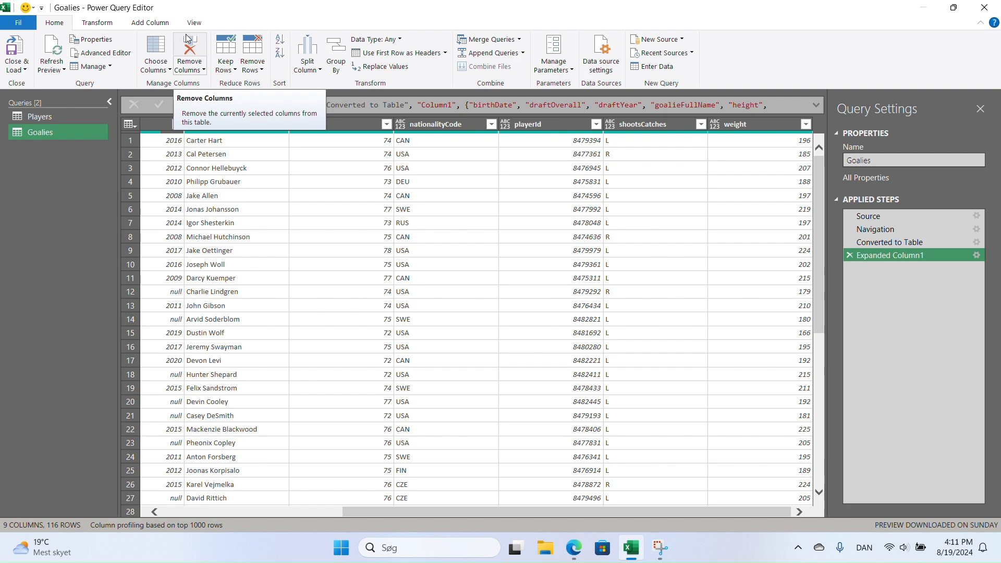
left_click(150, 24)
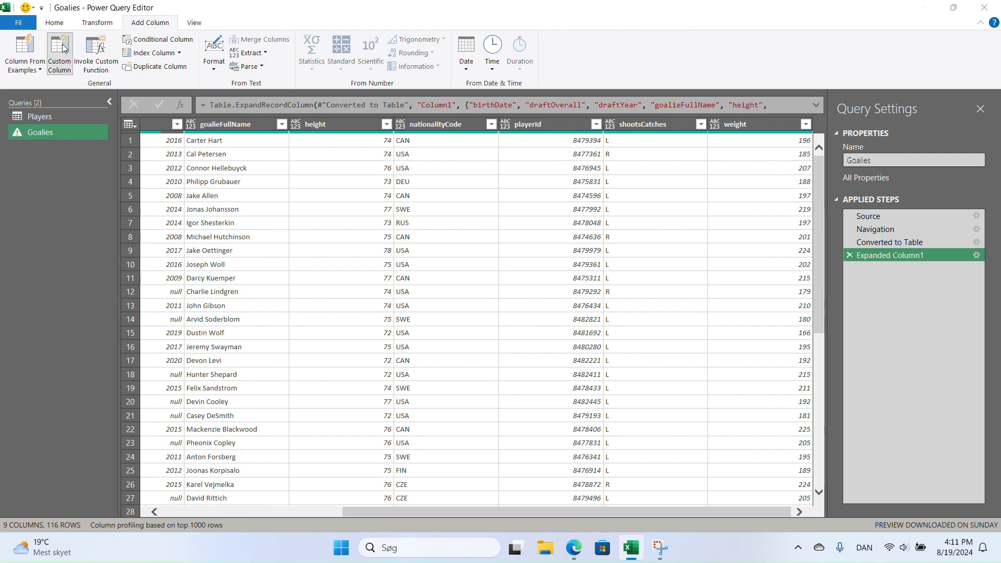
left_click(59, 52)
double_click(342, 204)
type("ppsitionCode")
left_click(344, 238)
type("\"G\"")
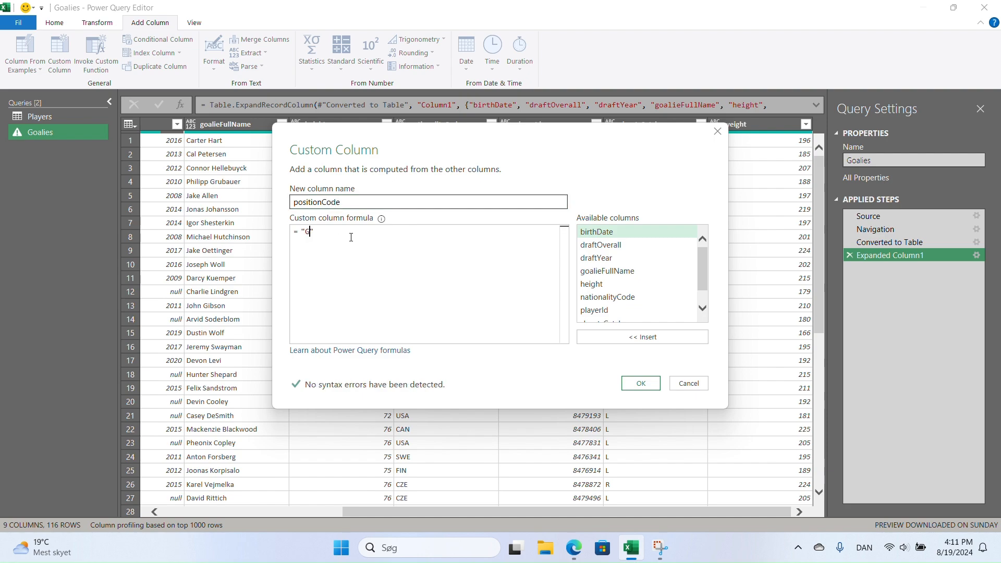
left_click(642, 386)
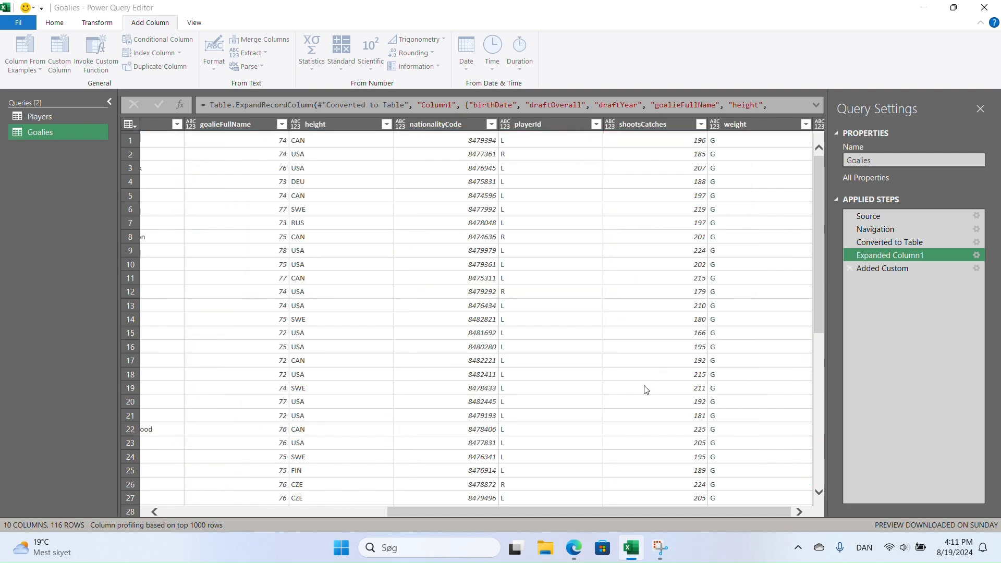
Step: Rename the goalieFullName column of the Goalies query as Name
left_click_drag(627, 516, 464, 514)
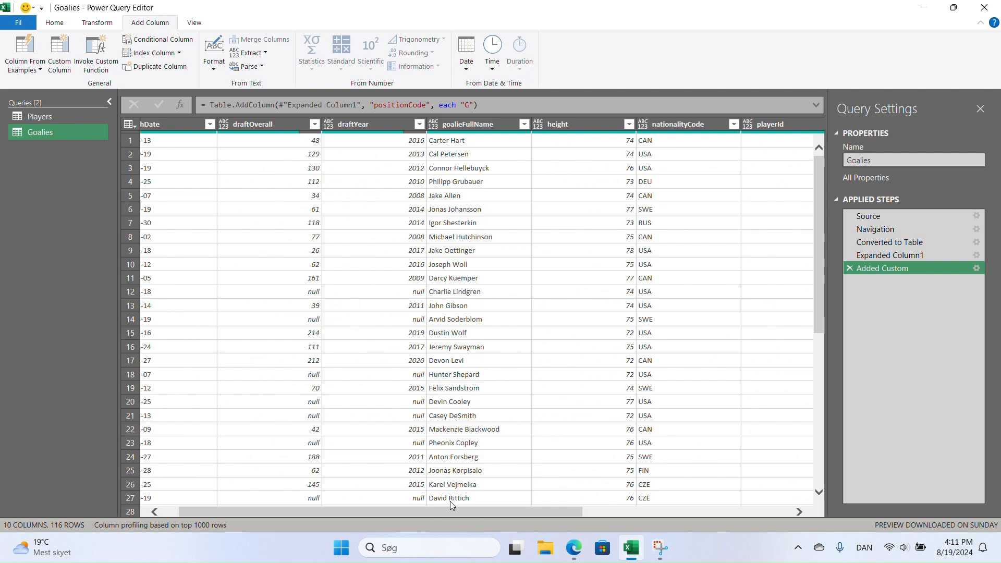
double_click(468, 124)
type("Name")
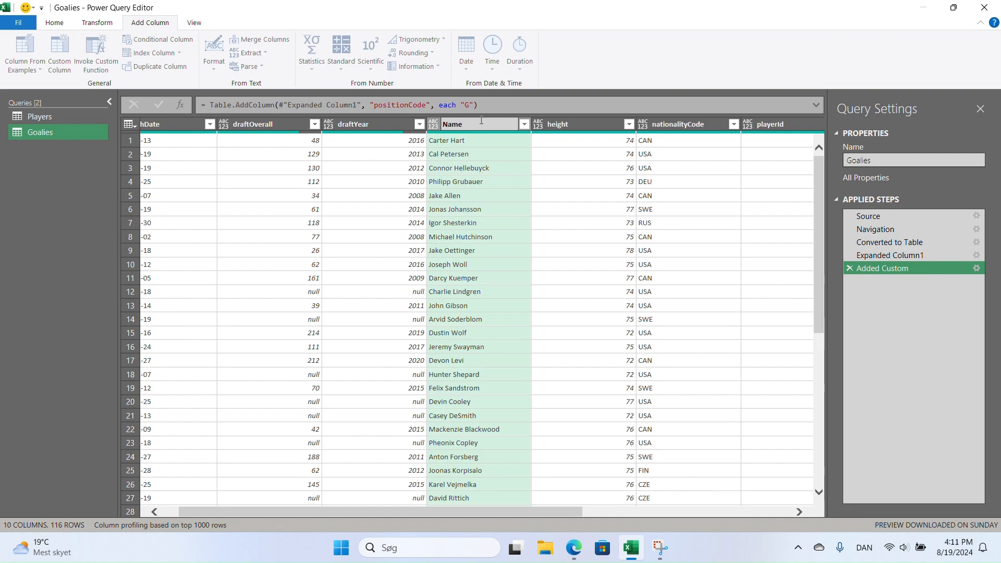
key("Return")
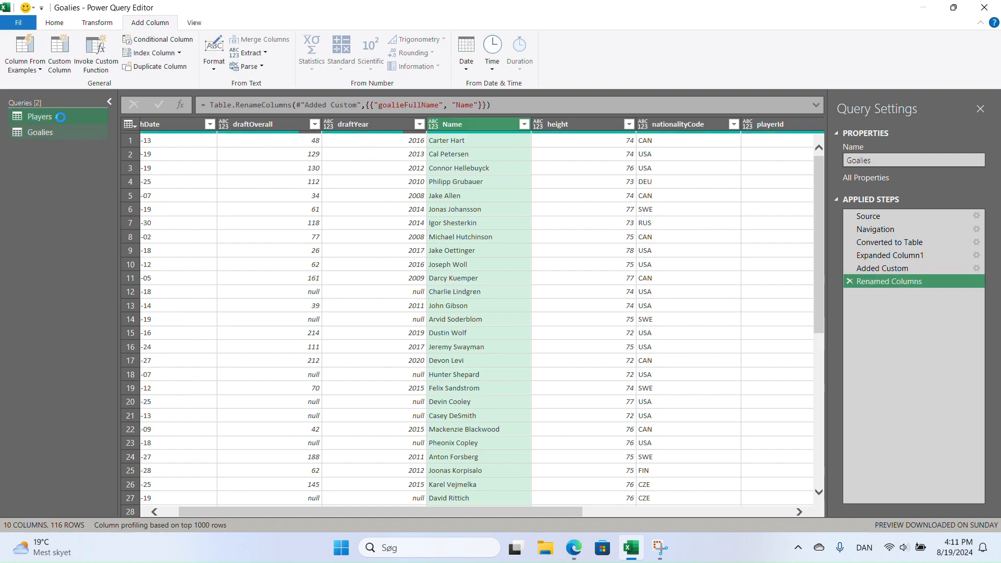
Step: Rename the skaterFullName column of the Players query as Name
left_click(61, 117)
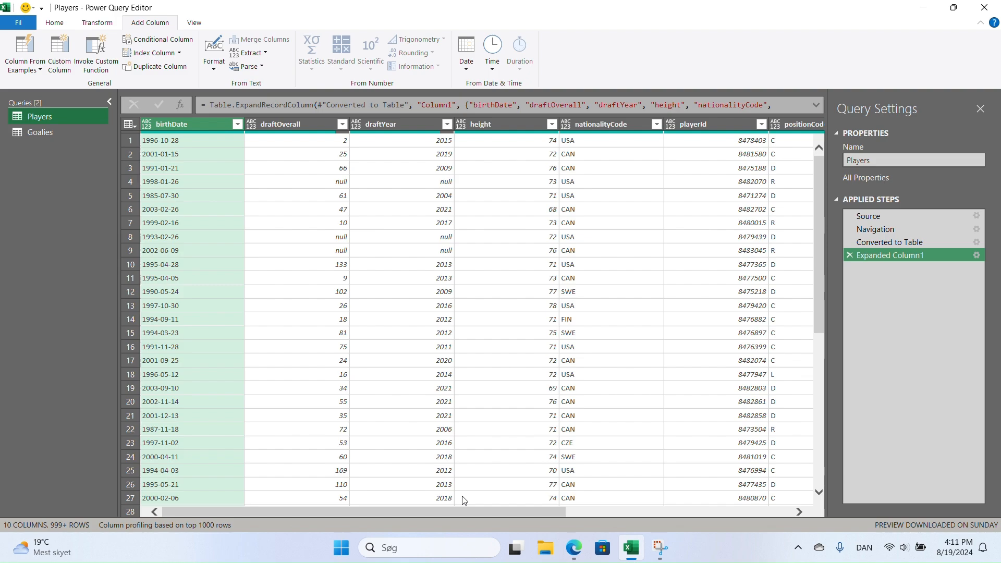
left_click_drag(464, 509, 720, 546)
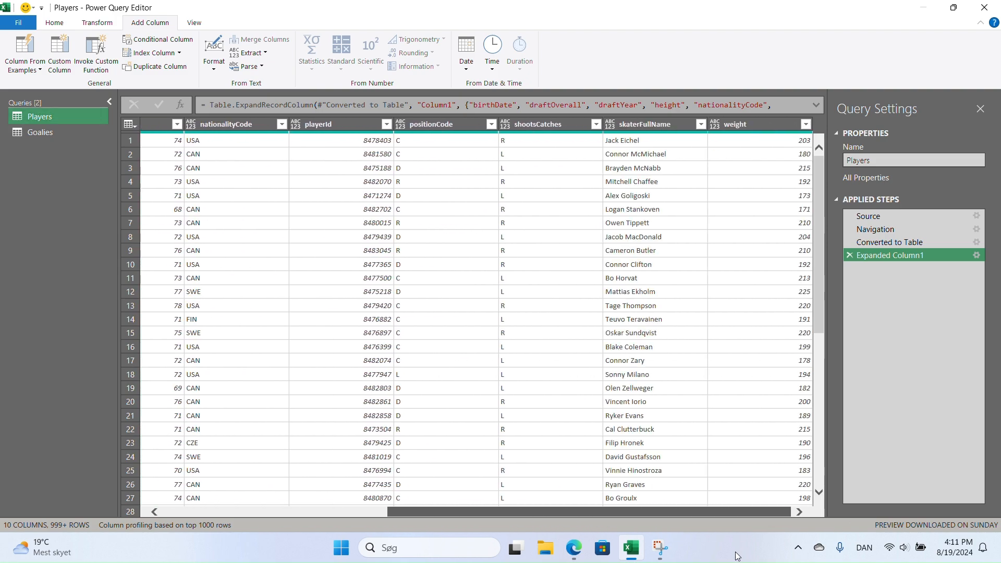
left_click(639, 124)
double_click(639, 124)
type("Name")
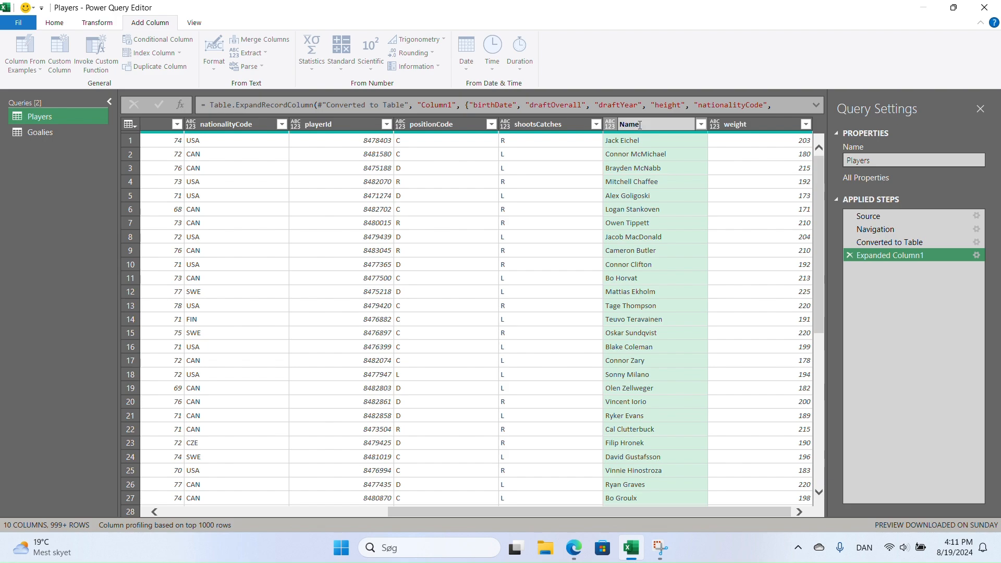
key("Return")
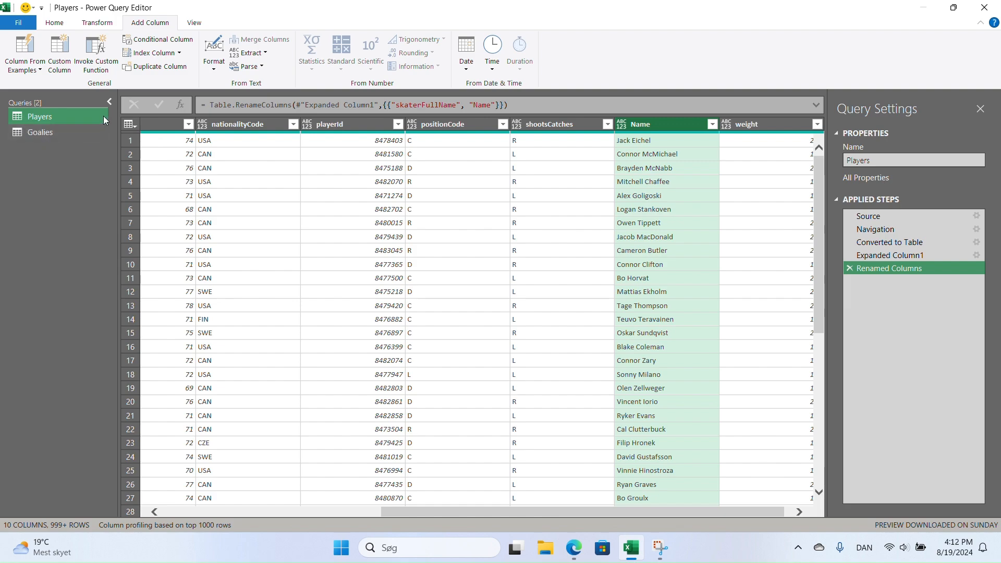
Step: Append the Goalies query to the Players query as a two-table append within the existing query
left_click(61, 23)
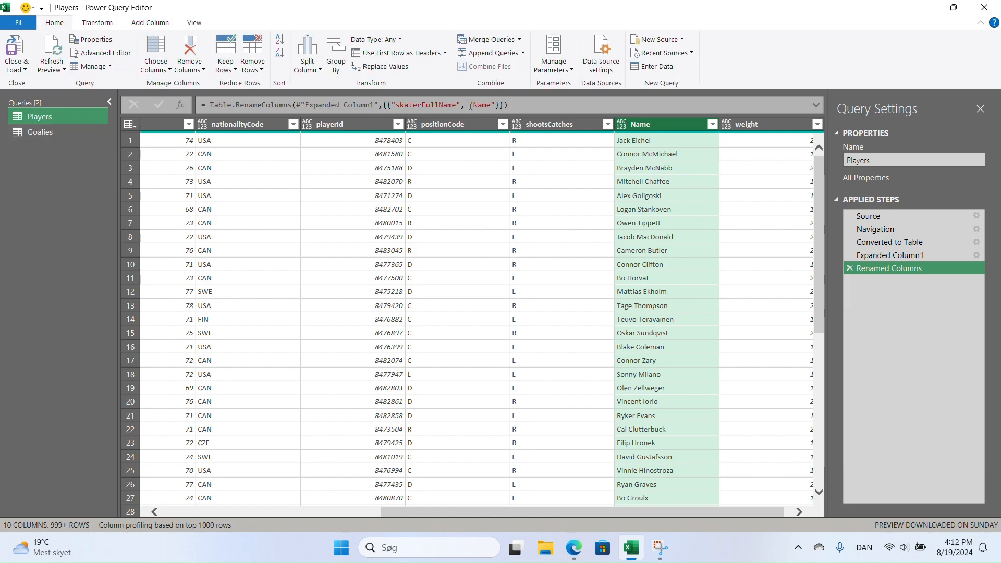
left_click(523, 53)
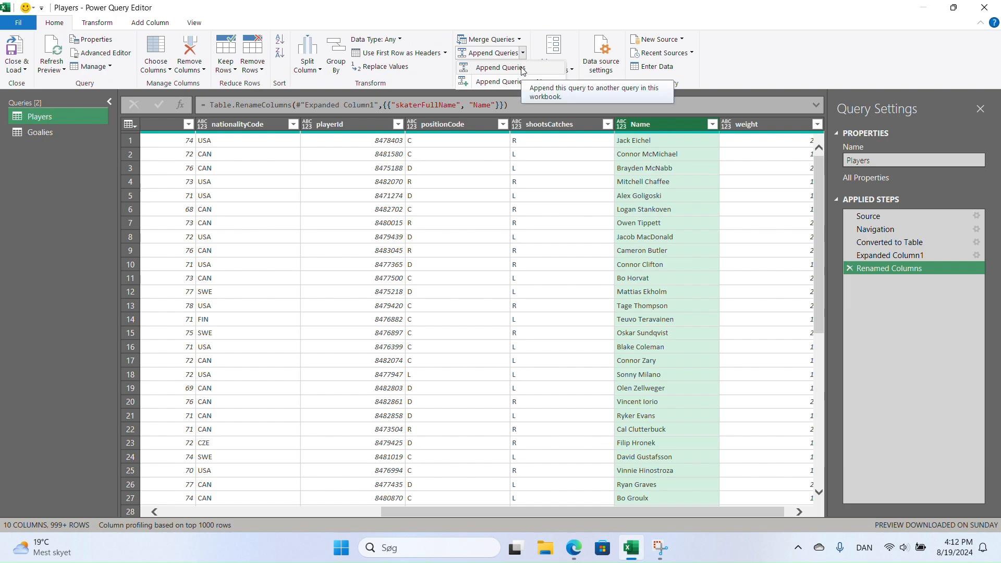
left_click(523, 68)
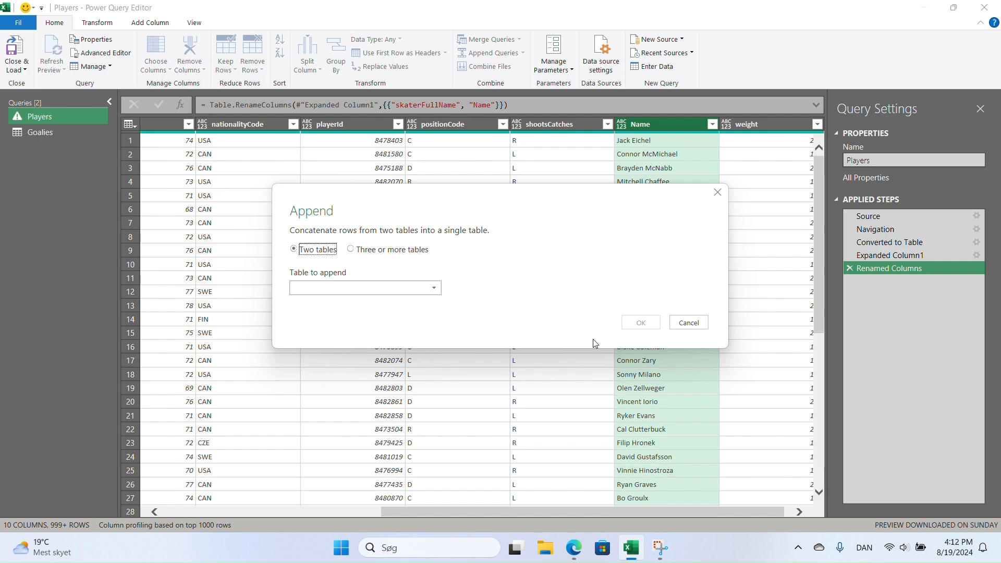
left_click(434, 289)
left_click(383, 311)
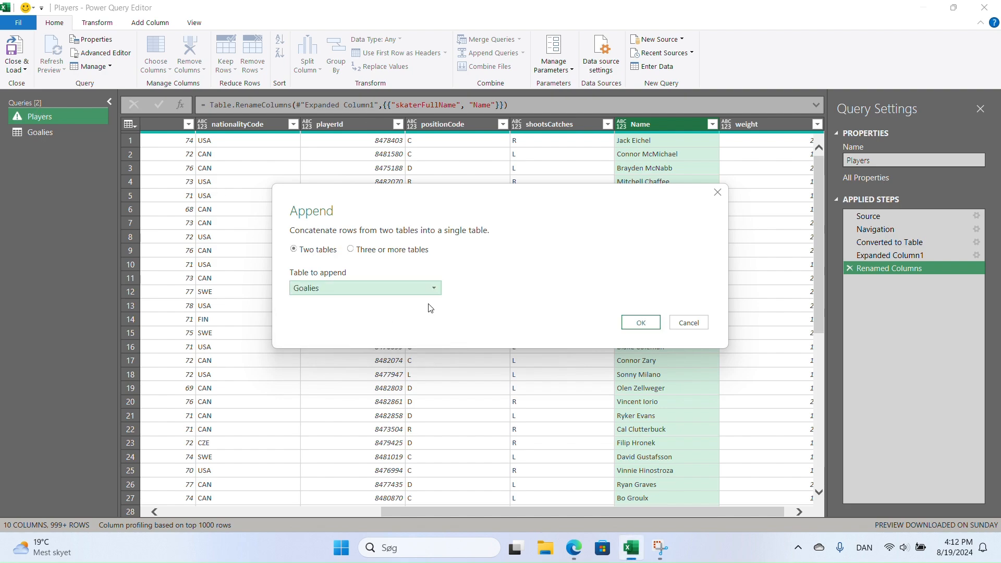
left_click(641, 324)
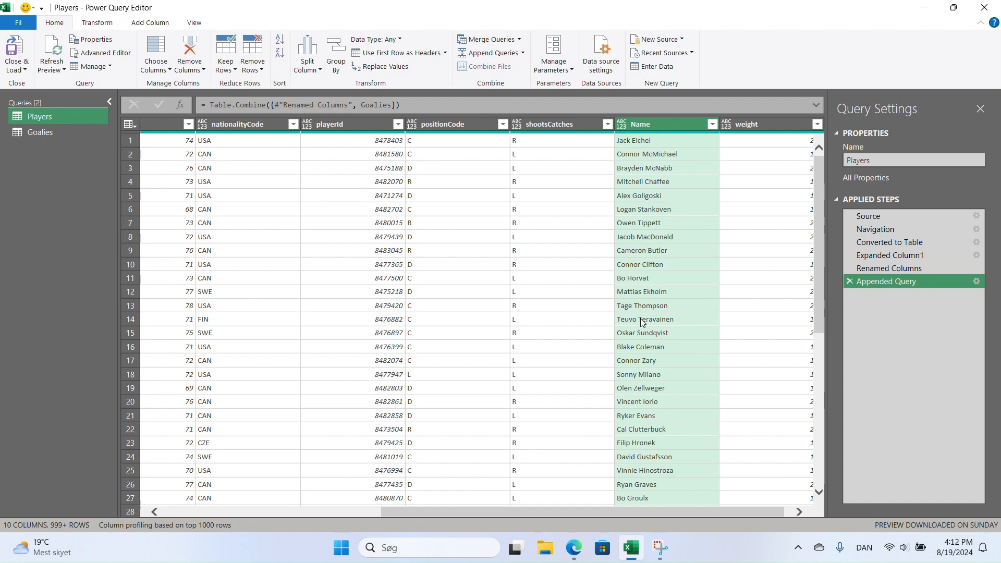
Step: Check the complete list of position codes in the combined Players query without applying a filter
left_click(503, 124)
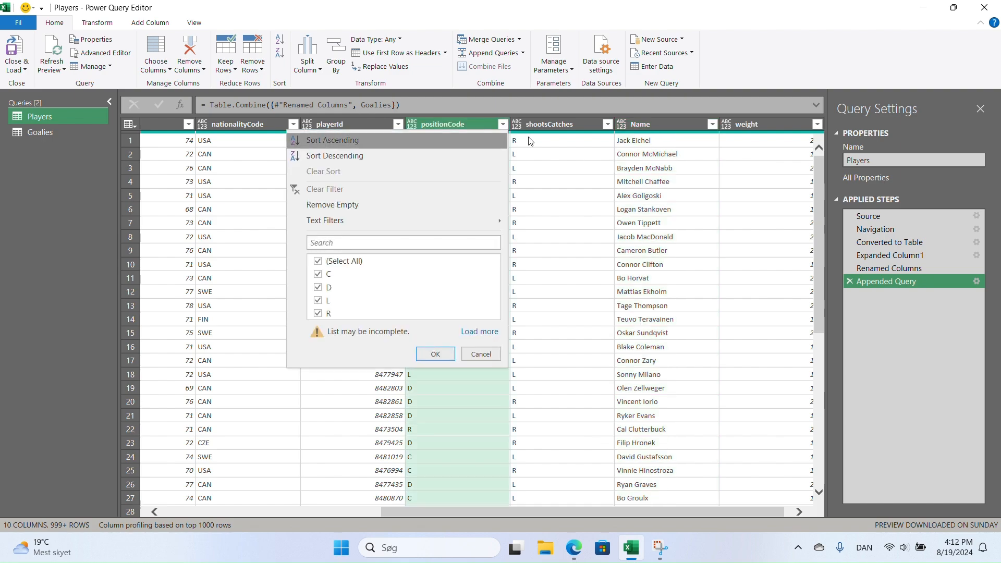
left_click(480, 331)
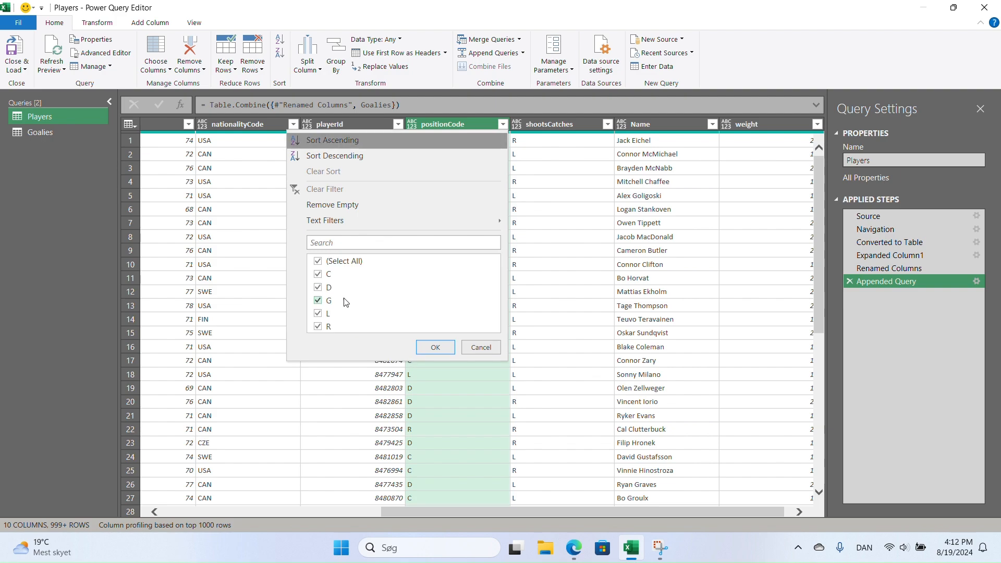
left_click(479, 345)
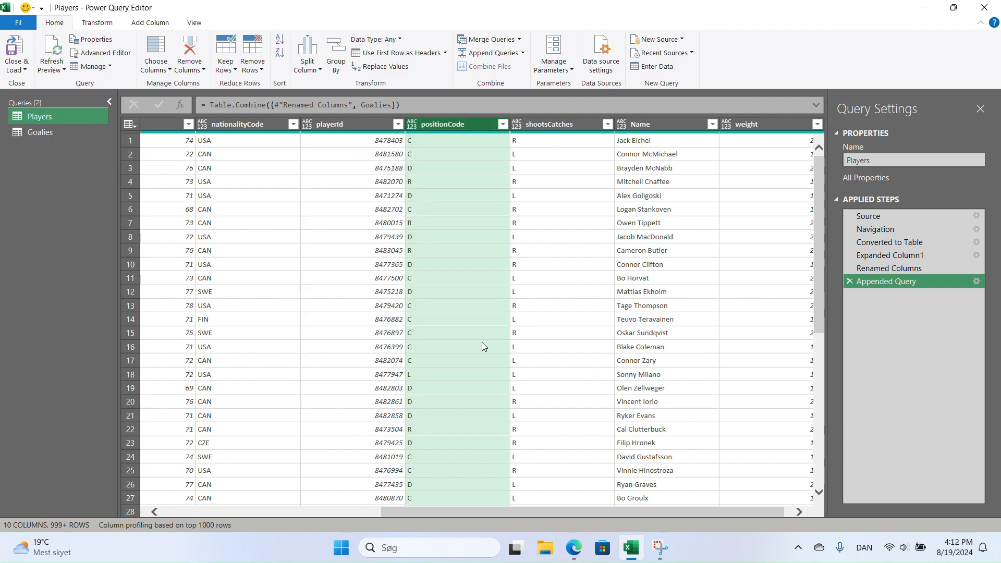
Step: Detect the data types of all columns in the combined Players query and review the resulting column types
left_click(554, 305)
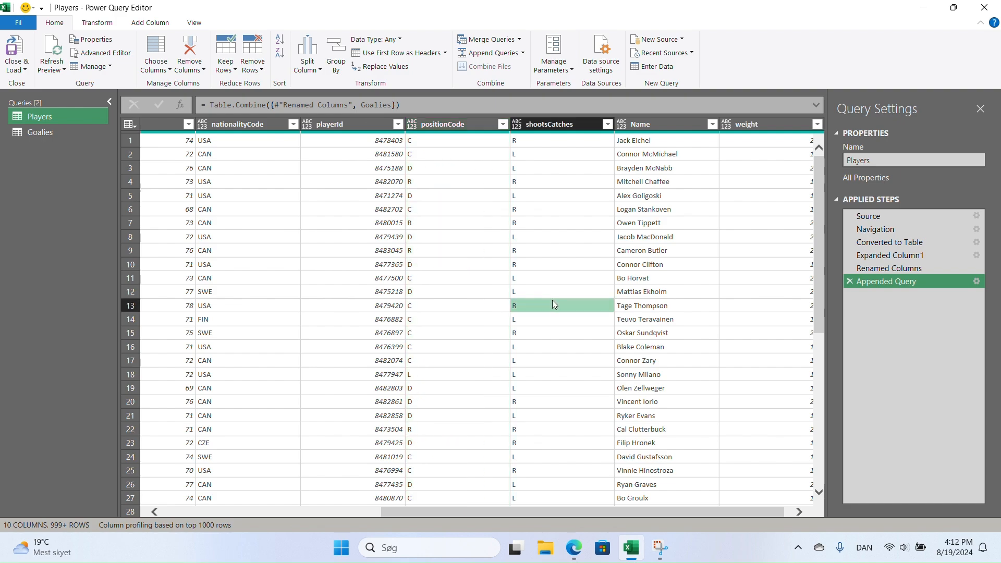
key("ctrl+a")
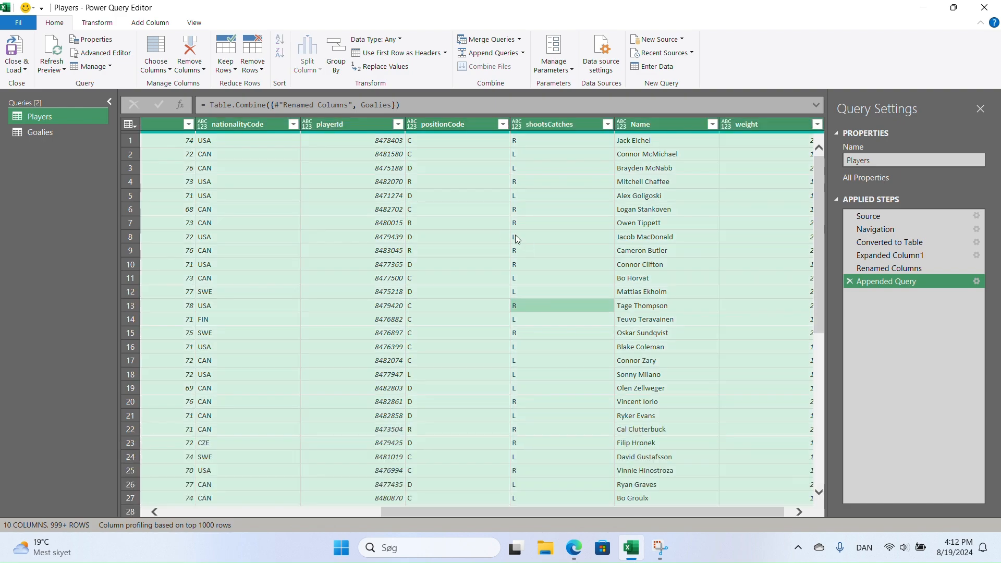
left_click(95, 27)
left_click(167, 55)
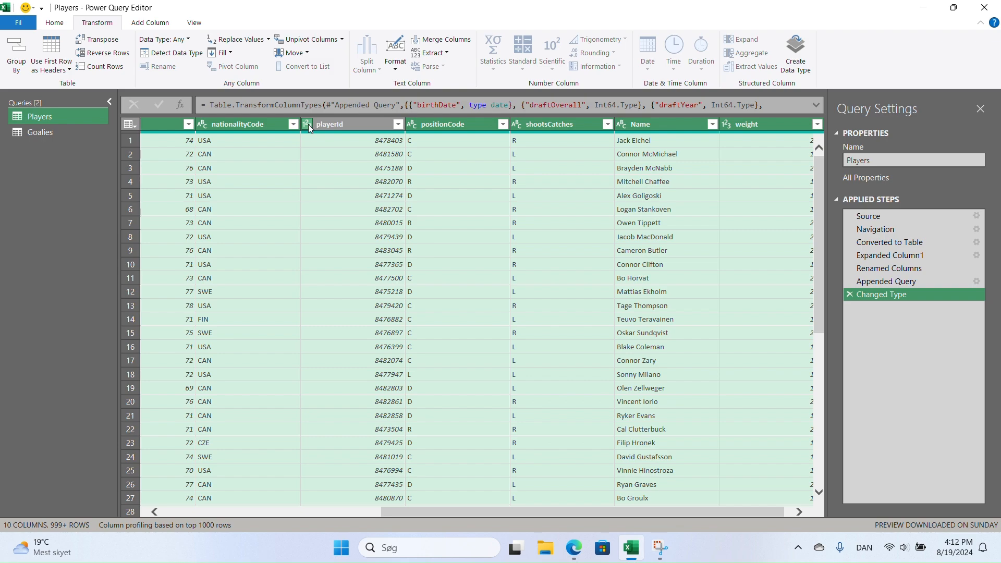
scroll(562, 502, "right", 1)
left_click_drag(524, 516, 173, 383)
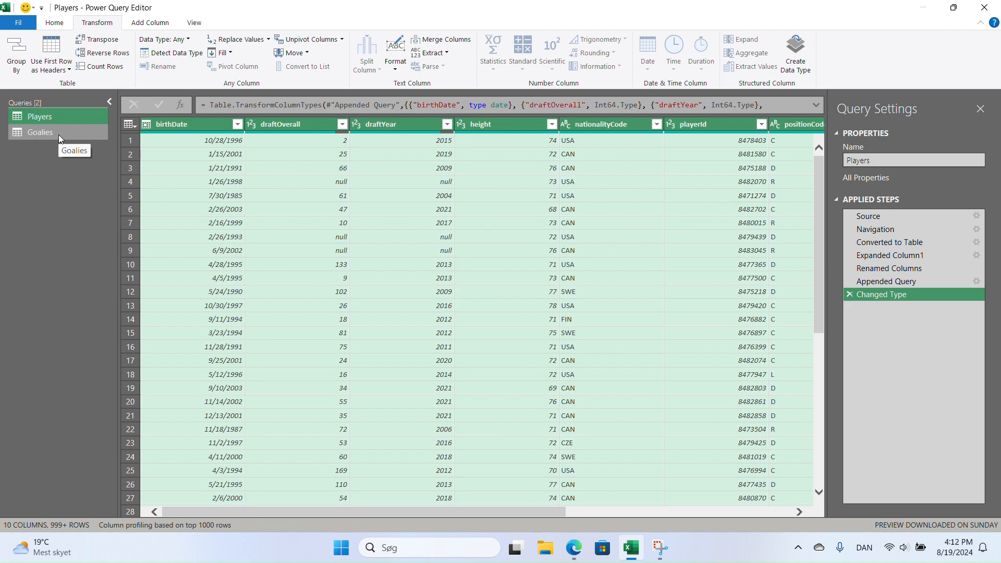
Step: Close the query editor and load both the Players and Goalies queries as connections only
left_click(48, 22)
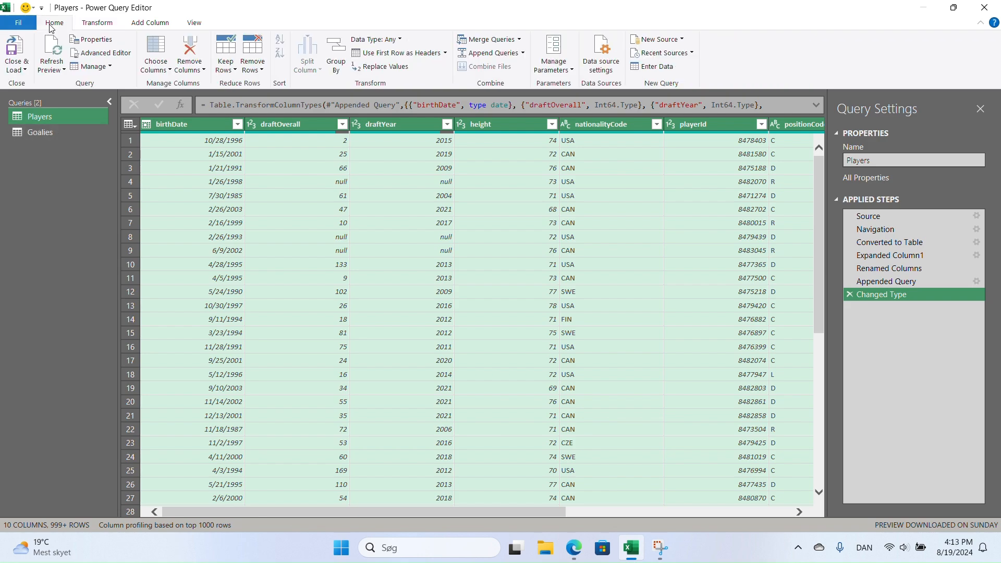
left_click(23, 60)
left_click(48, 99)
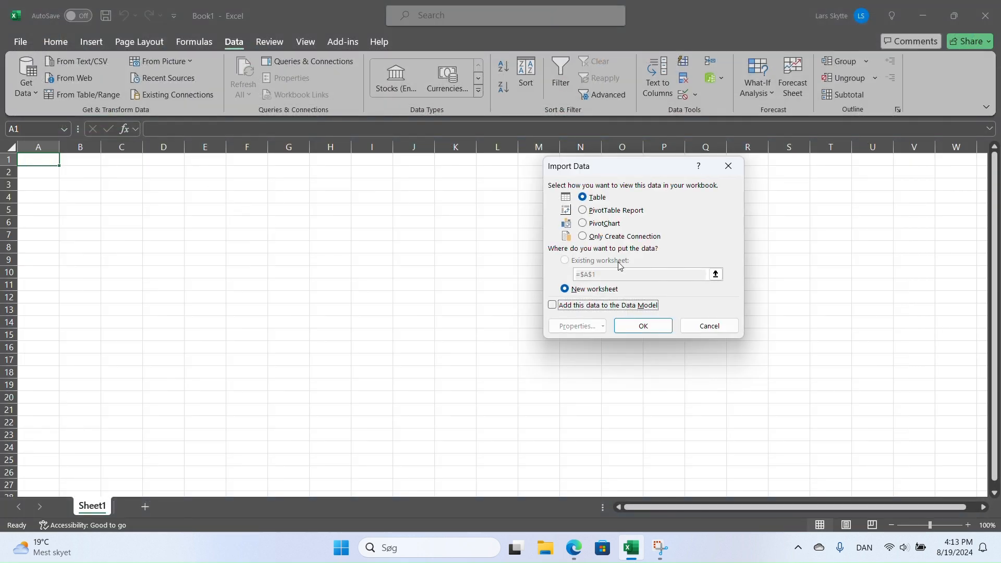
left_click(596, 237)
left_click(632, 328)
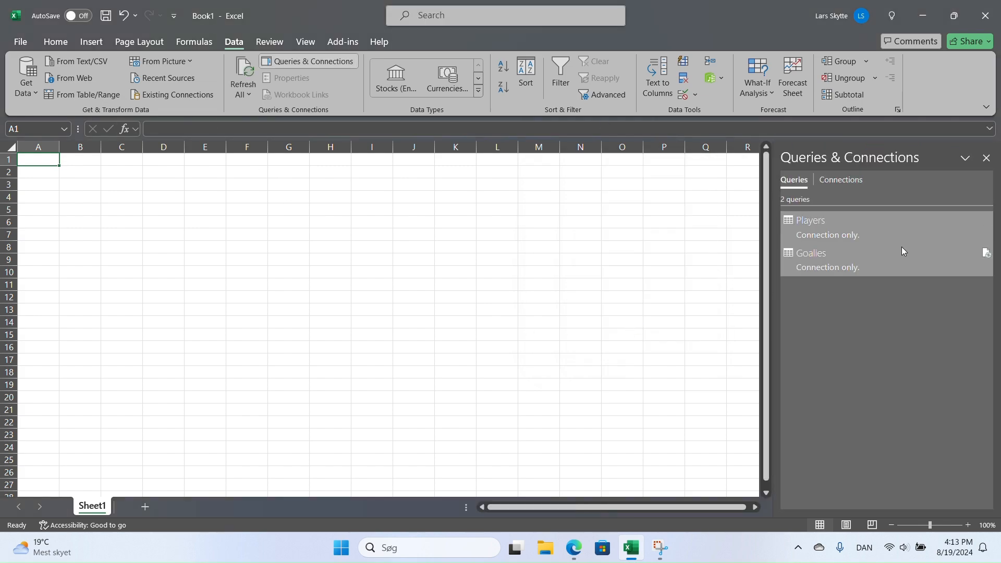
mouse_move(904, 254)
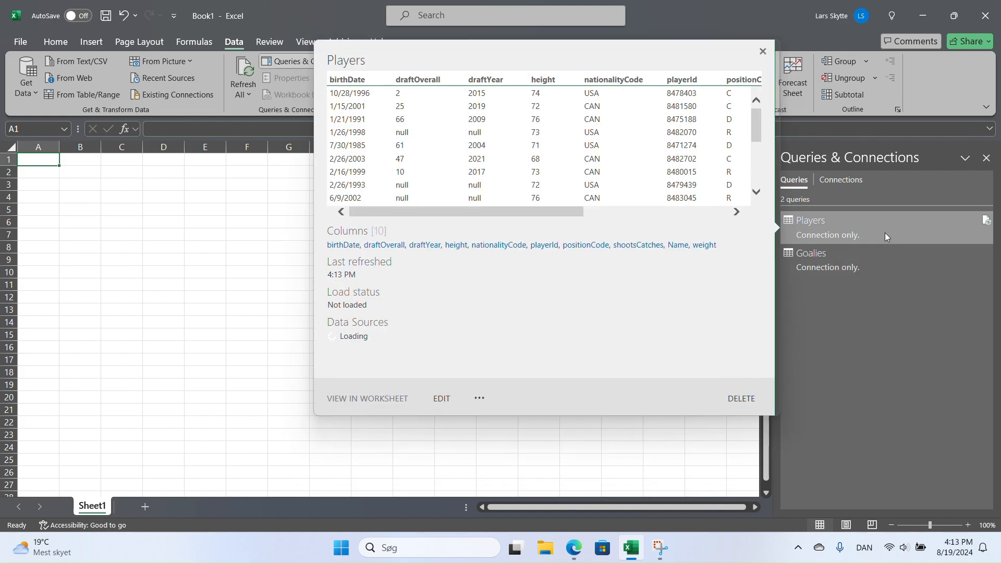
Step: Change the Players query to load as a table on a new worksheet and add its data to the Data Model
right_click(884, 233)
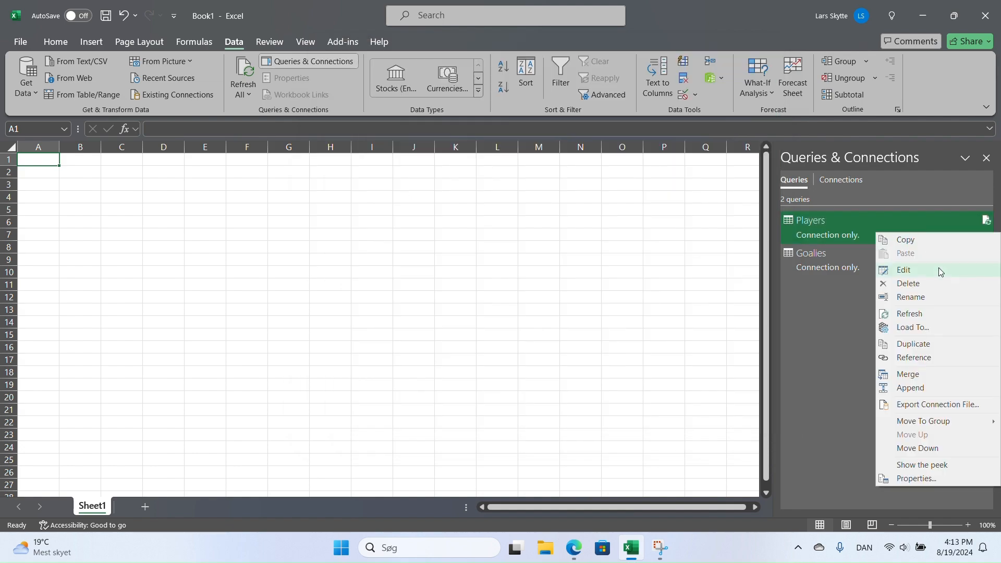
left_click(927, 327)
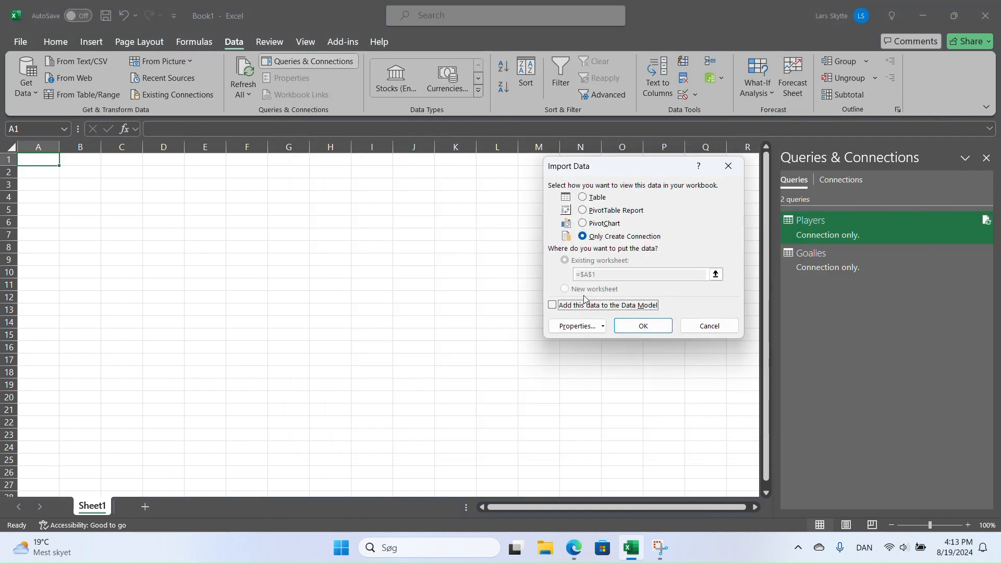
left_click(599, 311)
left_click(584, 203)
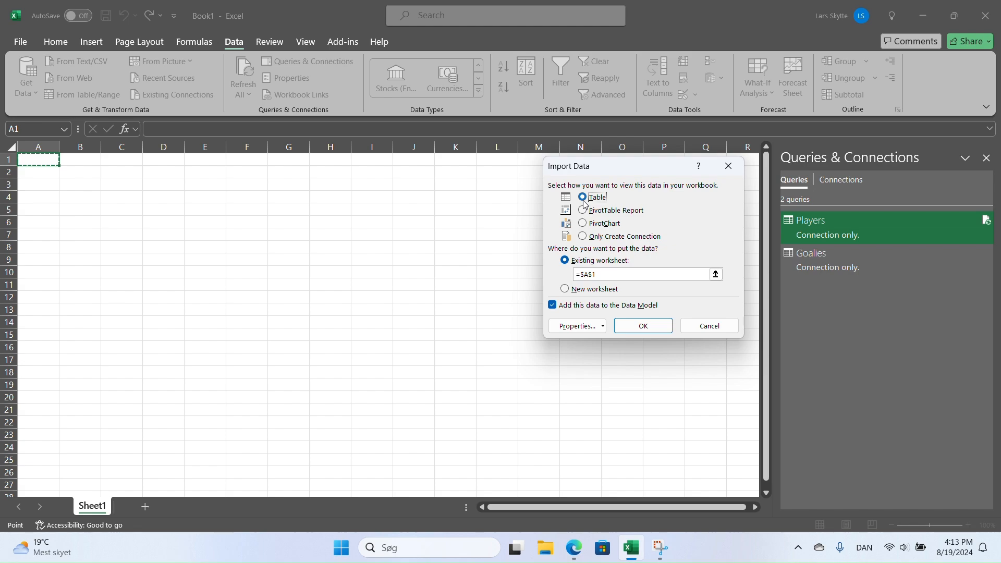
left_click(569, 289)
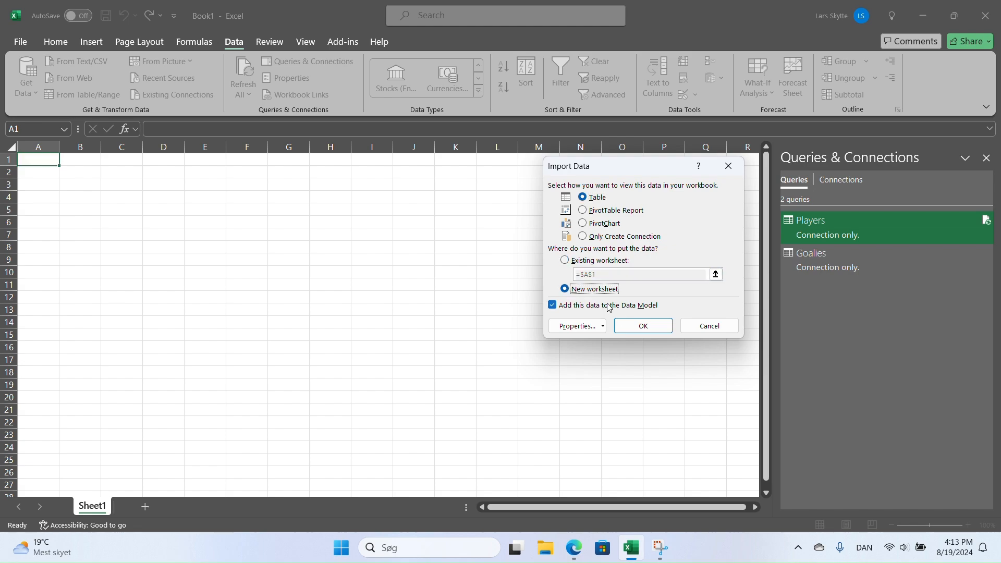
left_click(646, 327)
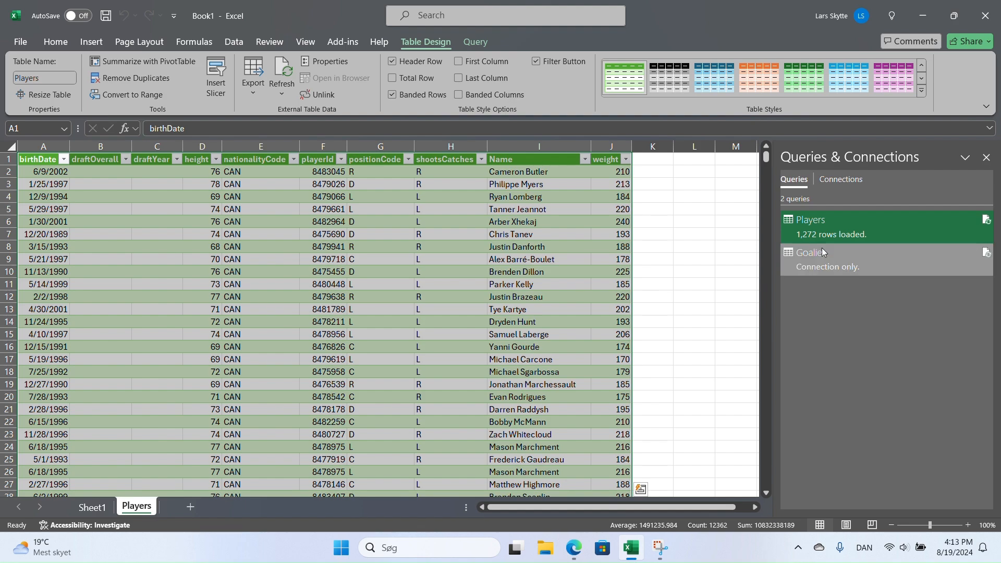
mouse_move(811, 236)
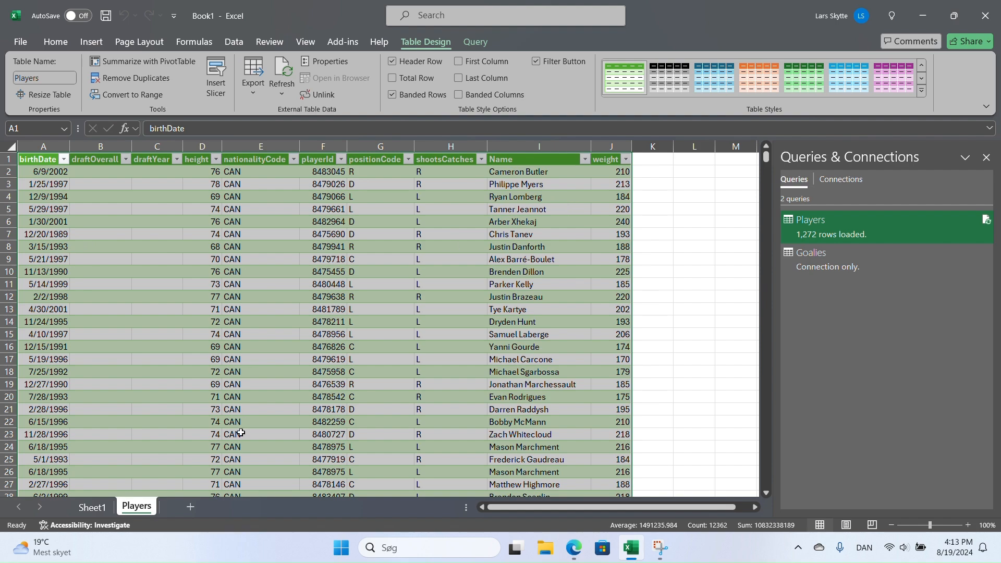
Step: Widen column A on Sheet1 slightly and set the number format of cell A2 to Text
left_click(92, 510)
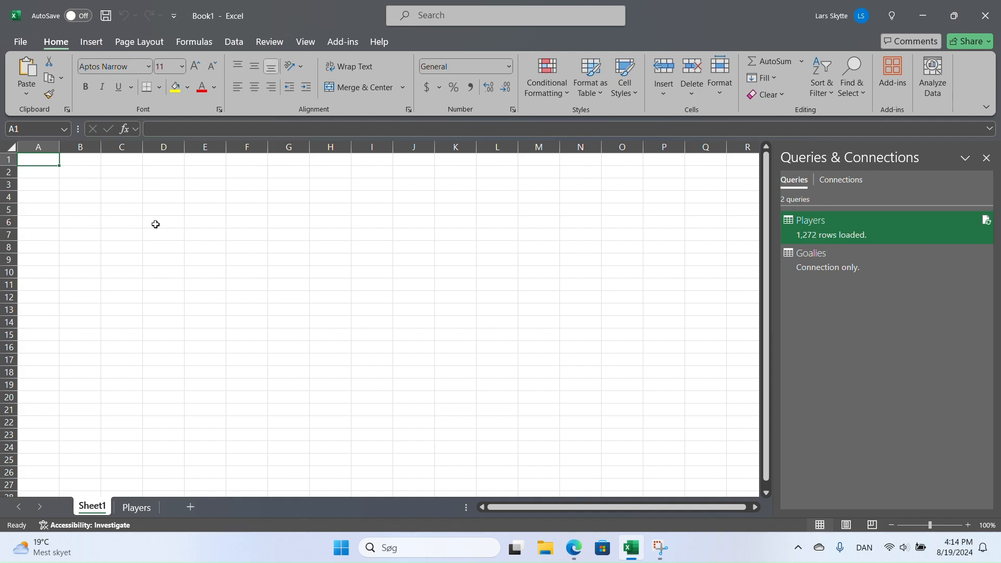
left_click_drag(58, 145, 79, 145)
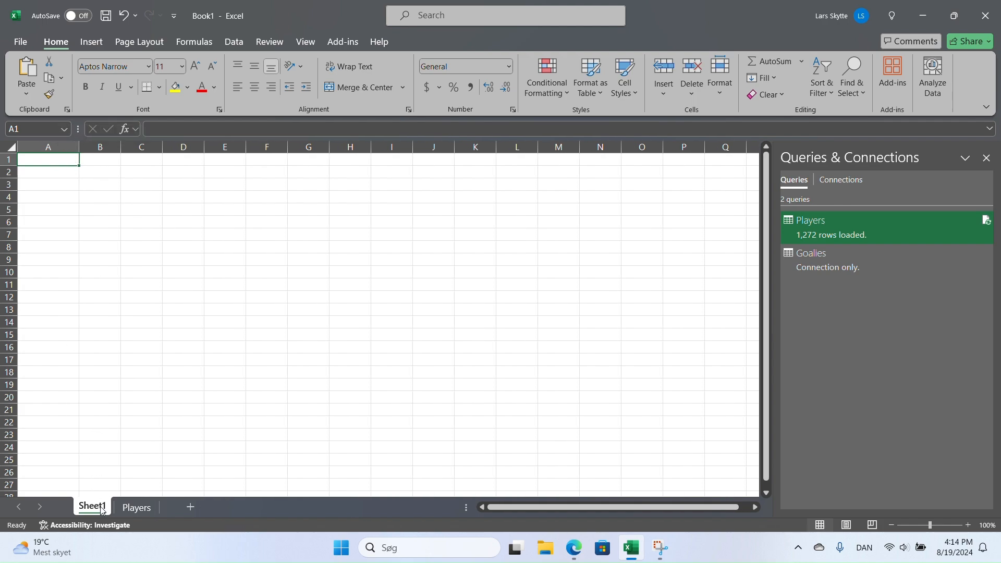
left_click(42, 171)
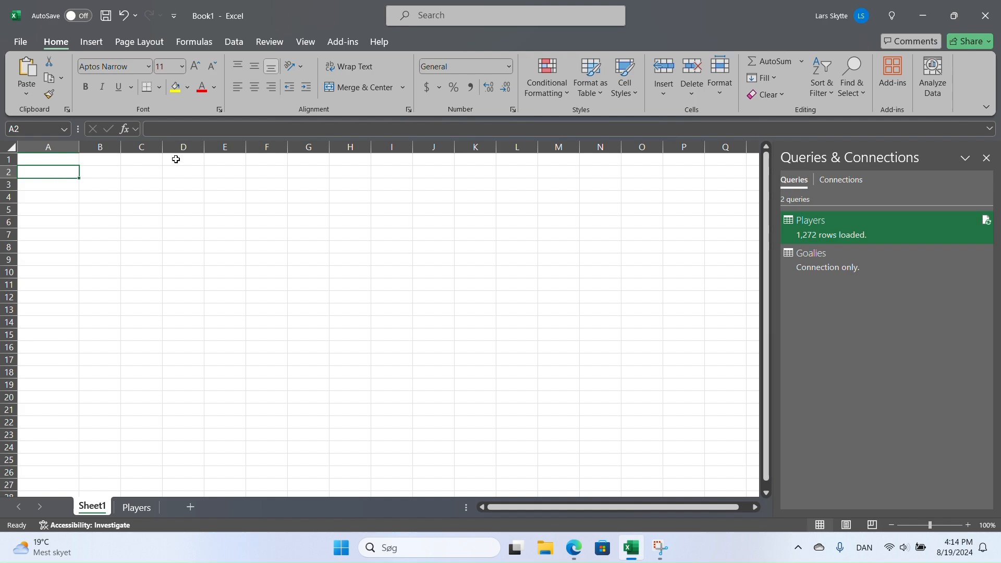
left_click(508, 66)
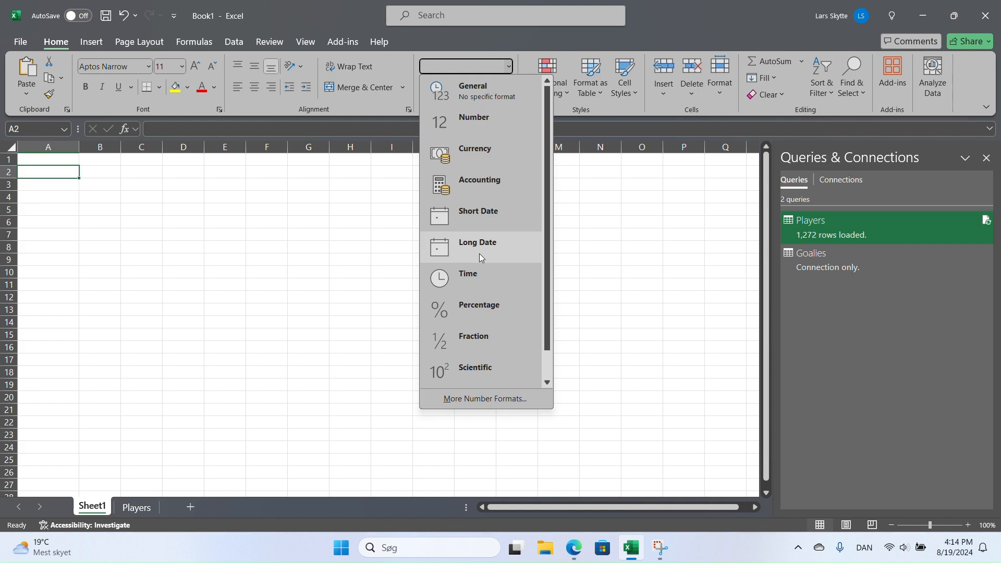
scroll(485, 258, "down", 1)
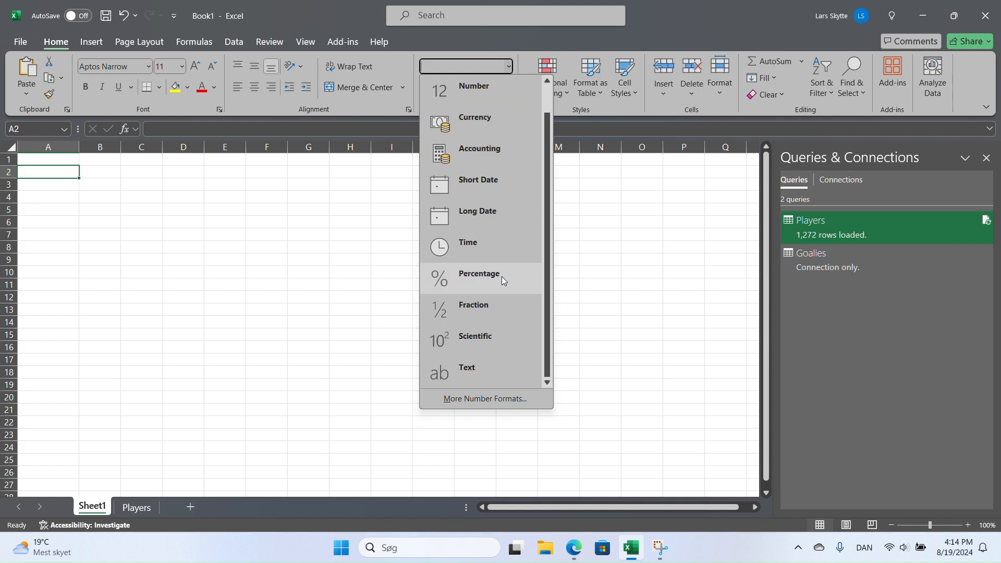
left_click(488, 380)
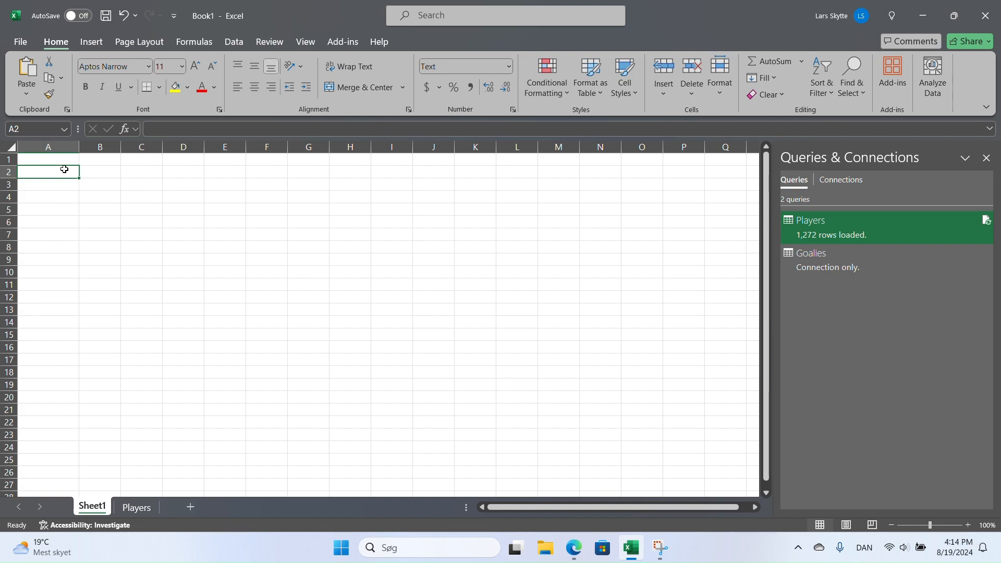
Step: Enter 2024-01-10 in cell A2 and the heading Select Date in cell A1
left_click(184, 133)
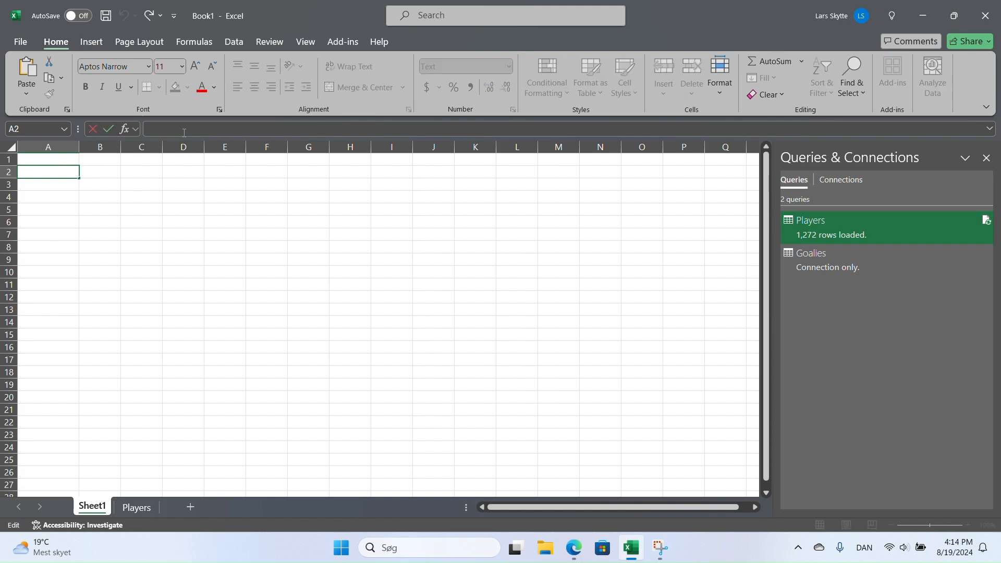
type("2024-01")
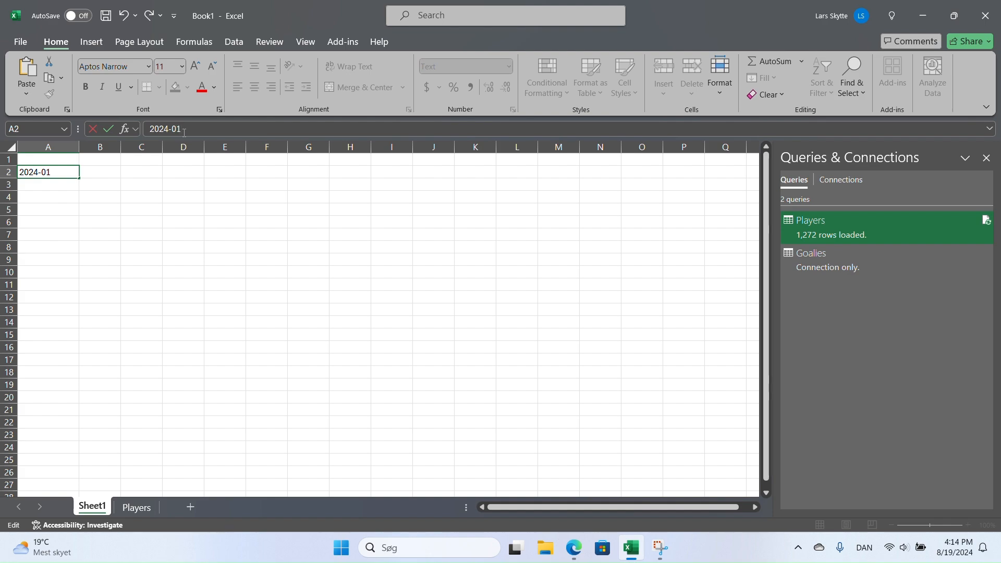
type("-10")
key("Return")
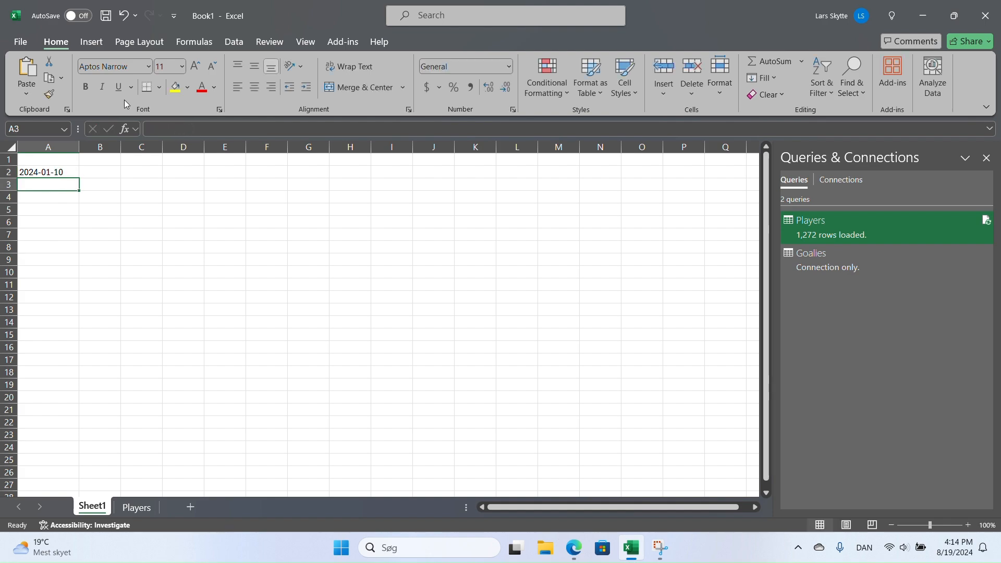
left_click(50, 163)
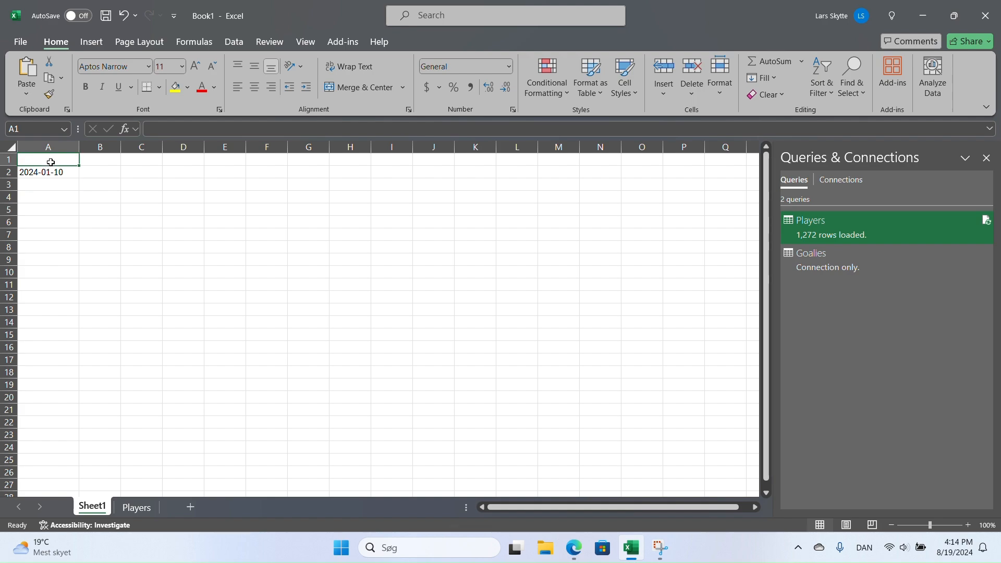
type("Sele")
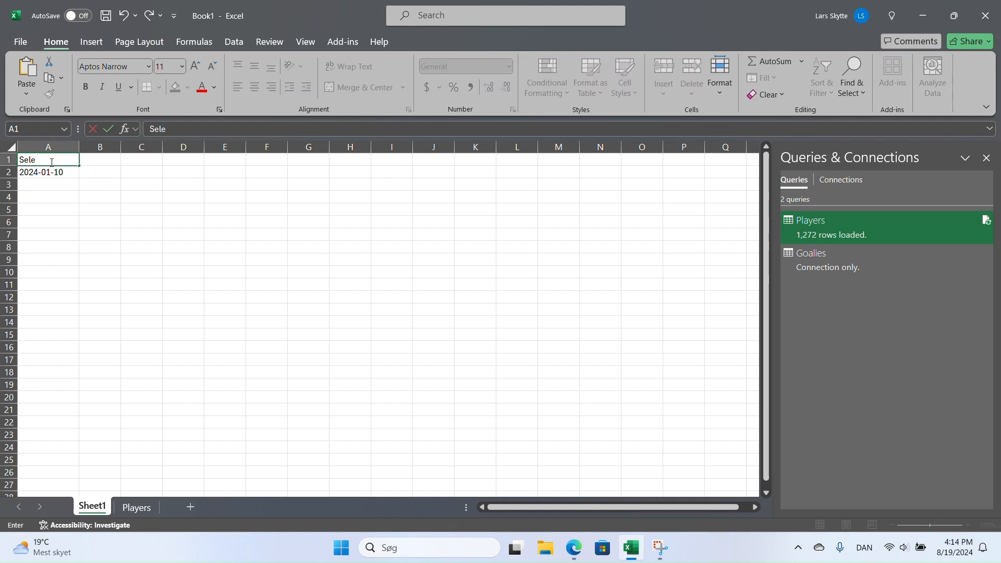
type("ct Date")
key("Return")
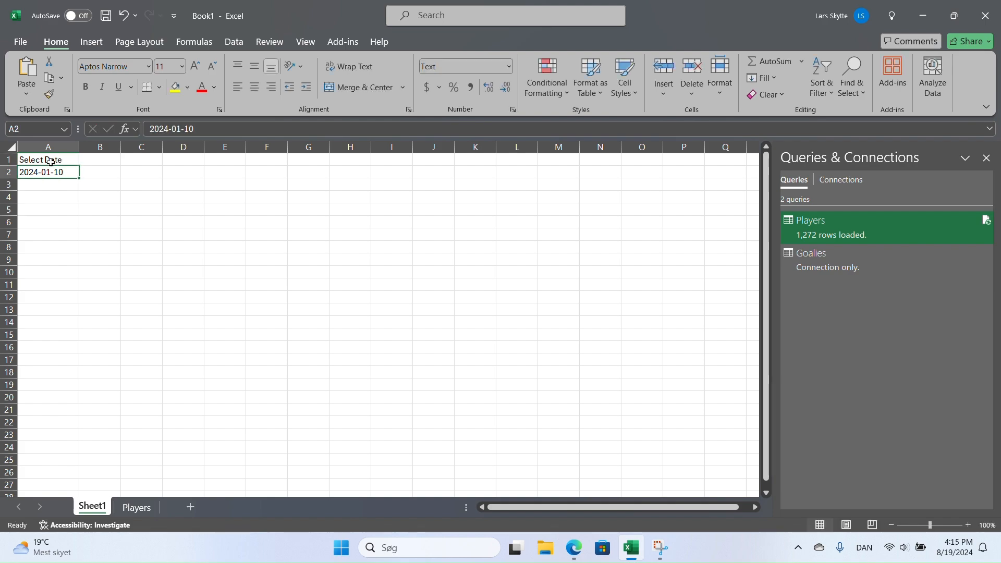
Step: Rename the Sheet1 worksheet as Select Date
right_click(91, 509)
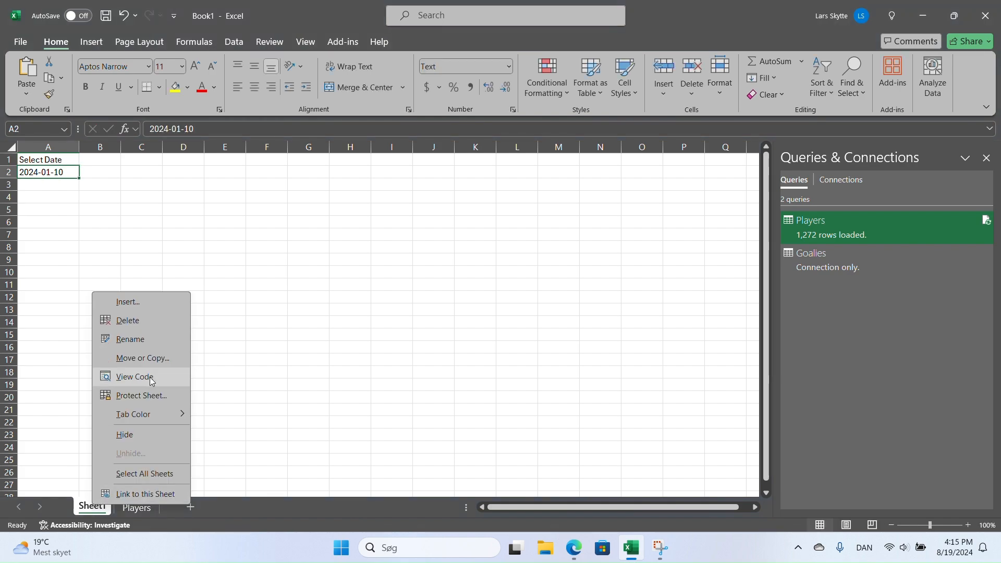
left_click(154, 340)
type("Select Date")
key("Return")
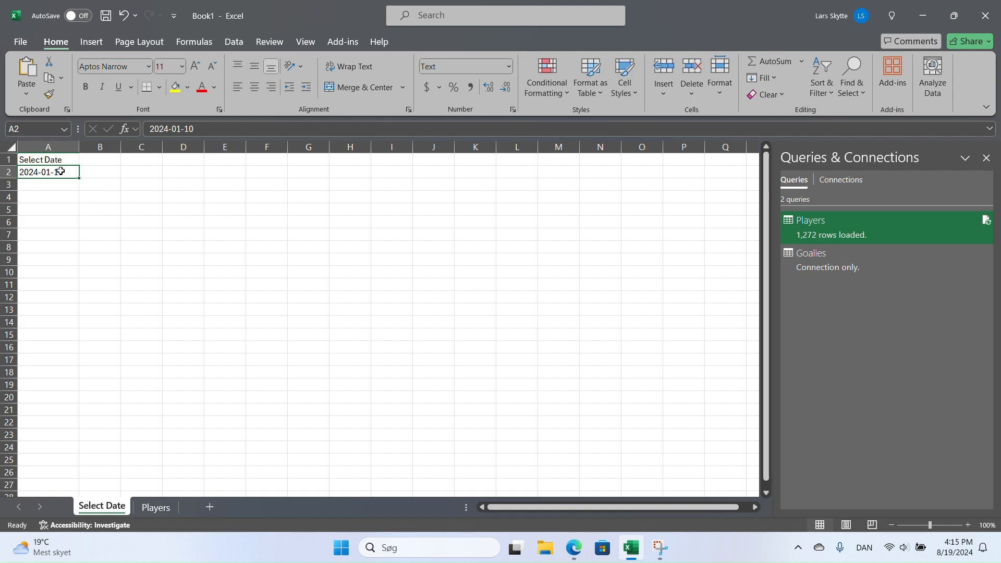
Step: Create a query from the range A1:A2 as a table with headers
left_click_drag(56, 158, 63, 171)
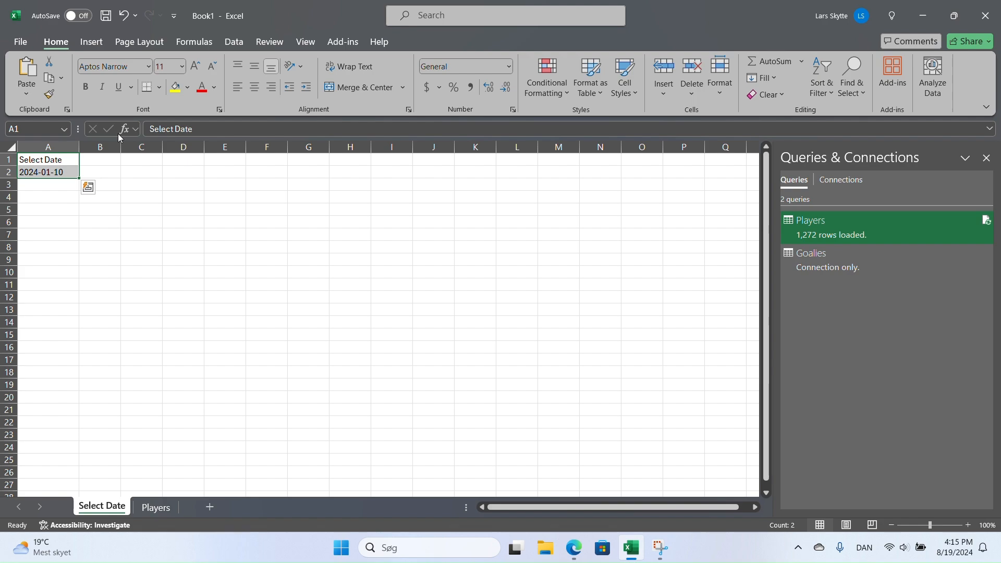
left_click(233, 43)
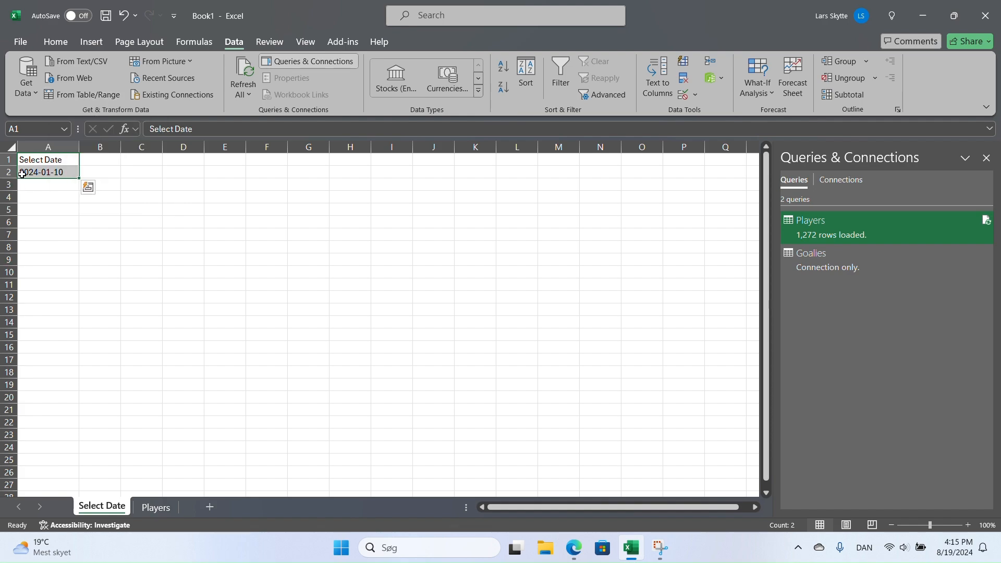
left_click(96, 95)
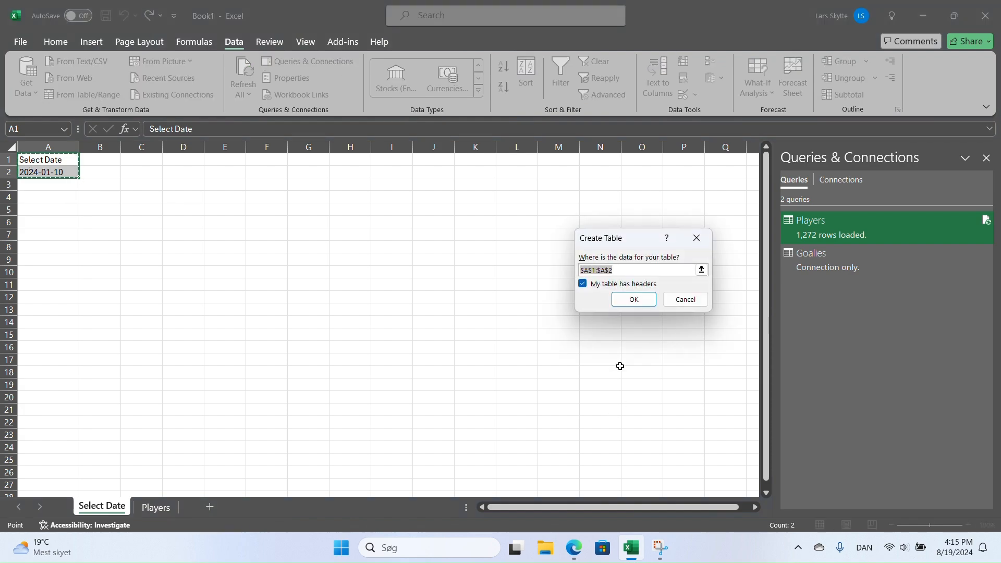
left_click(638, 300)
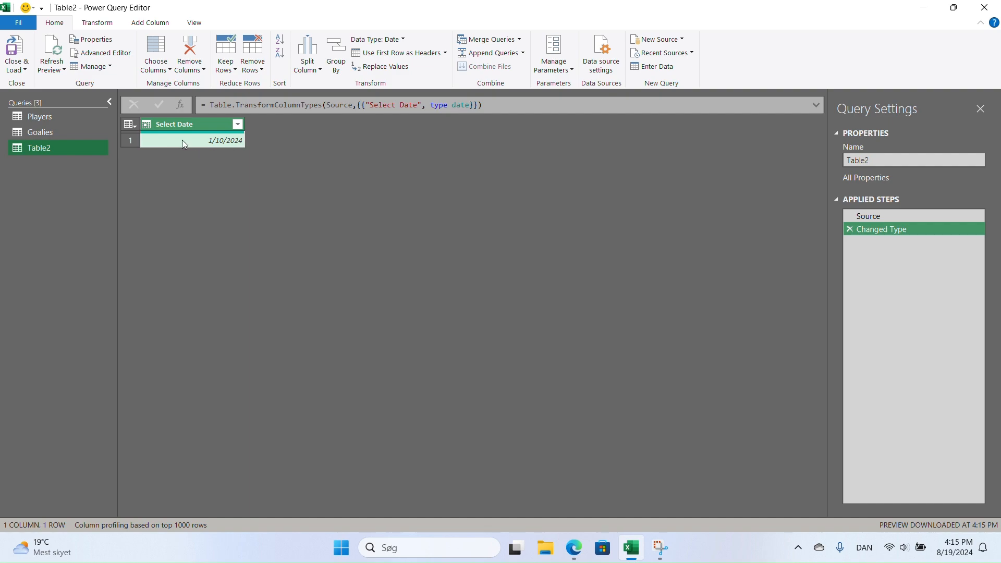
Step: Change the data type of the Select Date column to Text, replacing the current type conversion
left_click(148, 125)
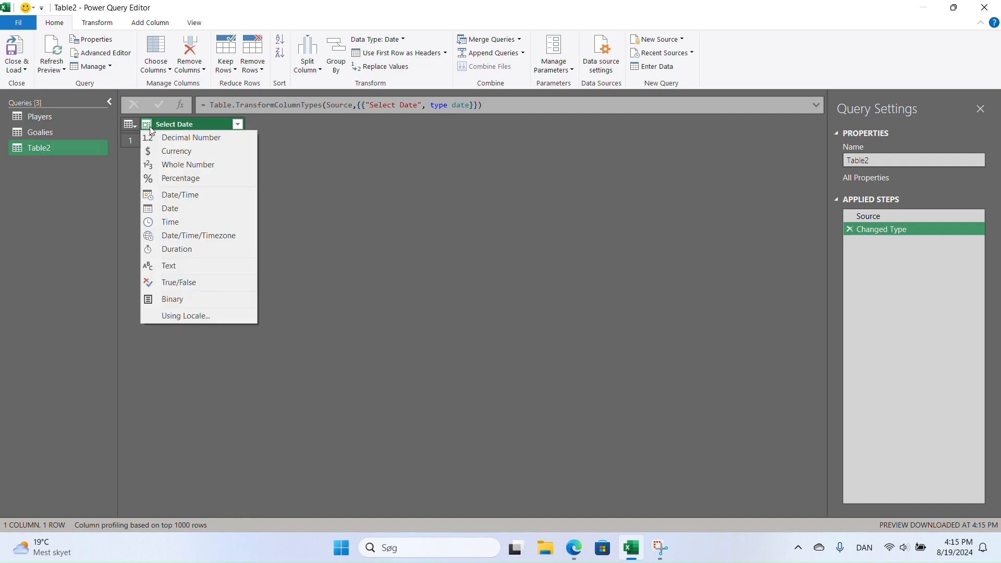
left_click(167, 267)
left_click(508, 306)
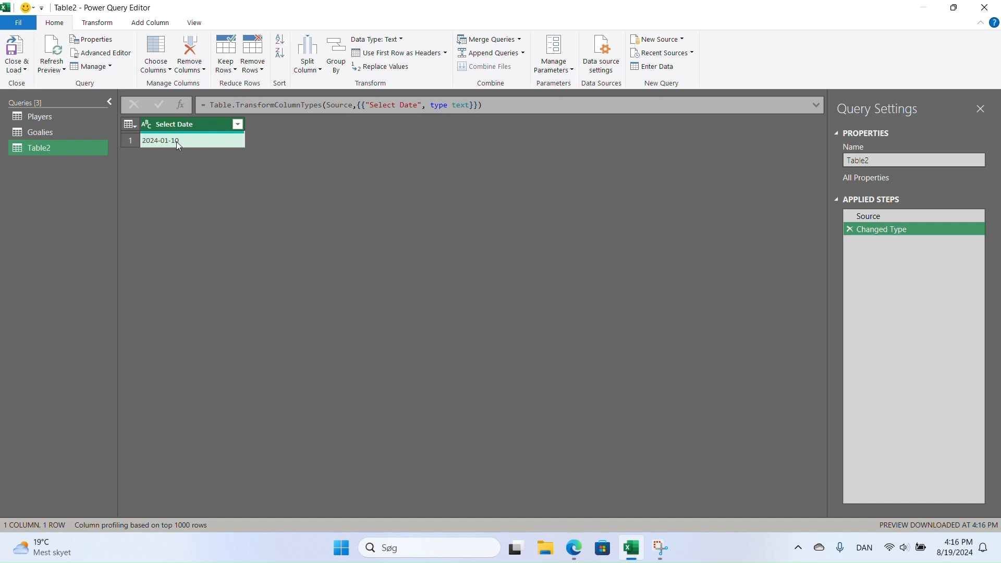
Step: Switch to the browser and look through the NHL API reference on GitHub for the weekly schedule and schedule-by-date endpoints
left_click(579, 551)
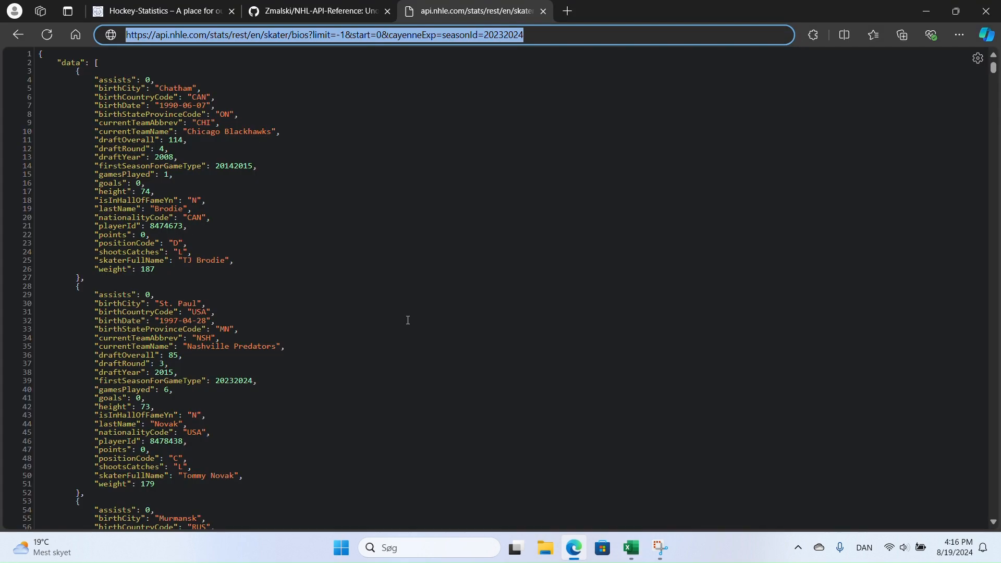
left_click(303, 15)
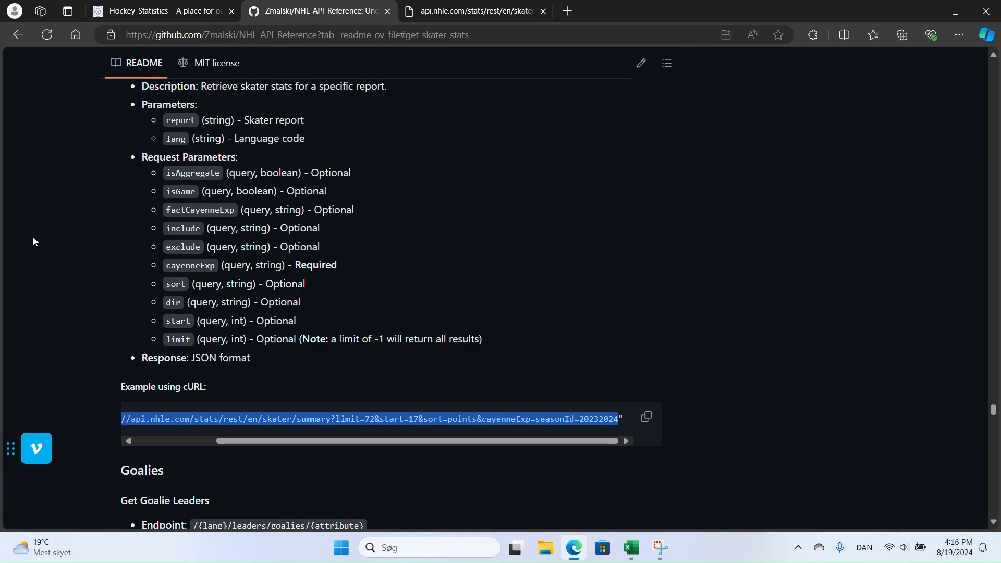
scroll(996, 387, "up", 2)
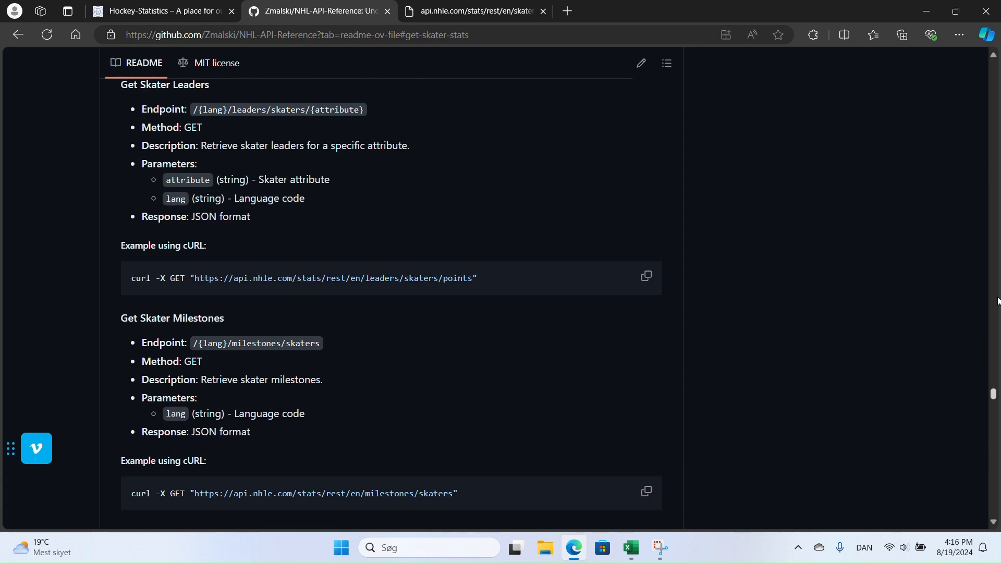
left_click_drag(995, 388, 993, 59)
scroll(53, 360, "down", 6)
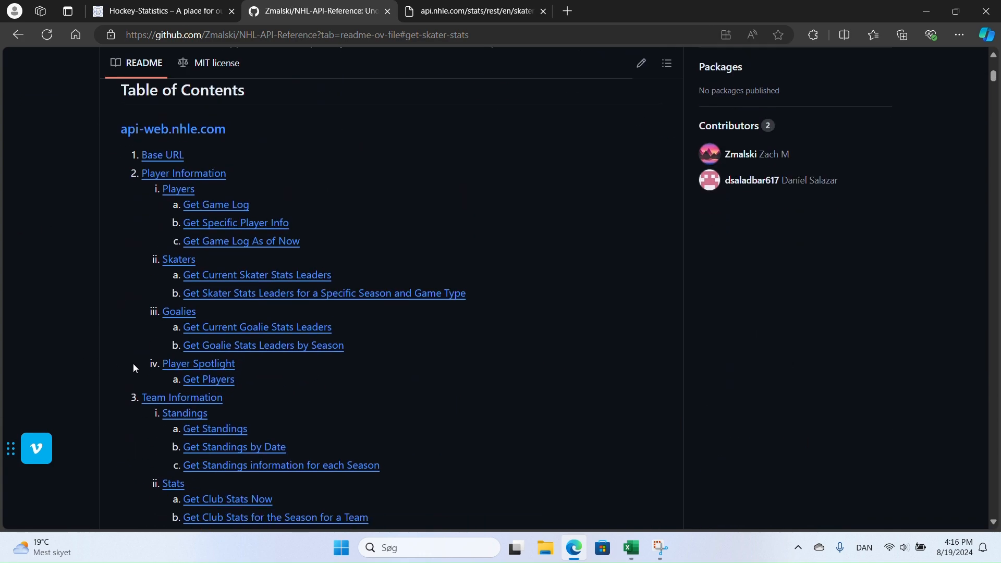
scroll(267, 351, "down", 3)
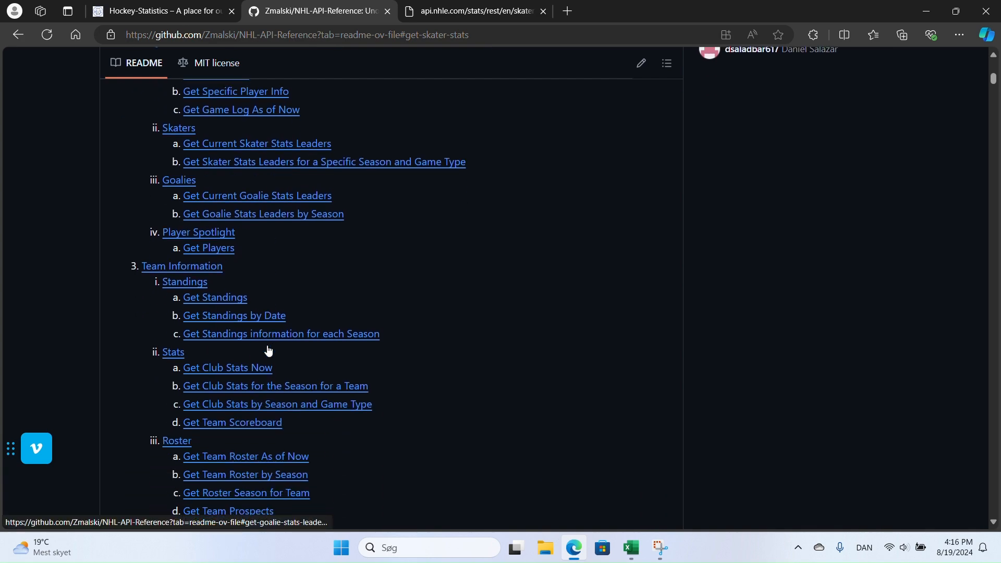
scroll(269, 350, "down", 4)
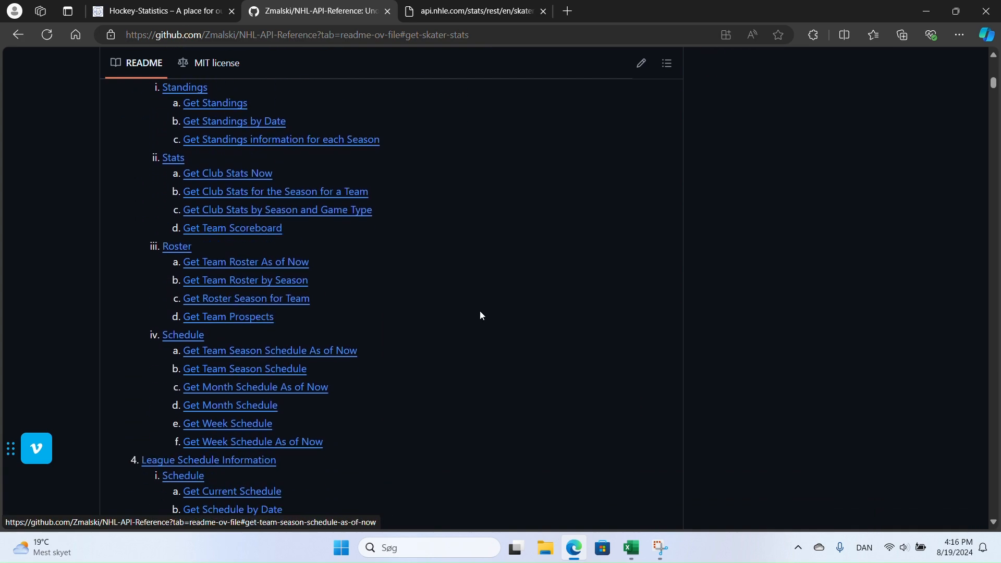
left_click(234, 425)
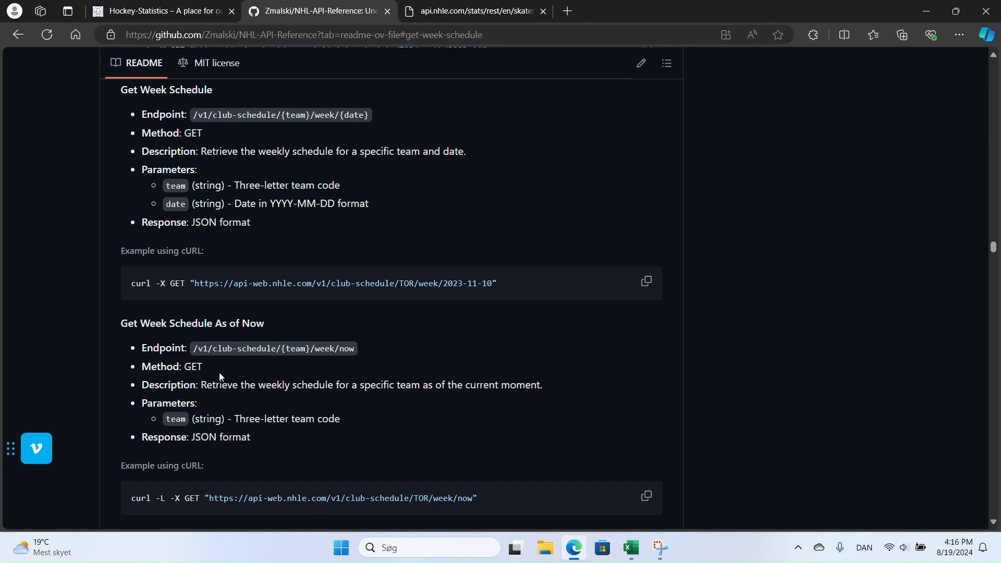
scroll(135, 308, "down", 3)
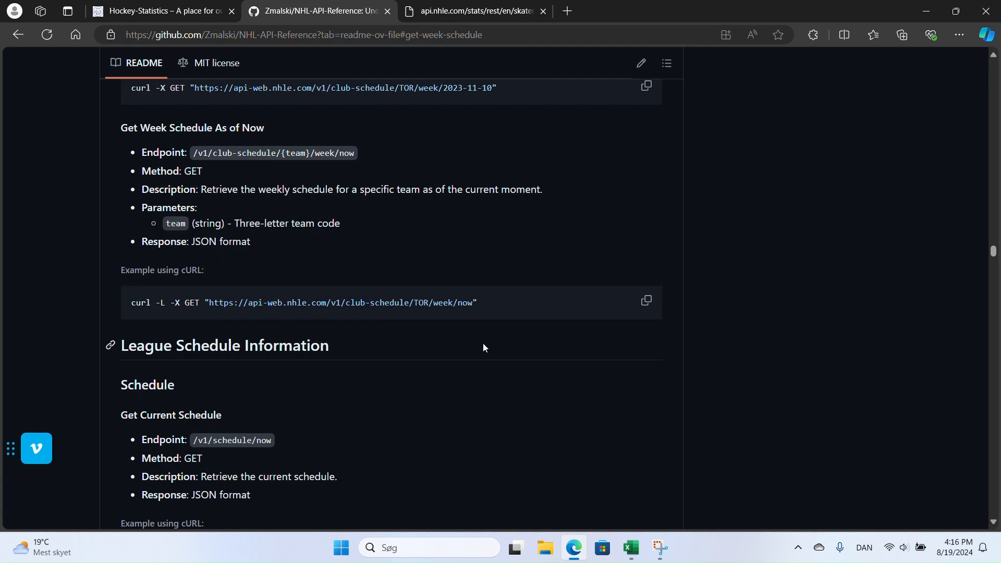
scroll(471, 345, "down", 6)
scroll(471, 348, "down", 1)
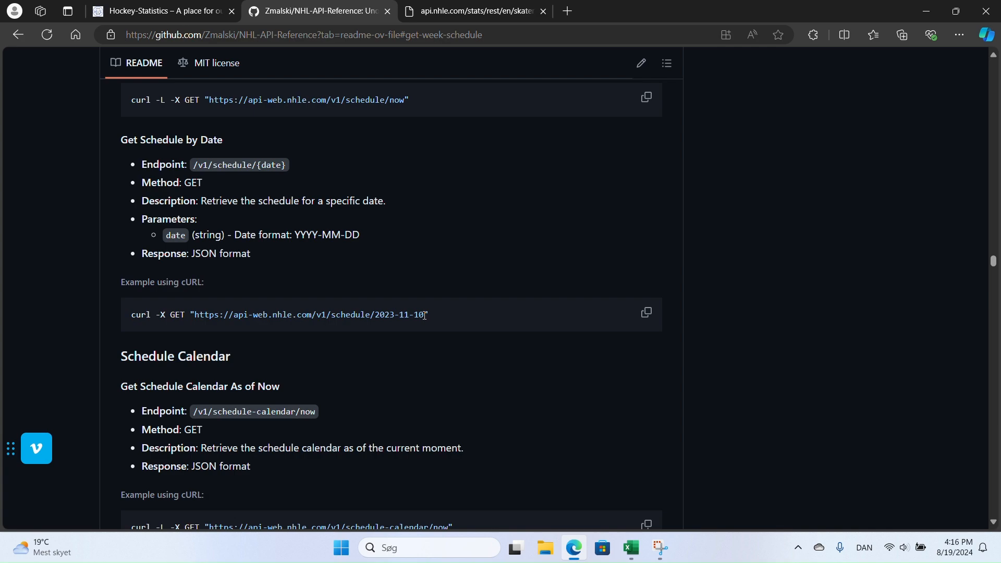
Step: Copy the schedule-by-date example URL from the API reference and load it in the browser tab showing the skater bios JSON
left_click_drag(426, 314, 299, 306)
left_click_drag(203, 305, 193, 306)
key("ctrl+c")
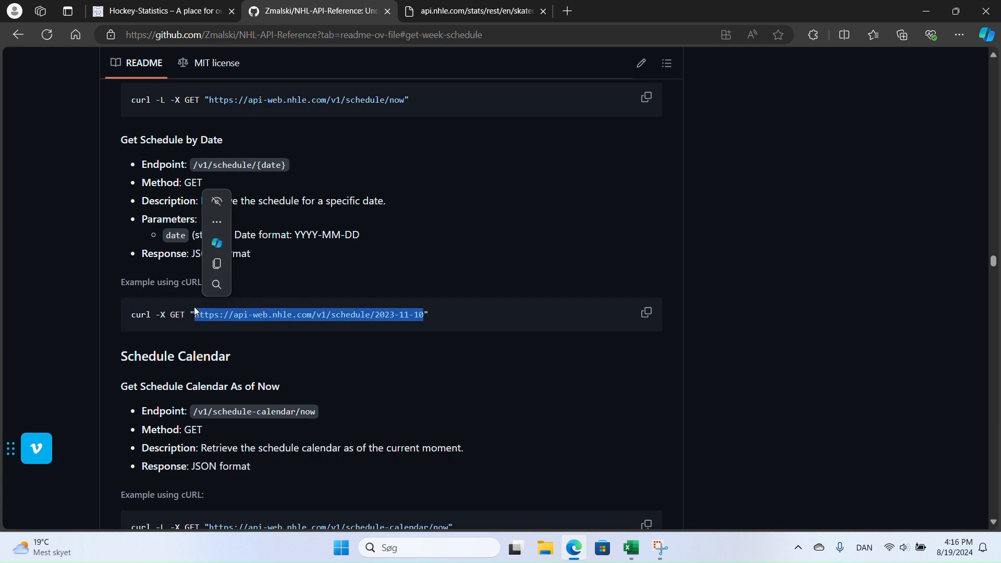
left_click(419, 14)
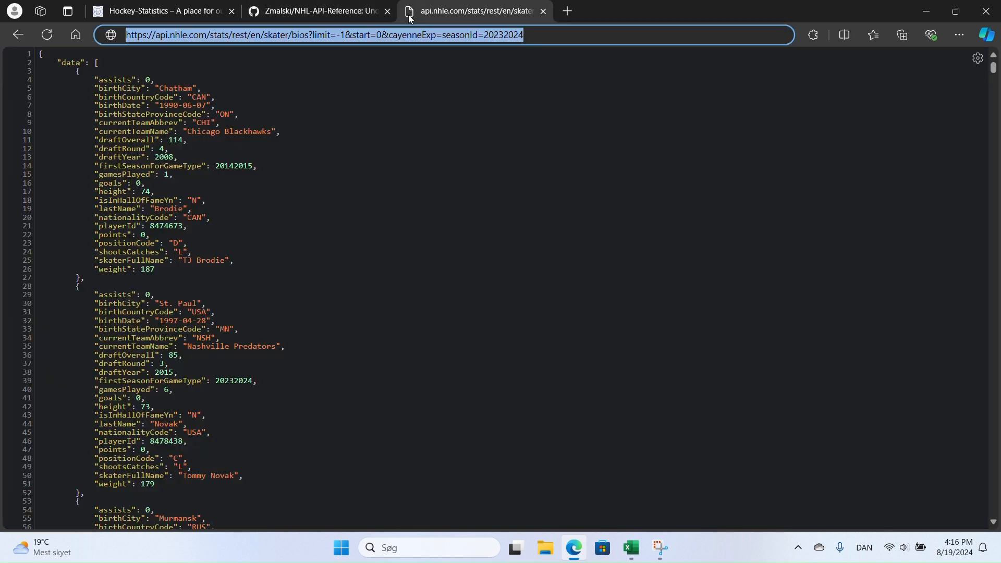
key("ctrl+v")
key("Return")
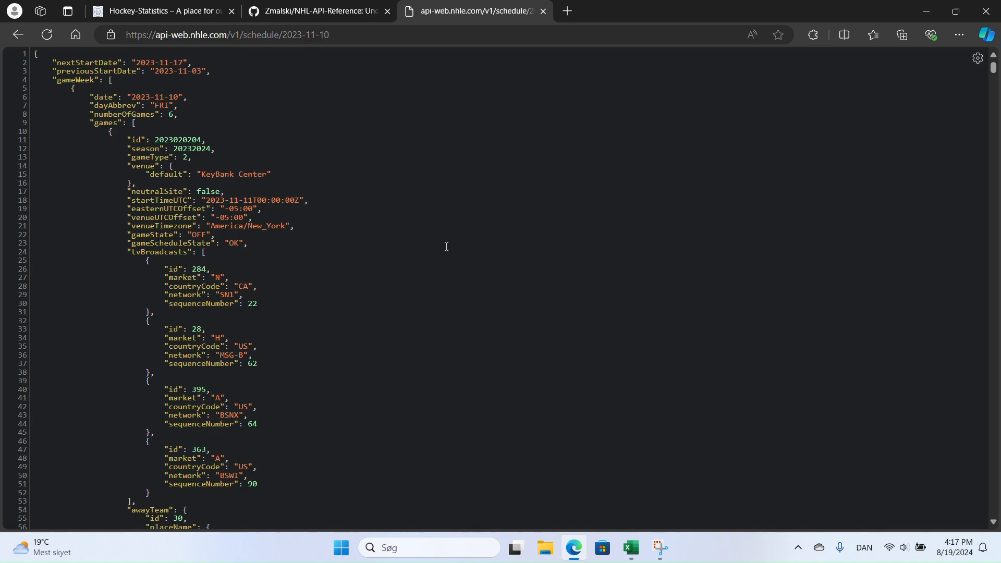
Step: Copy the schedule endpoint's address from the browser and switch back to the Power Query Editor
left_click(349, 42)
key("ctrl+c")
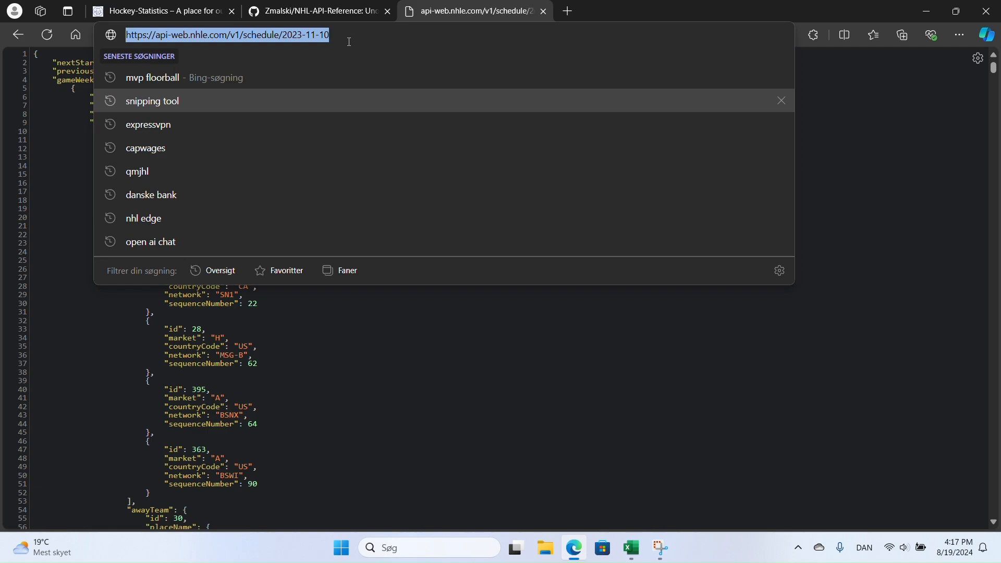
left_click(632, 548)
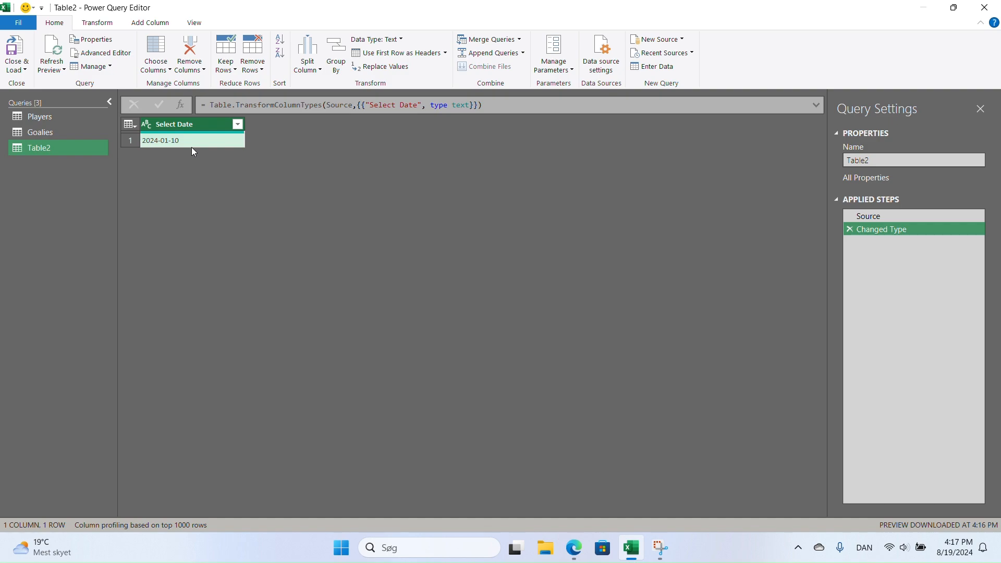
Step: Start a custom column named LINK_Schedule in the Table2 query, with the copied schedule URL as a quoted text formula
left_click(150, 23)
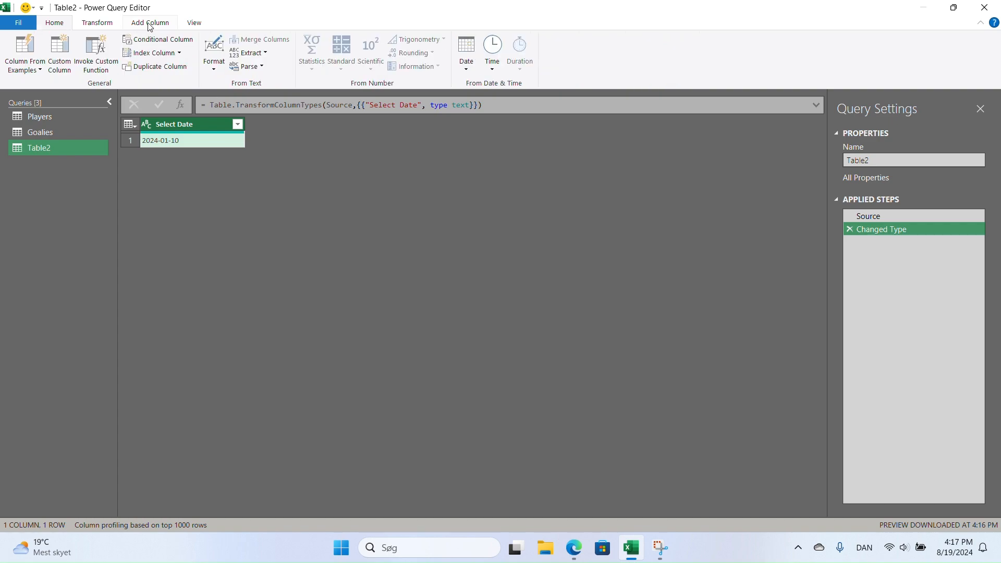
left_click(60, 58)
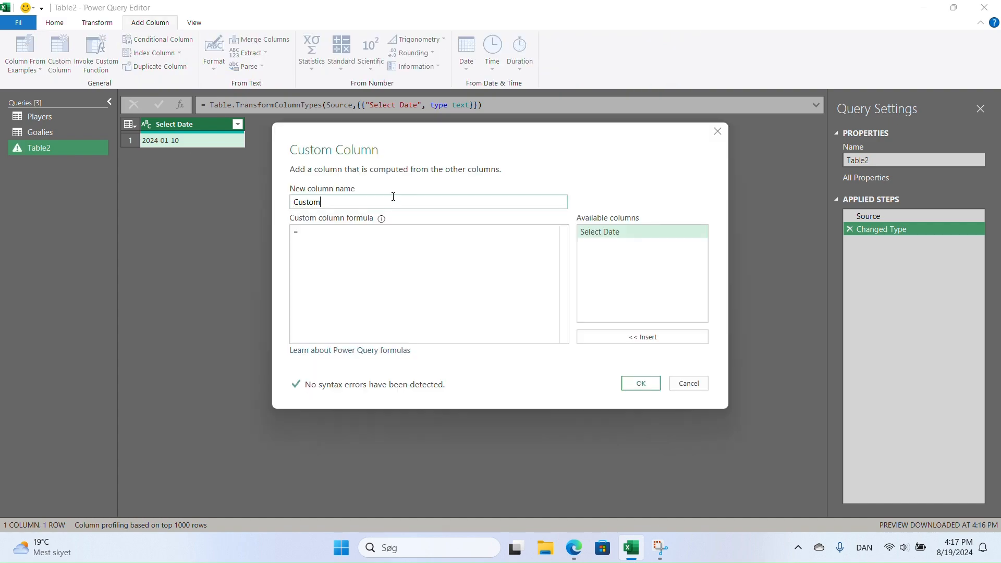
type("LINK")
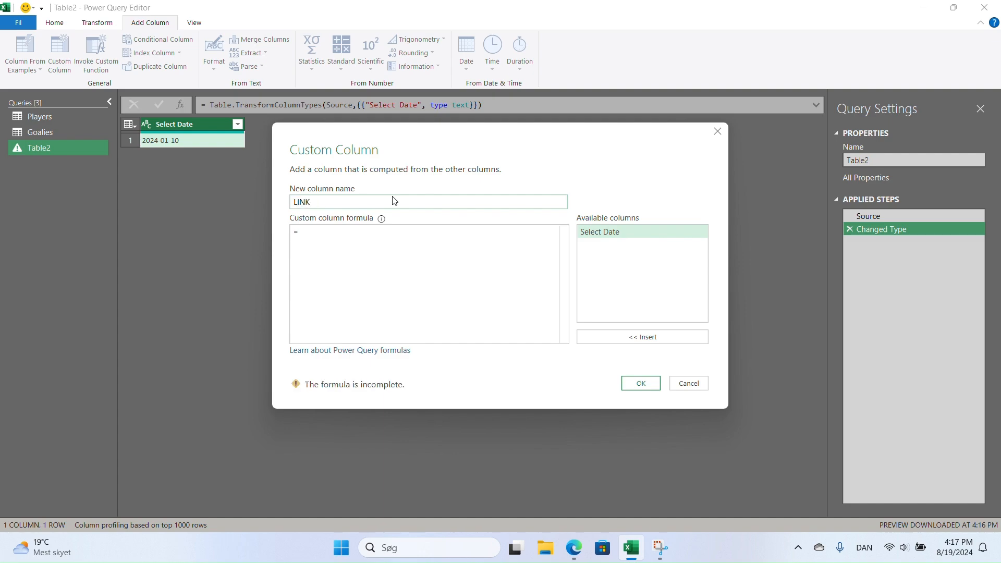
type("_Schedule")
left_click(389, 242)
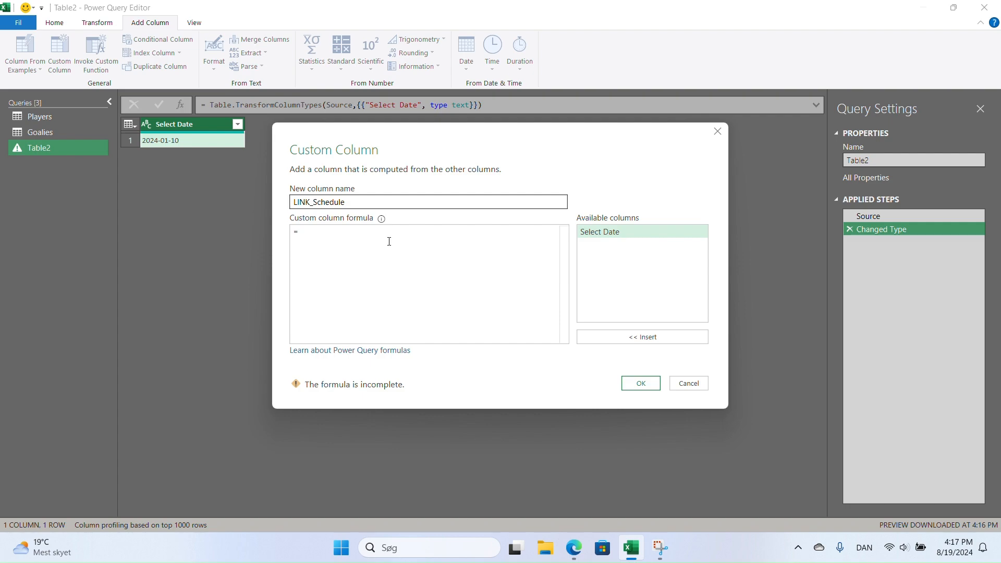
type("\"\"")
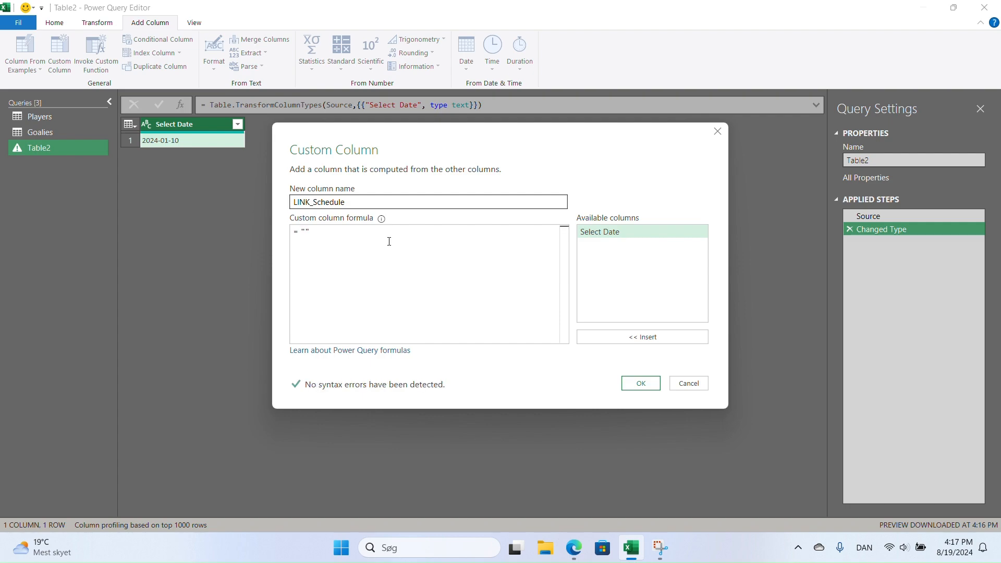
key("ctrl+v")
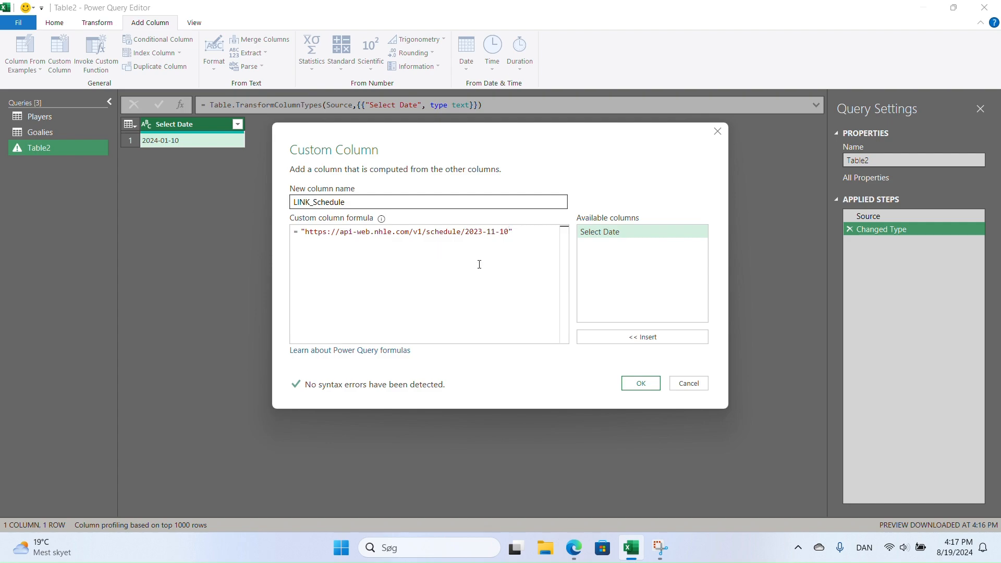
left_click_drag(467, 236, 509, 234)
key("BackSpace")
left_click(515, 235)
type("&")
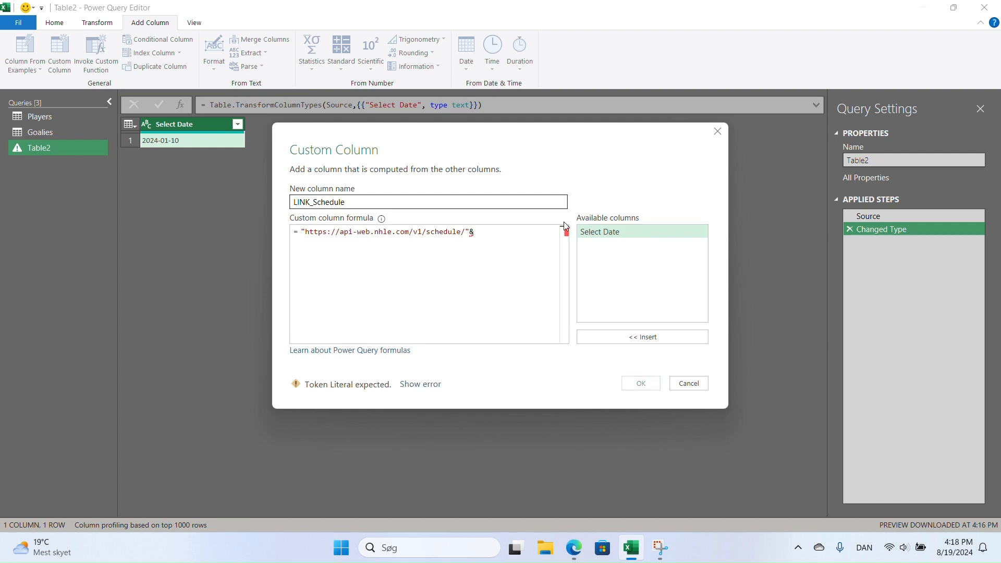
left_click(615, 233)
double_click(616, 233)
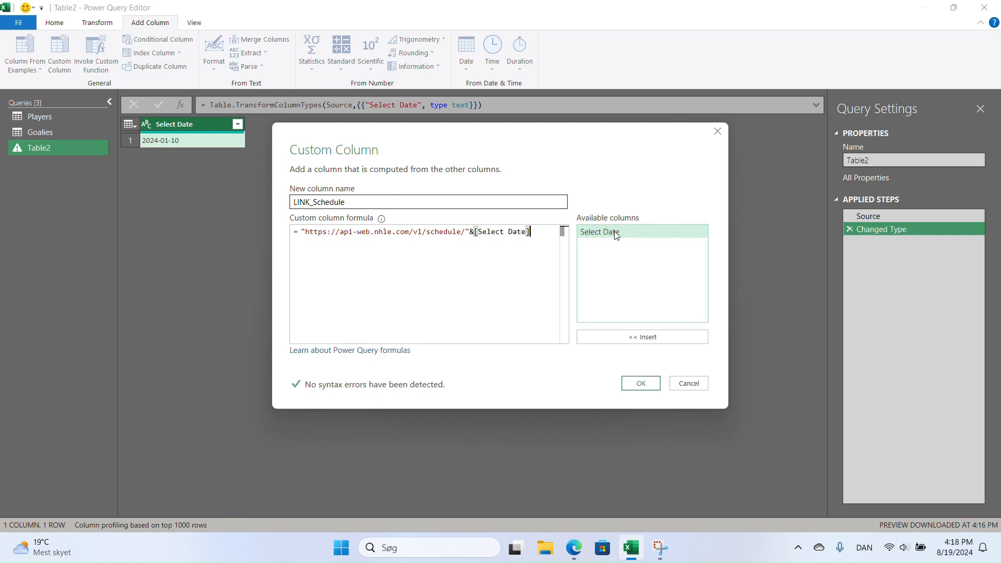
left_click(640, 383)
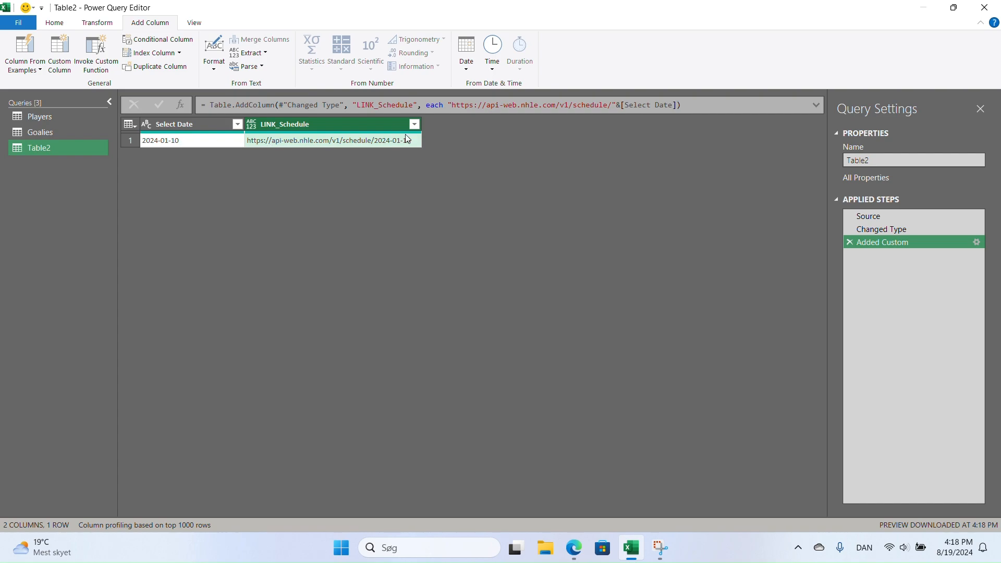
Step: Convert the LINK_Schedule column to Text and drill down into its URL value
left_click(252, 126)
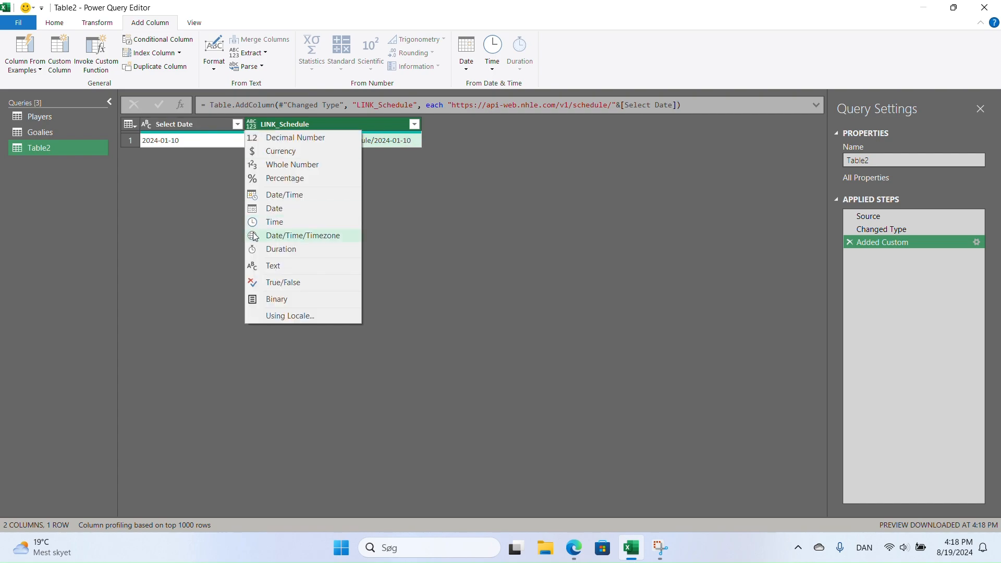
left_click(267, 268)
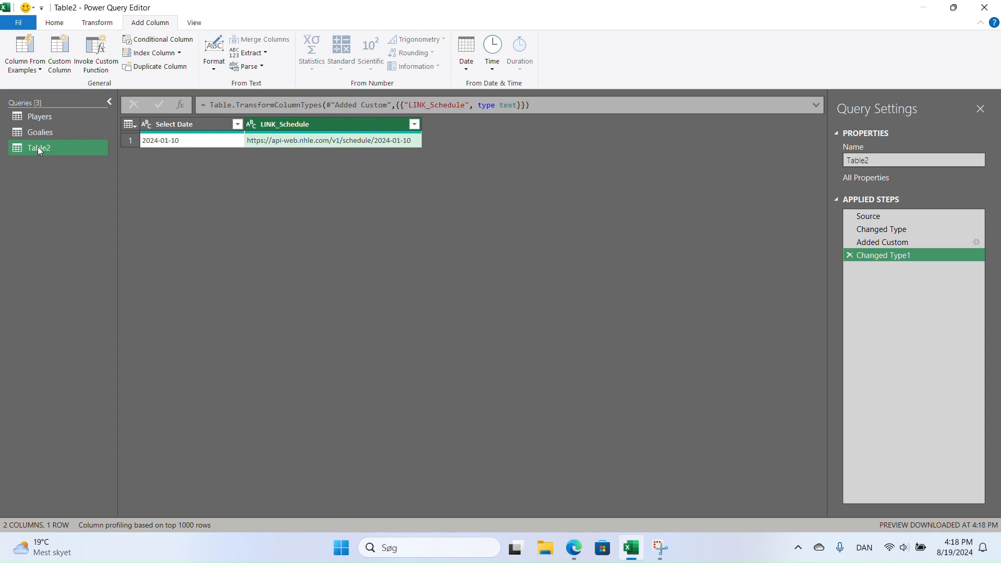
left_click(299, 141)
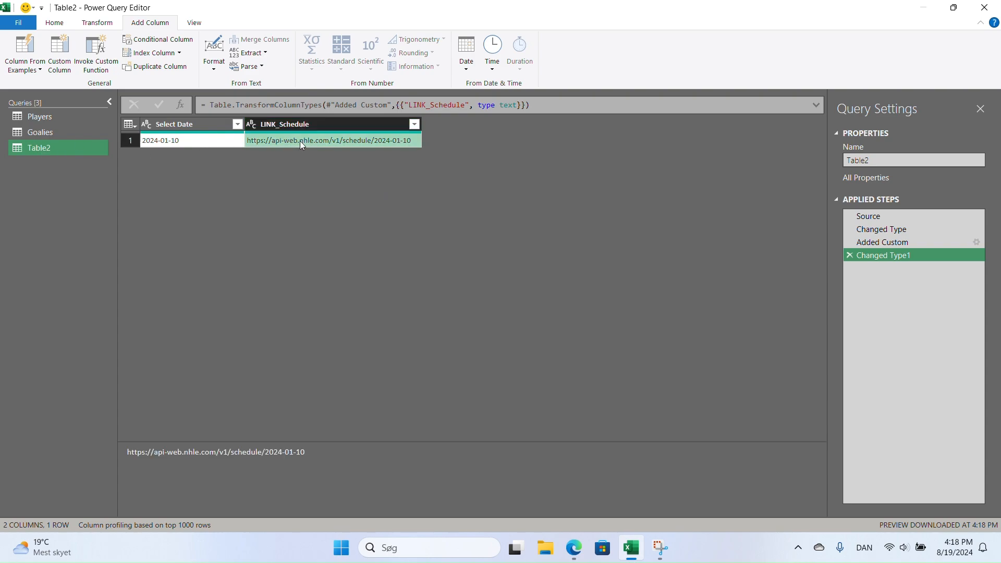
right_click(299, 140)
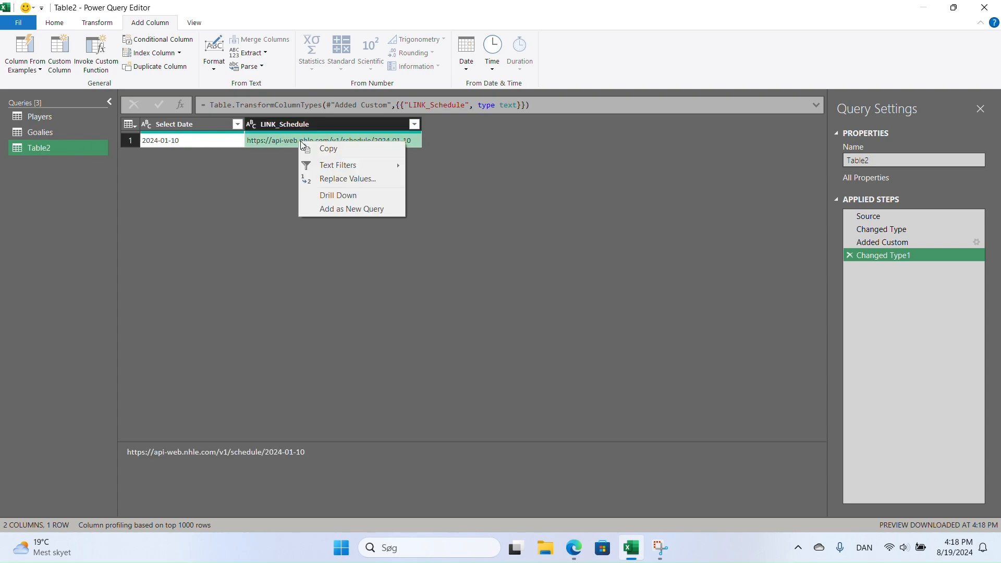
left_click(353, 200)
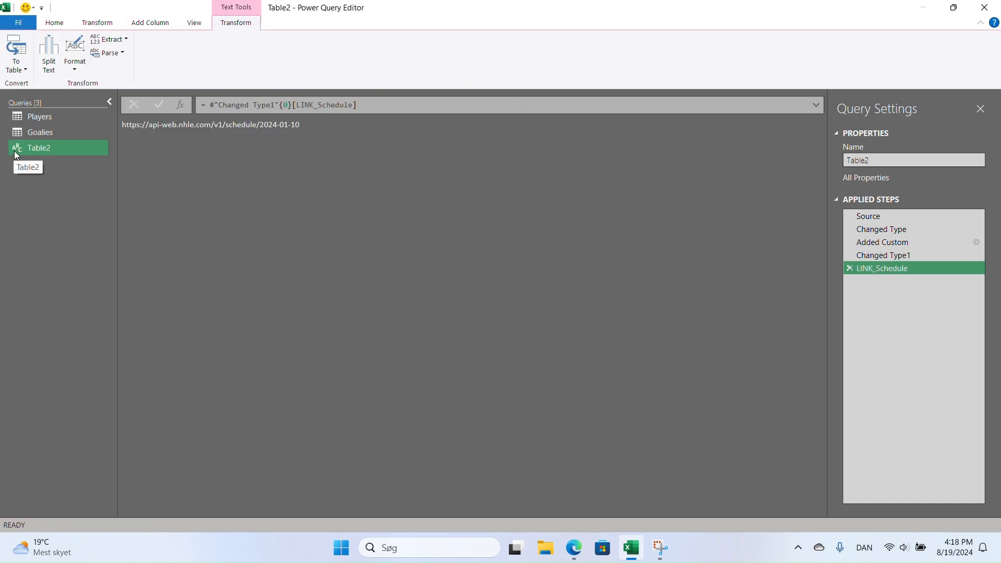
Step: Rename the Table2 query as LINK_Schedule
double_click(52, 150)
type("LINK_Schedule")
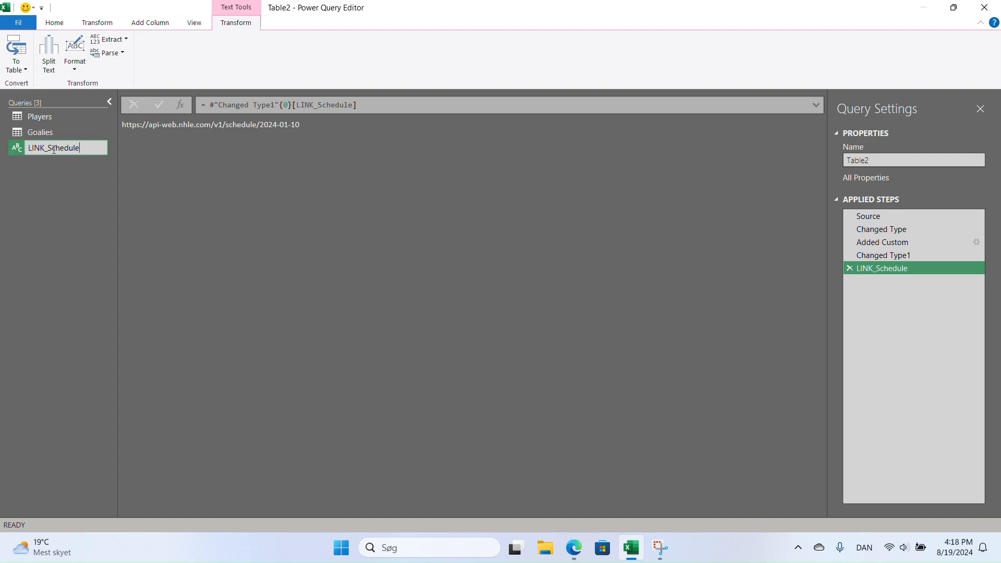
key("Return")
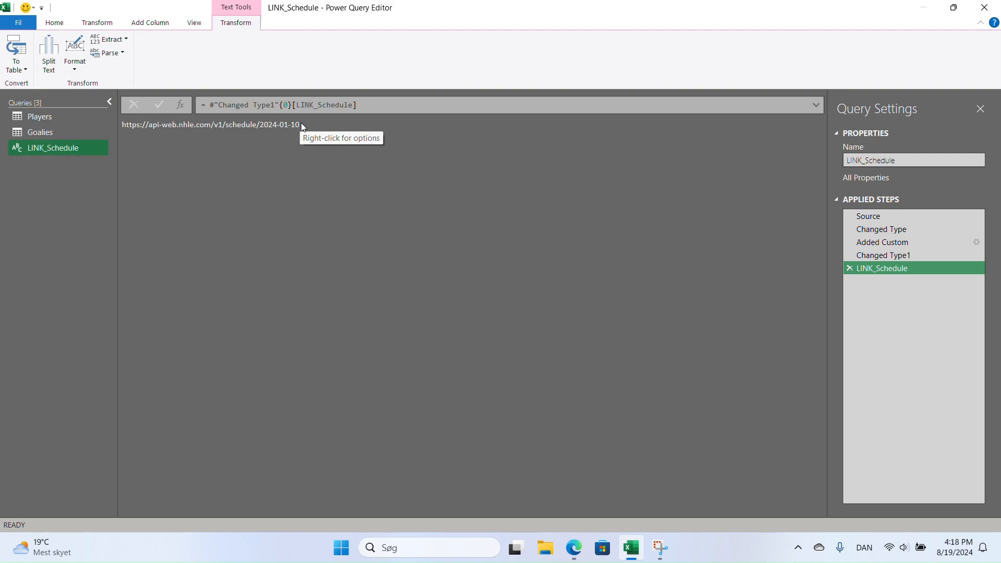
Step: Copy the URL text from the LINK_Schedule query and create a new web-source query from it
left_click_drag(301, 124, 123, 125)
left_click(131, 119)
triple_click(231, 125)
key("ctrl+c")
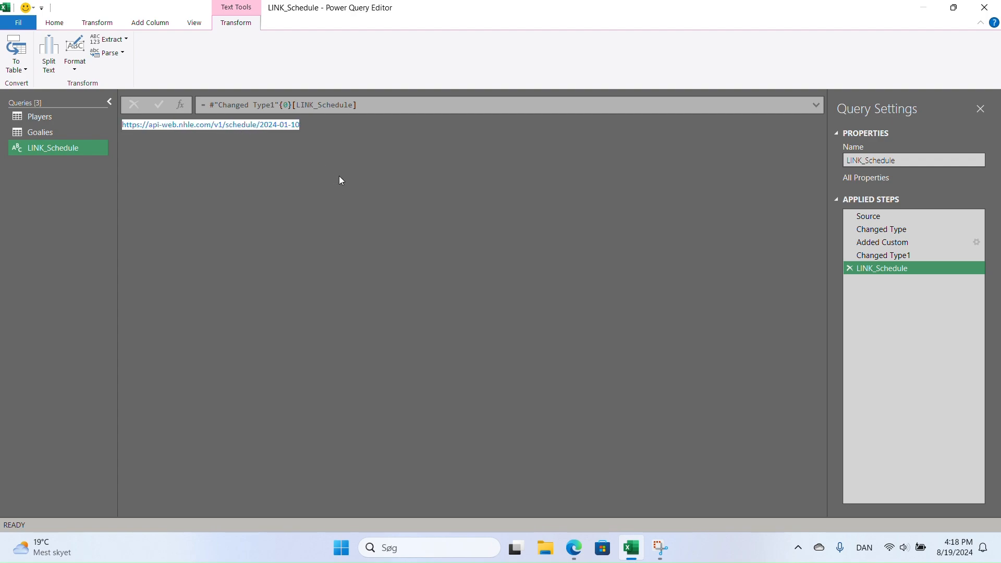
left_click(51, 24)
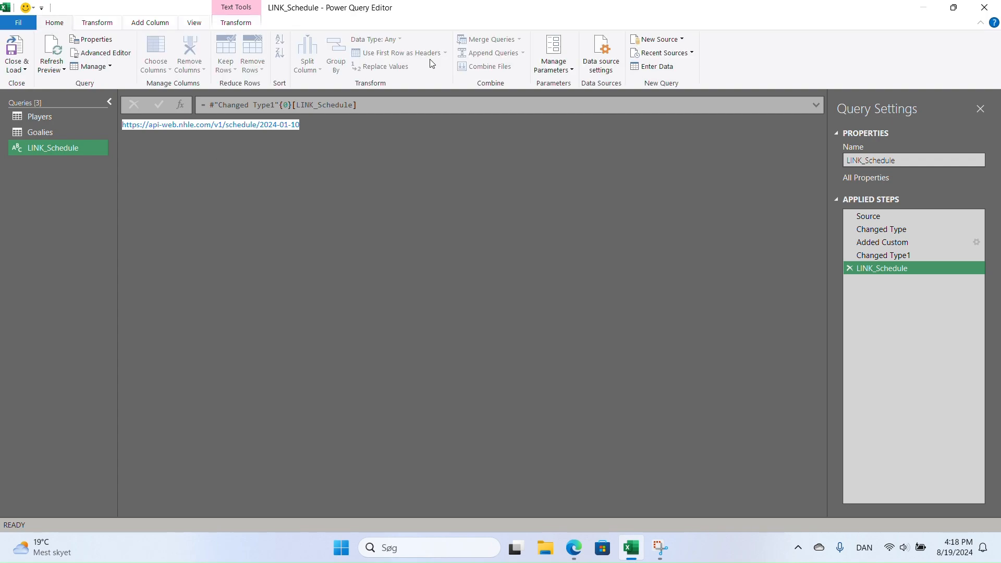
left_click(683, 41)
mouse_move(695, 82)
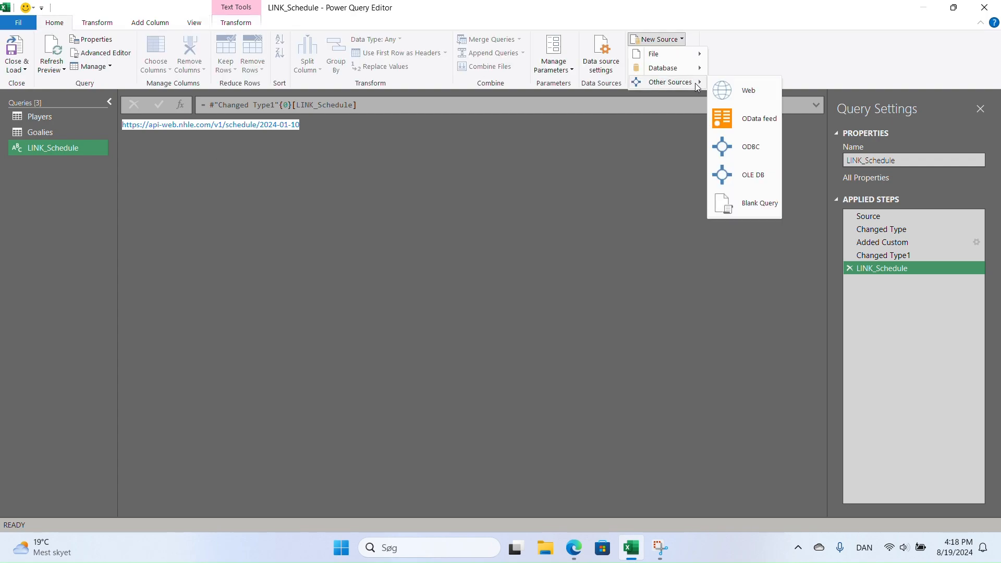
left_click(755, 92)
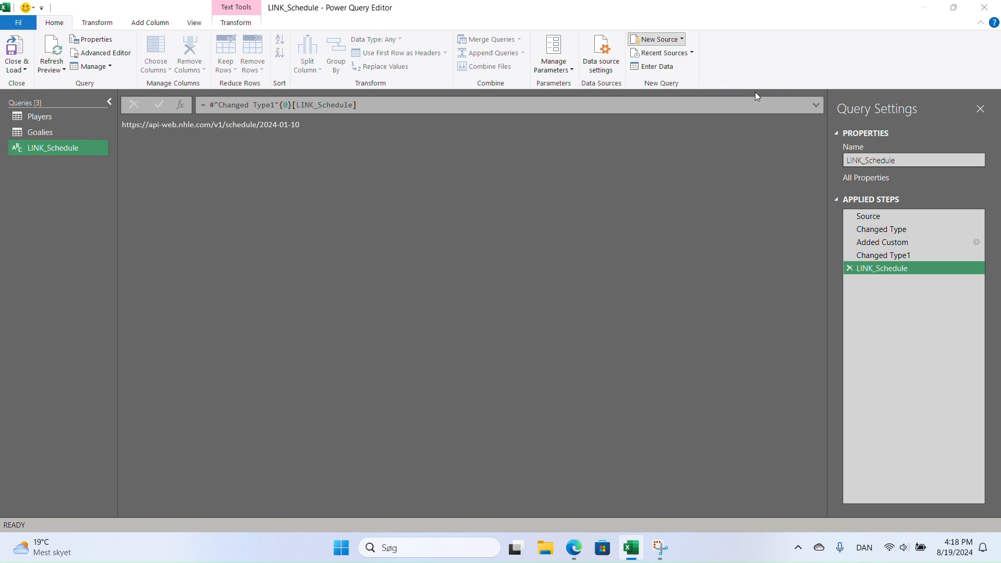
key("ctrl+v")
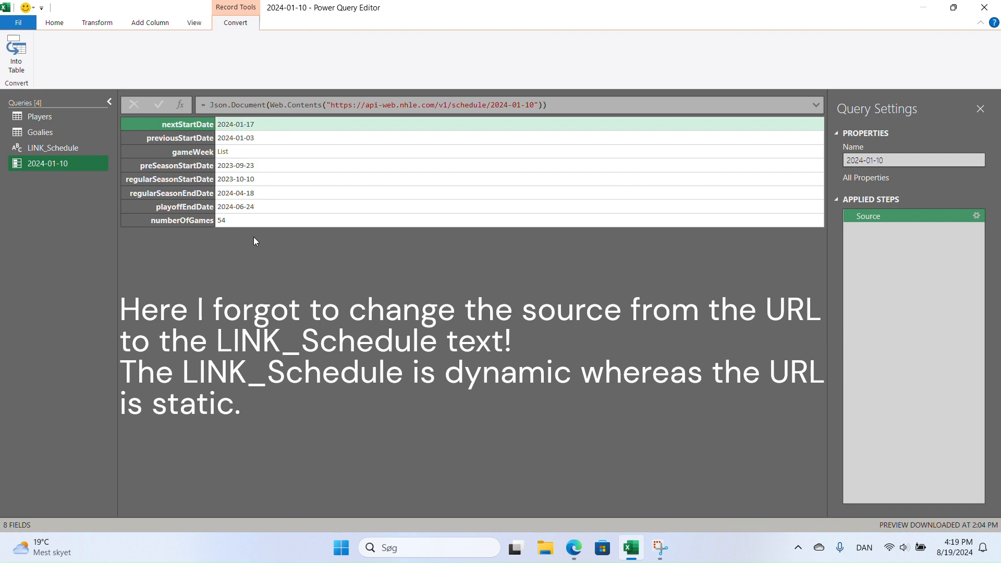
Step: Open the gameWeek list in the 2024-01-10 query and convert it to a table with no delimiter
left_click(223, 154)
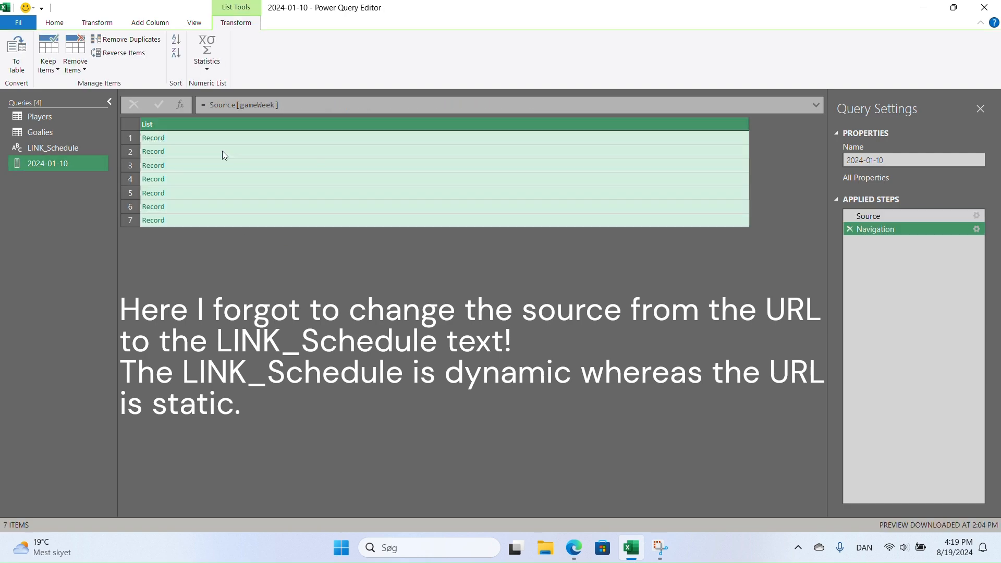
left_click(22, 61)
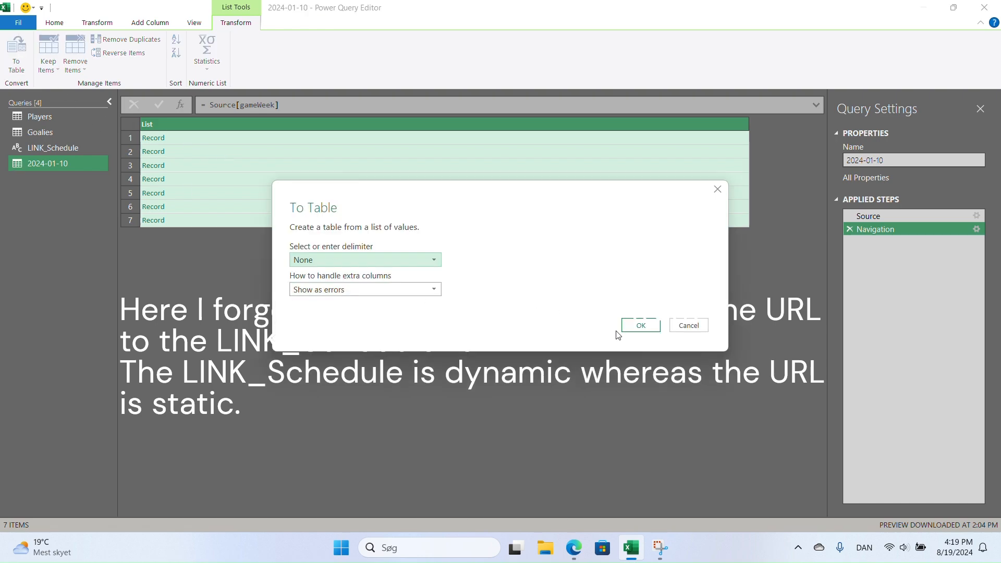
left_click(642, 325)
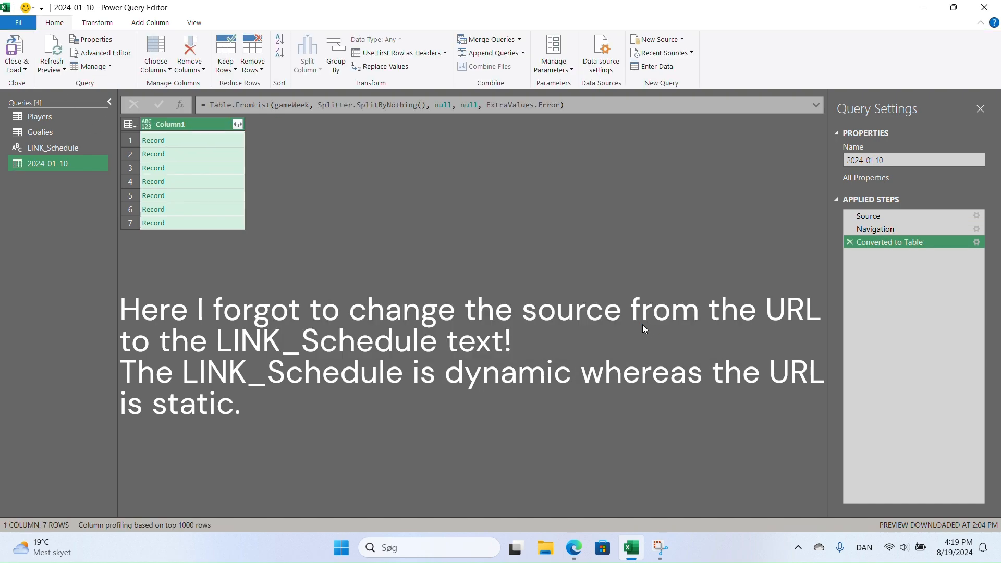
Step: Expand Column1 into all of its fields without using the original column name as prefix
left_click(237, 125)
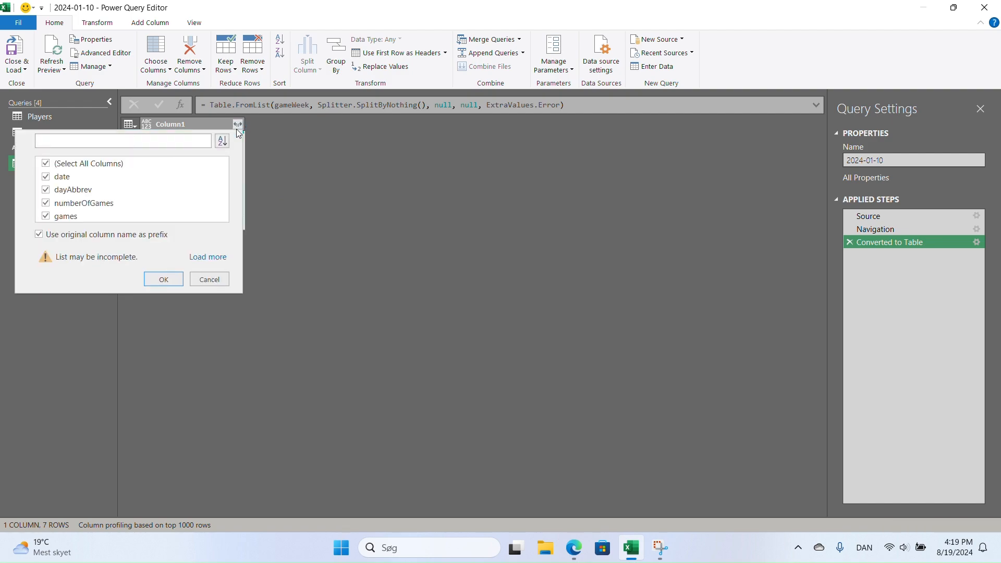
left_click(39, 234)
left_click(208, 257)
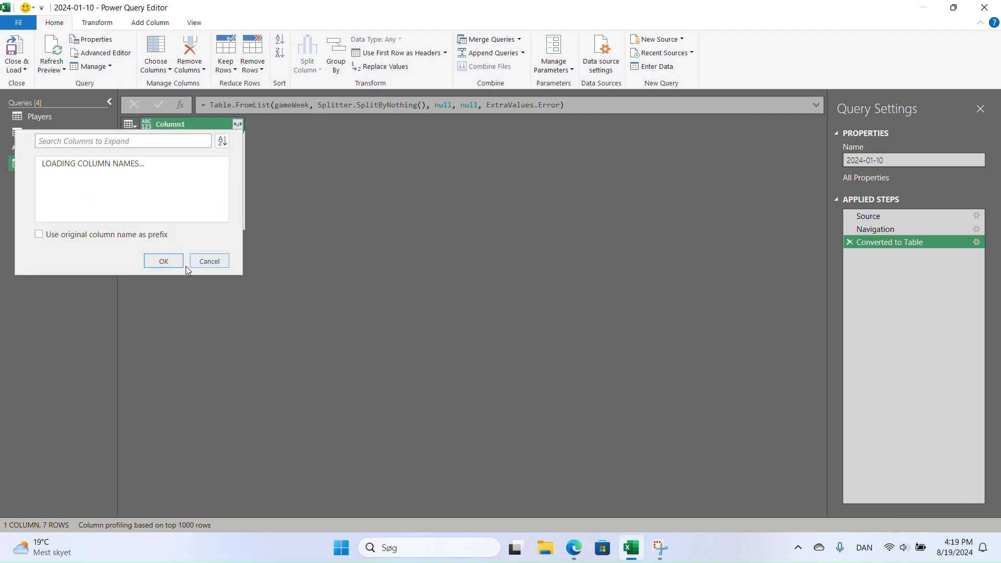
left_click(168, 262)
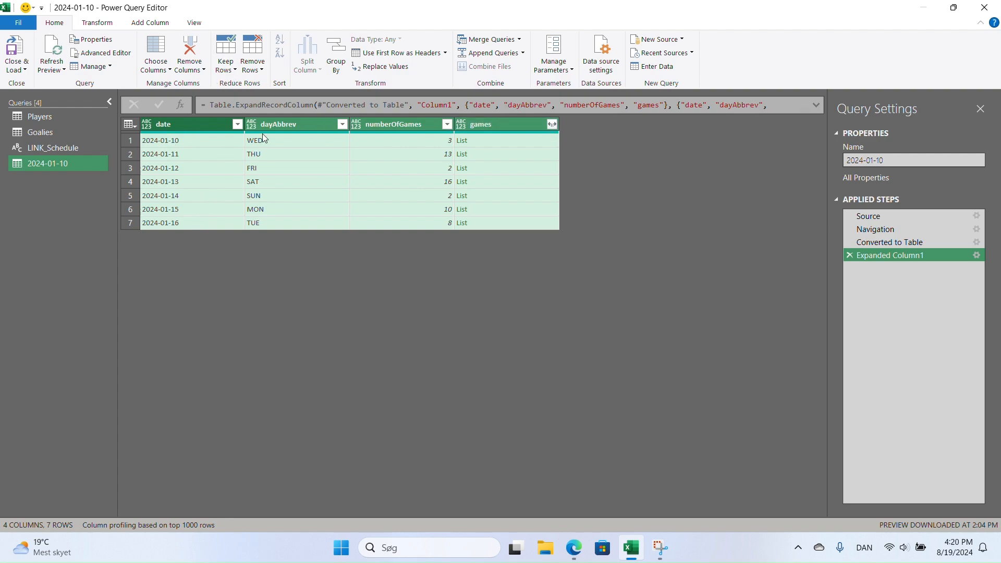
Step: Keep only the top 1 row of the 2024-01-10 query
left_click(234, 68)
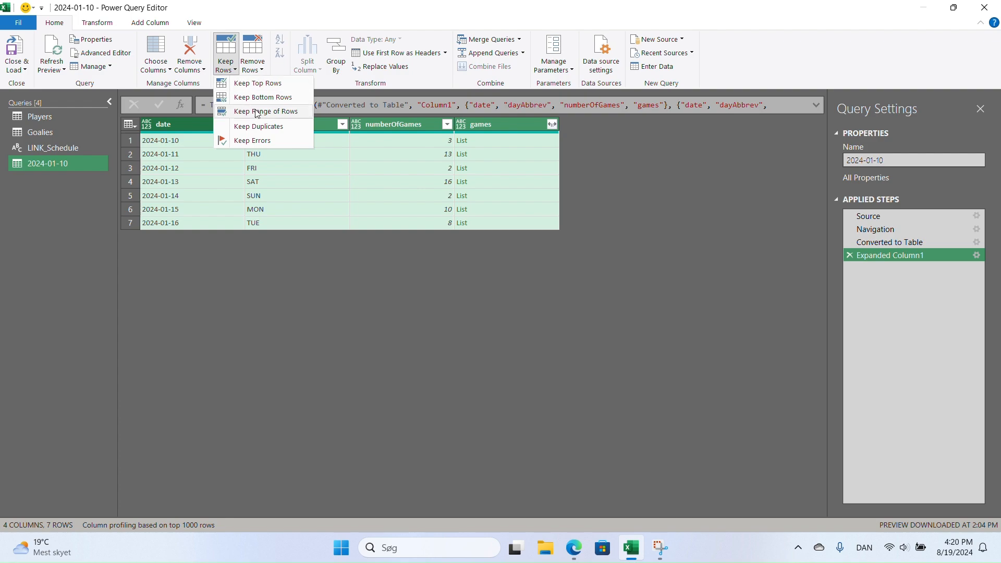
left_click(262, 84)
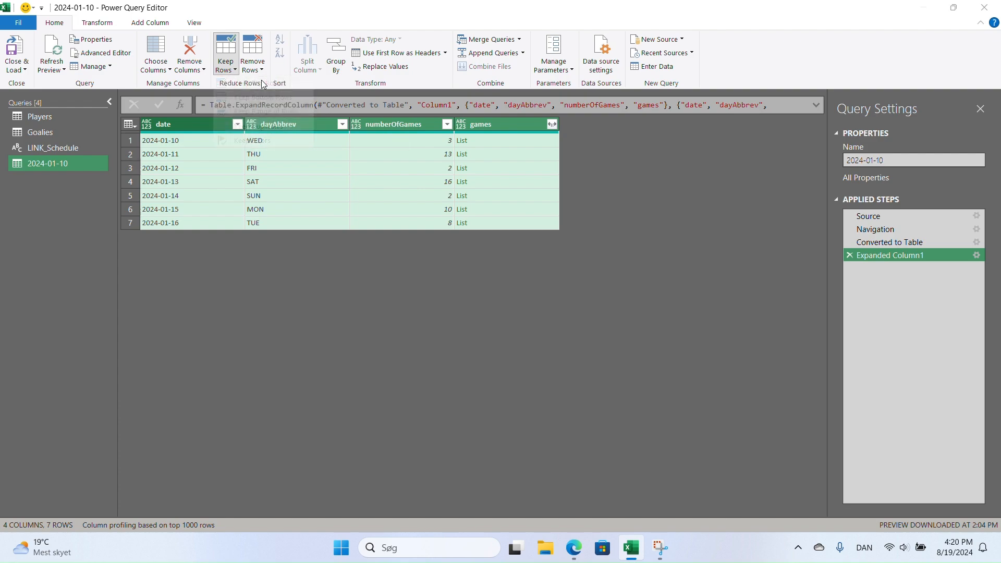
type("1")
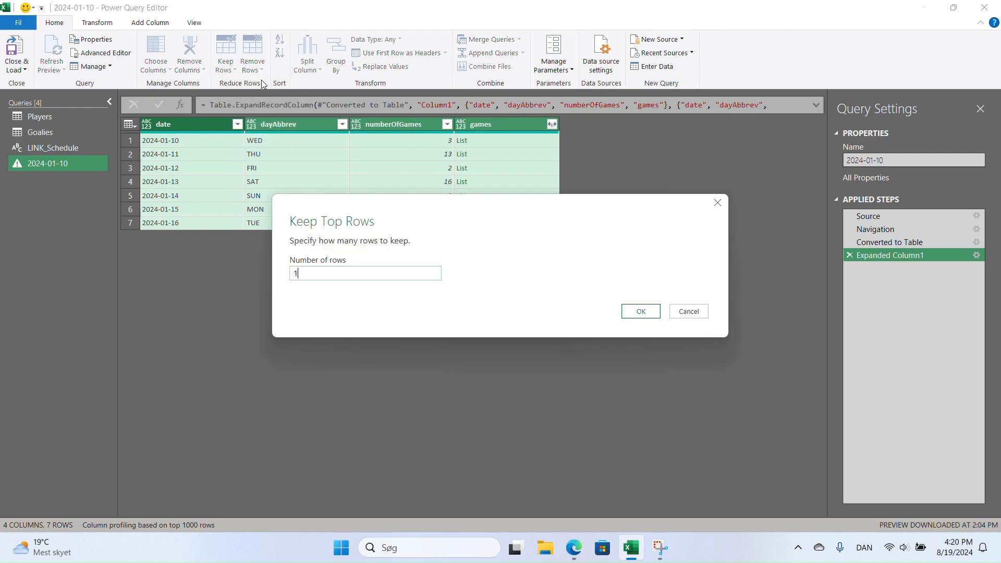
key("Return")
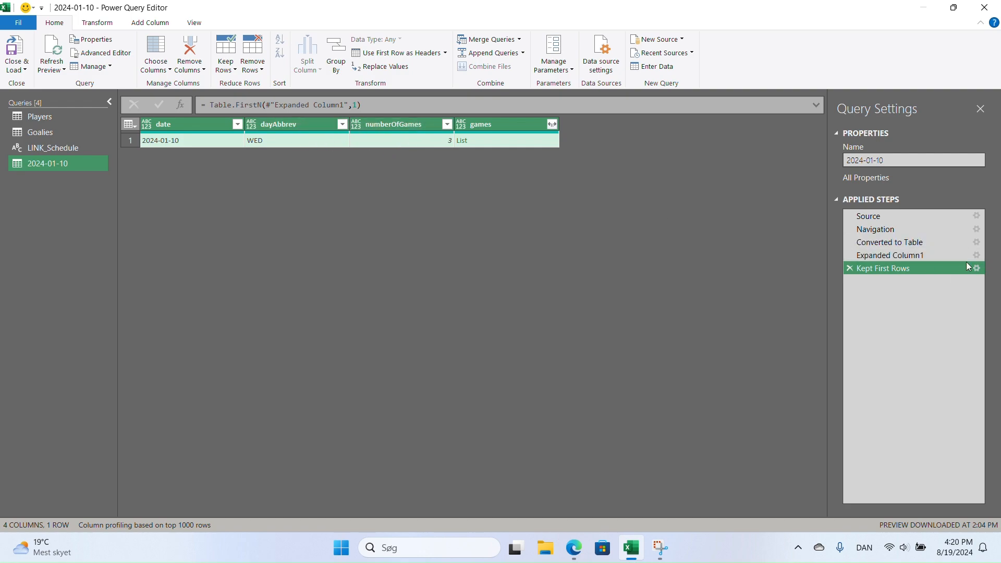
Step: Edit the Expanded Column1 step to exclude dayAbbrev and numberOfGames, and return to the Kept First Rows step
left_click(922, 250)
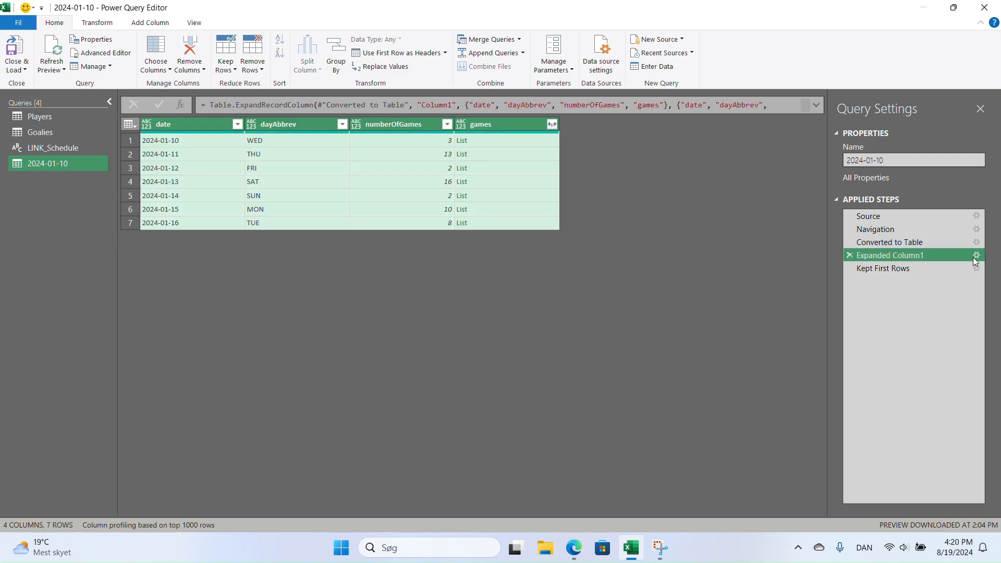
left_click(976, 255)
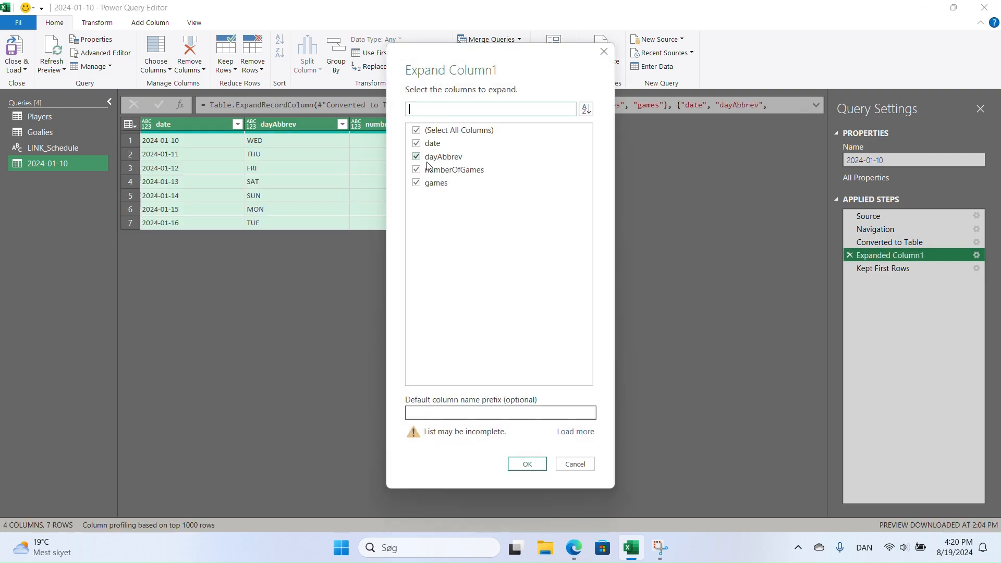
left_click(417, 158)
left_click(417, 171)
left_click(537, 464)
left_click(887, 268)
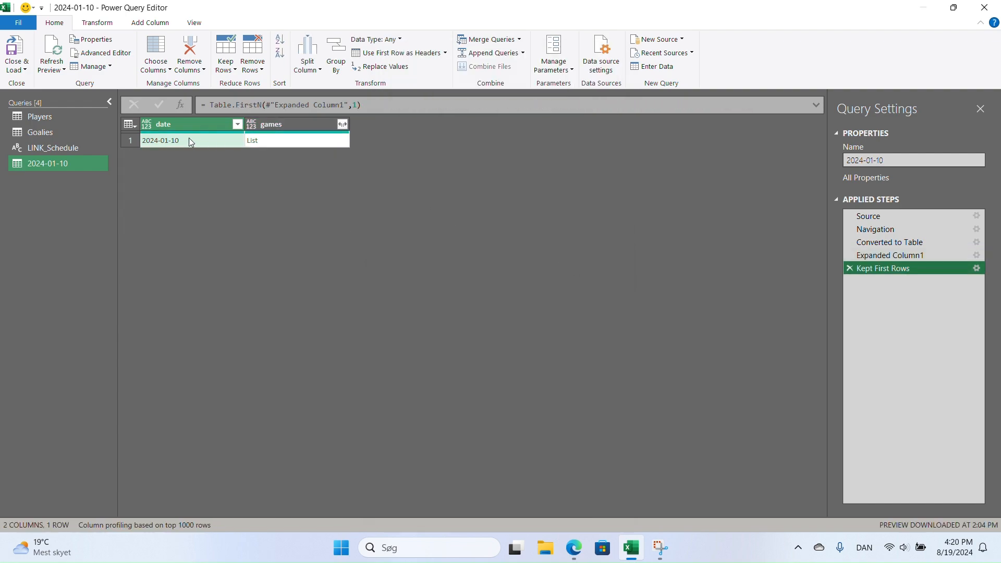
Step: Expand the games list to new rows and expand its records into all available fields without a column name prefix
left_click(347, 125)
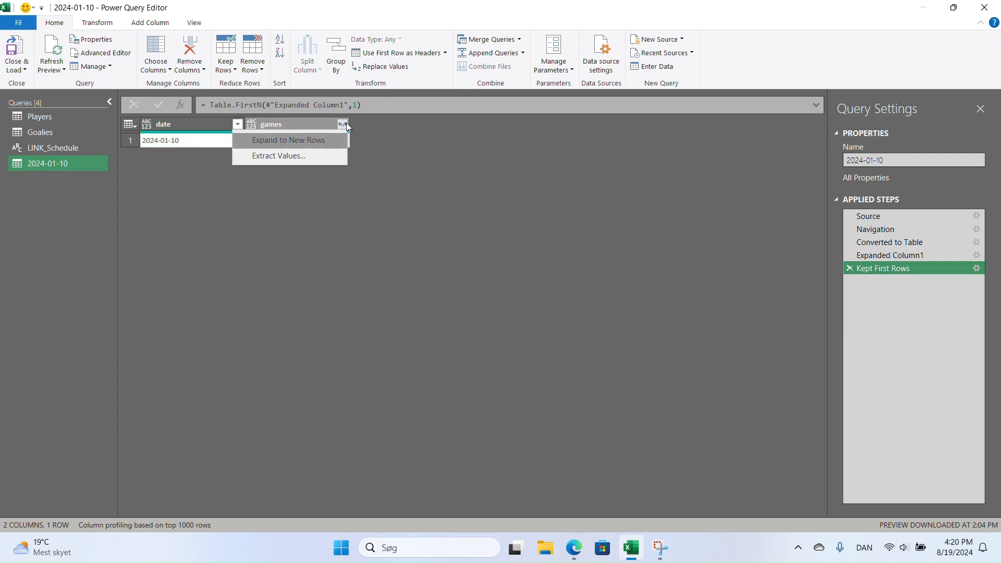
left_click(323, 139)
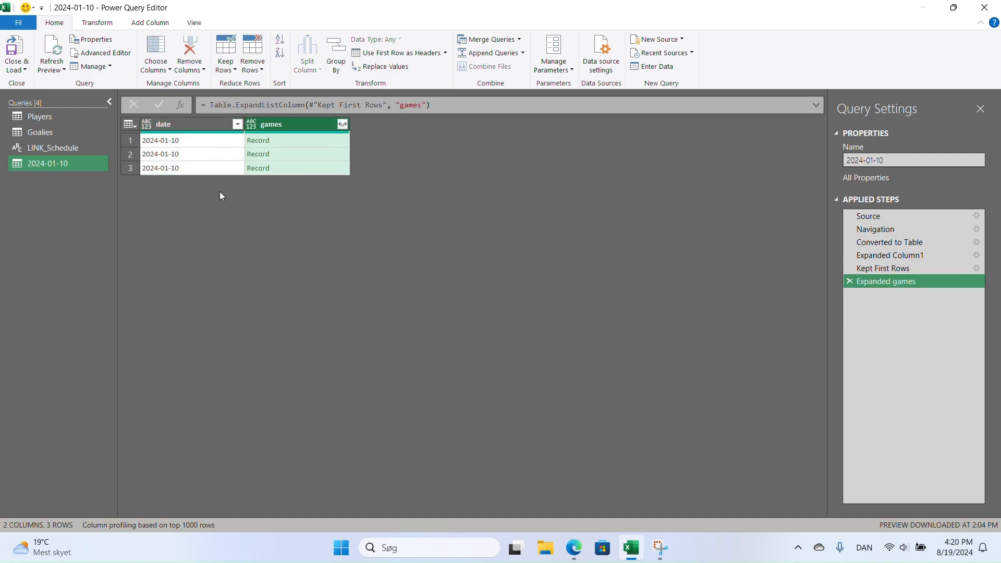
left_click(342, 124)
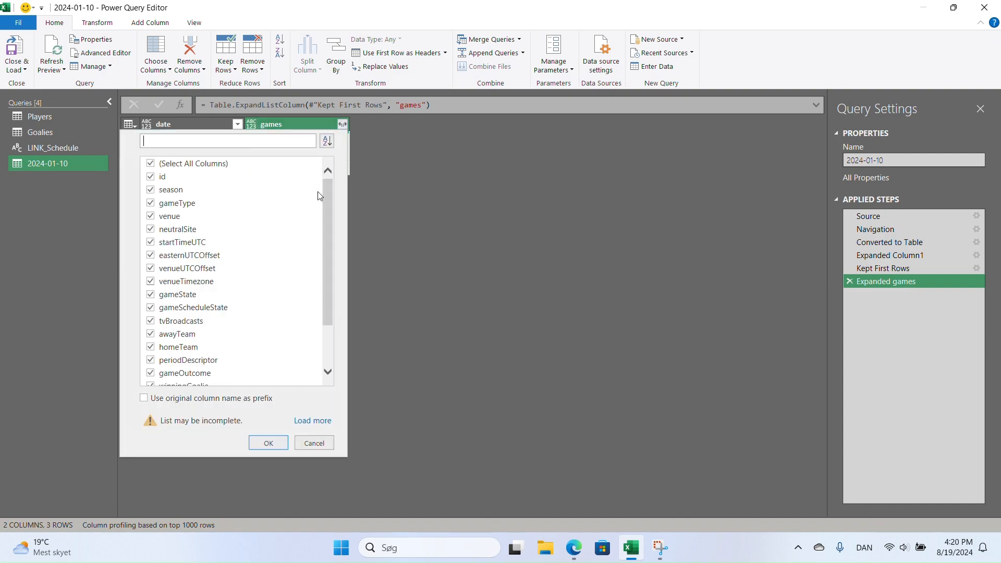
left_click(309, 420)
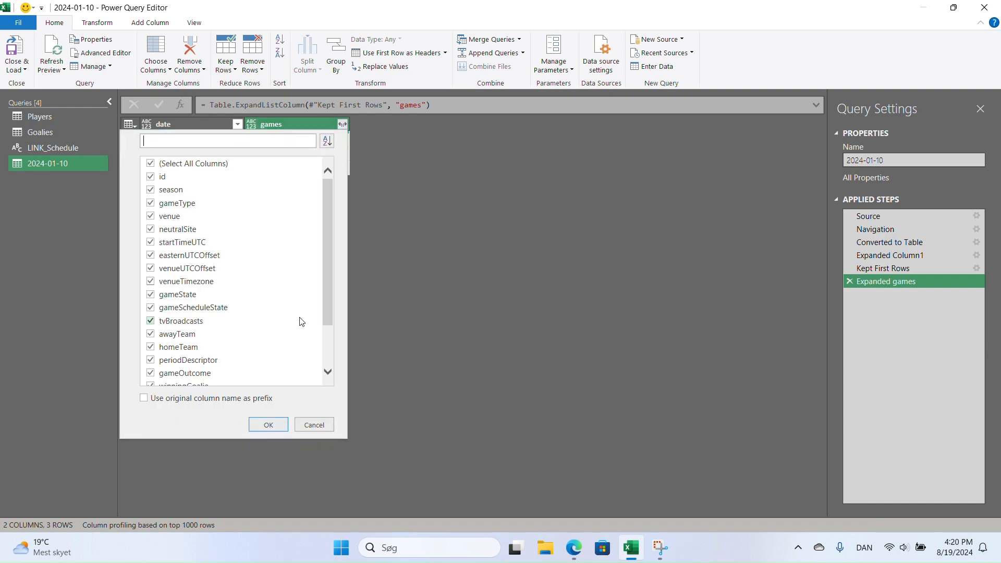
left_click(270, 424)
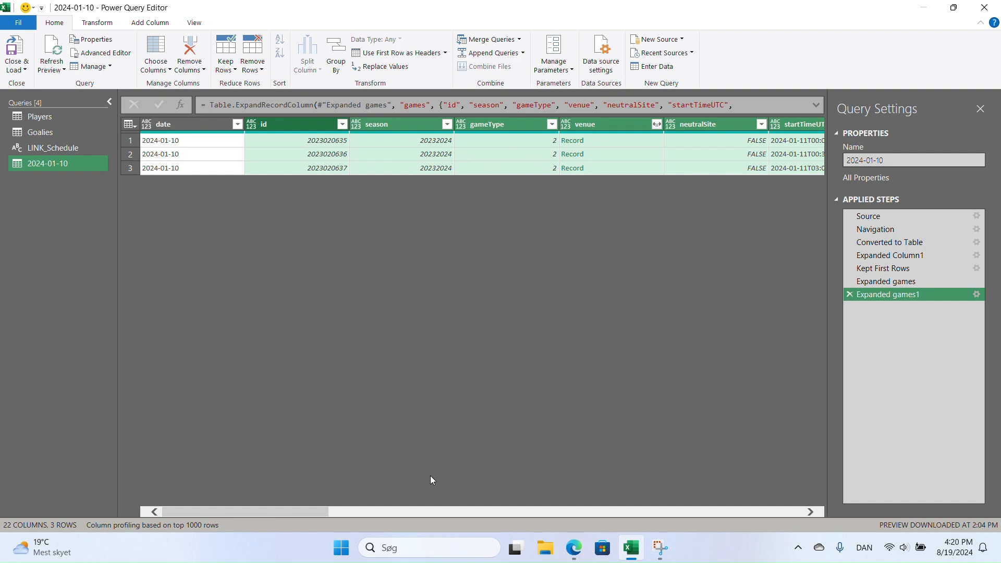
Step: Limit the games record expansion to id, season, gameType, startTimeUTC, gameState, awayTeam, homeTeam and gameOutcome
left_click_drag(289, 512, 420, 496)
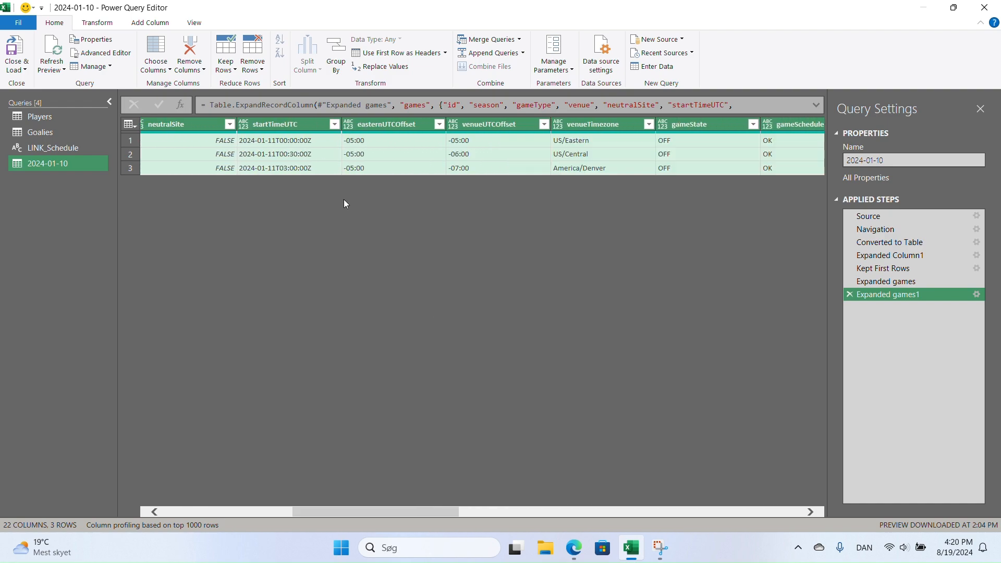
left_click_drag(364, 517, 217, 533)
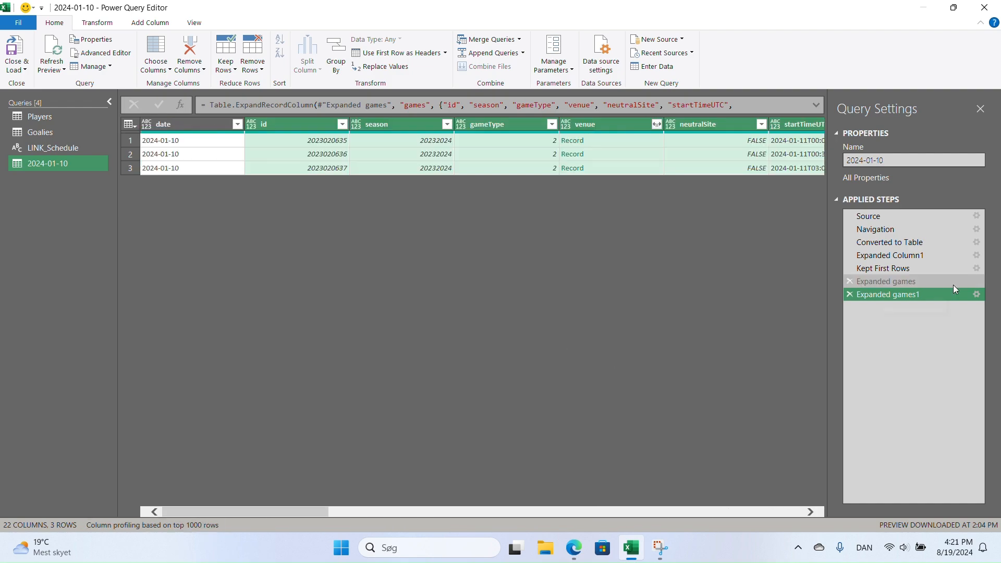
left_click(977, 296)
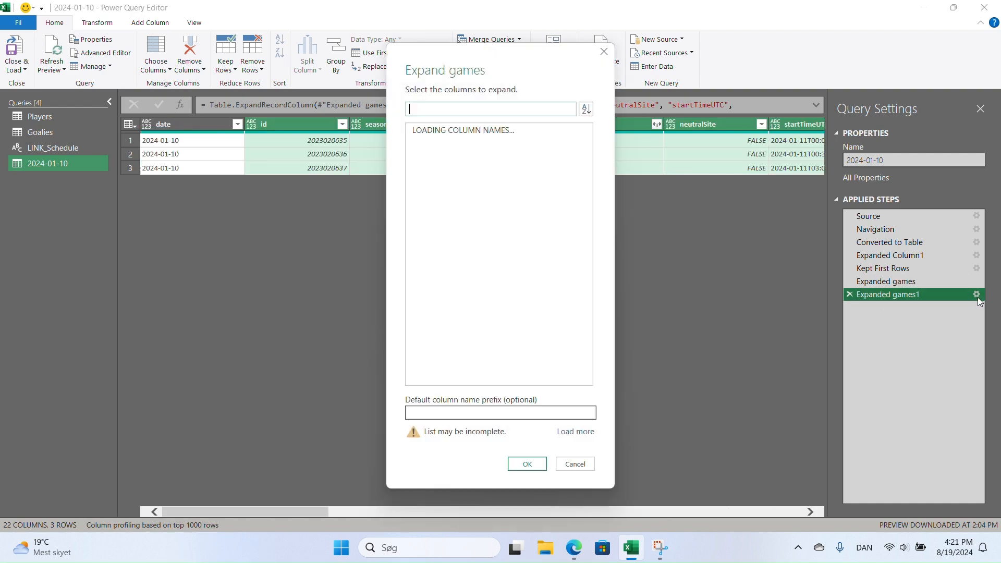
left_click(417, 131)
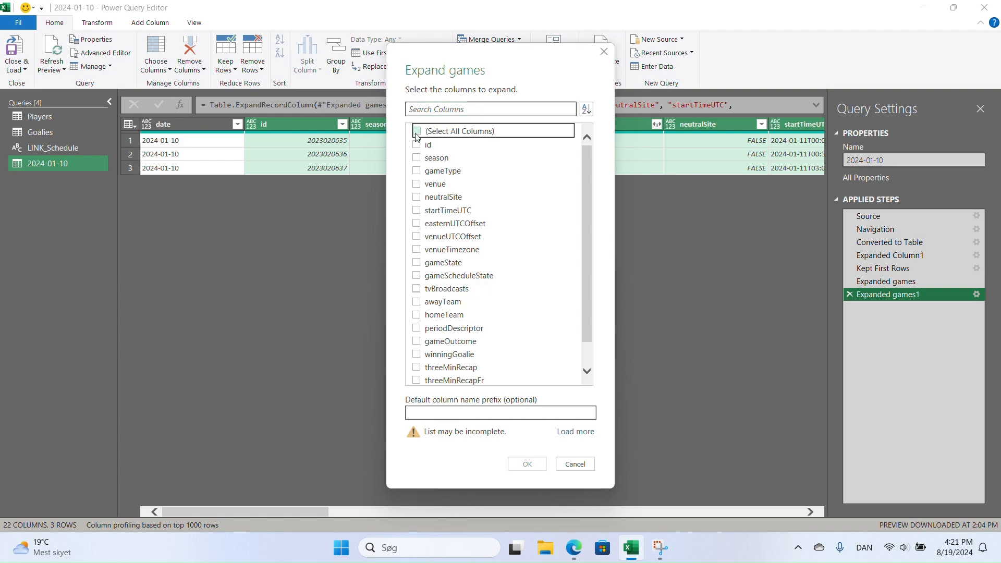
left_click(417, 144)
left_click(416, 157)
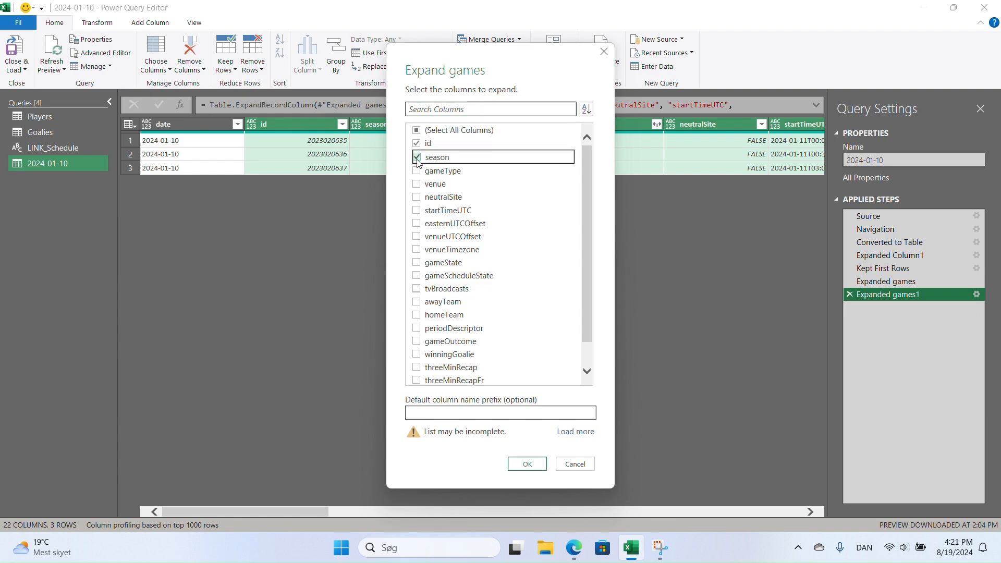
left_click(416, 171)
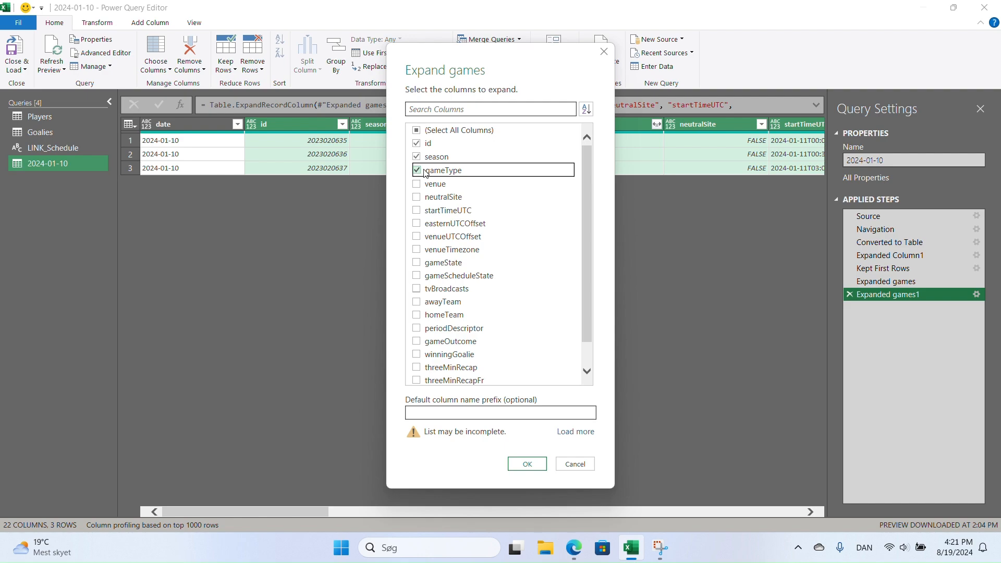
left_click(417, 212)
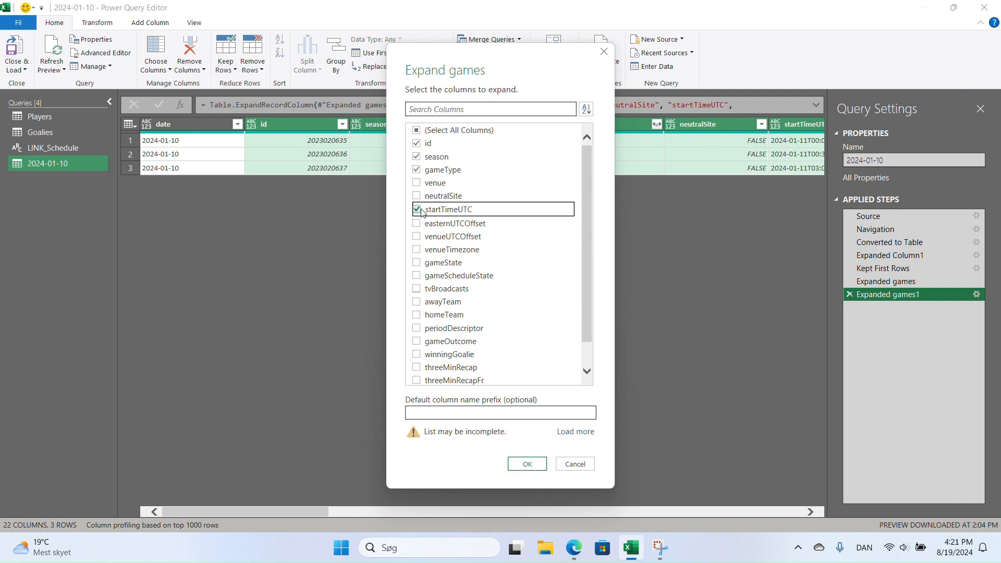
left_click(417, 263)
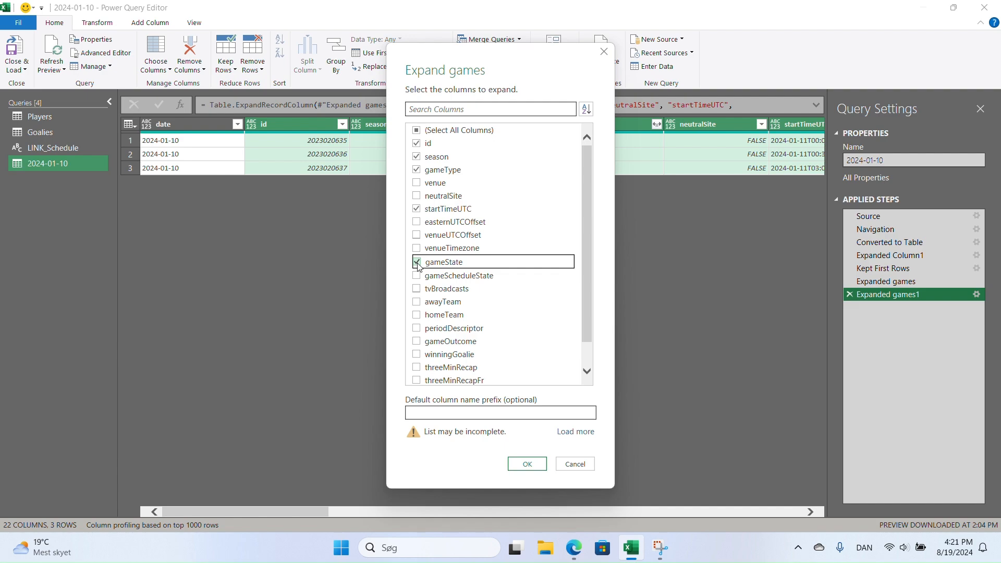
left_click(417, 303)
left_click(417, 314)
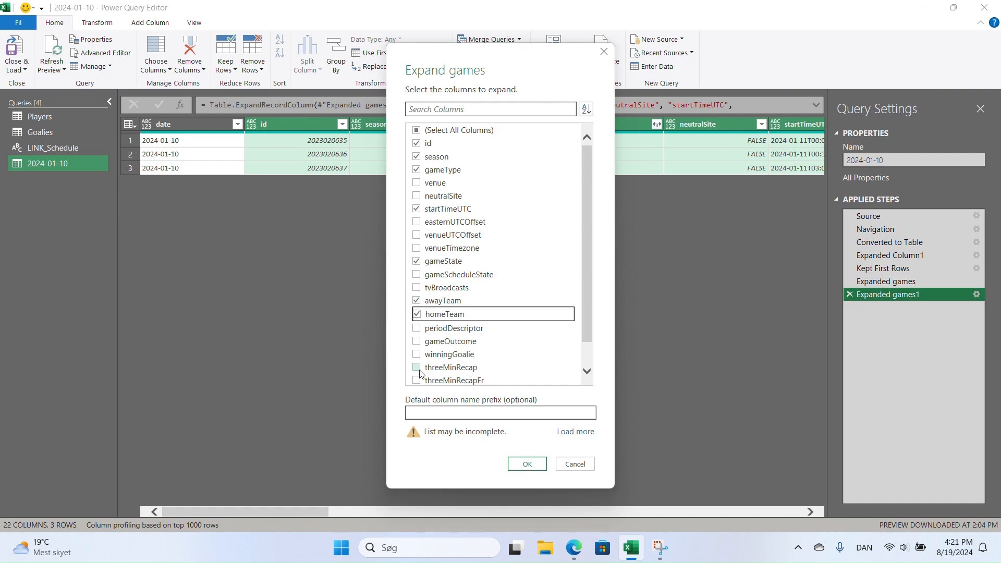
left_click(421, 343)
scroll(518, 311, "down", 2)
left_click(529, 462)
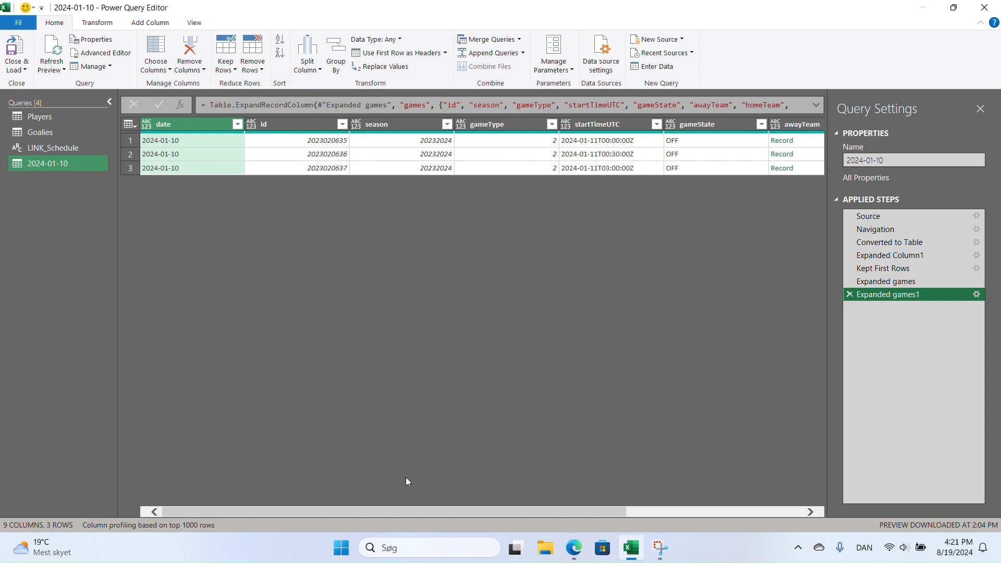
Step: Expand the awayTeam column into only its abbrev and score fields, without the original column name as prefix
left_click_drag(378, 510, 676, 335)
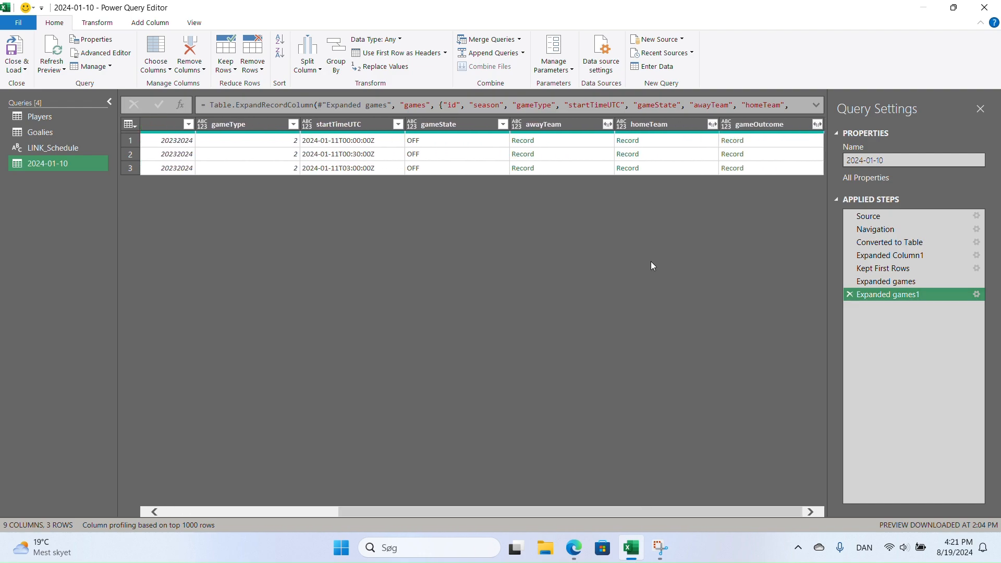
left_click(607, 124)
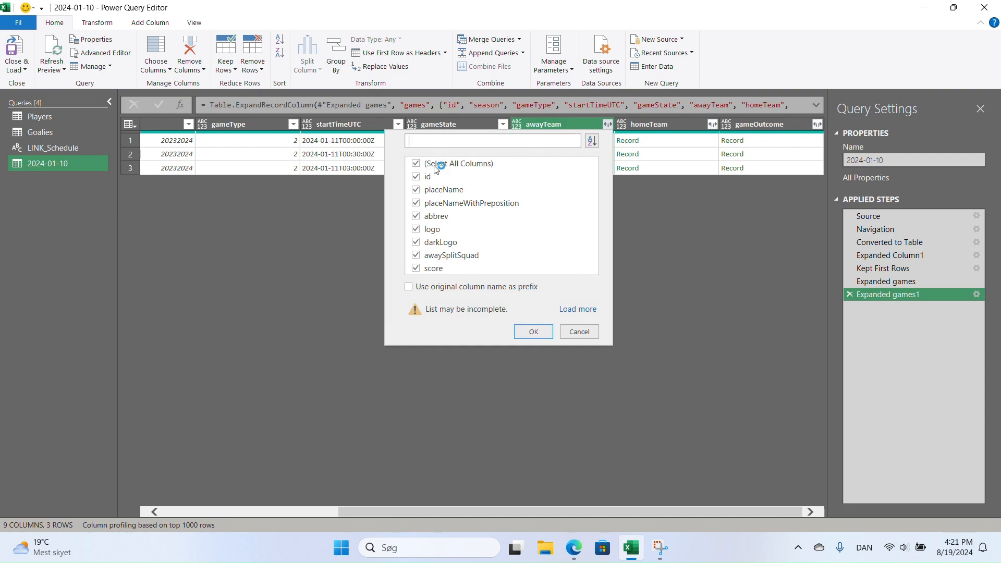
left_click(415, 163)
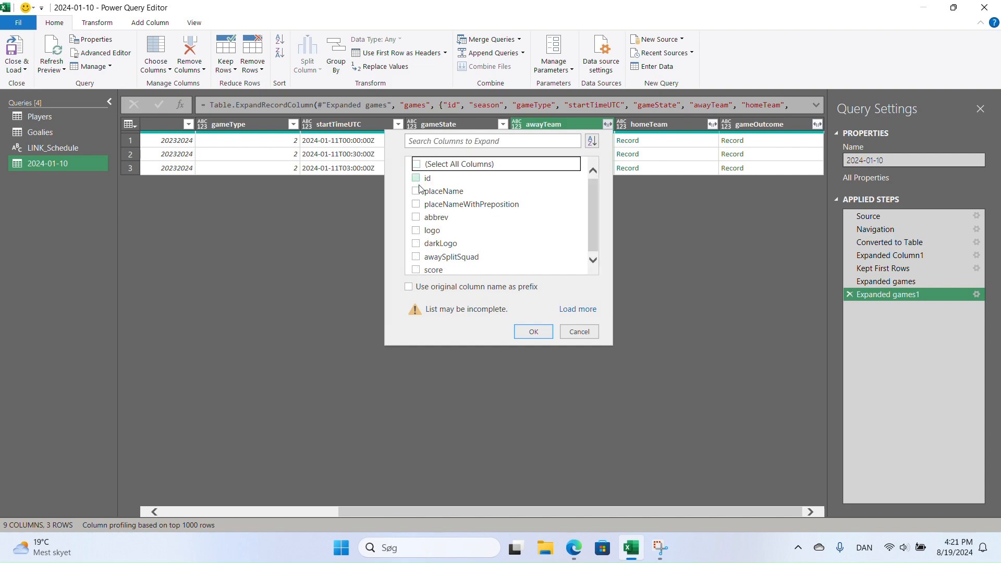
left_click(416, 217)
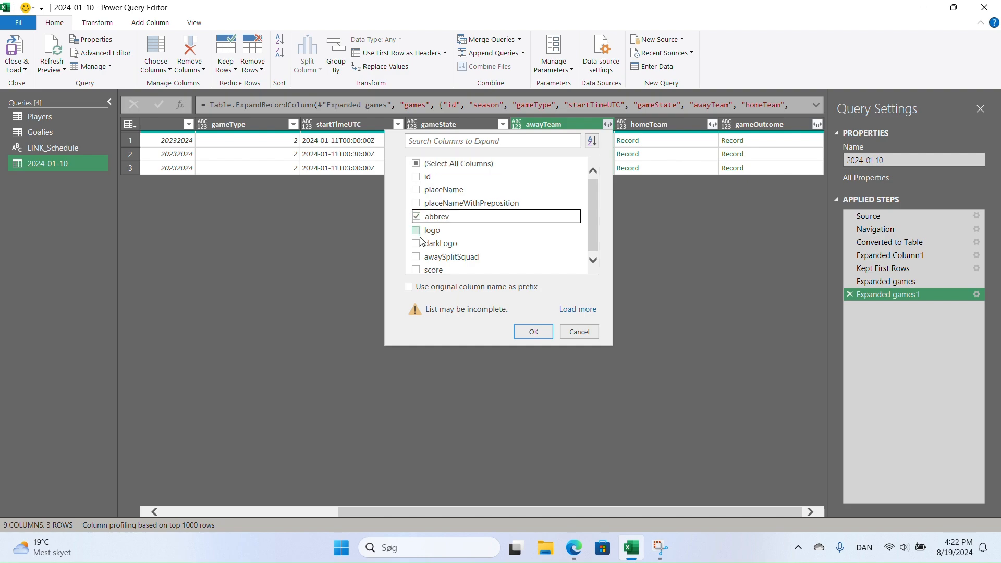
left_click(416, 269)
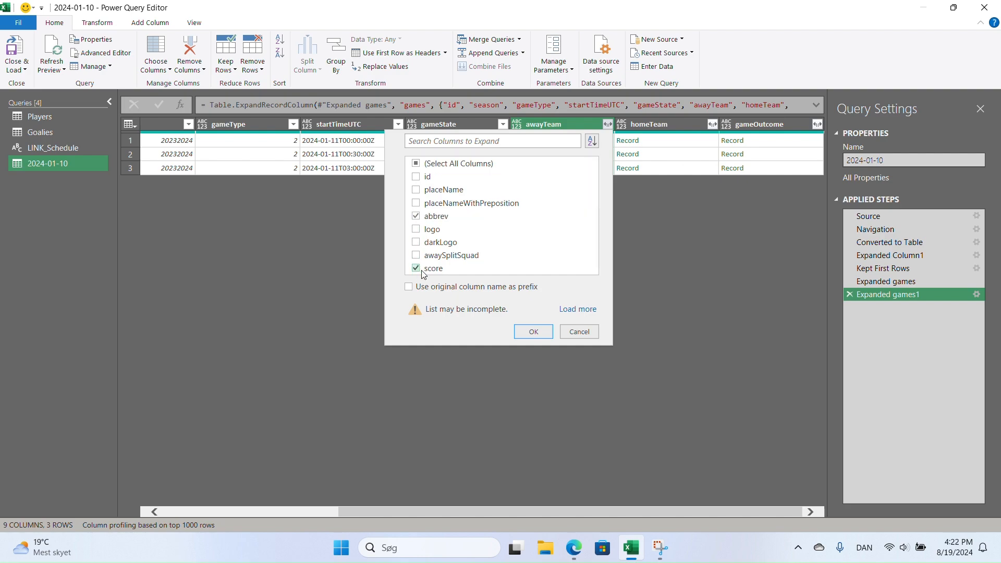
left_click(523, 335)
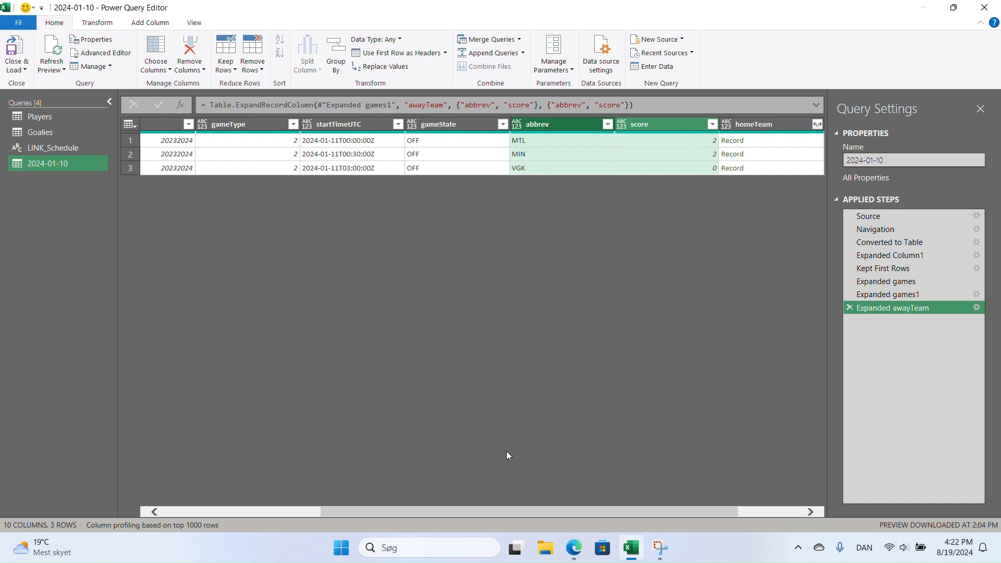
Step: Expand the homeTeam column into only its abbrev and score fields, without the original column name as prefix
scroll(540, 509, "right", 1)
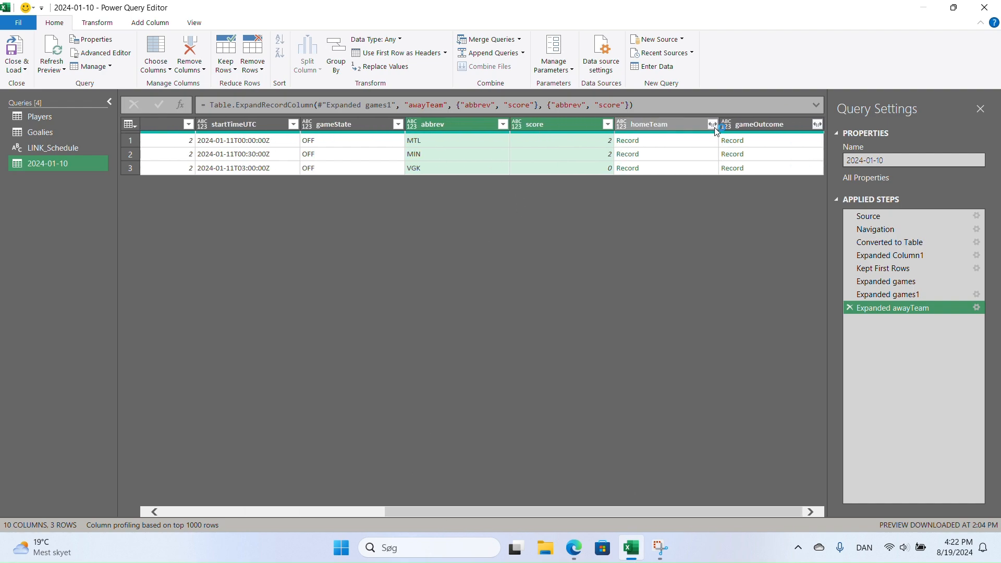
left_click(712, 124)
left_click(521, 164)
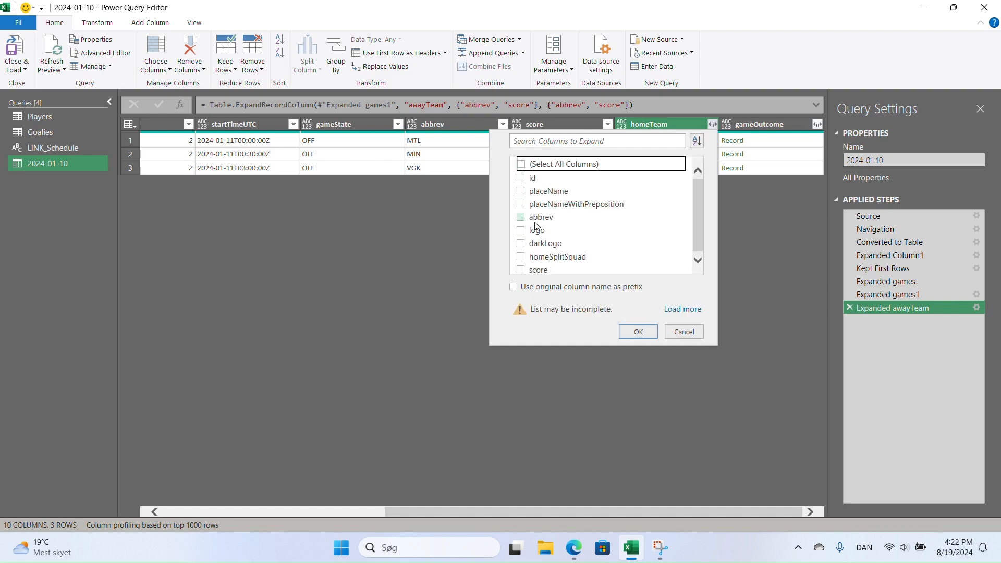
left_click(528, 218)
left_click(521, 269)
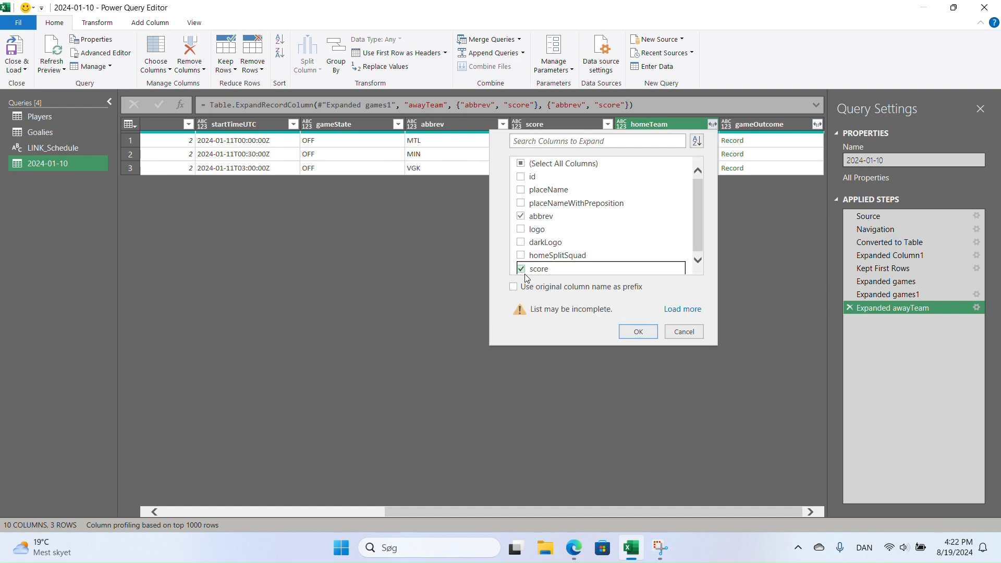
left_click(639, 331)
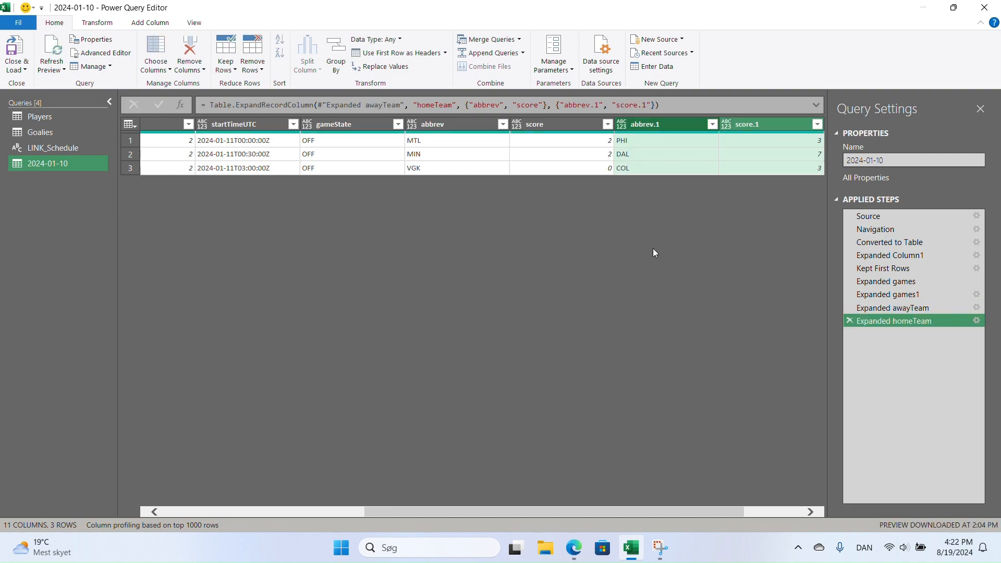
Step: Rename the away team's abbrev column as AwayTeam
double_click(455, 125)
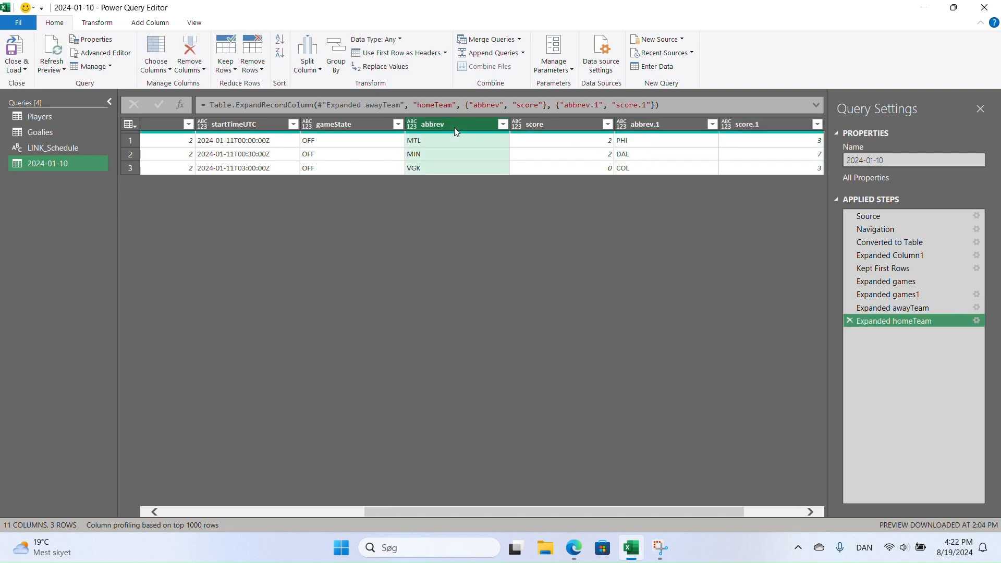
type("A")
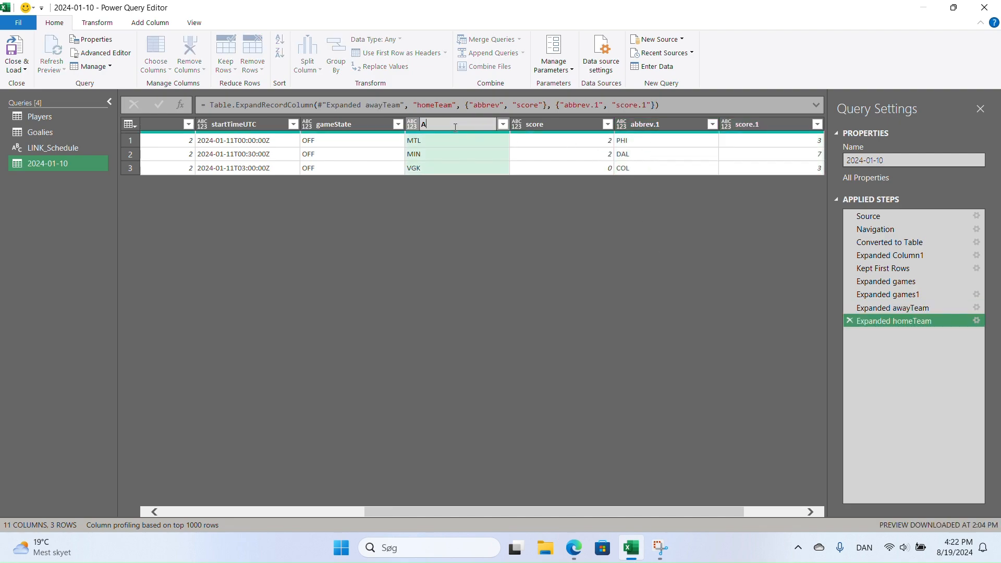
type("wayTeam")
key("Return")
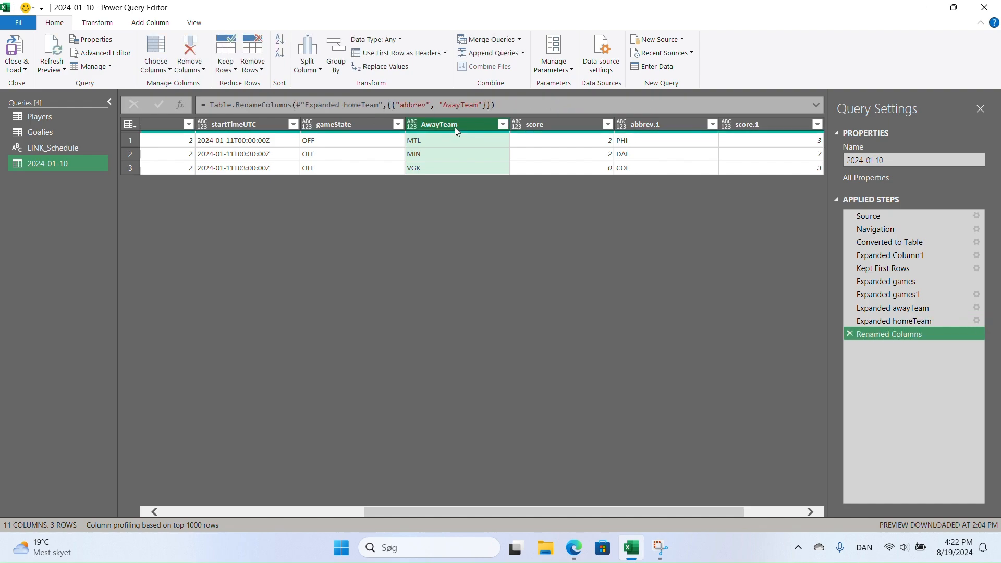
Step: Rename the away team's score column as AwayScore and the abbrev.1 column as HomeTeam
double_click(567, 126)
type("AwayScore")
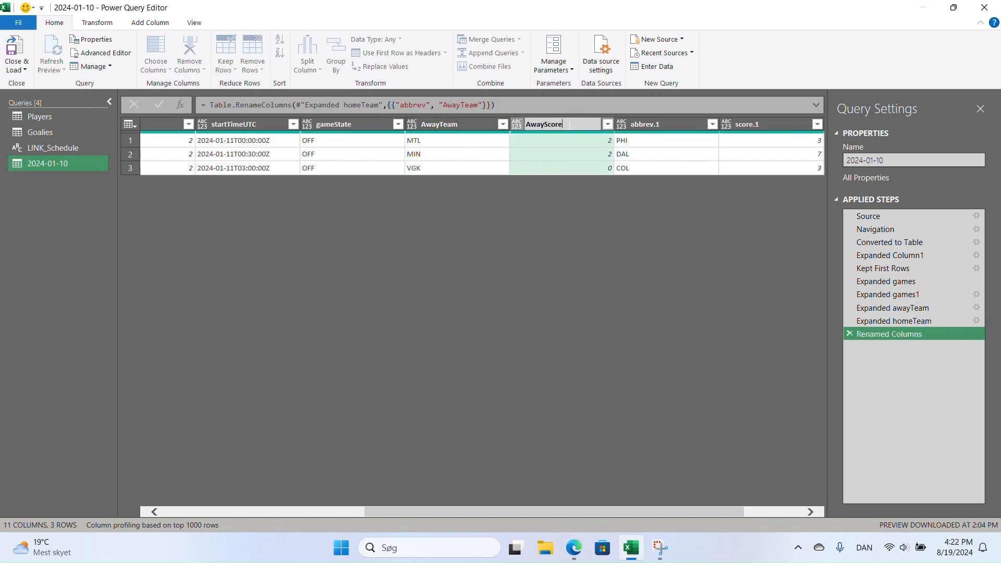
key("Tab")
type("HomeTeam")
key("Return")
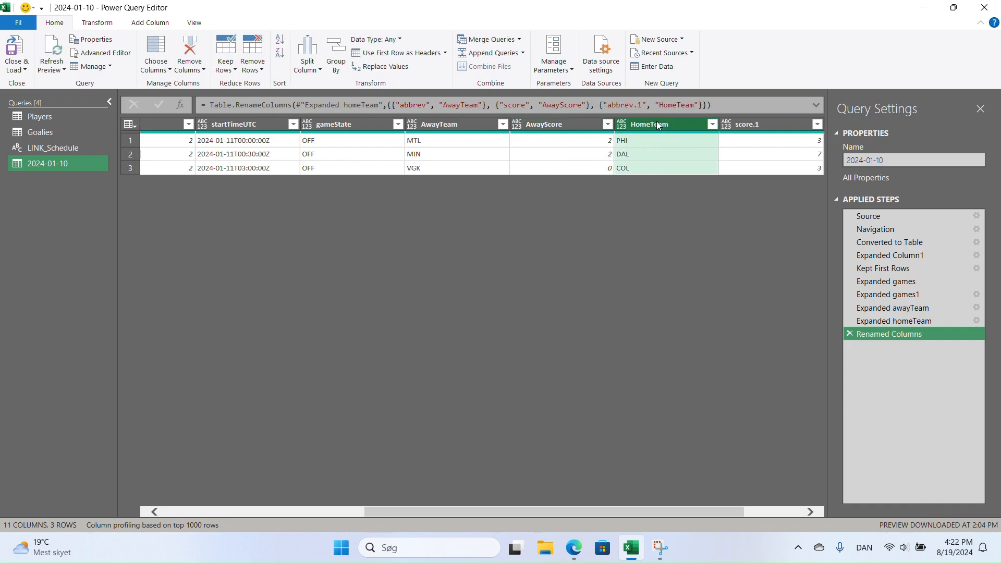
Step: Rename the home team's score.1 column as HomeScore
double_click(746, 124)
type("HomeS")
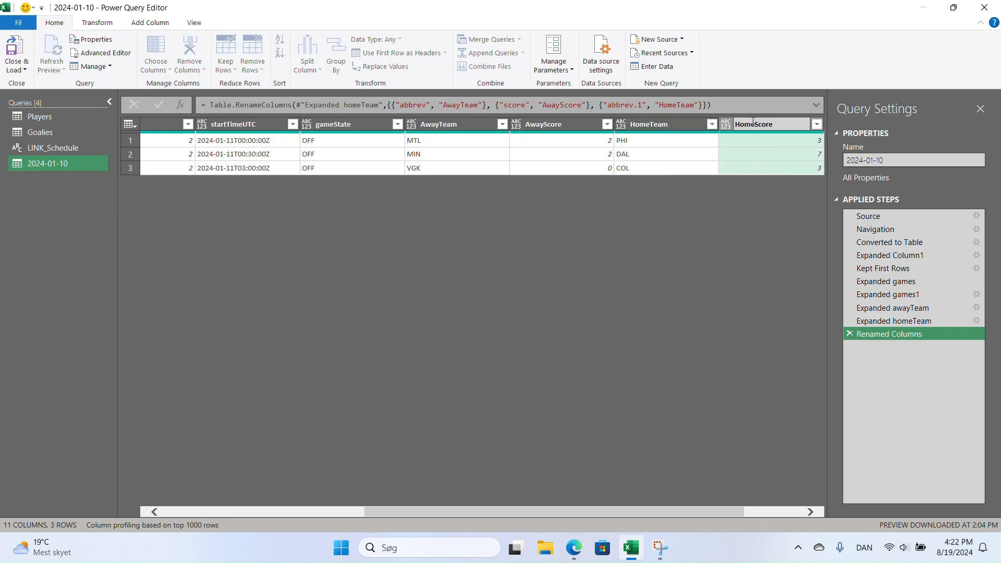
type("core")
key("Return")
Step: Rename the game id column next to the date column as GameID
left_click_drag(693, 515, 452, 517)
left_click(270, 124)
double_click(269, 123)
type("GameID")
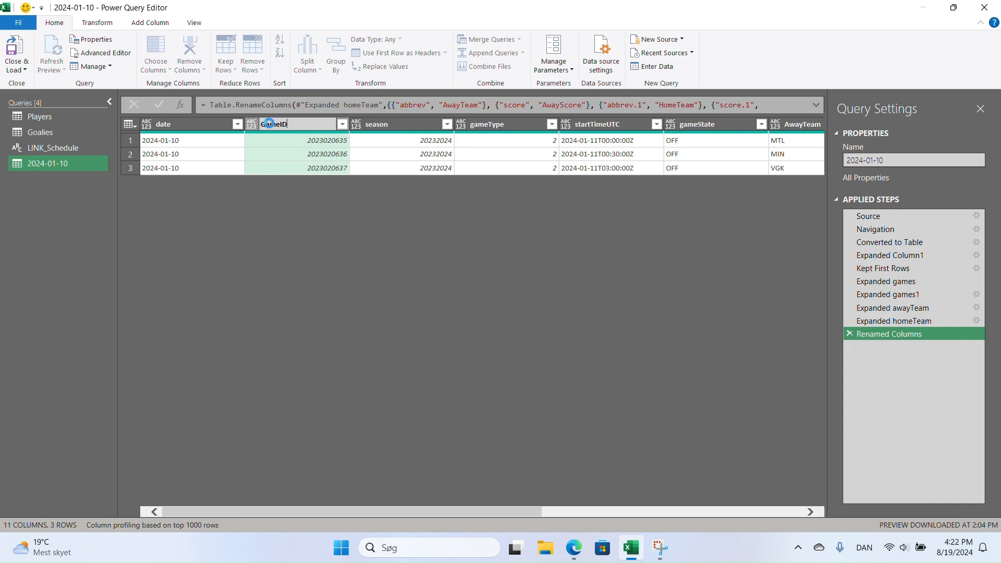
key("Return")
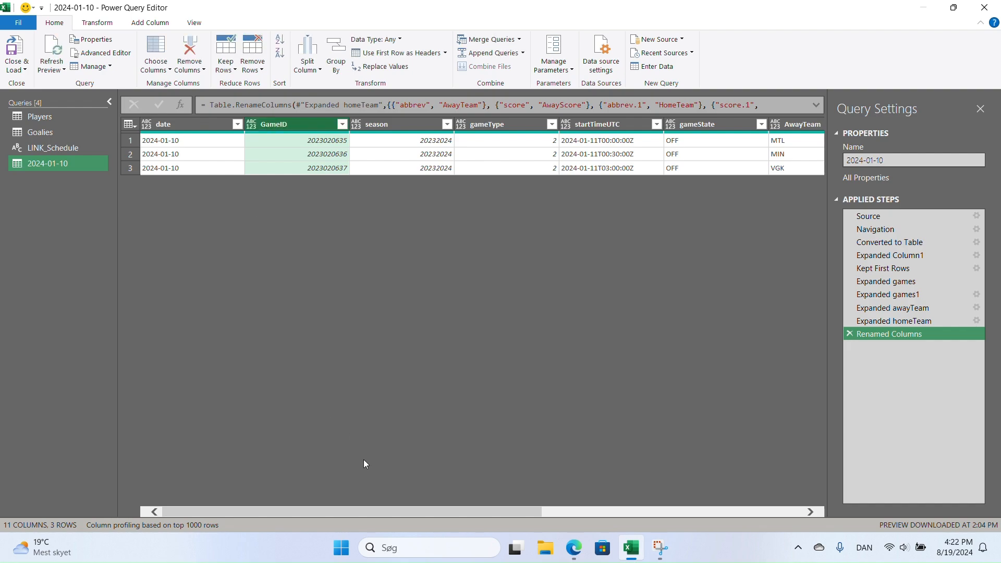
Step: Expand the gameOutcome column into its lastPeriodType field, without the original column name as prefix
left_click_drag(515, 502, 796, 502)
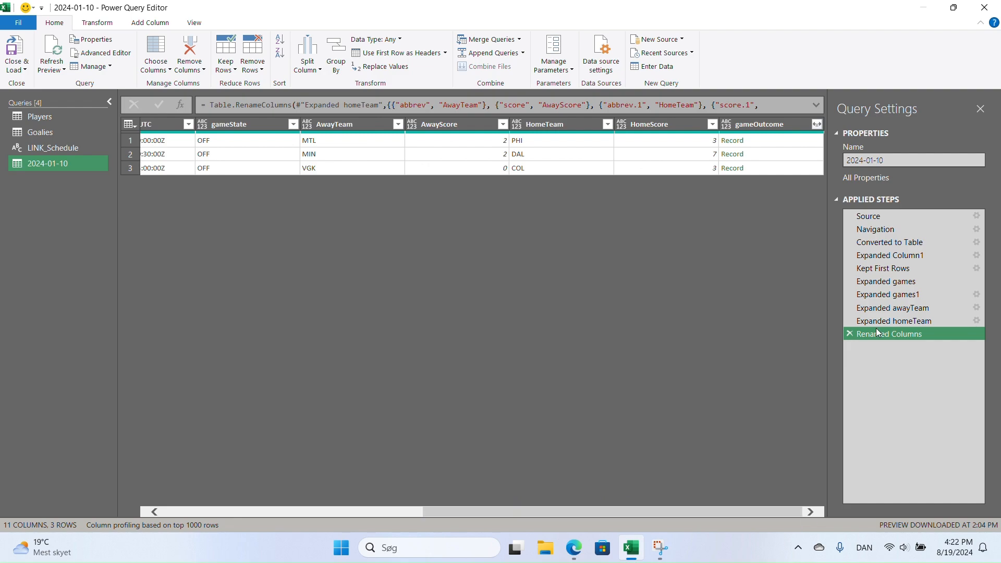
left_click(817, 125)
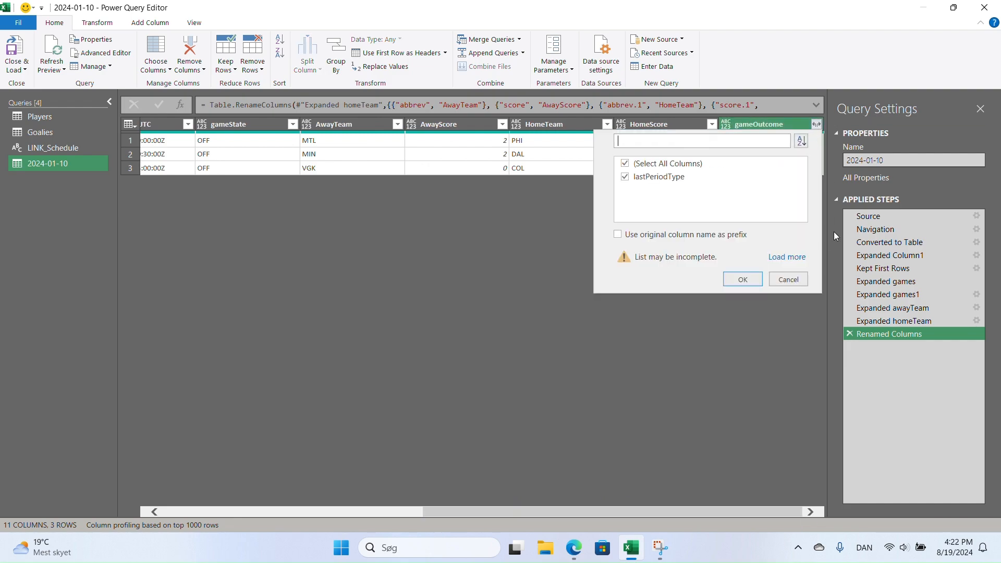
left_click(759, 280)
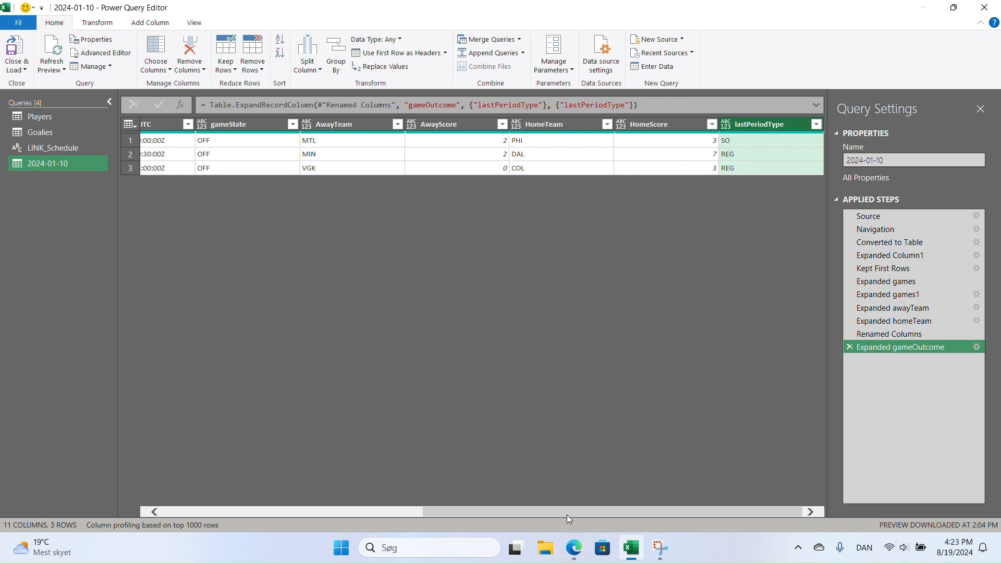
Step: Detect the data types of all columns in the schedule table automatically
left_click_drag(567, 514, 258, 522)
left_click(325, 166)
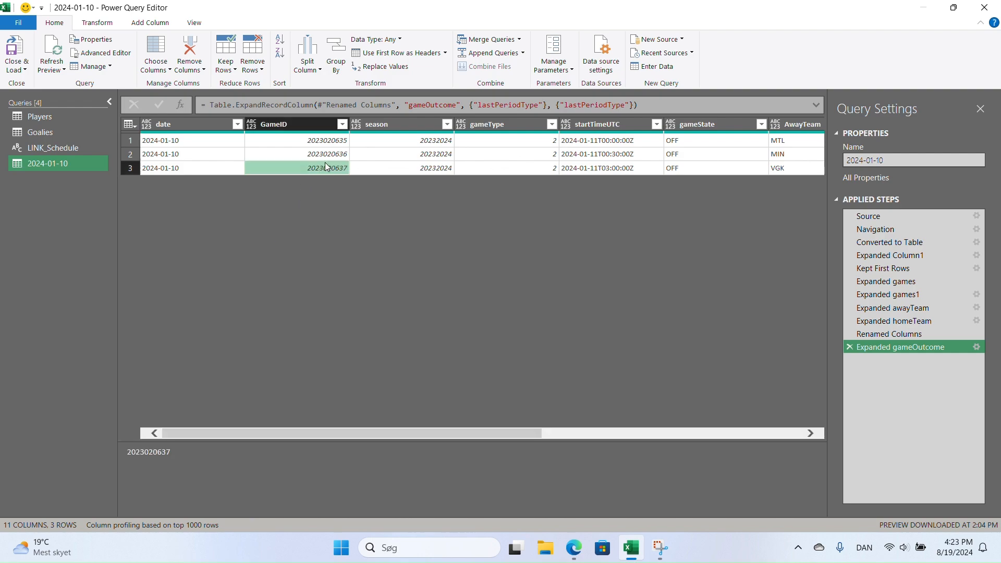
key("ctrl+a")
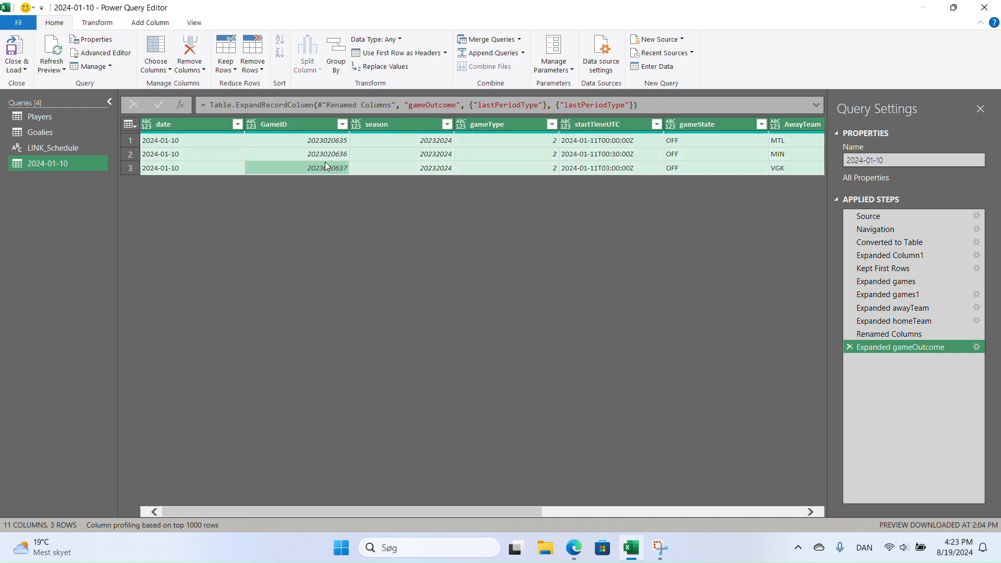
left_click(99, 23)
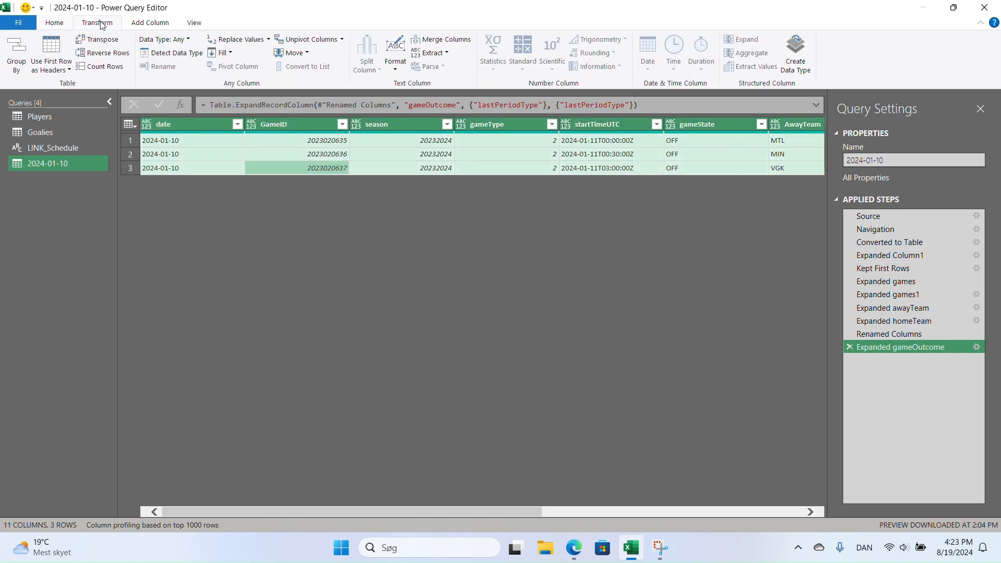
left_click(165, 54)
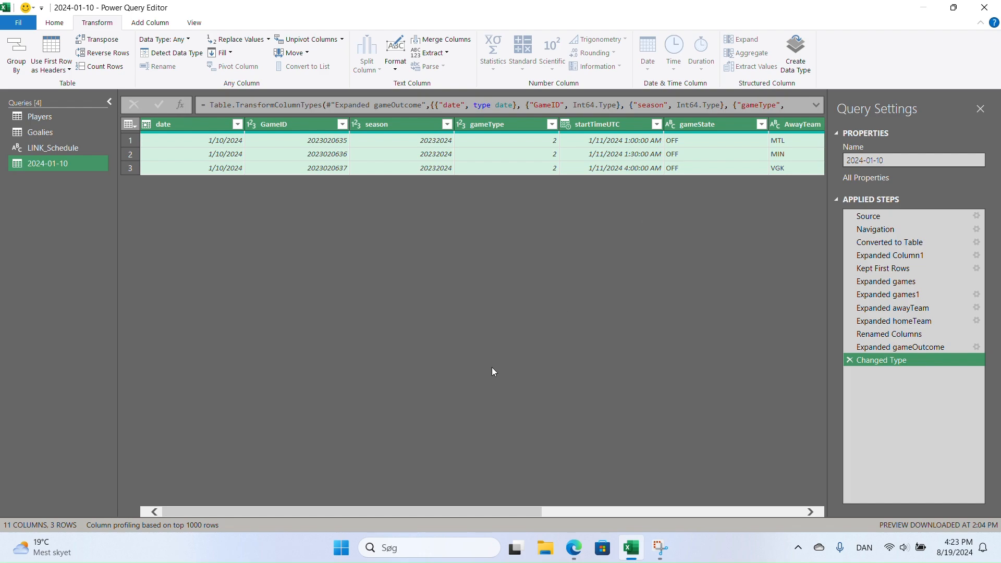
Step: Rename the 2024-01-10 query as Schedule
left_click_drag(434, 508, 287, 388)
double_click(65, 165)
type("Schedule")
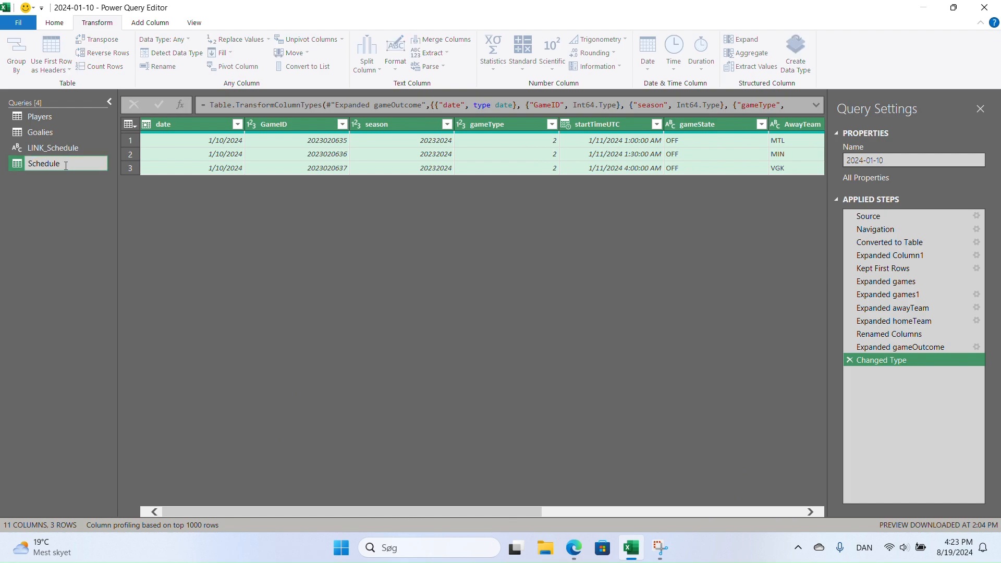
key("Return")
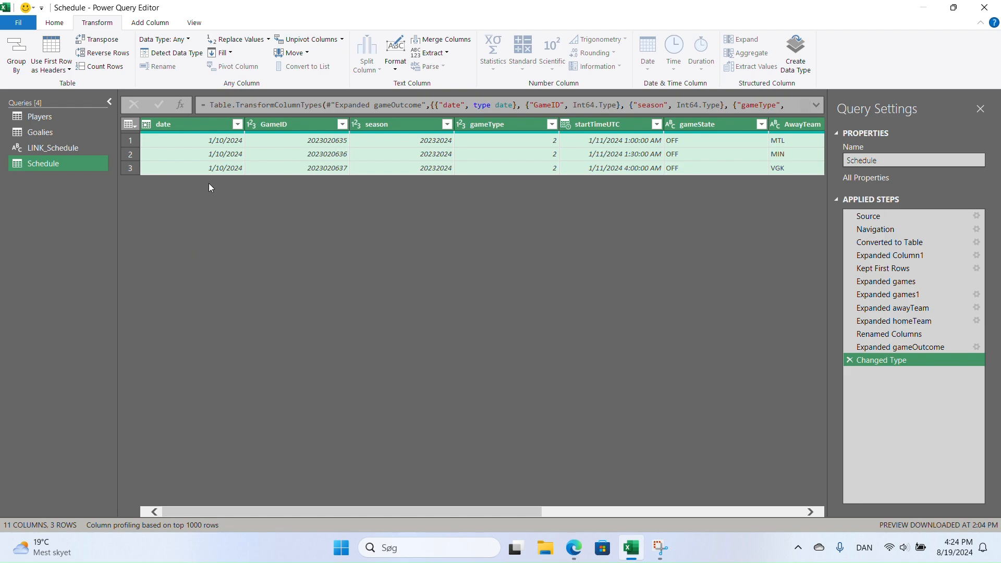
Step: Add the Schedule query's GameID column as a new query and convert the resulting list to a table with the default settings
left_click(277, 126)
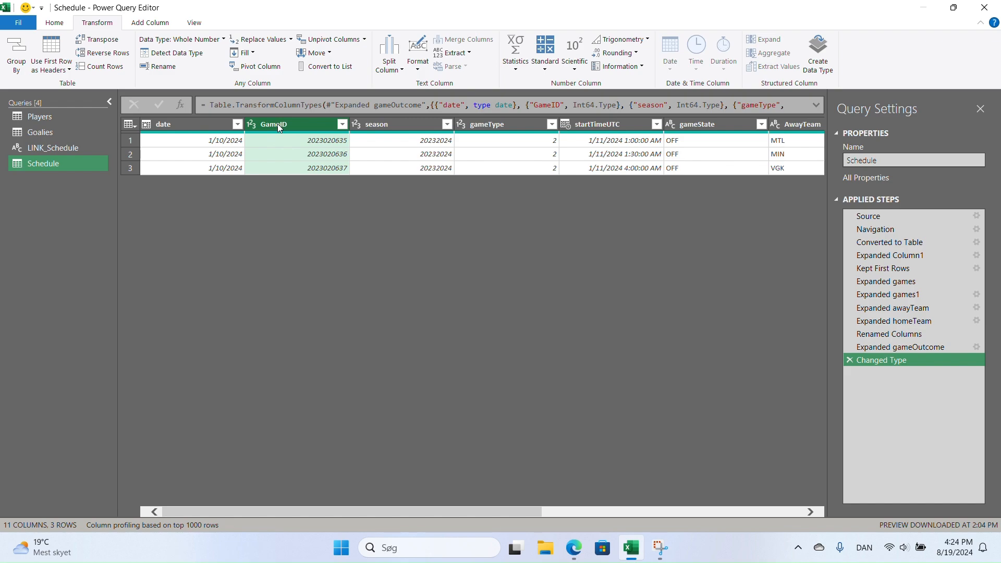
right_click(278, 124)
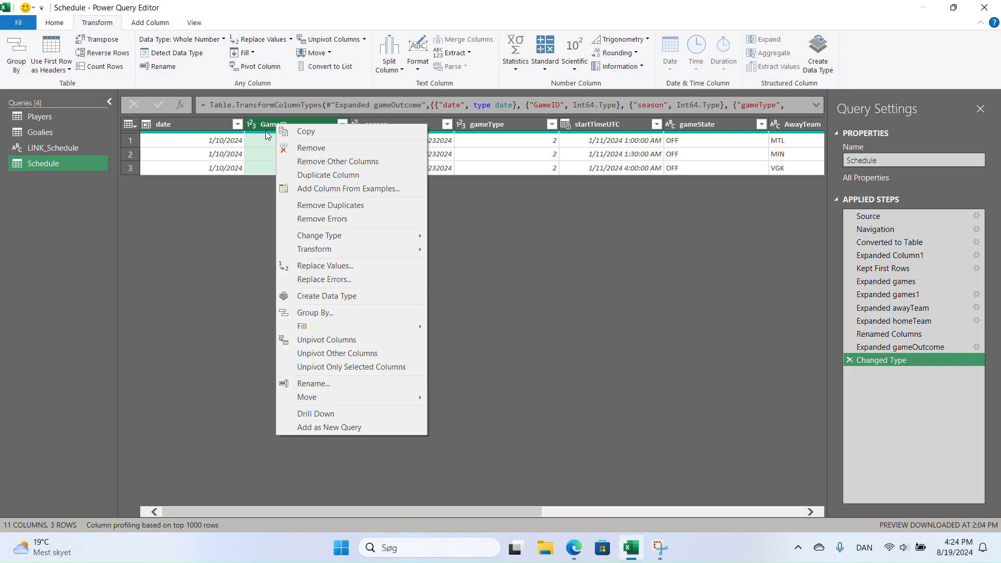
left_click(358, 429)
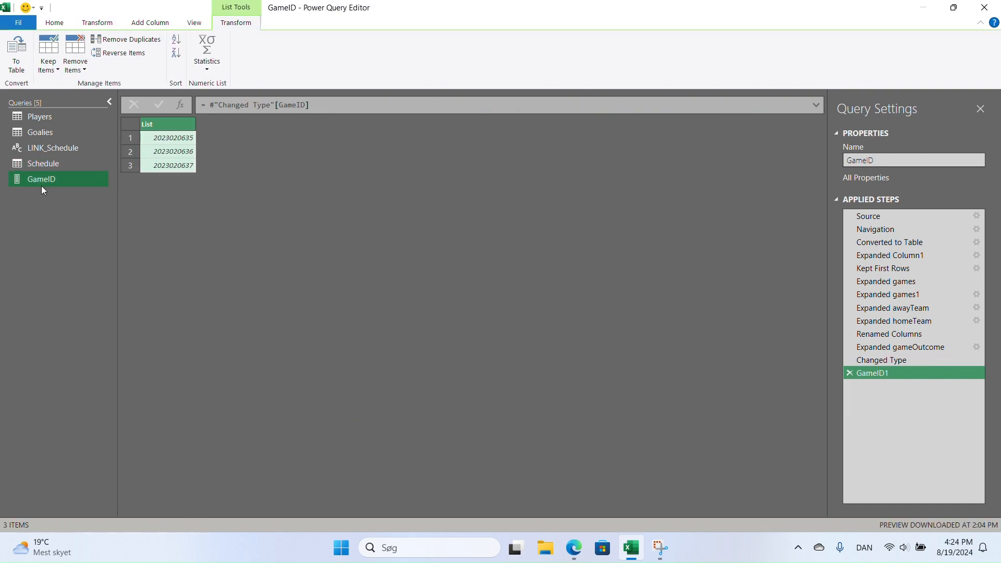
left_click(16, 56)
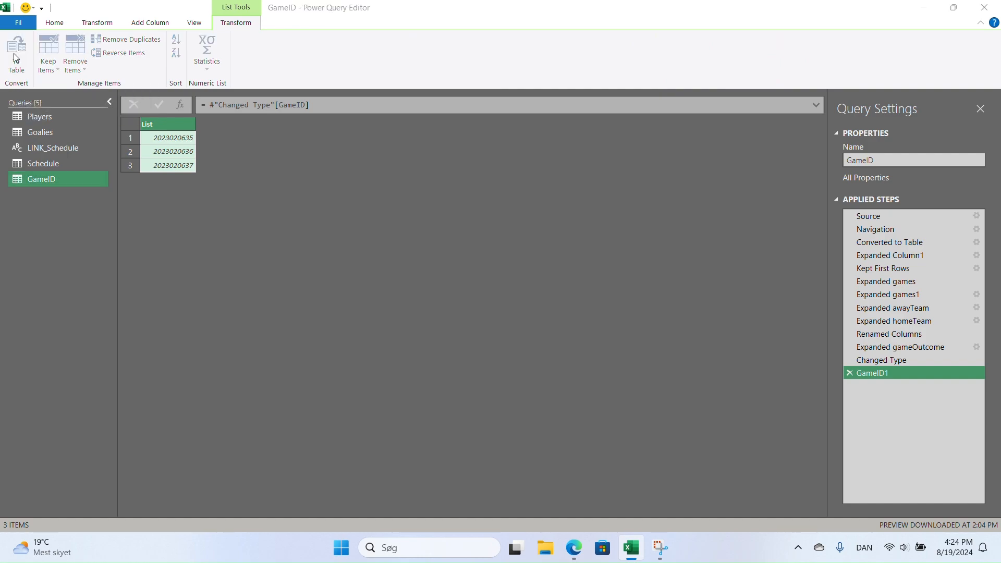
left_click(639, 324)
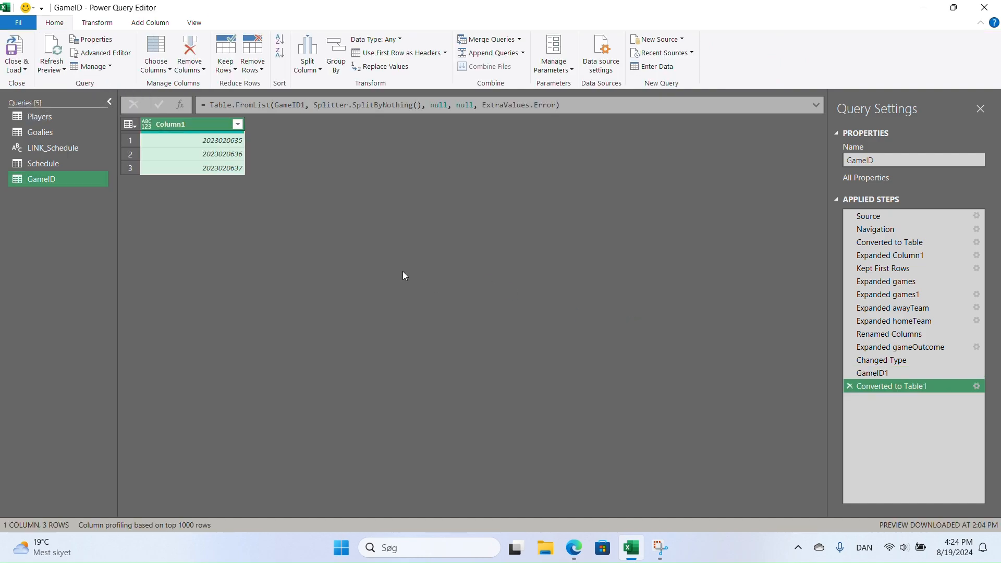
Step: Rename the new table's only column as GameID and change its data type to Text
double_click(173, 126)
type("G")
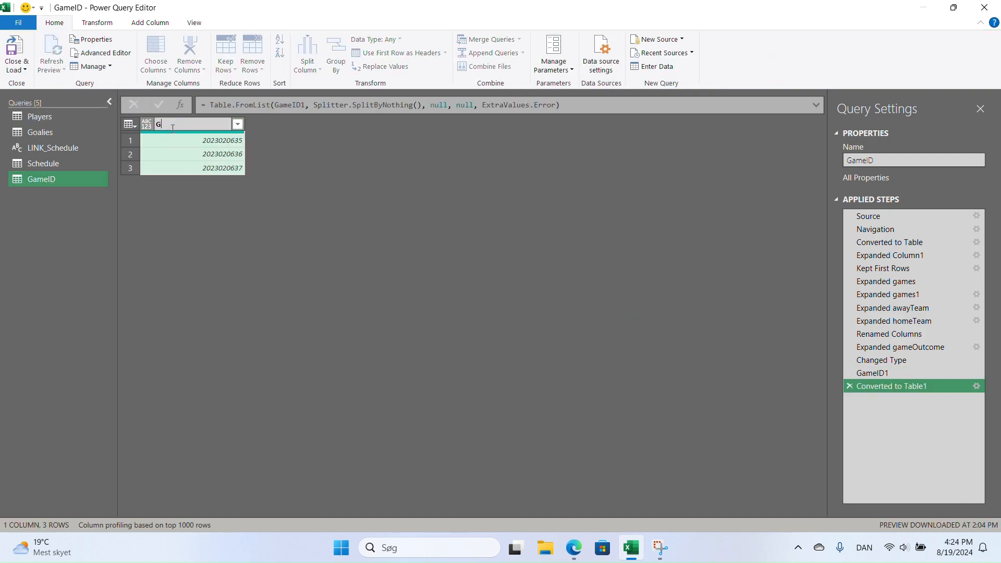
type("ameID")
key("Return")
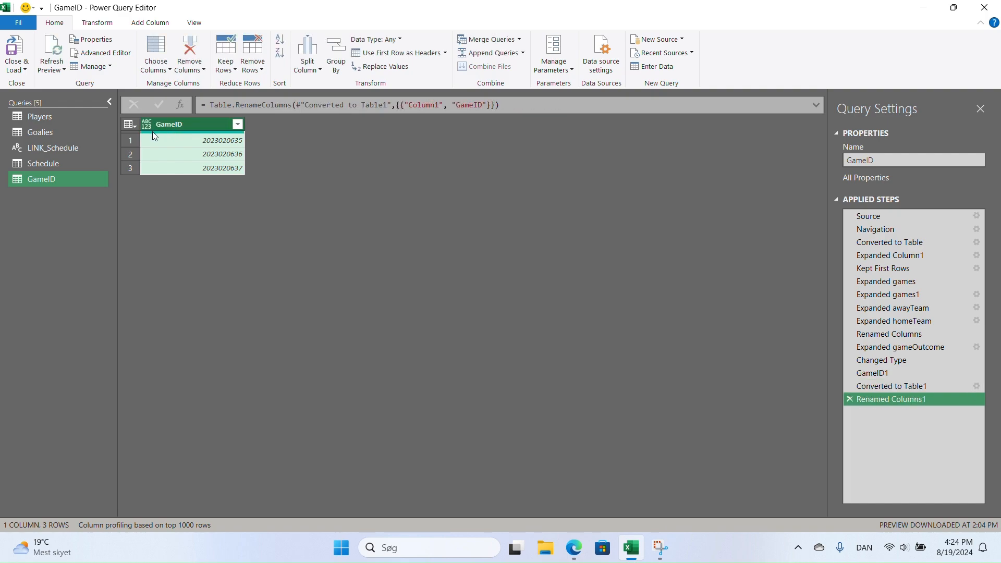
left_click(146, 130)
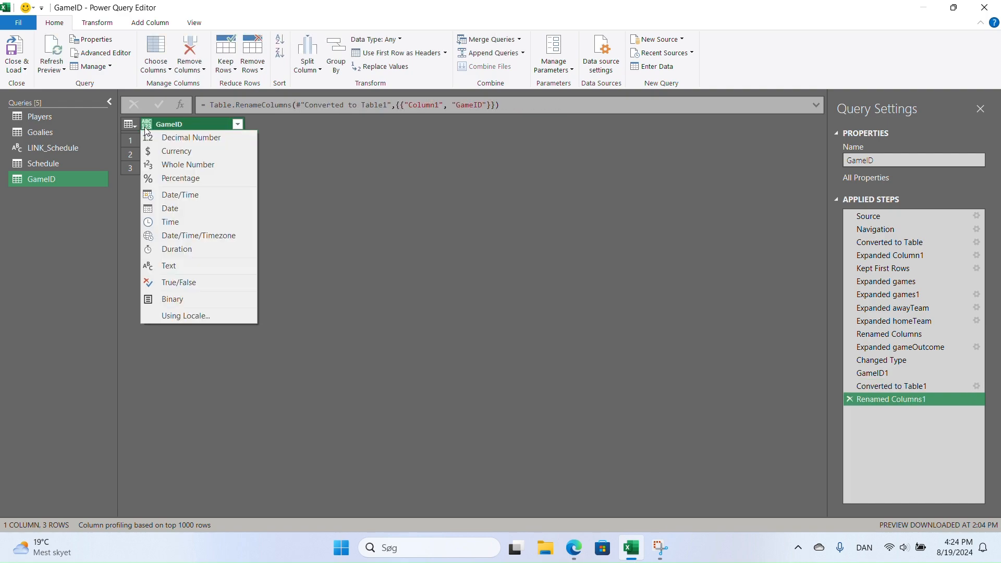
left_click(176, 264)
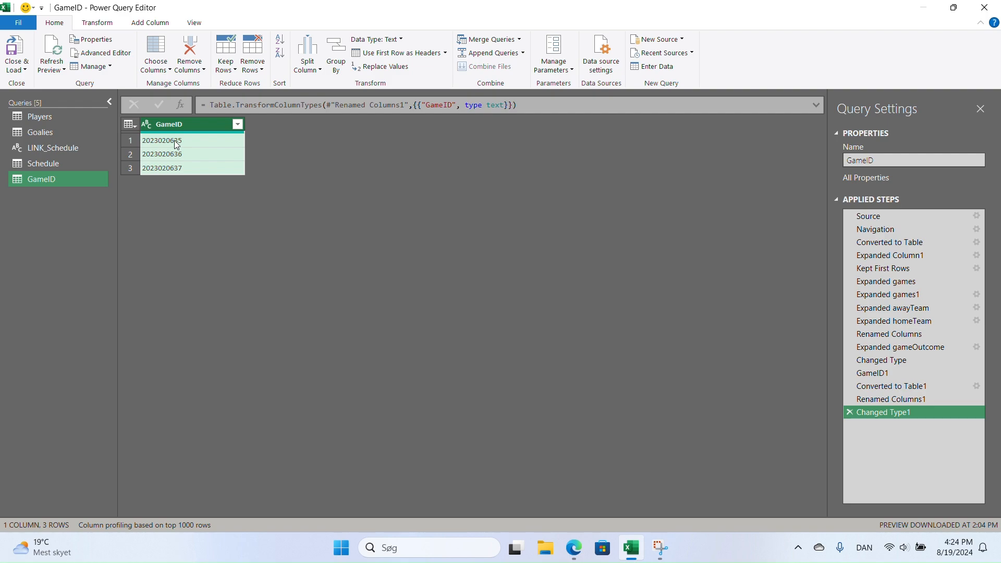
Step: Rename the GameID query as PBPData
double_click(66, 181)
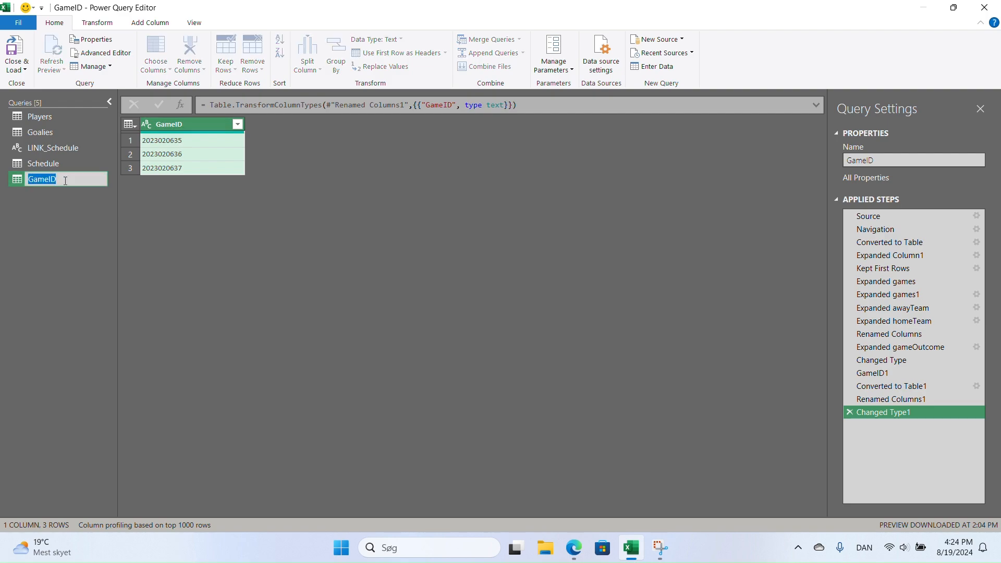
type("PBPData")
key("Return")
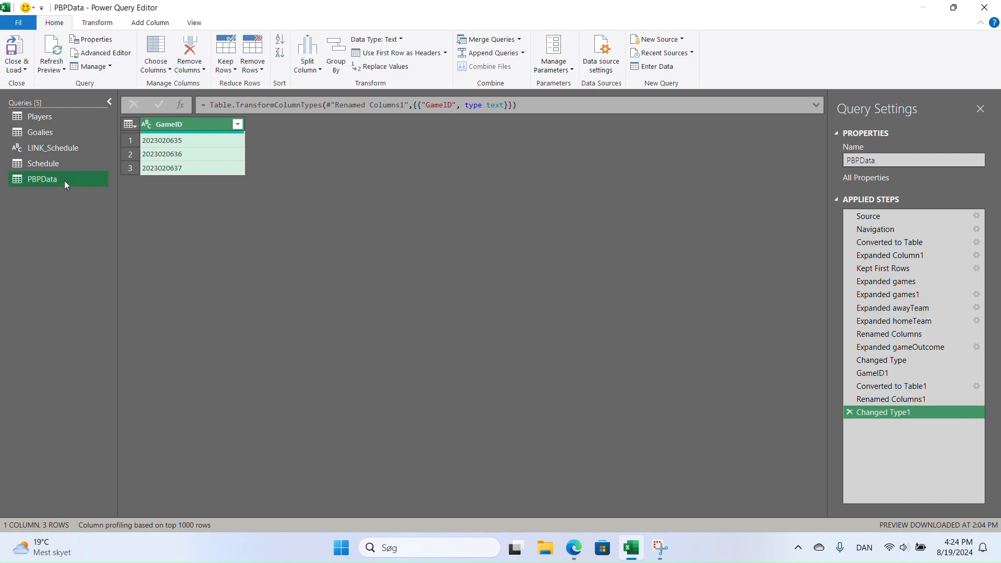
Step: Duplicate the PBPData query and rename the copy as ShiftData
right_click(65, 184)
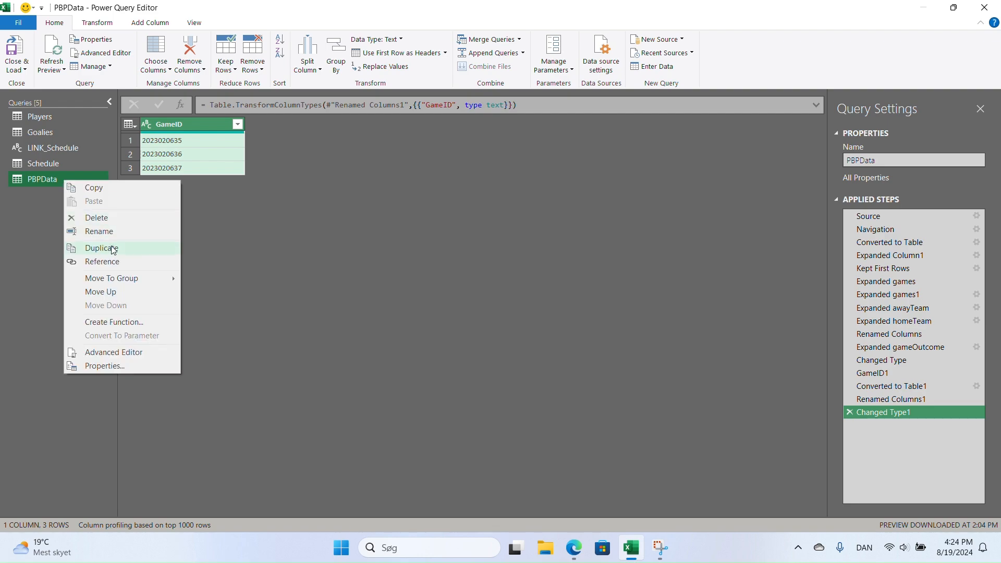
left_click(112, 249)
double_click(50, 196)
type("Shift")
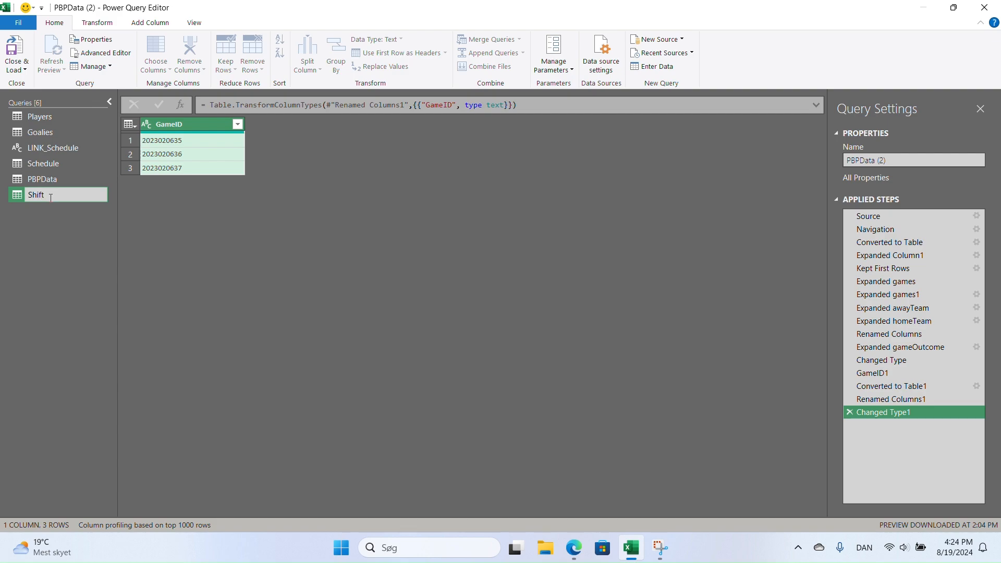
type("Data")
key("Return")
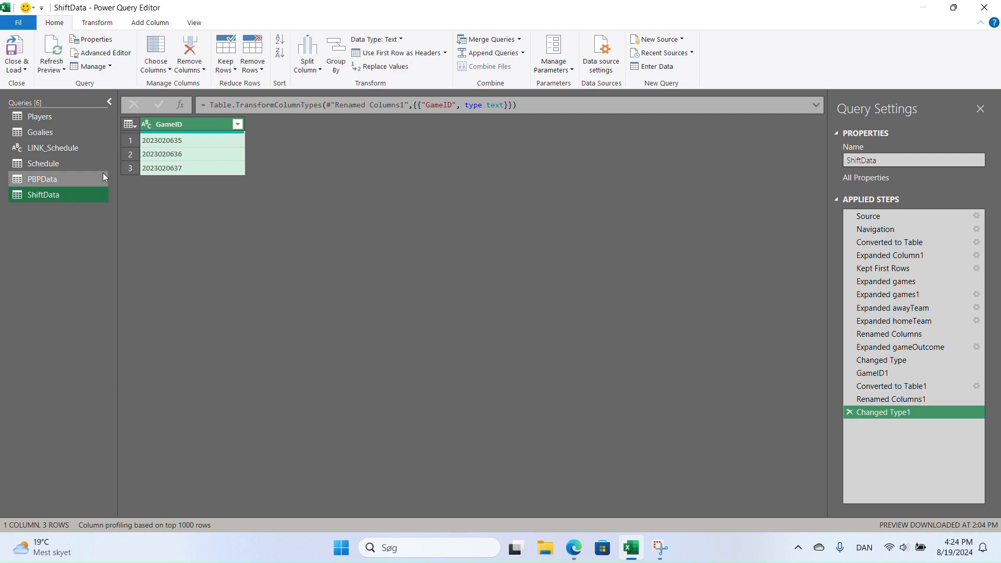
Step: Select the PBPData query, switch to the browser and copy the Get Play By Play example URL from the NHL-API-Reference README
left_click(58, 180)
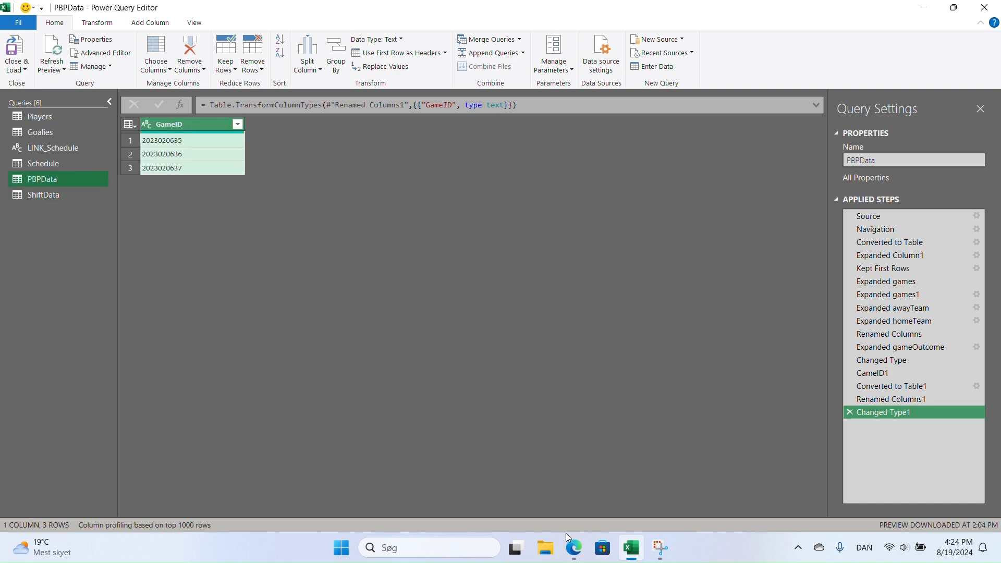
left_click(574, 547)
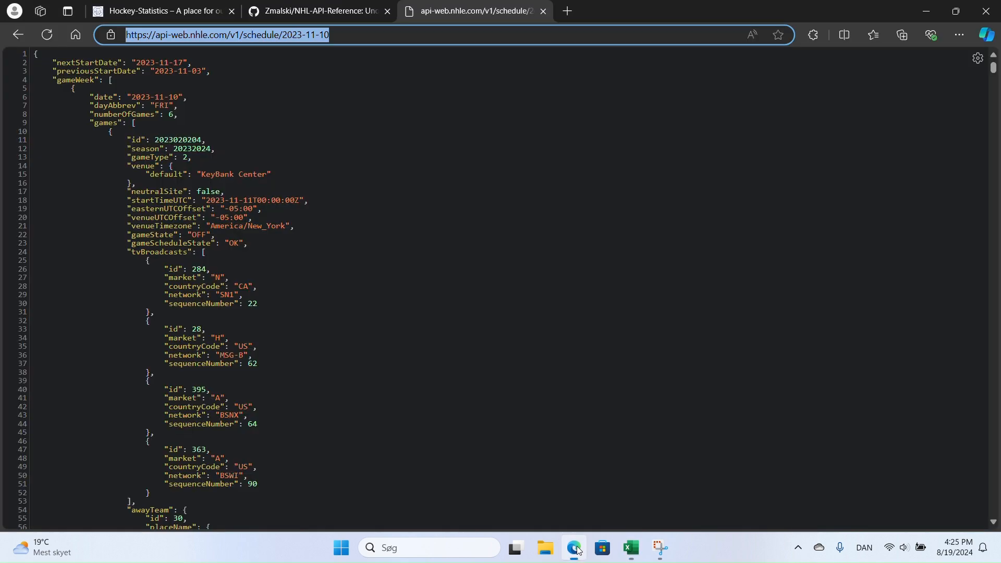
left_click(657, 551)
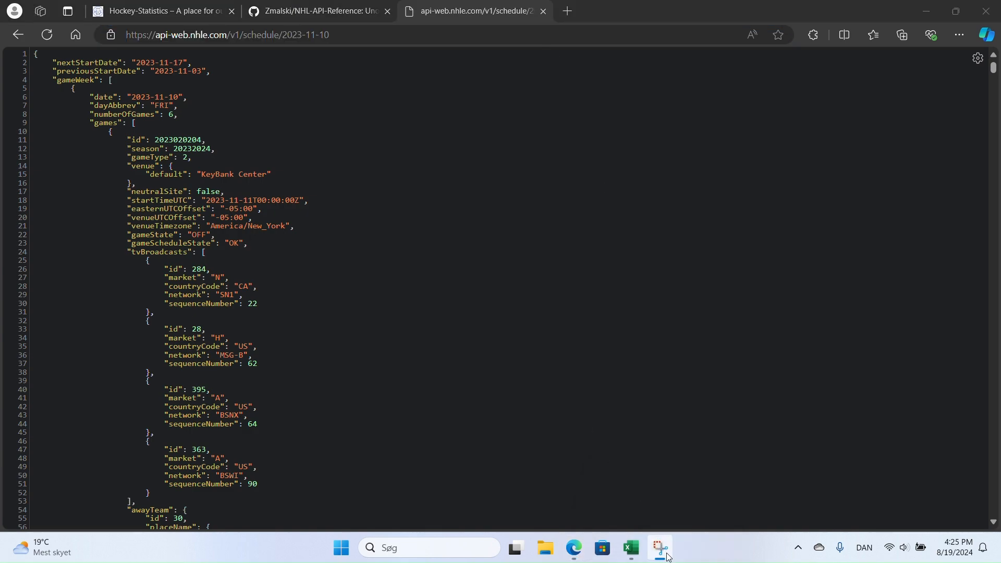
left_click(574, 547)
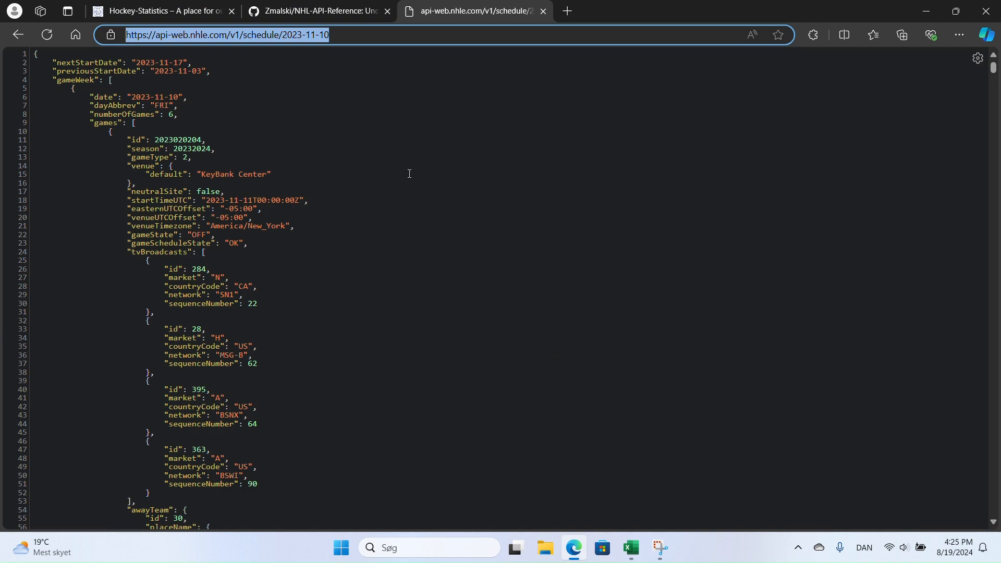
left_click(309, 15)
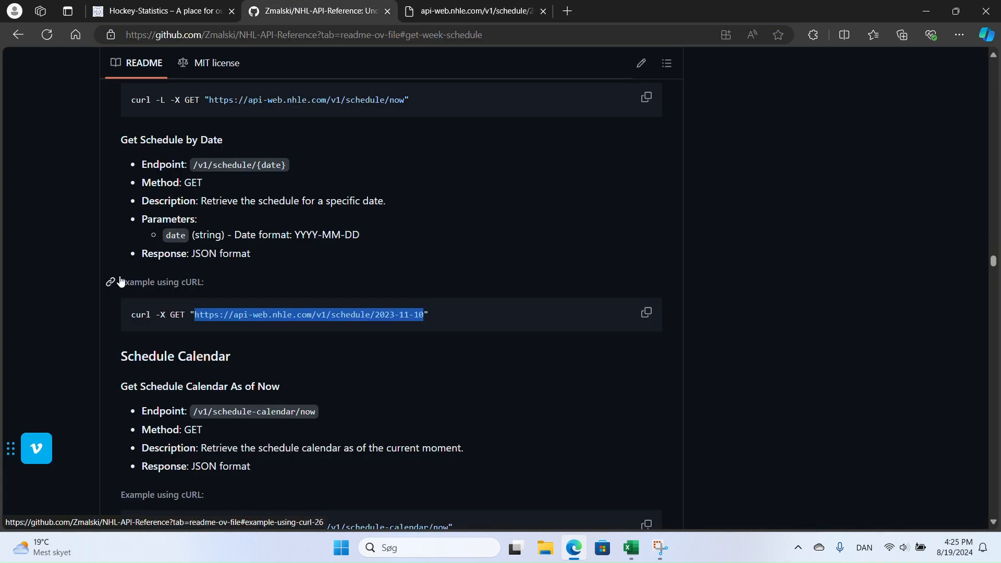
scroll(434, 264, "up", 20)
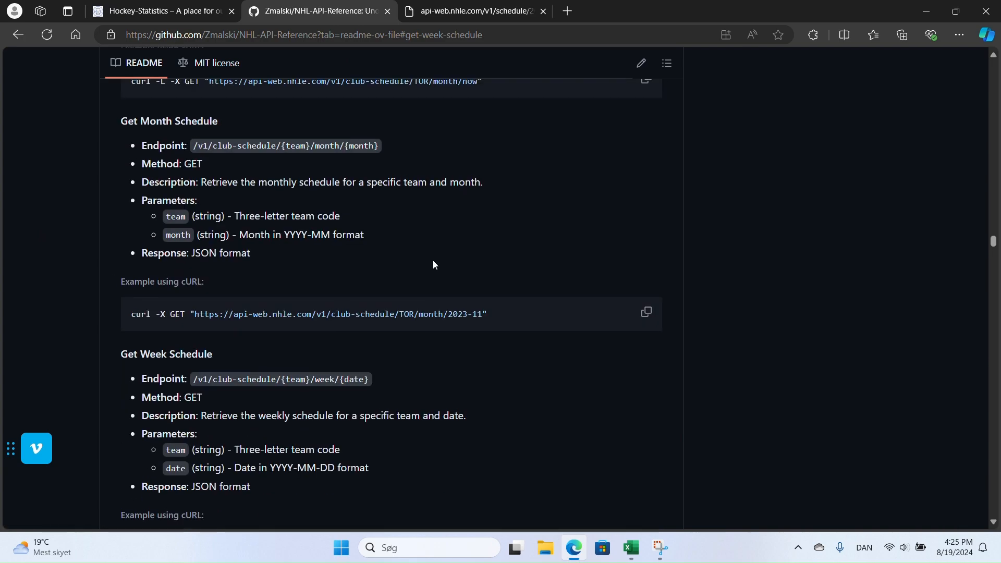
scroll(434, 264, "up", 10)
left_click_drag(990, 169, 993, 64)
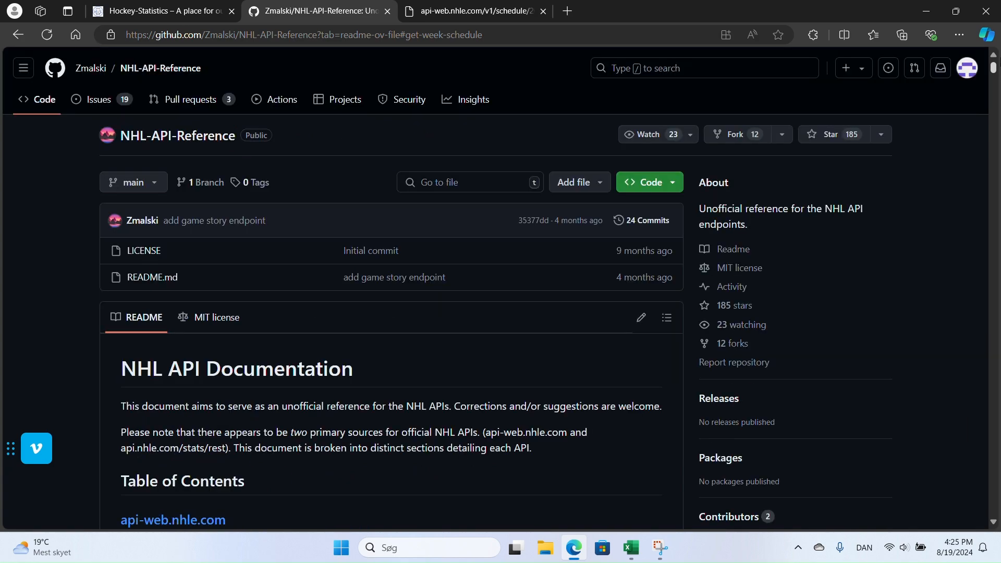
scroll(300, 421, "down", 3)
scroll(440, 389, "down", 7)
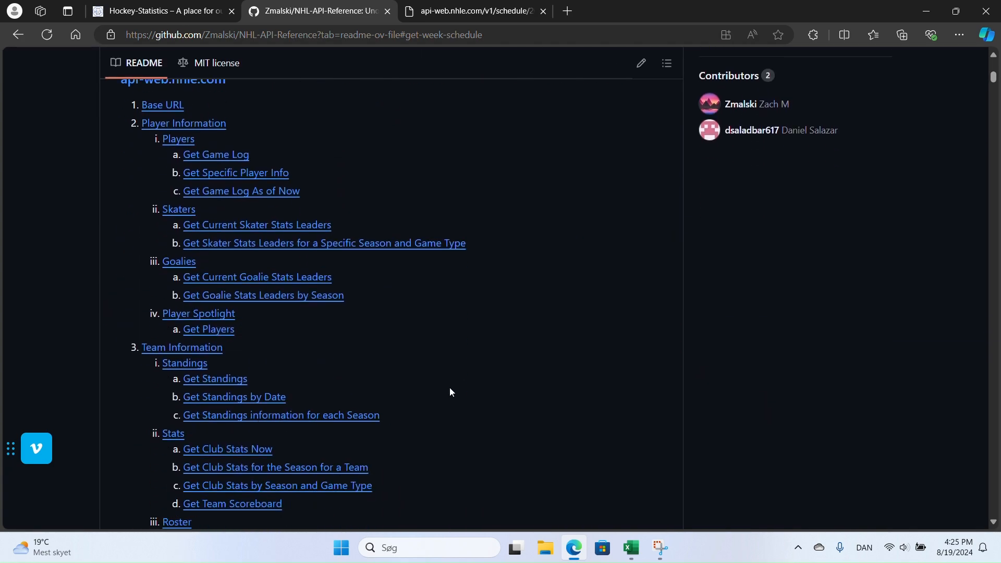
scroll(449, 388, "down", 5)
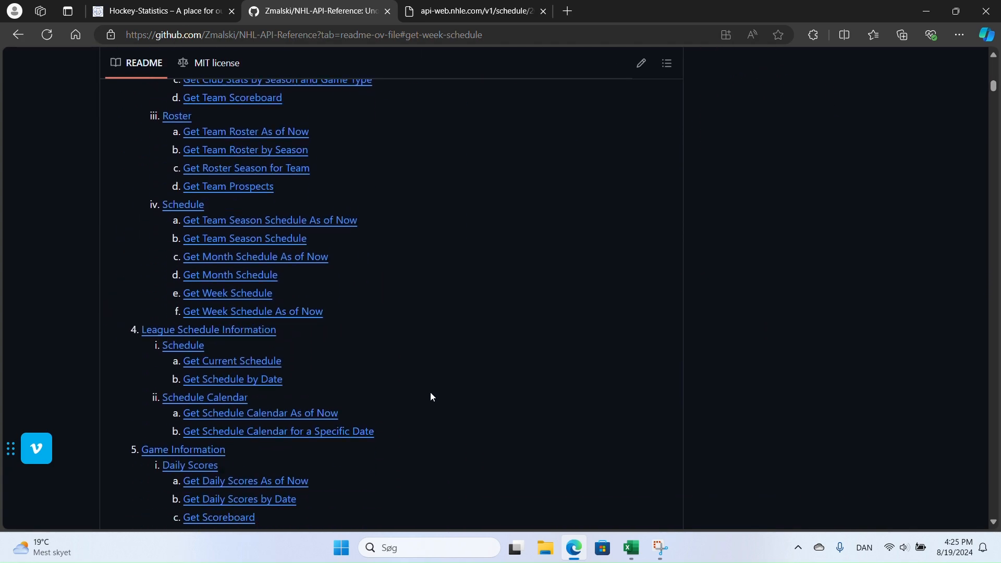
scroll(434, 392, "down", 5)
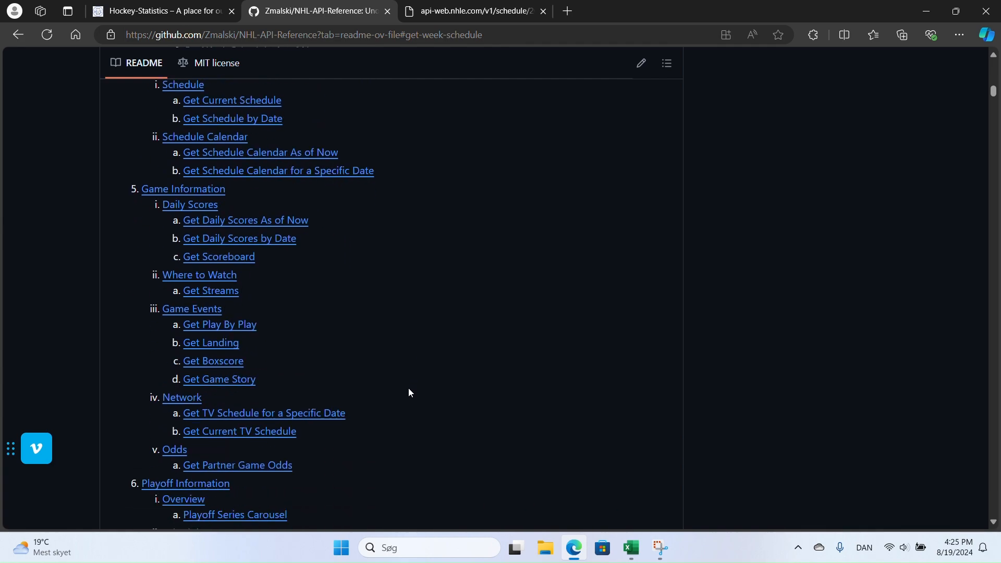
left_click(209, 325)
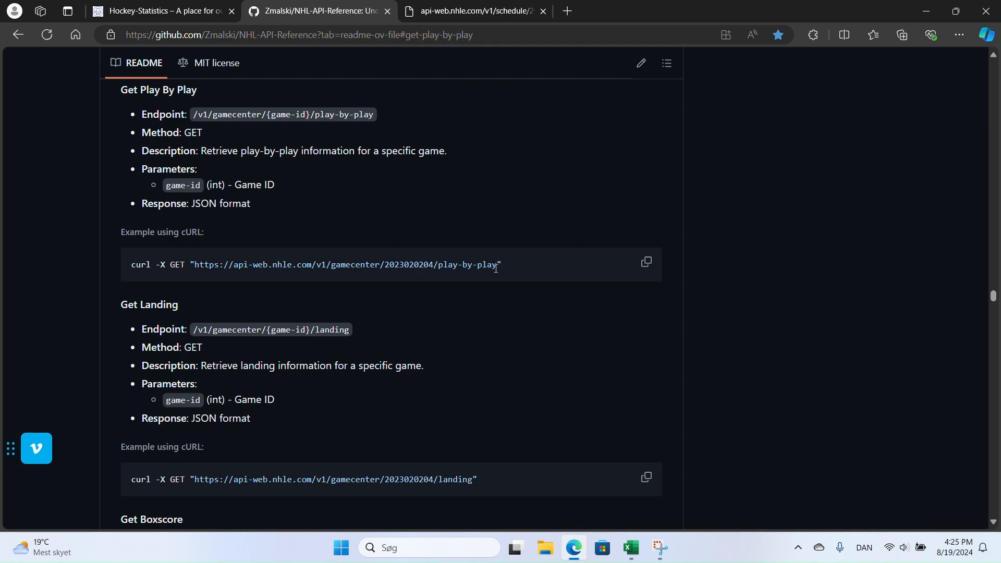
left_click_drag(495, 267, 143, 245)
left_click_drag(189, 273, 194, 274)
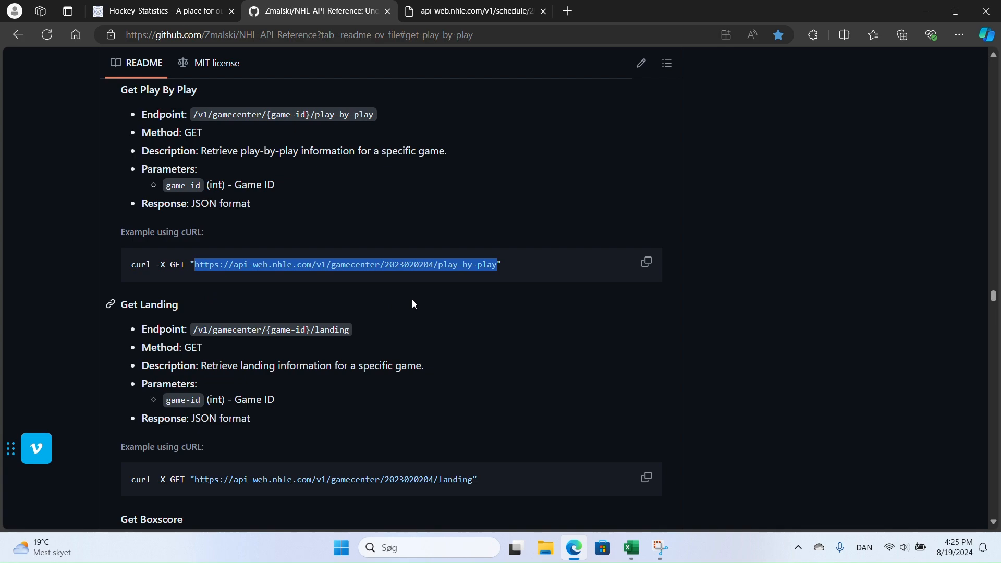
Step: Back in Power Query, start a custom column named LINK_PBP in PBPData with the copied play-by-play URL as its quoted formula text
left_click(637, 557)
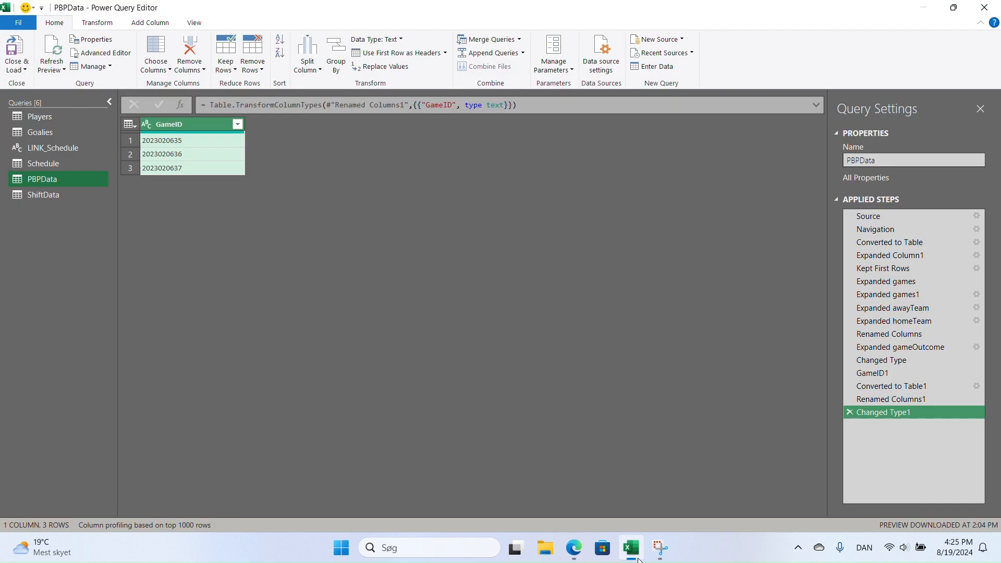
left_click(128, 24)
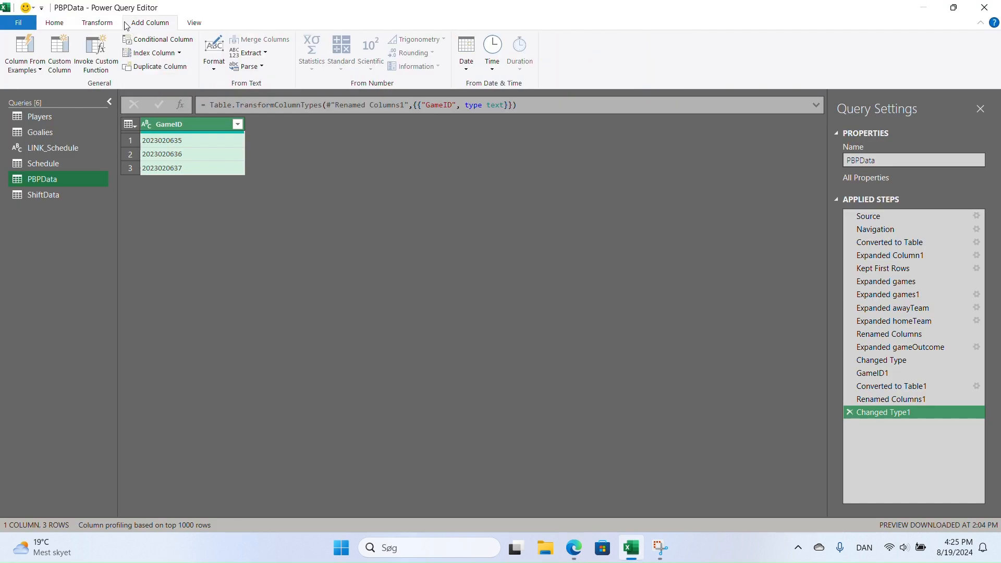
left_click(63, 47)
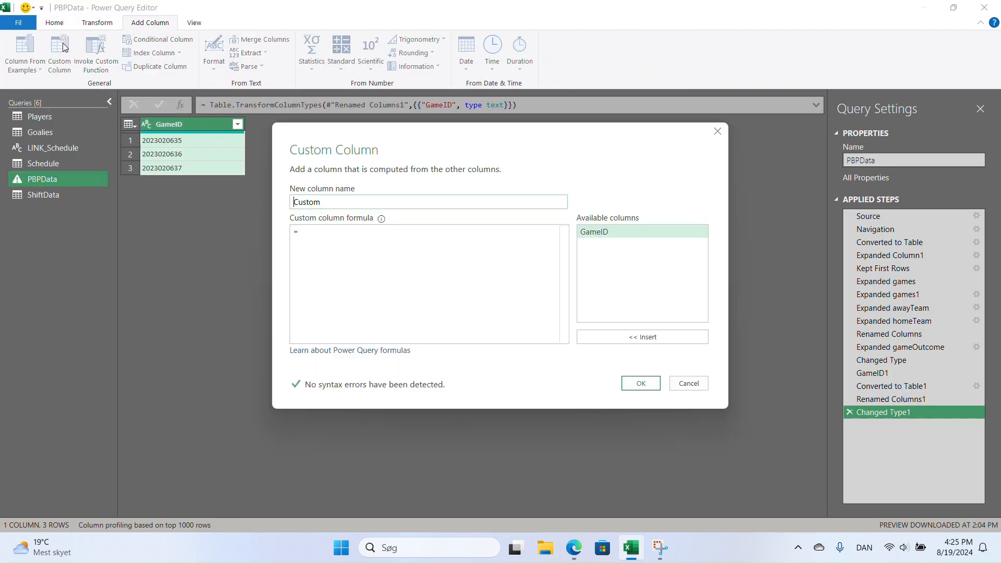
double_click(349, 202)
type("LINK_PBP")
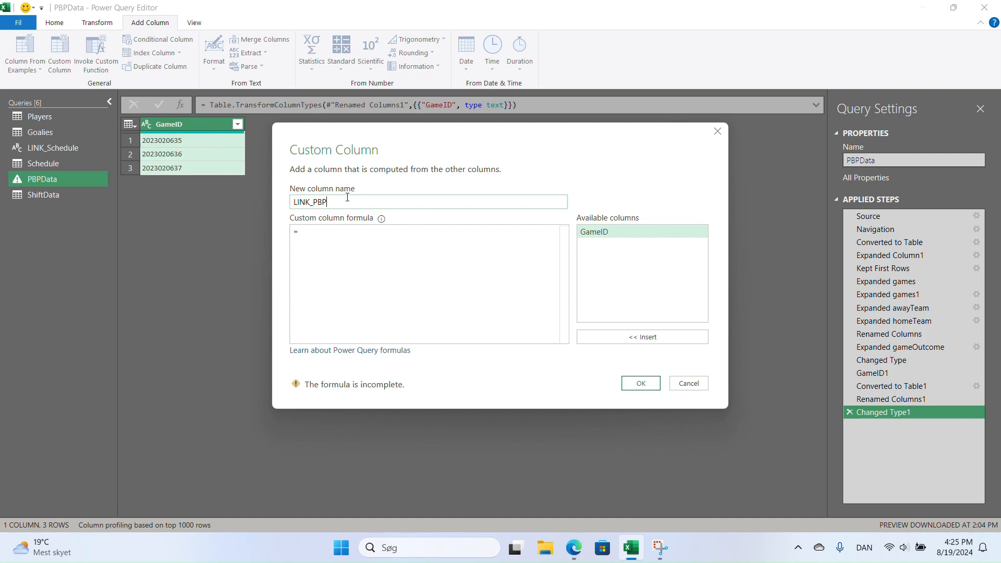
left_click(346, 247)
key("ctrl+v")
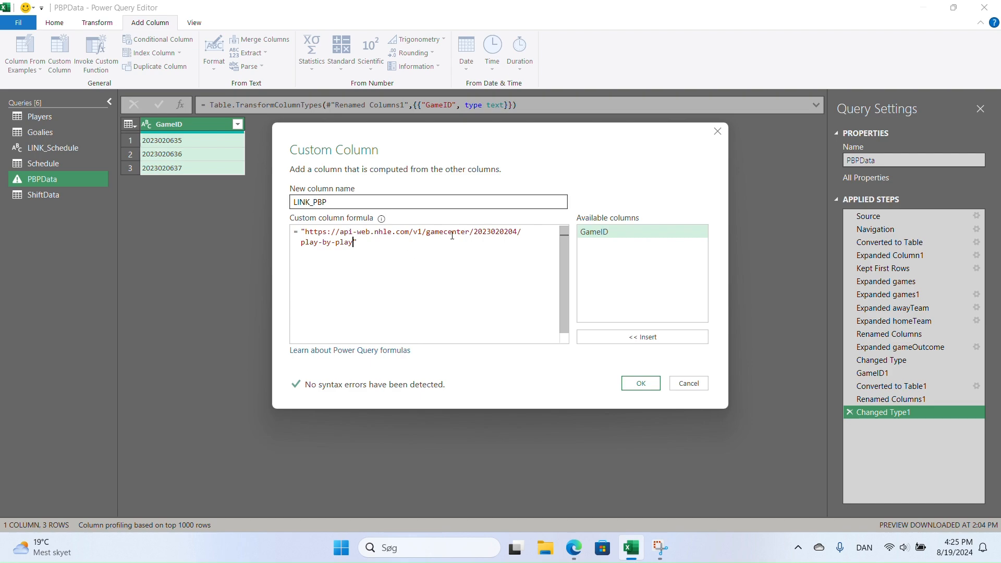
double_click(518, 231)
left_click_drag(474, 234, 517, 234)
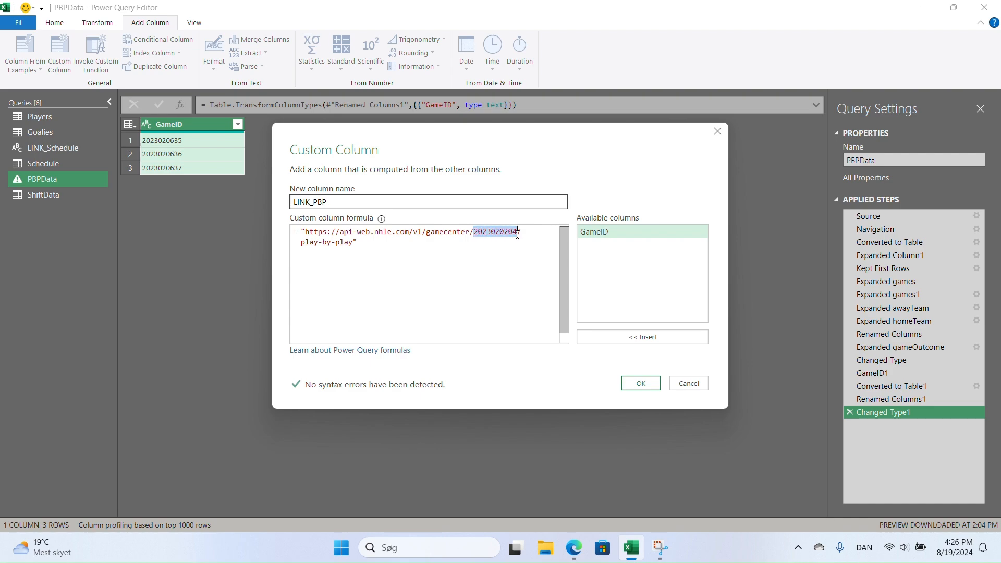
key("BackSpace")
type("\"")
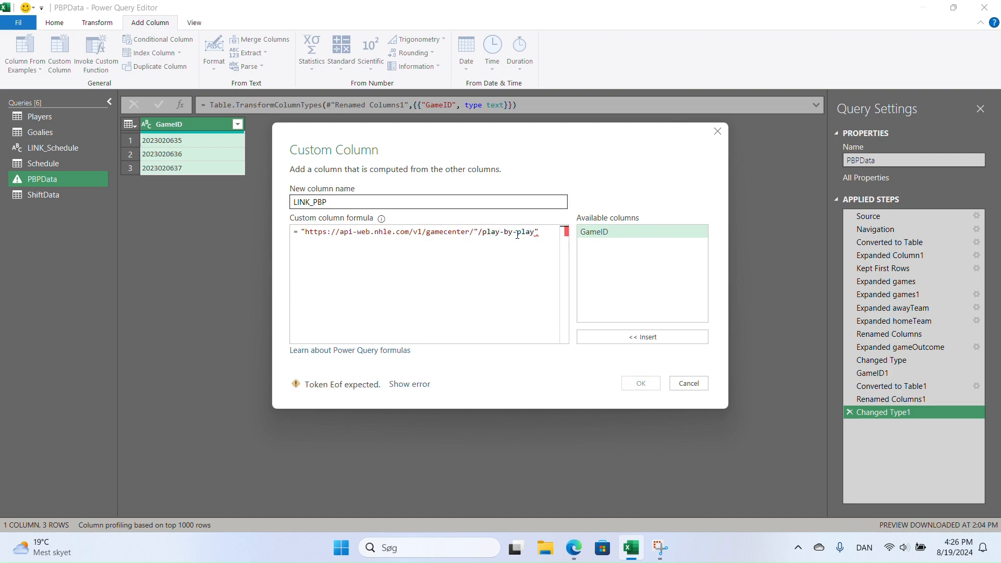
type("&")
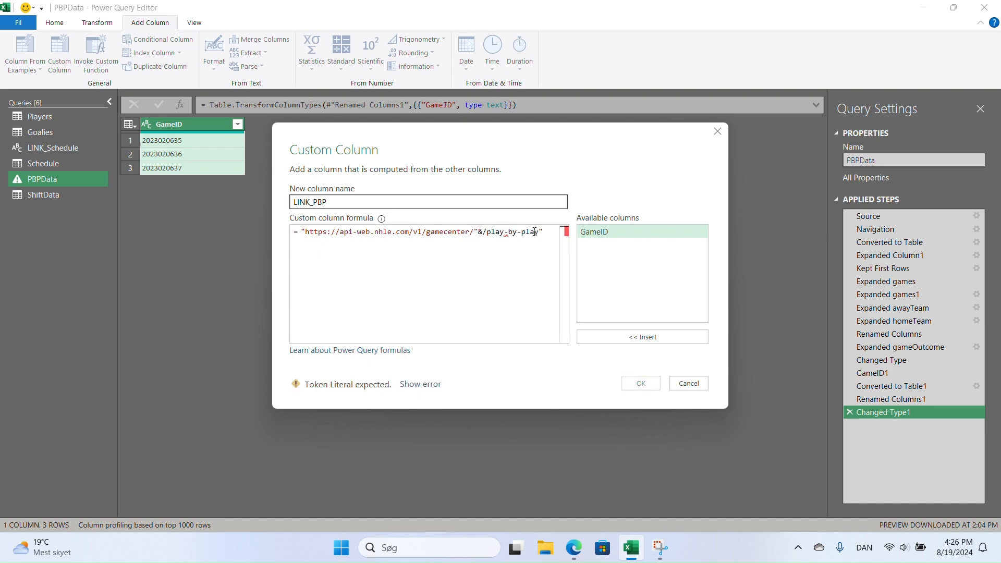
double_click(608, 232)
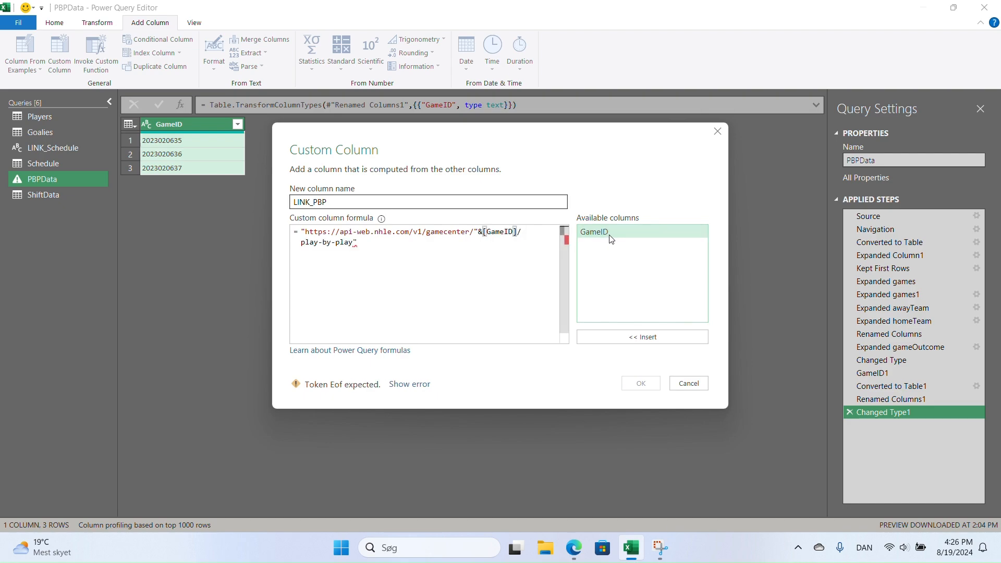
type("&\"")
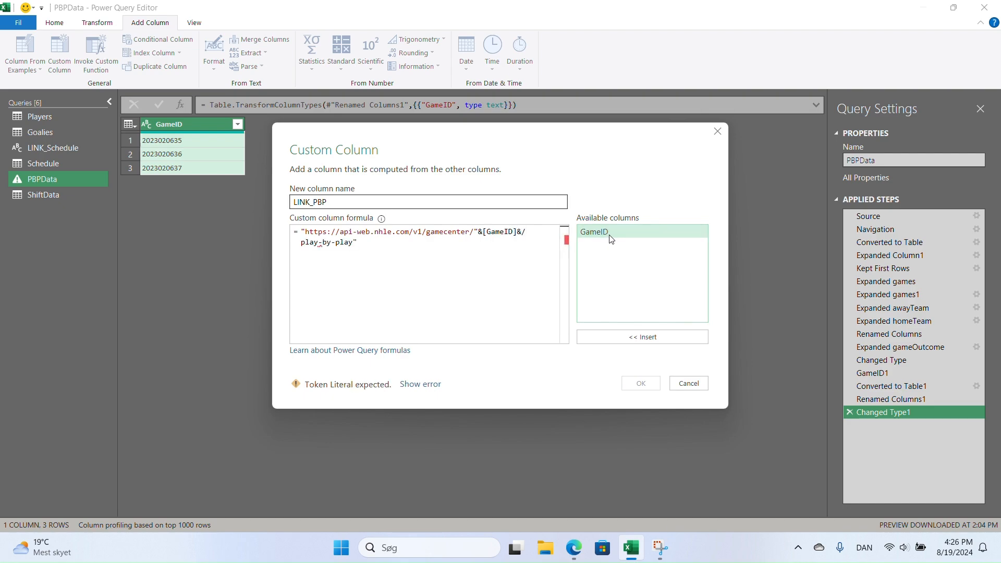
left_click(423, 258)
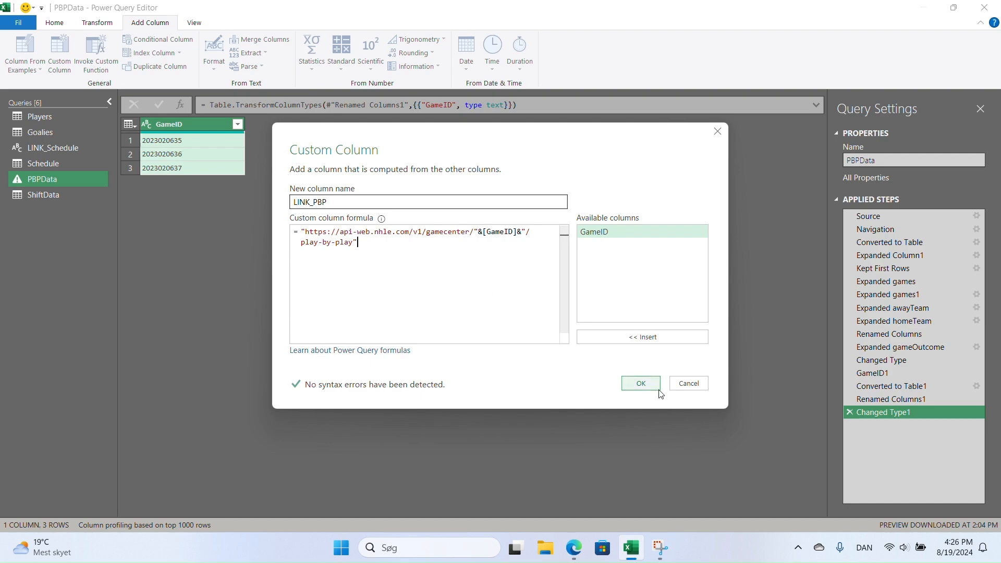
left_click(642, 384)
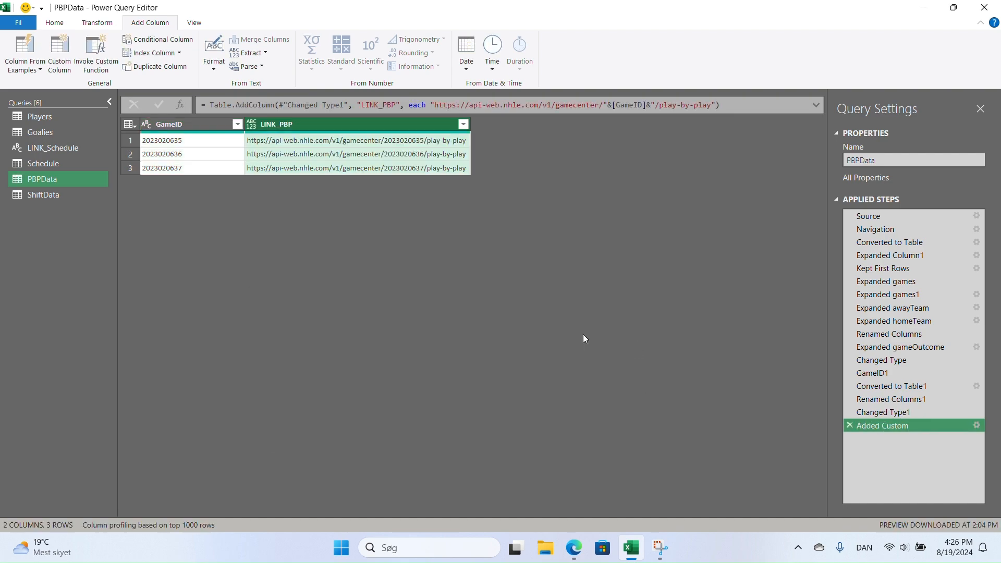
left_click(256, 130)
left_click(266, 268)
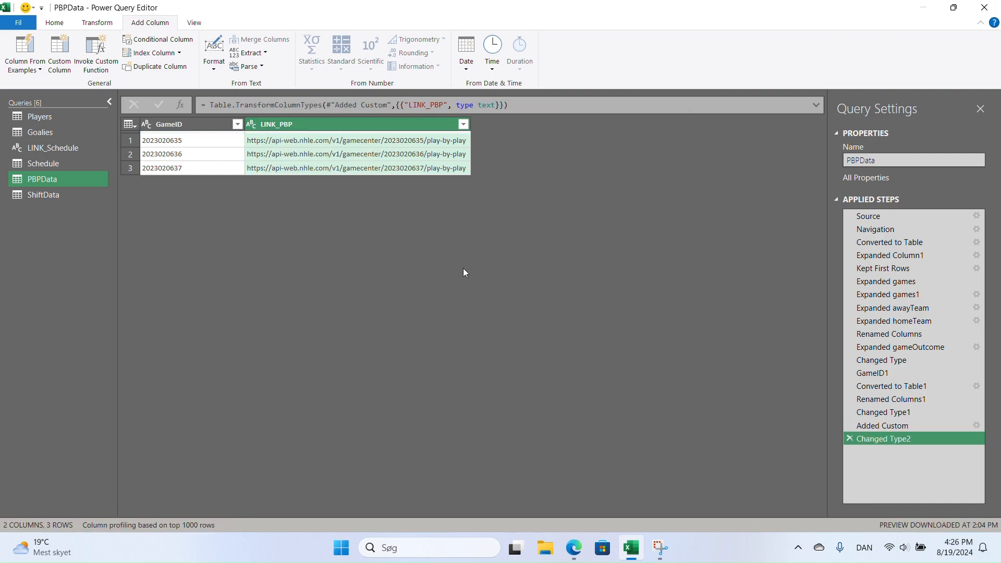
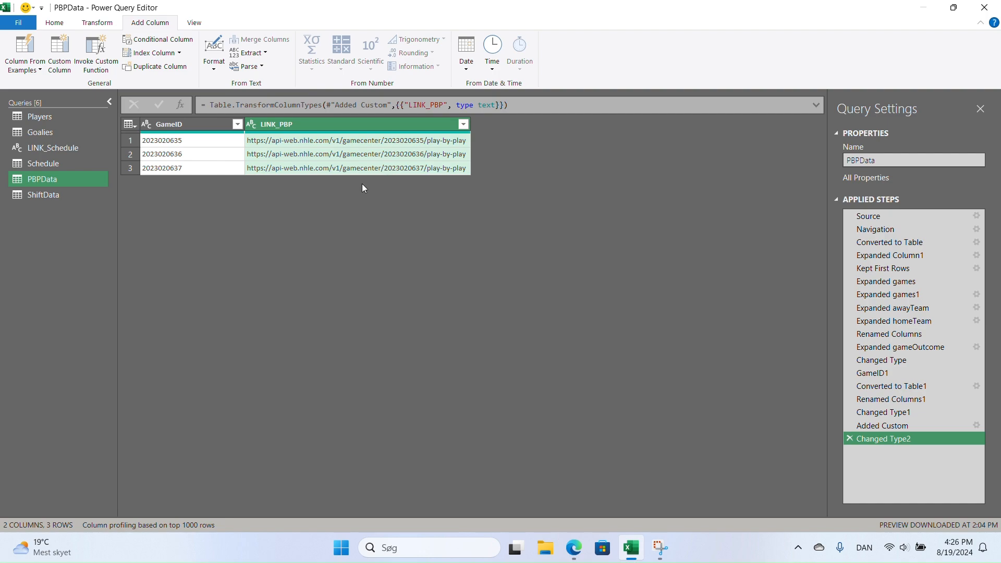
left_click(343, 144)
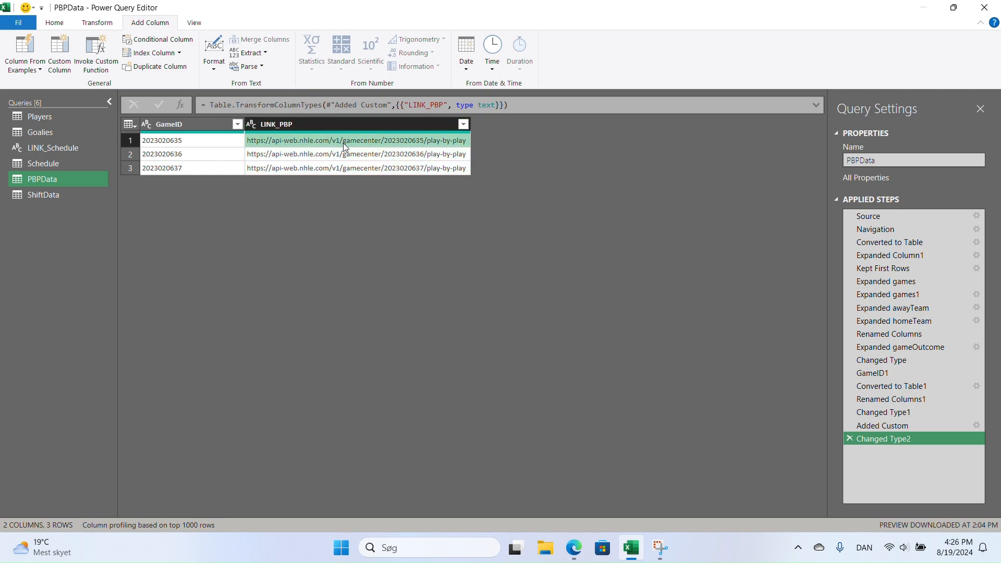
left_click_drag(377, 452, 135, 441)
key("ctrl+c")
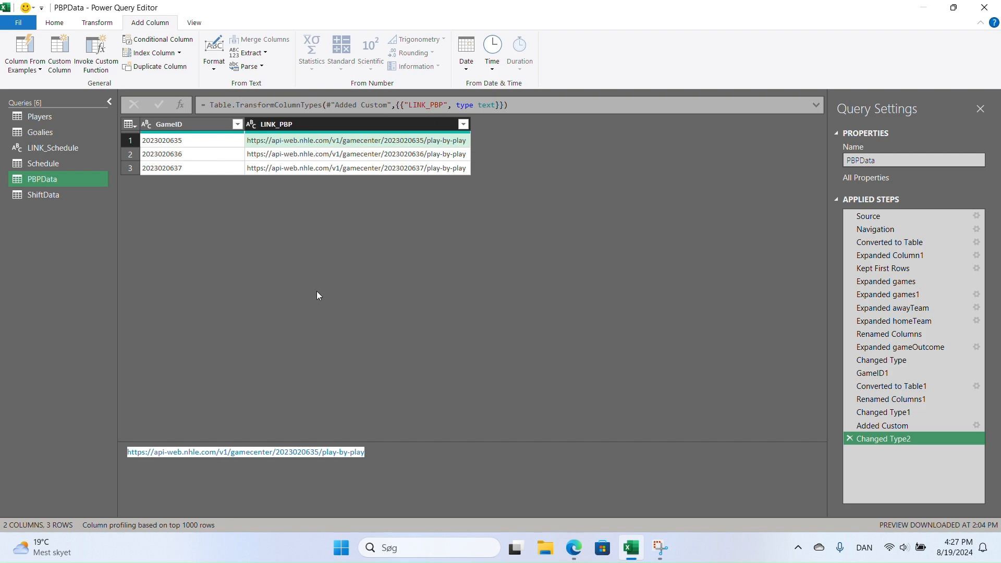
left_click(54, 23)
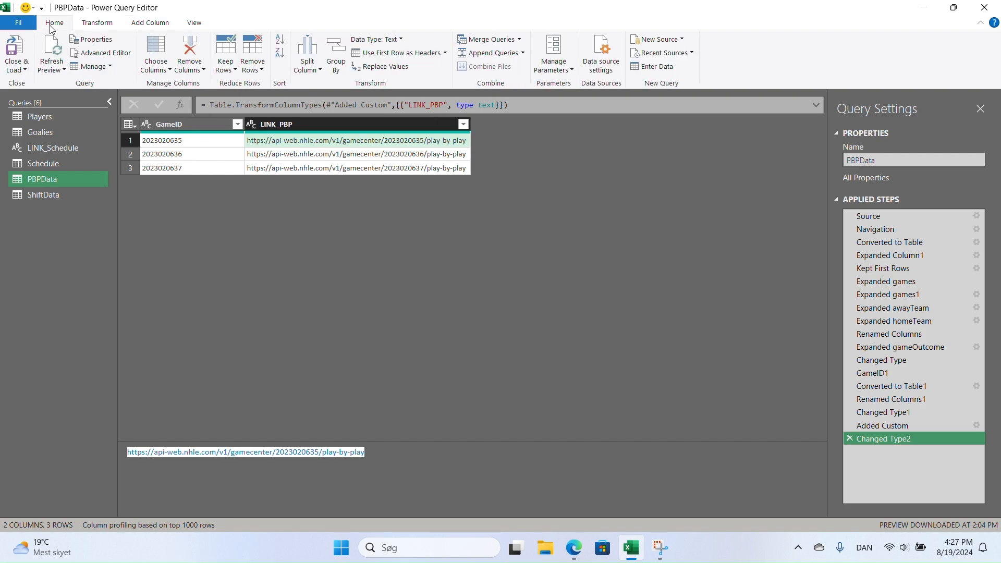
left_click(678, 40)
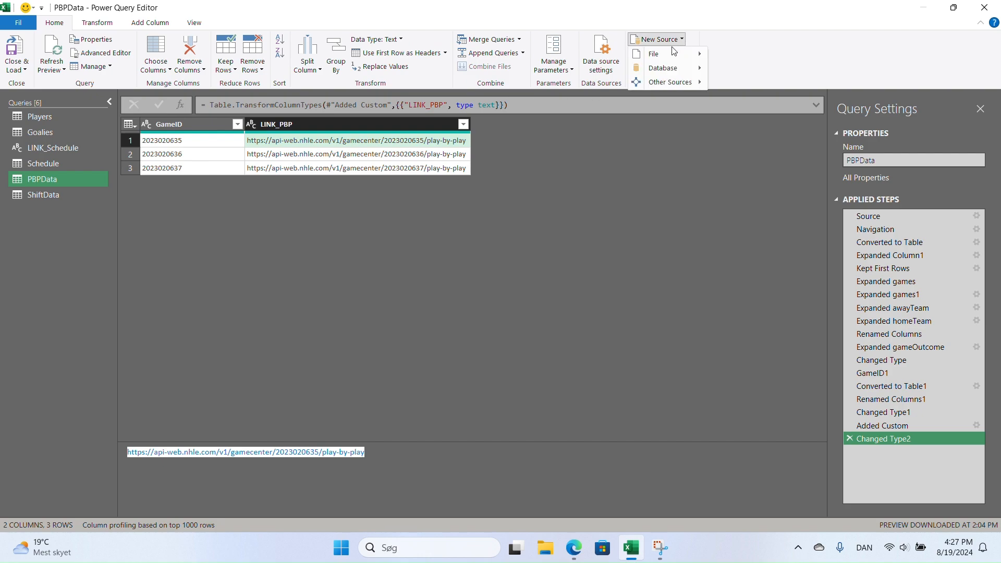
mouse_move(671, 88)
left_click(731, 87)
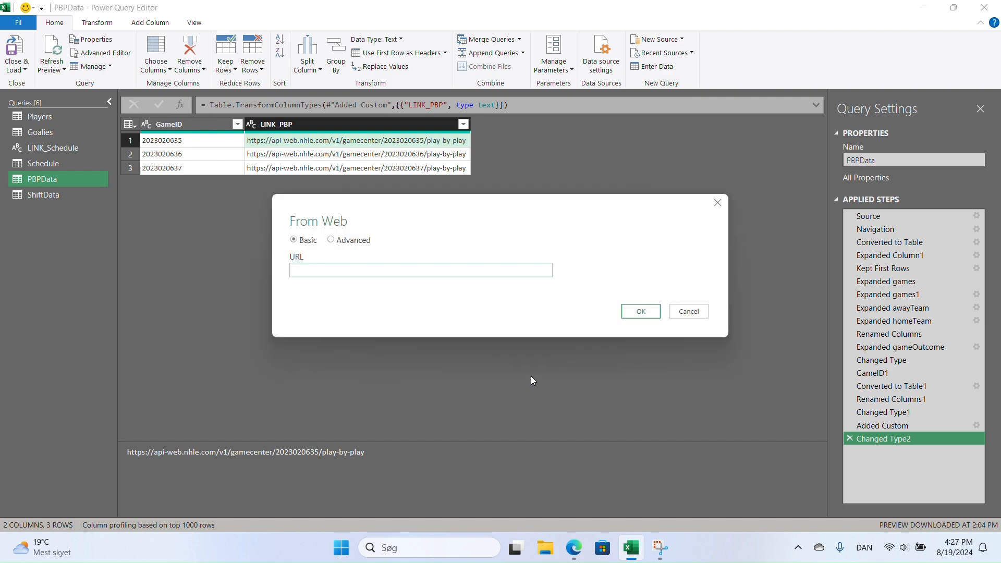
key("ctrl+v")
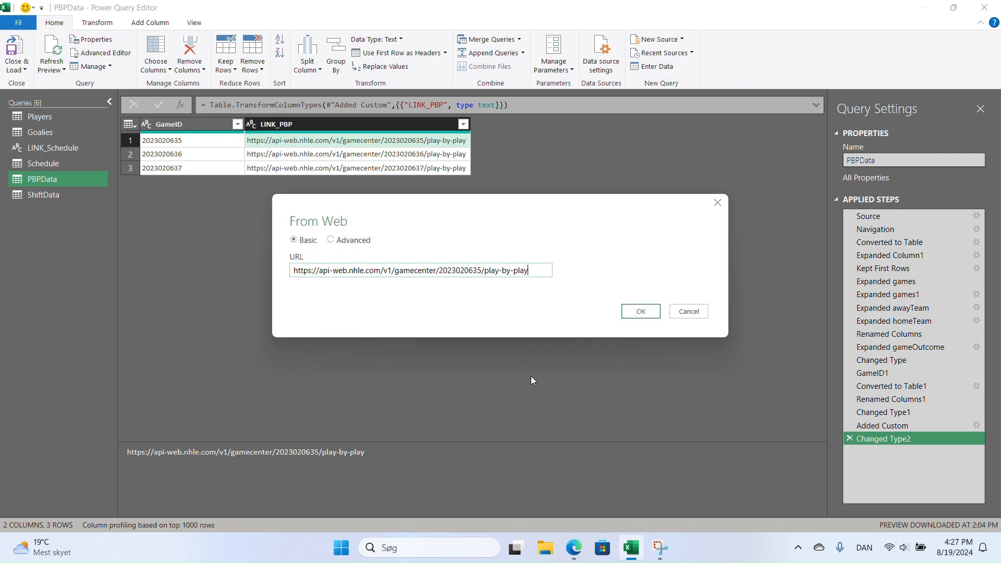
key("Return")
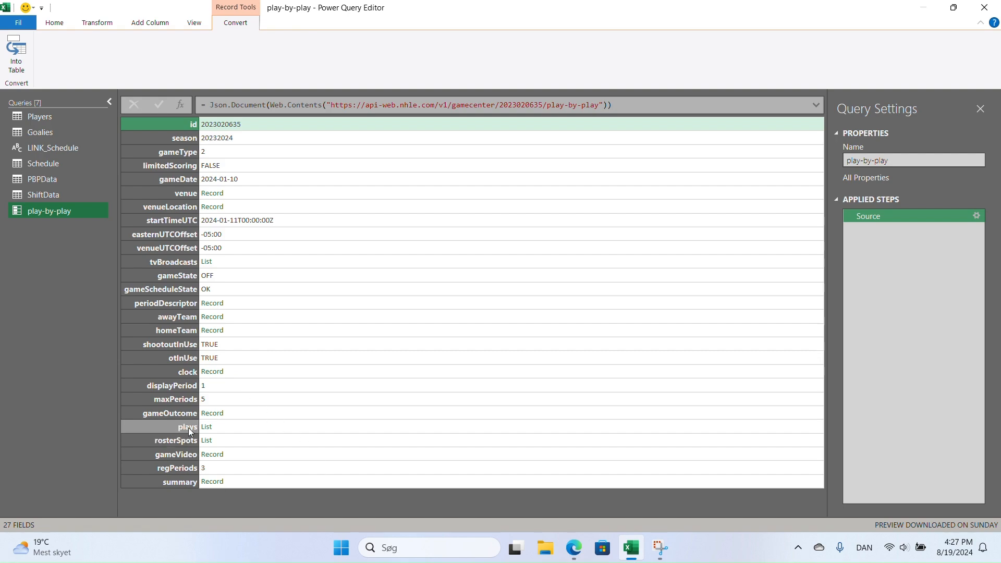
Step: Open the plays list in the play-by-play query and convert it to a table with the default settings
left_click(207, 429)
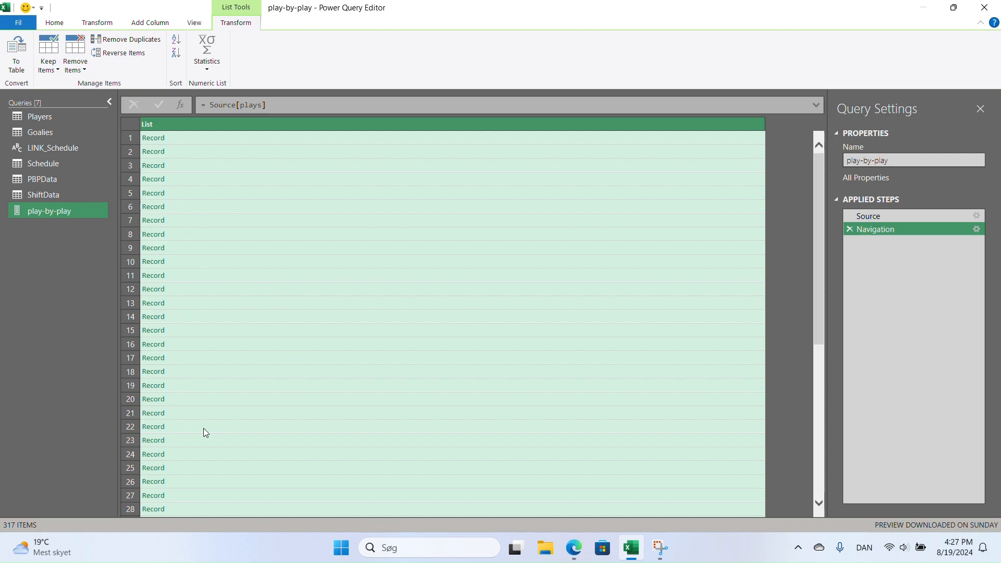
left_click(25, 48)
left_click(642, 326)
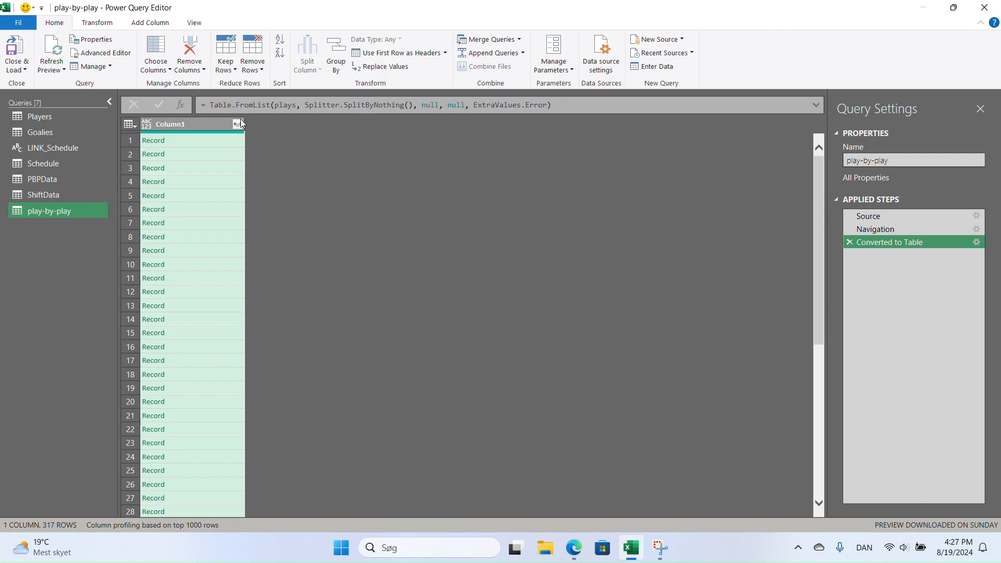
Step: Check the expandable fields in Column1 of the play-by-play query and review the record at its Source step
left_click(238, 124)
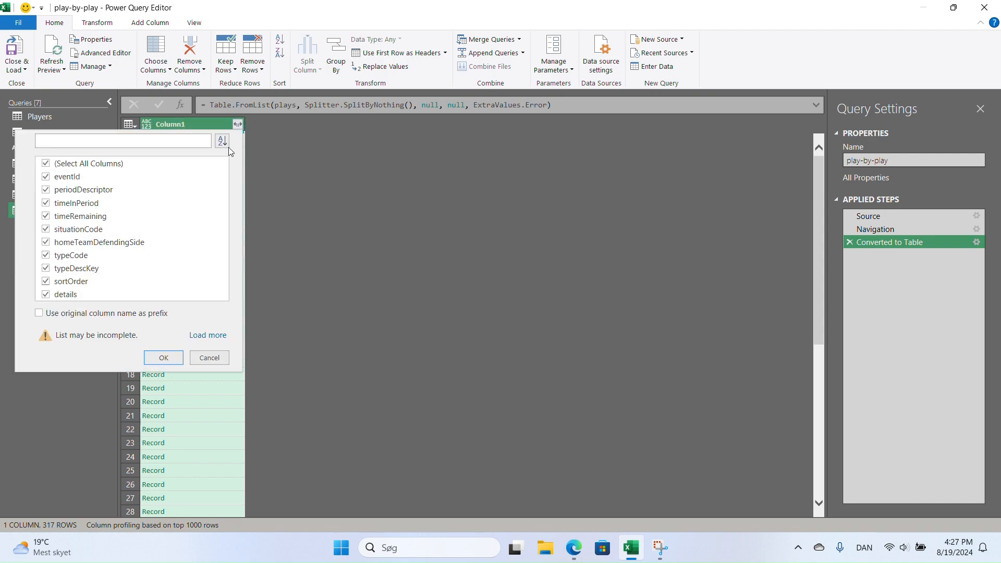
left_click(240, 124)
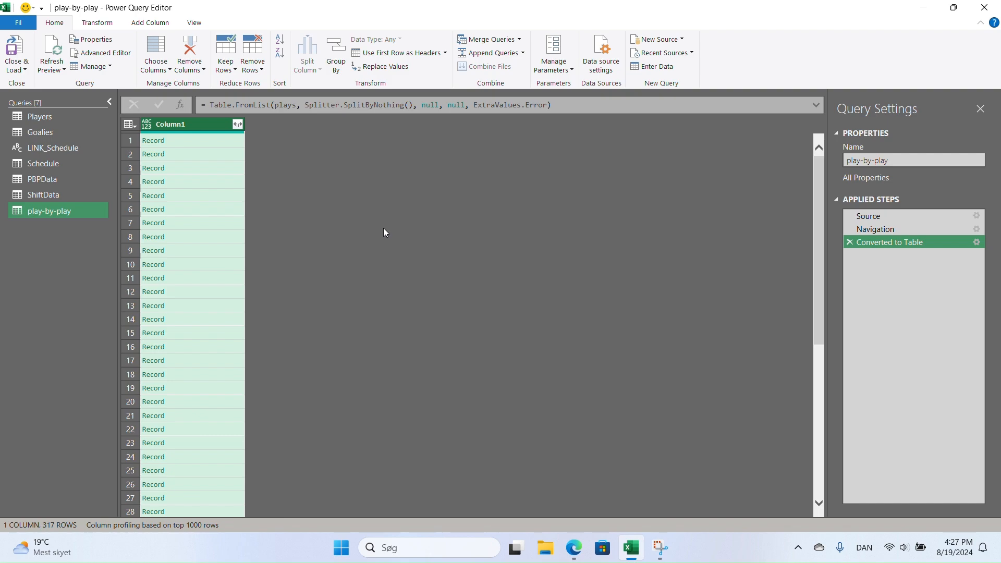
left_click(906, 212)
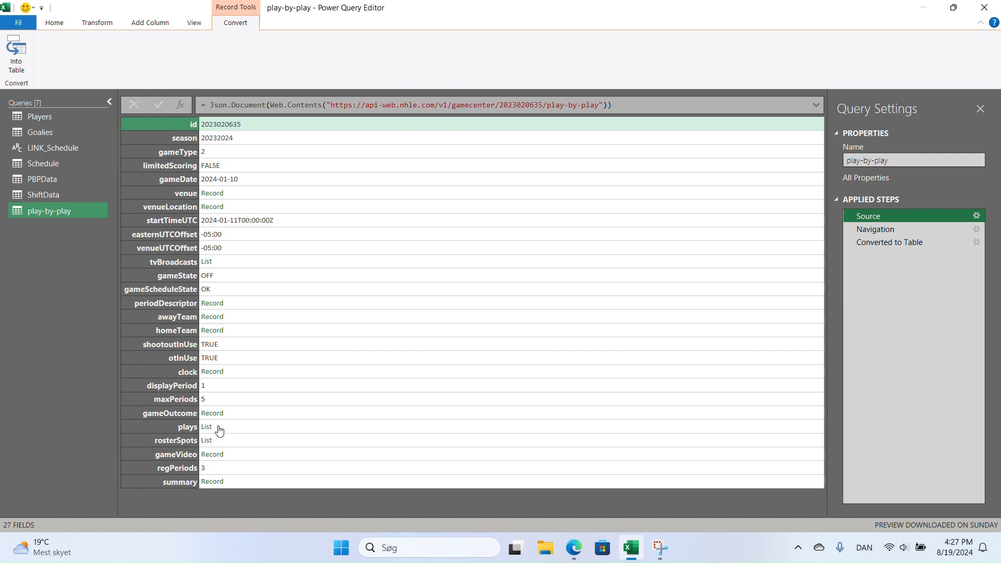
left_click(893, 241)
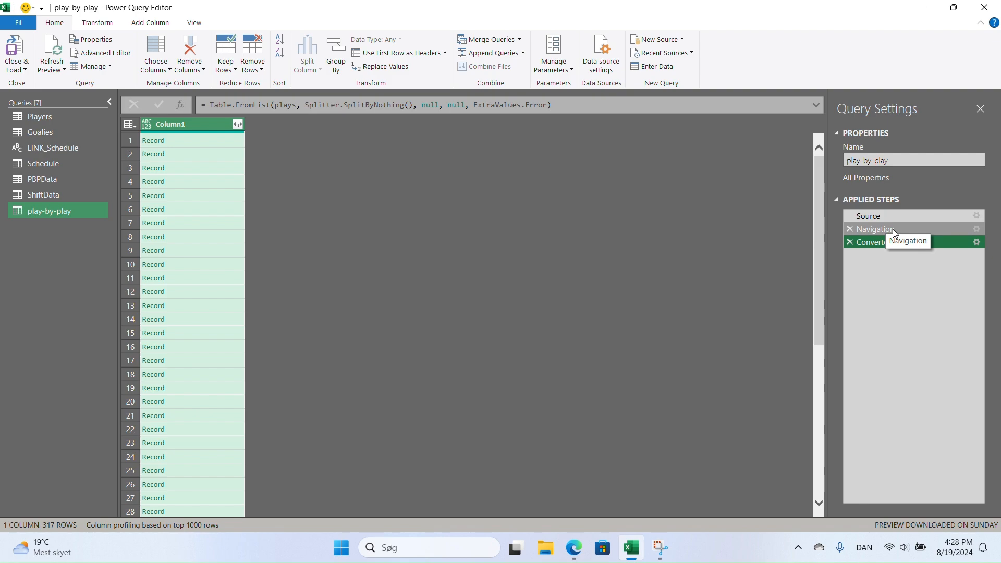
left_click(569, 70)
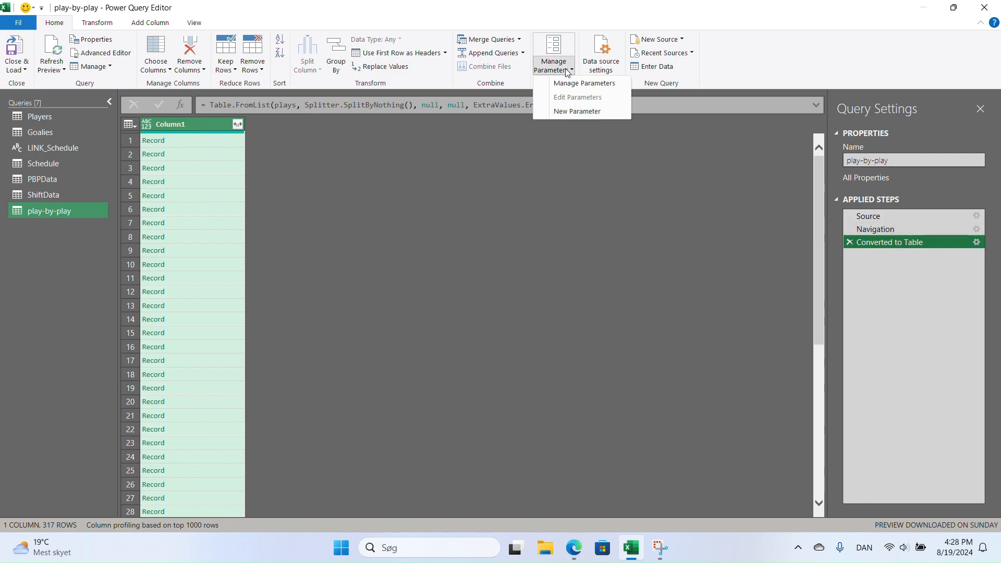
left_click(578, 110)
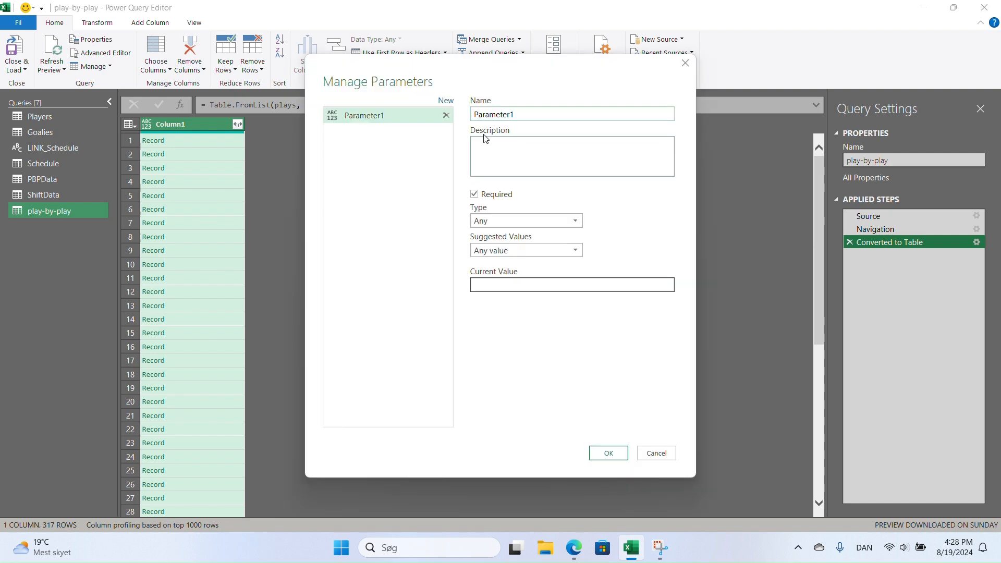
double_click(520, 115)
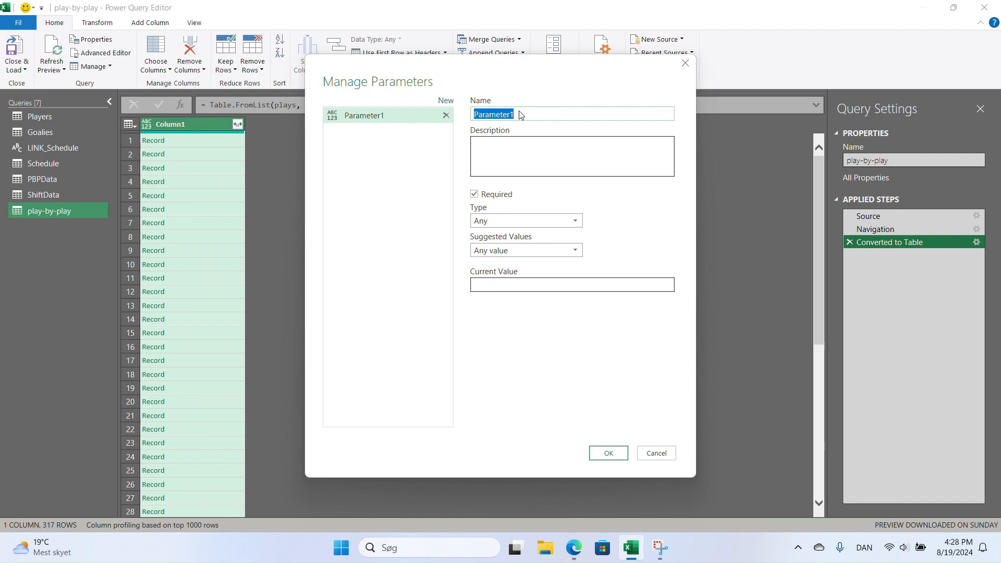
type("LINK_PBP")
left_click(524, 221)
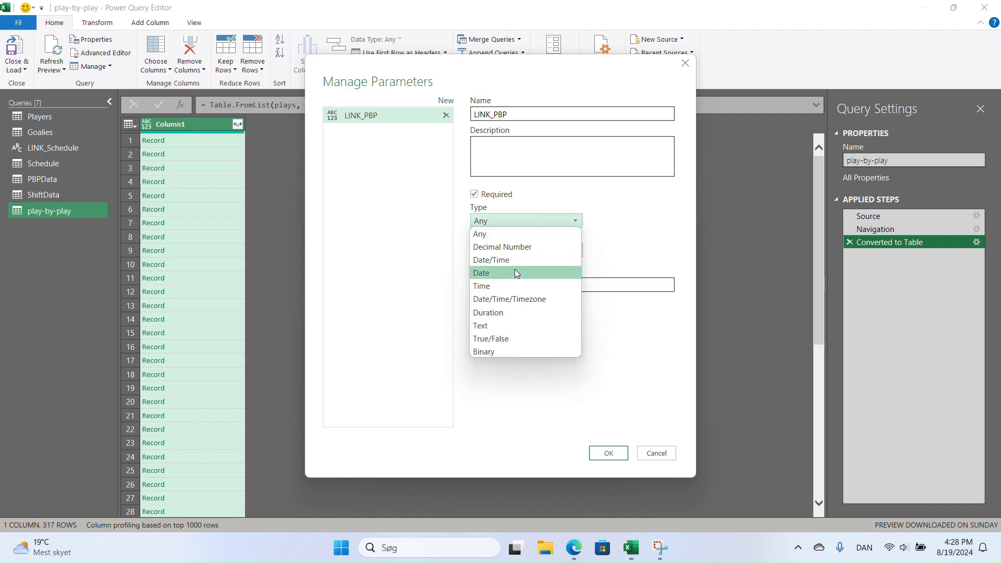
left_click(498, 324)
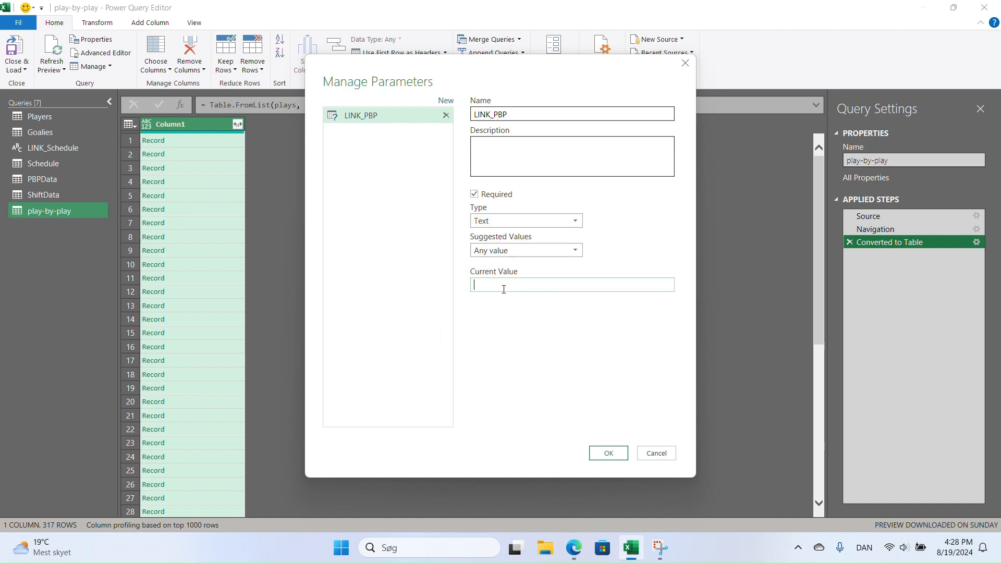
key("ctrl+v")
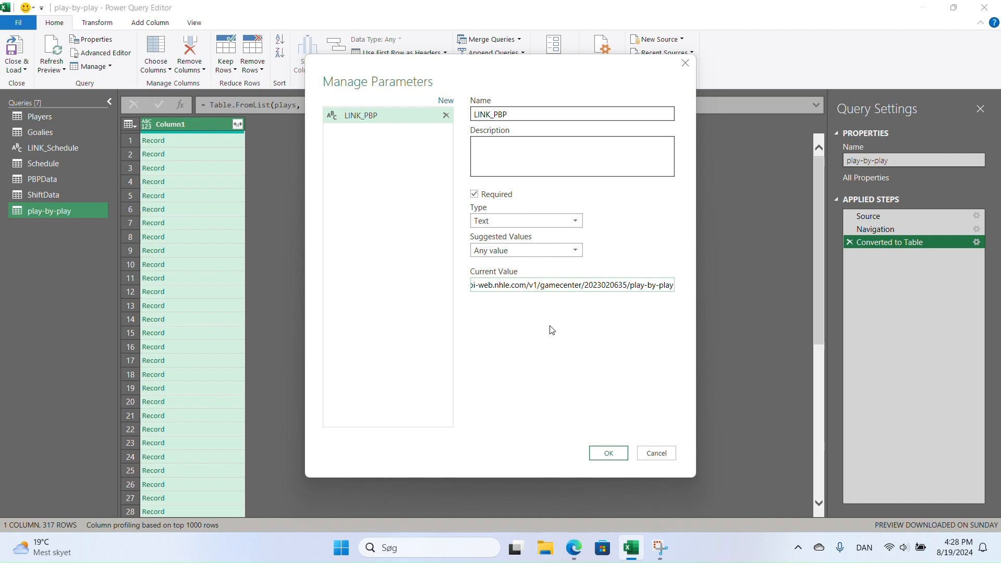
left_click(609, 453)
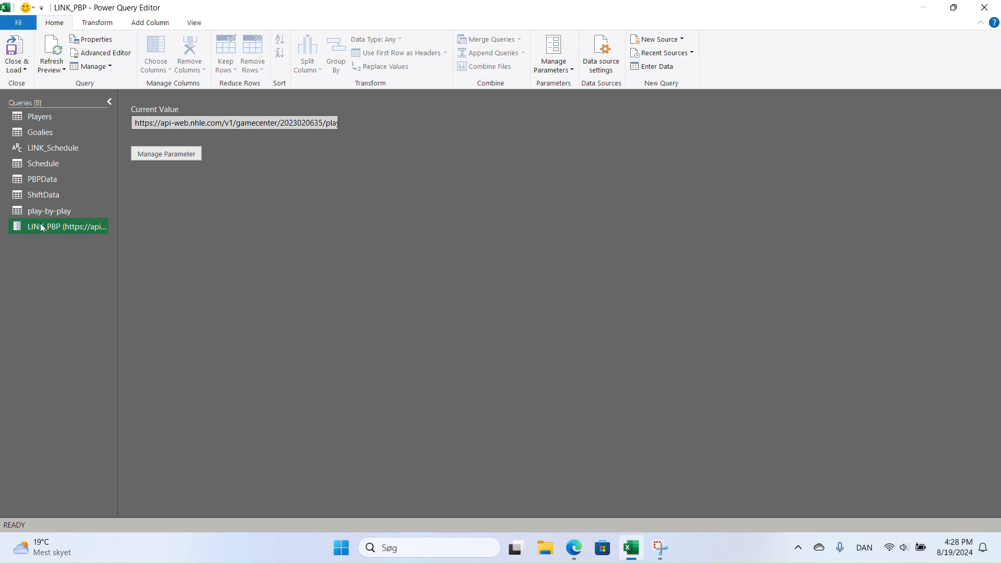
Step: Replace the hard-coded web address in the play-by-play query's Source step with the LINK_PBP parameter and check the source
left_click(49, 211)
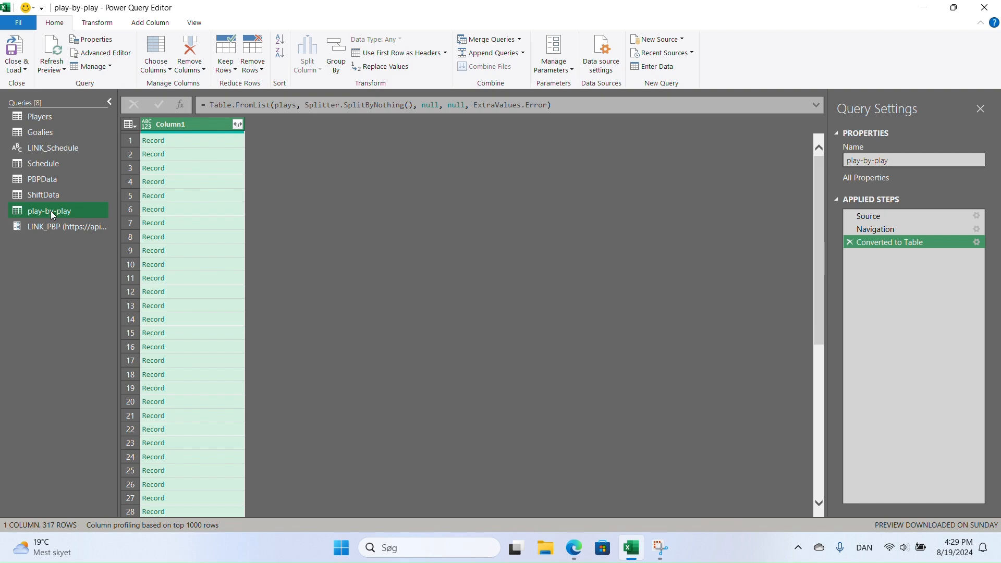
left_click(868, 216)
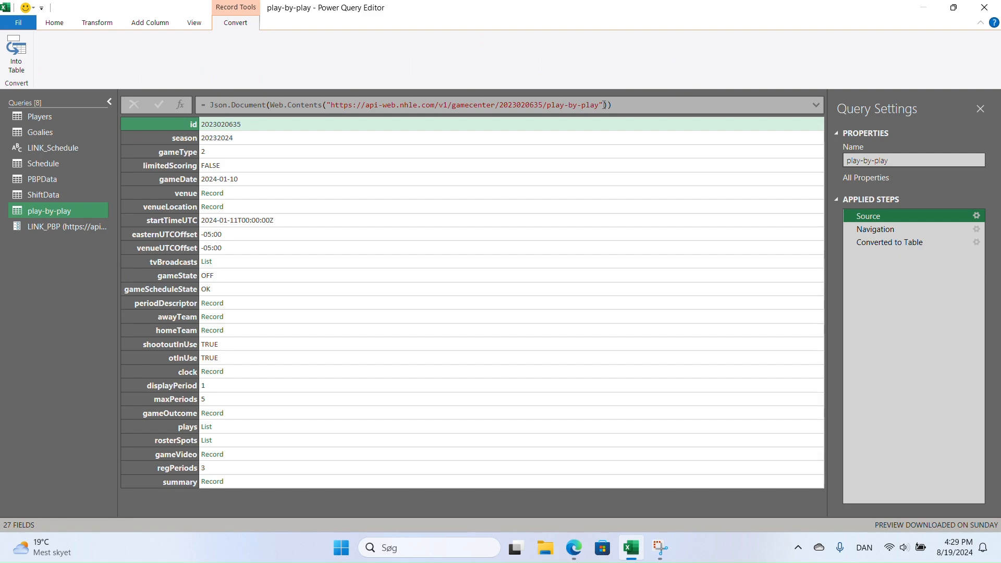
left_click_drag(604, 105, 432, 99)
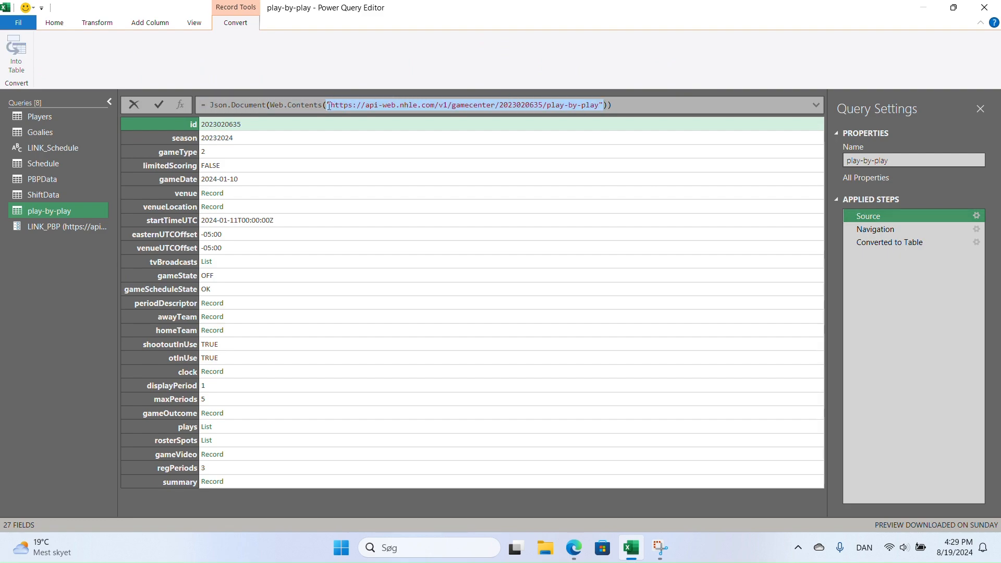
key("BackSpace")
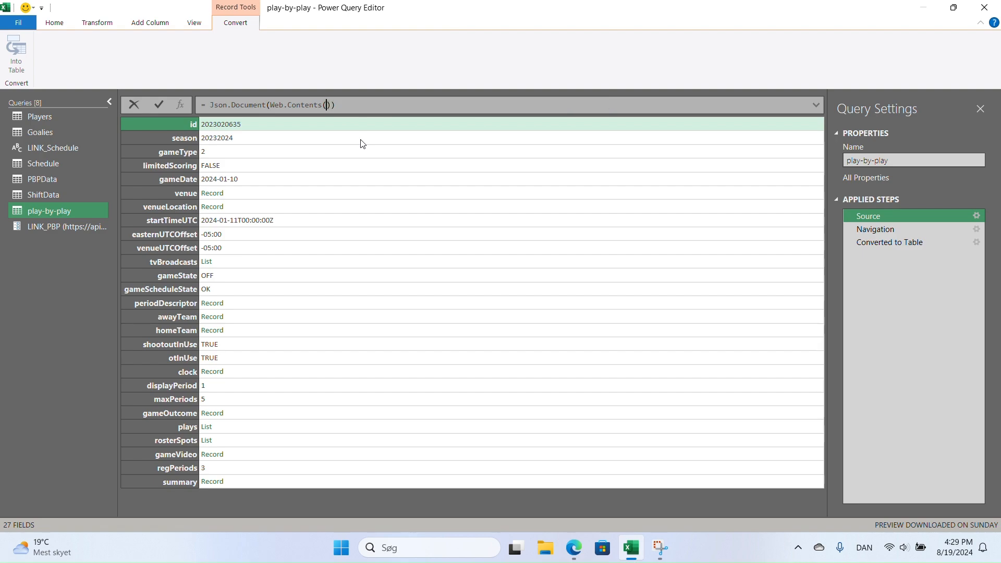
type("LINK")
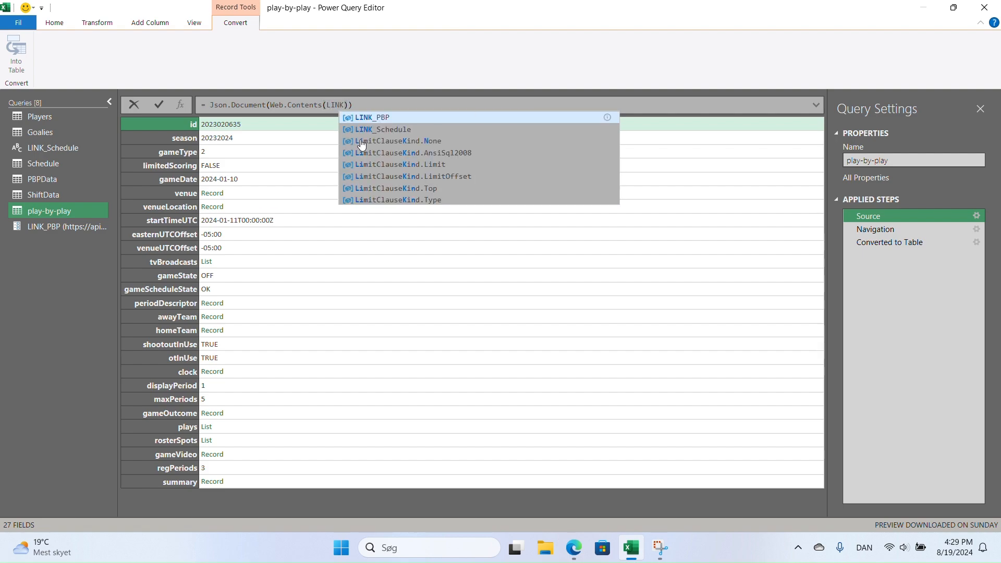
key("Tab")
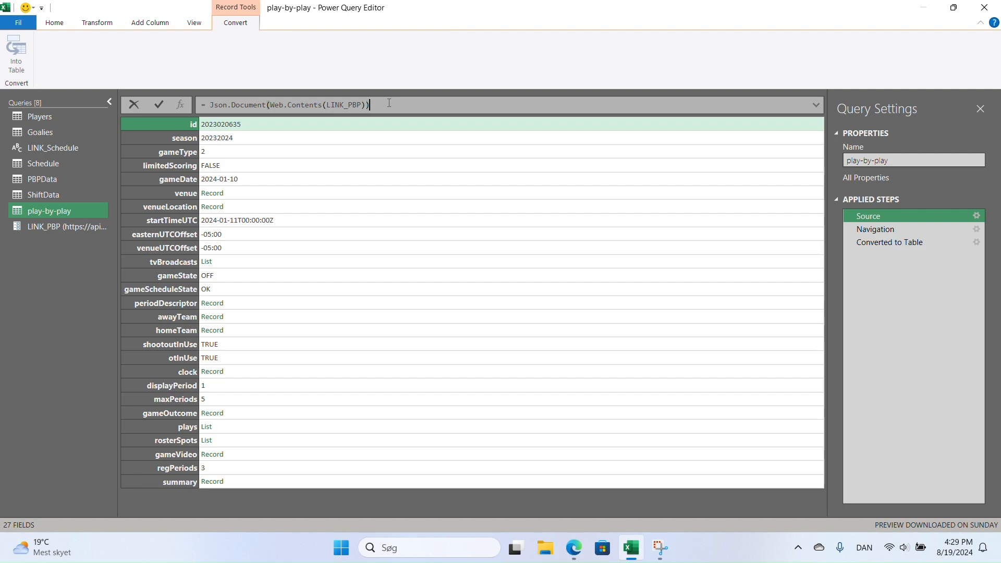
key("Return")
left_click_drag(889, 222, 915, 240)
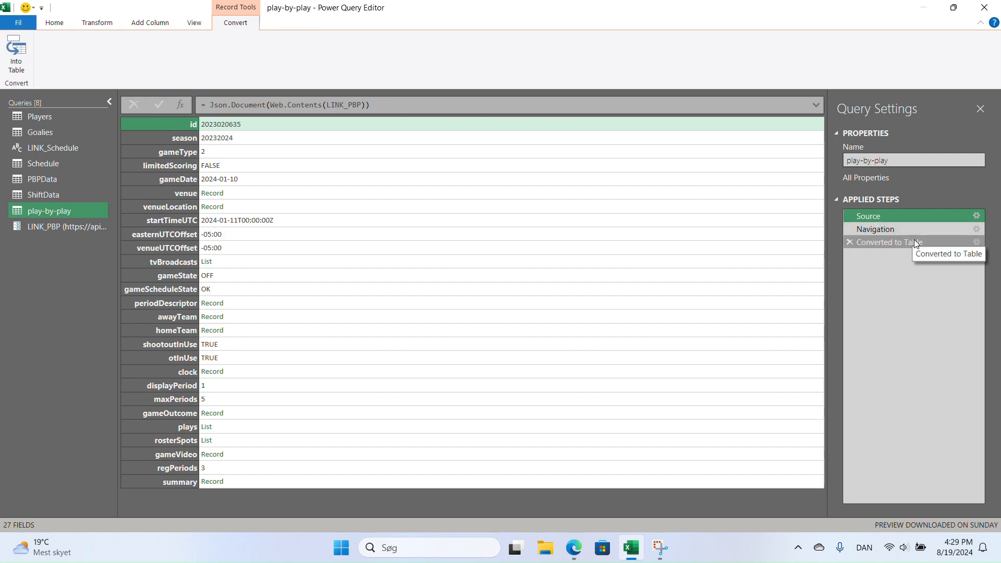
left_click(65, 227)
left_click(50, 209)
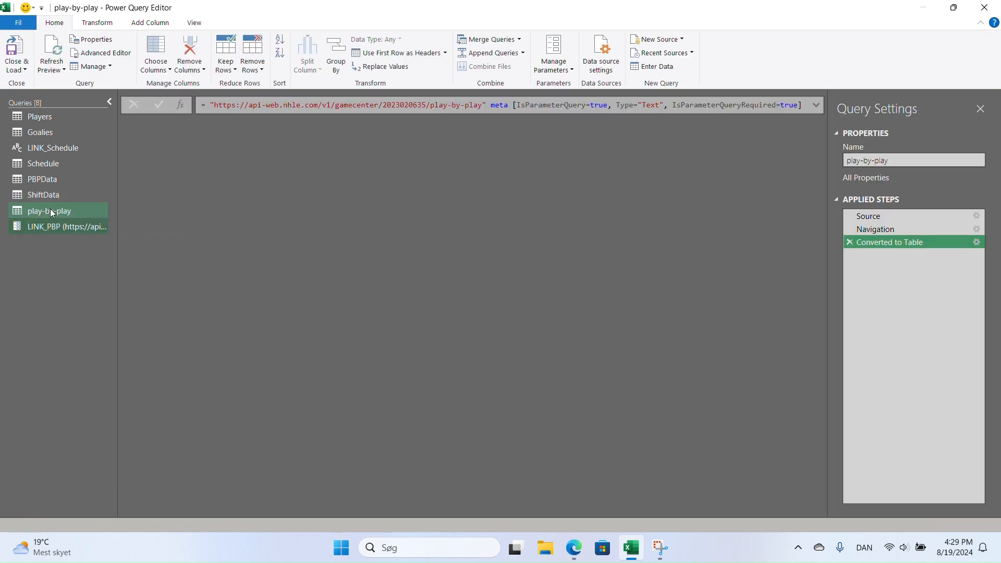
left_click(906, 212)
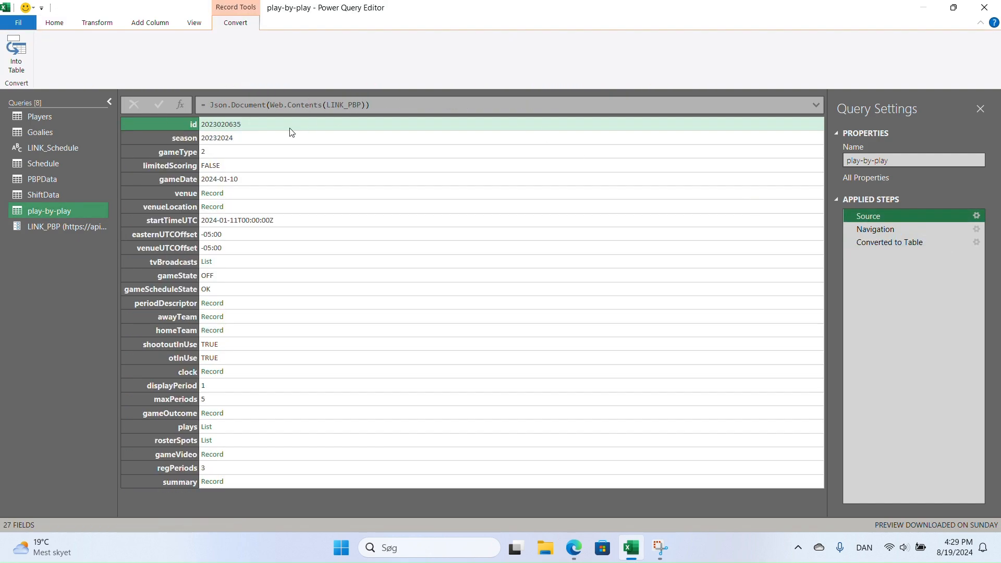
Step: Replace the hard-coded web address in the Schedule query's Source step with LINK_Schedule and check the link that query holds
left_click(58, 162)
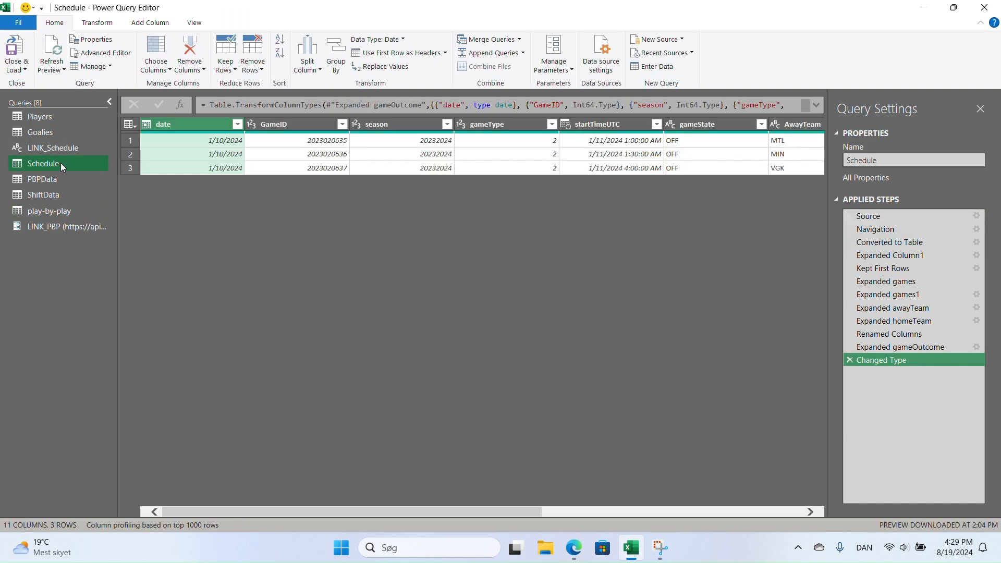
left_click(877, 216)
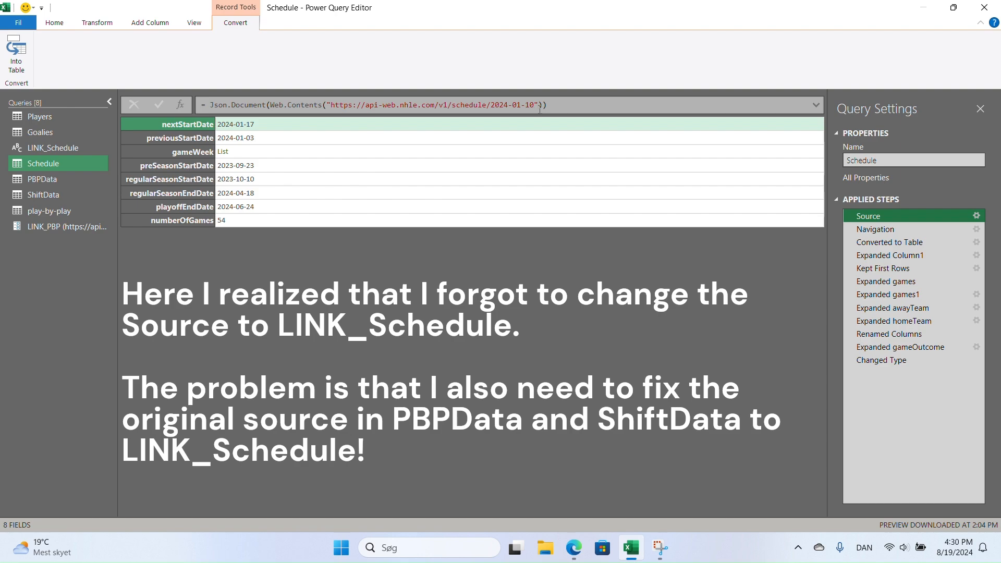
left_click(538, 107)
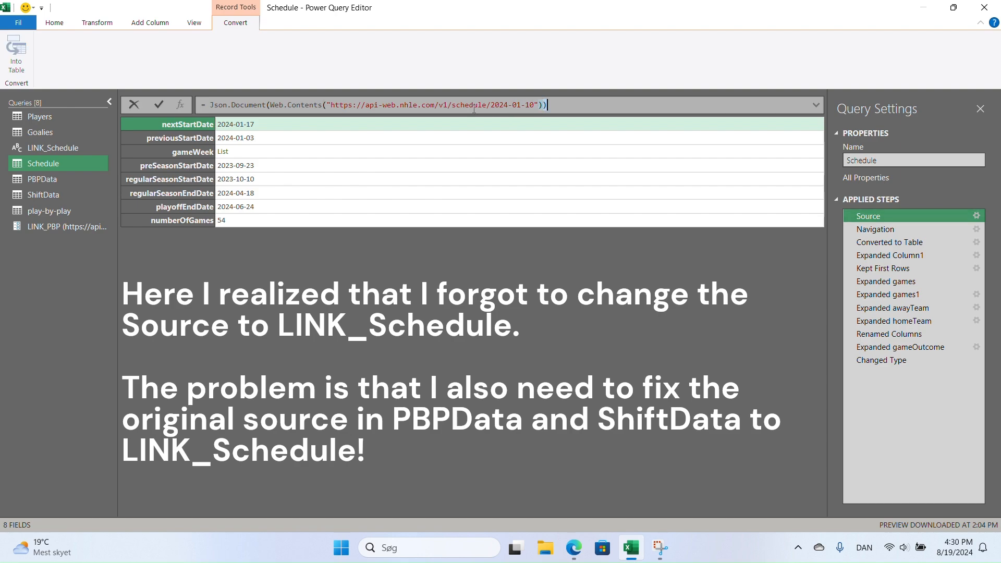
key("ctrl+a")
left_click(328, 105, "shift")
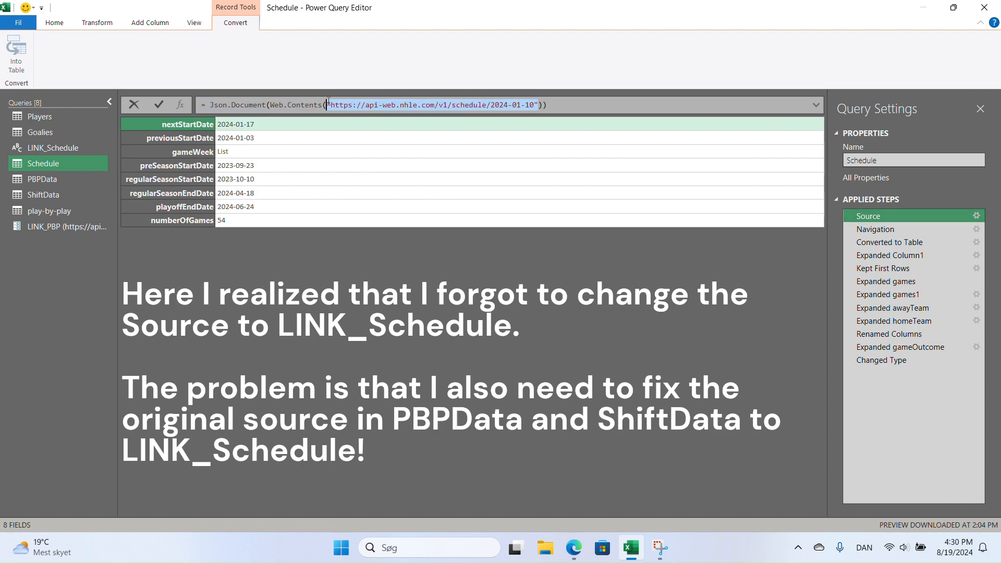
key("BackSpace")
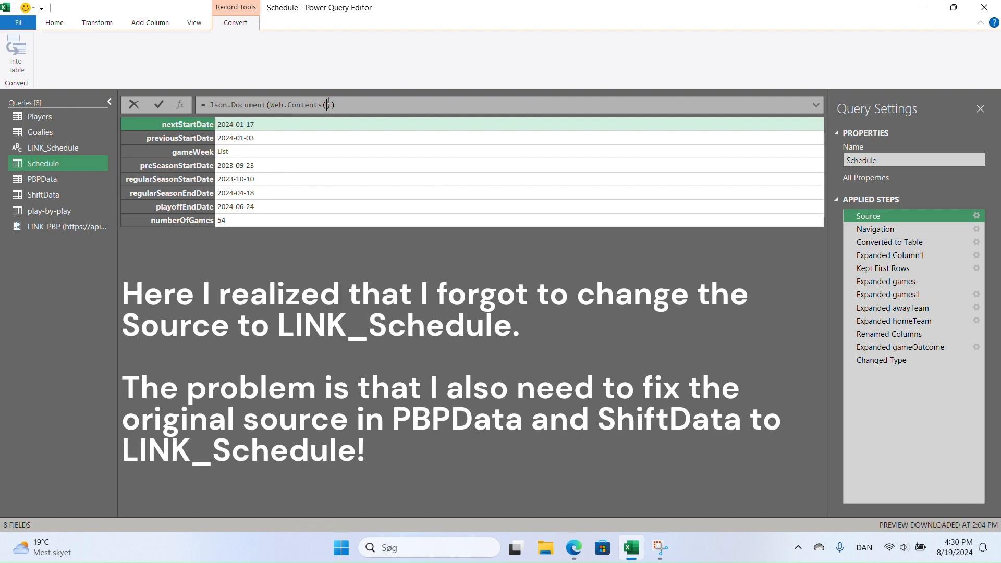
type("LINK_Schedule")
key("Down")
key("Tab")
key("Return")
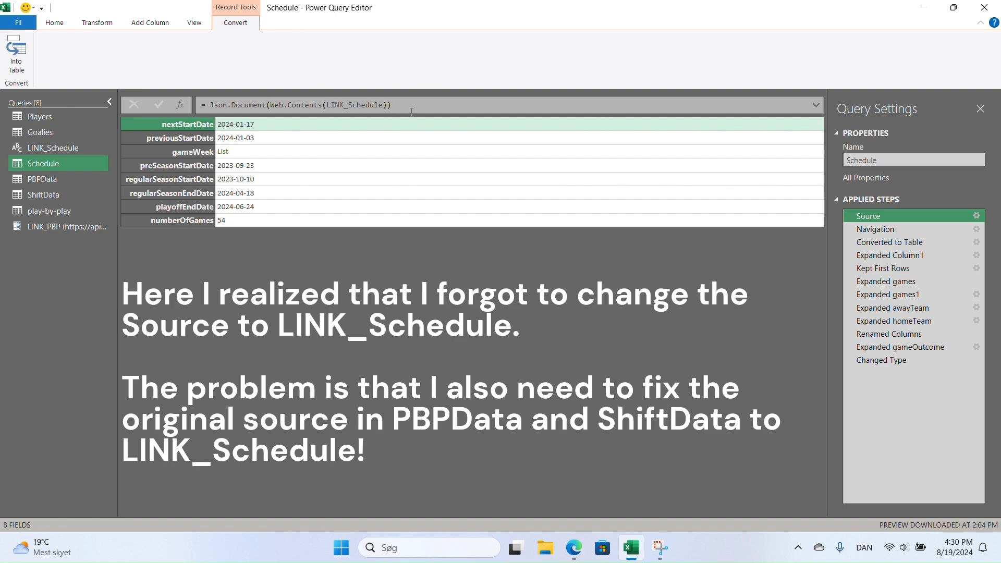
left_click(66, 149)
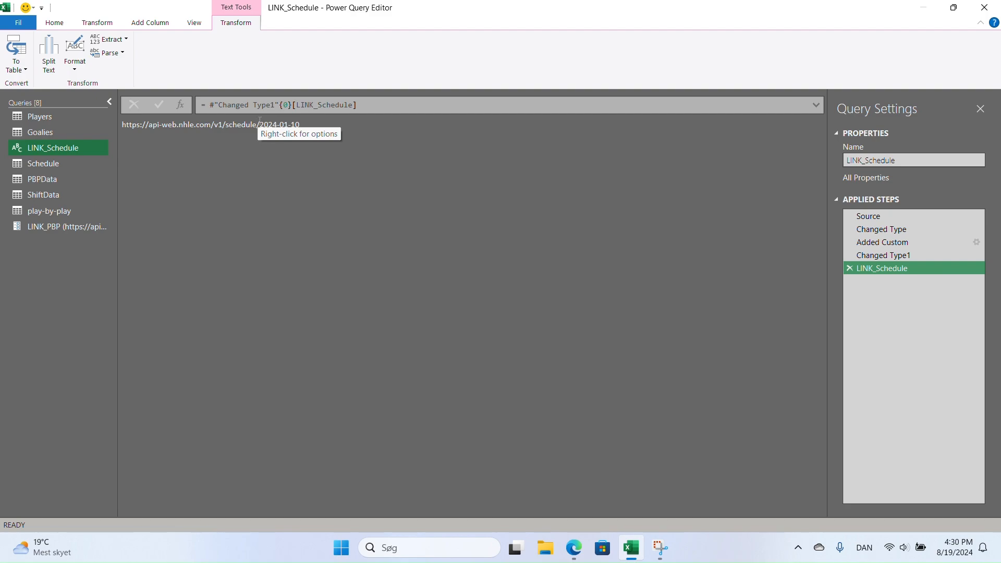
Step: Create a function named fnPBP from the play-by-play query
left_click(54, 212)
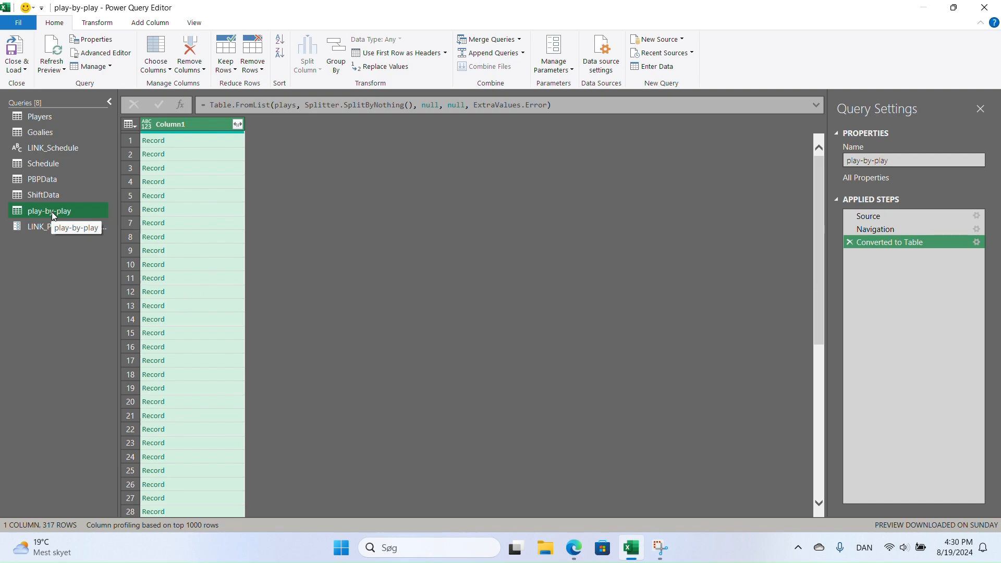
left_click(887, 221)
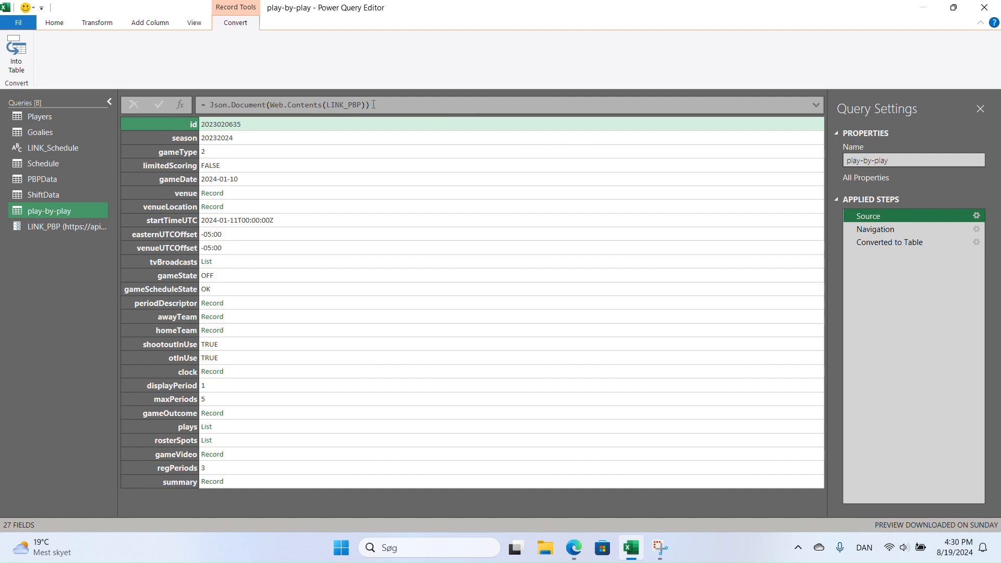
right_click(57, 214)
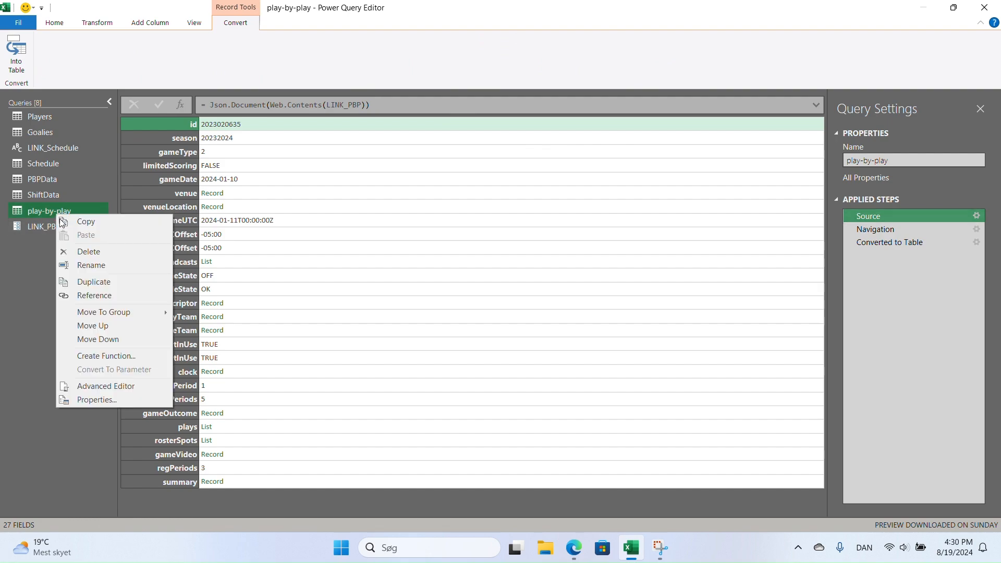
left_click(106, 356)
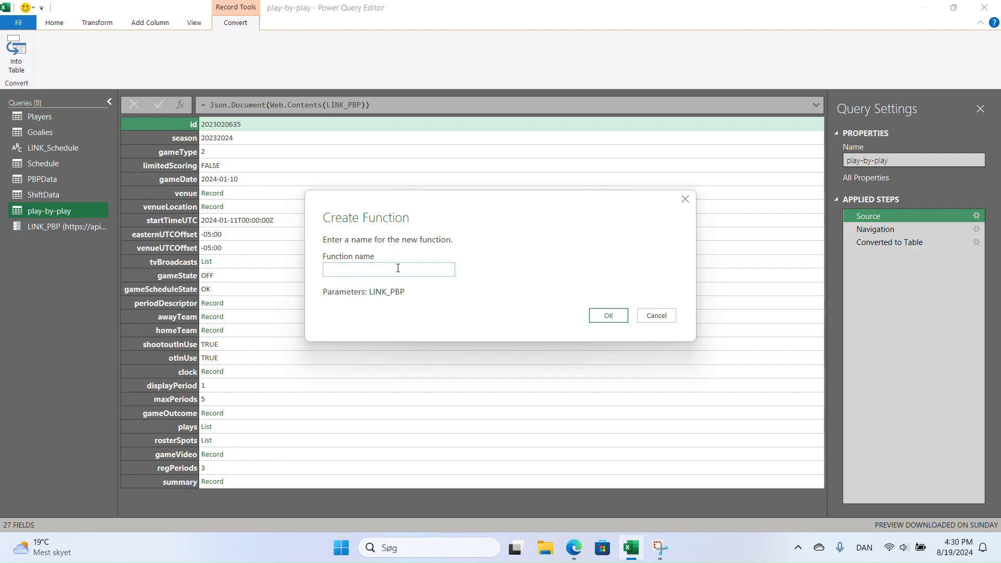
type("fnPBP")
left_click(605, 315)
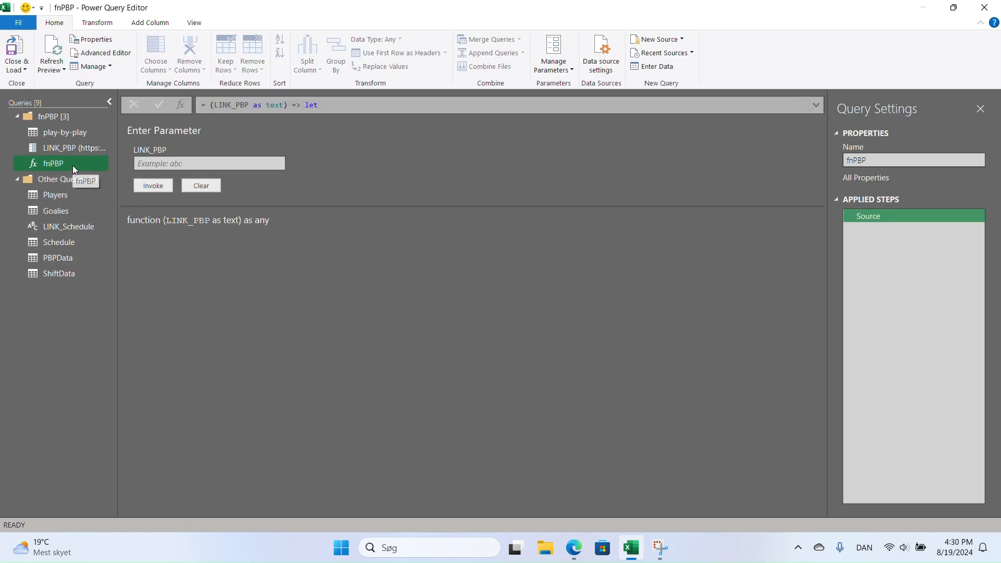
left_click(145, 161)
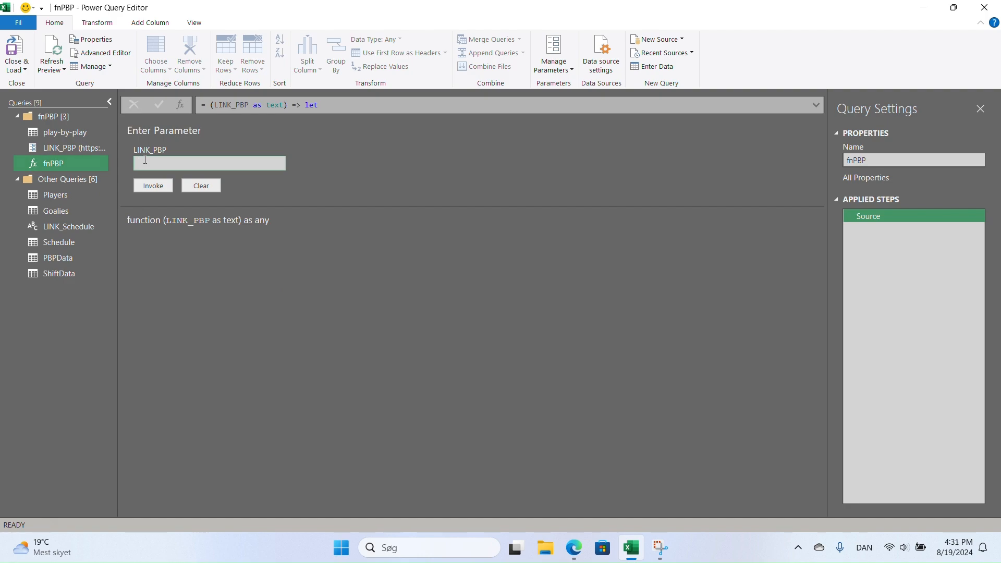
key("ctrl+v")
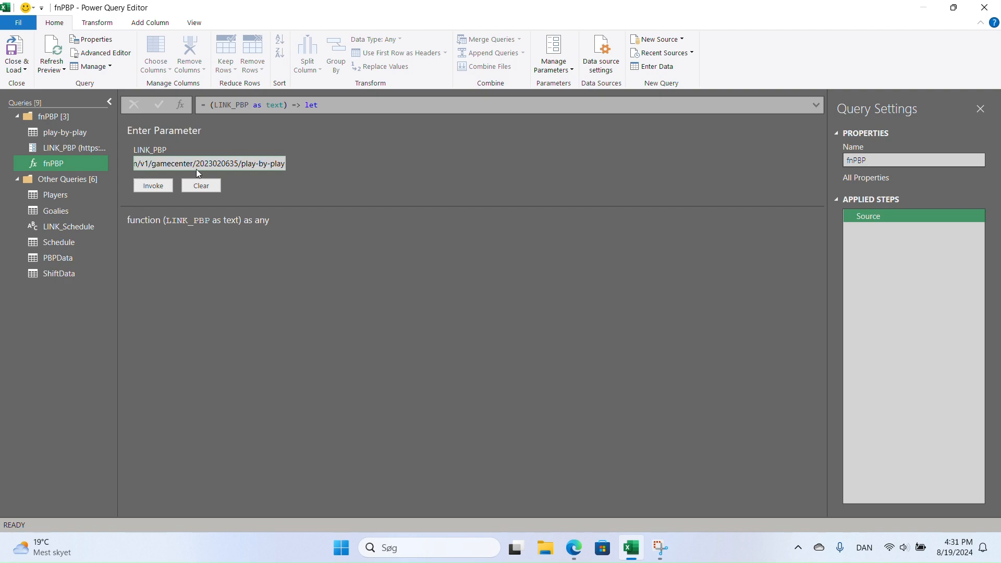
left_click(168, 187)
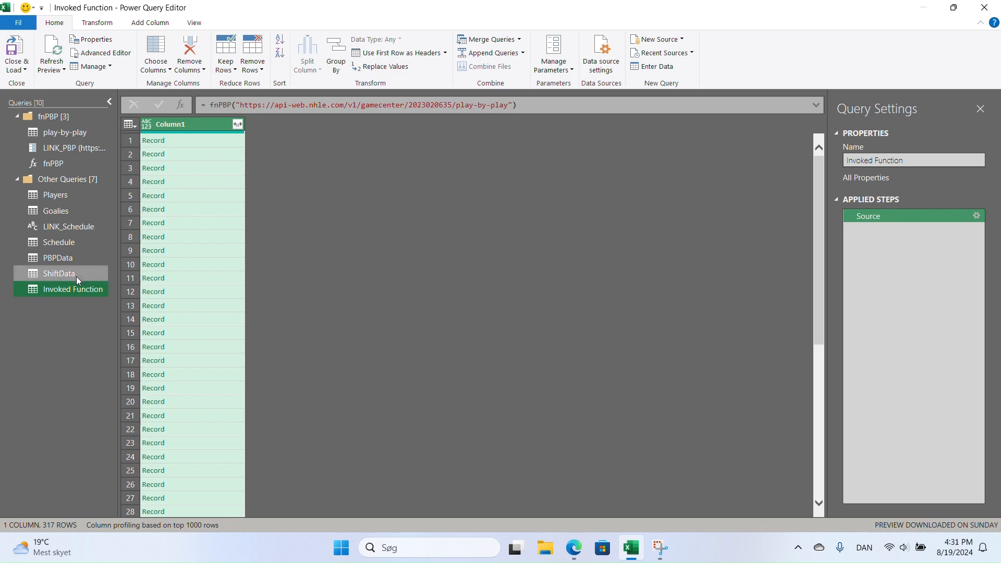
Step: Delete the Invoked Function query
right_click(74, 292)
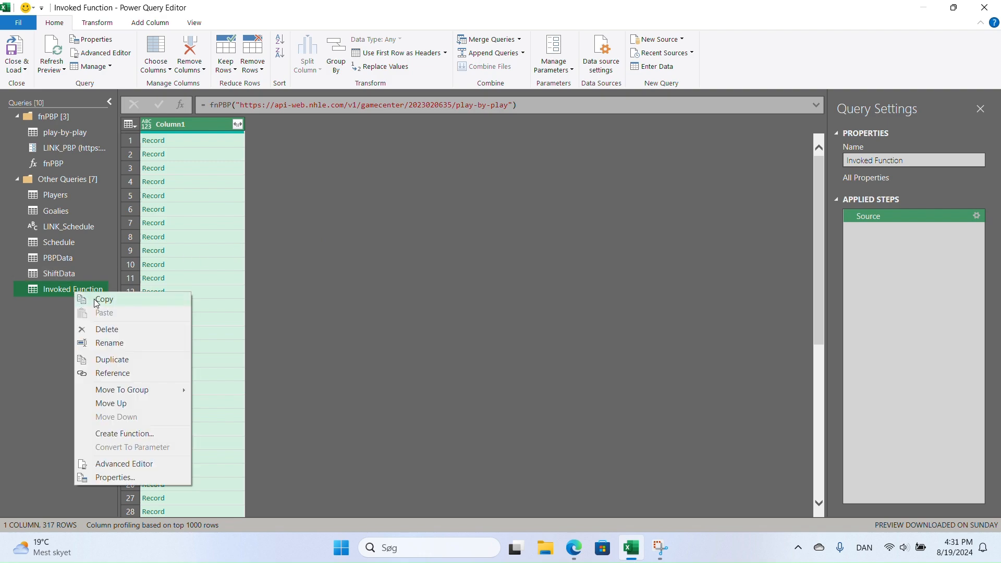
left_click(120, 334)
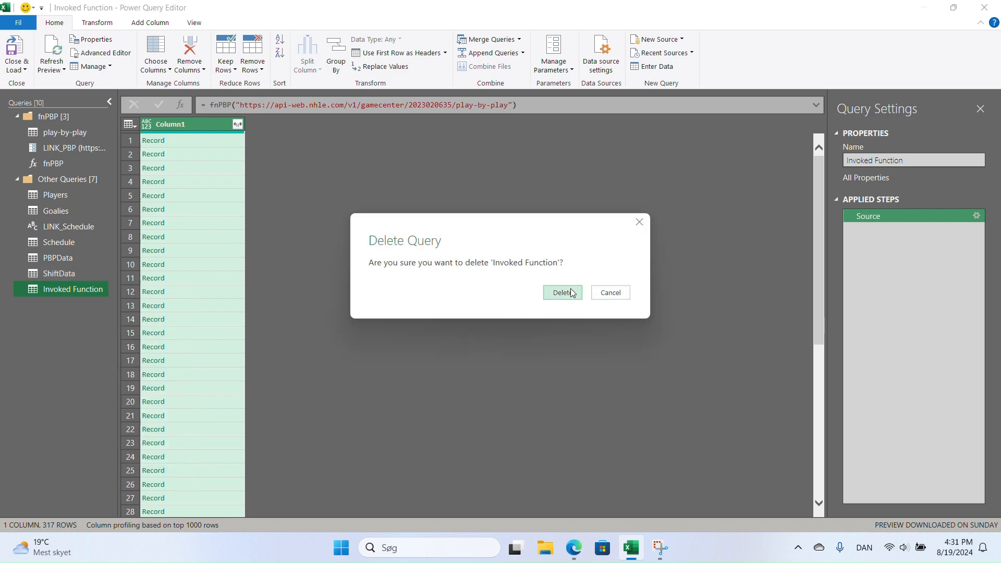
left_click(573, 290)
left_click(63, 158)
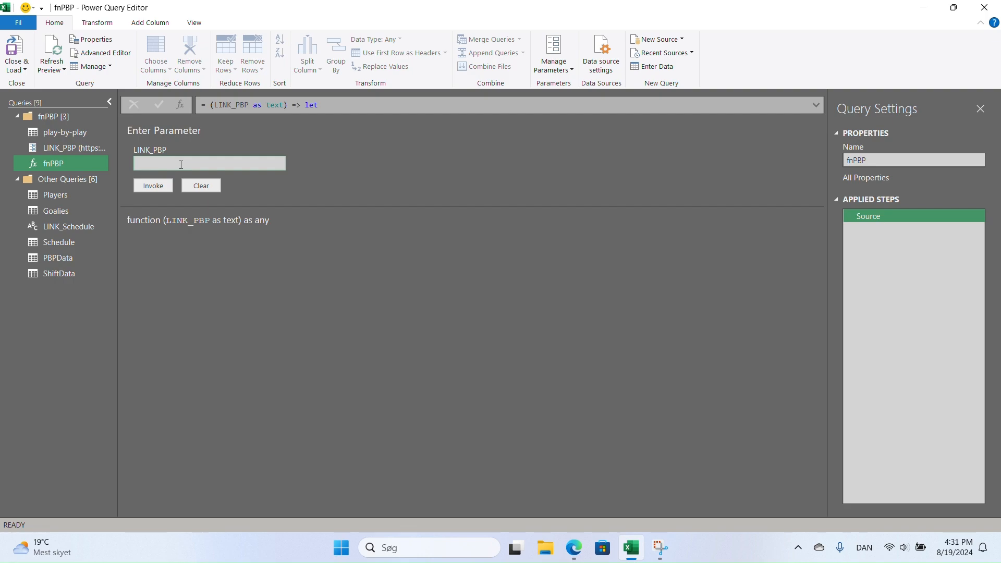
key("ctrl+v")
key("BackSpace")
type("4")
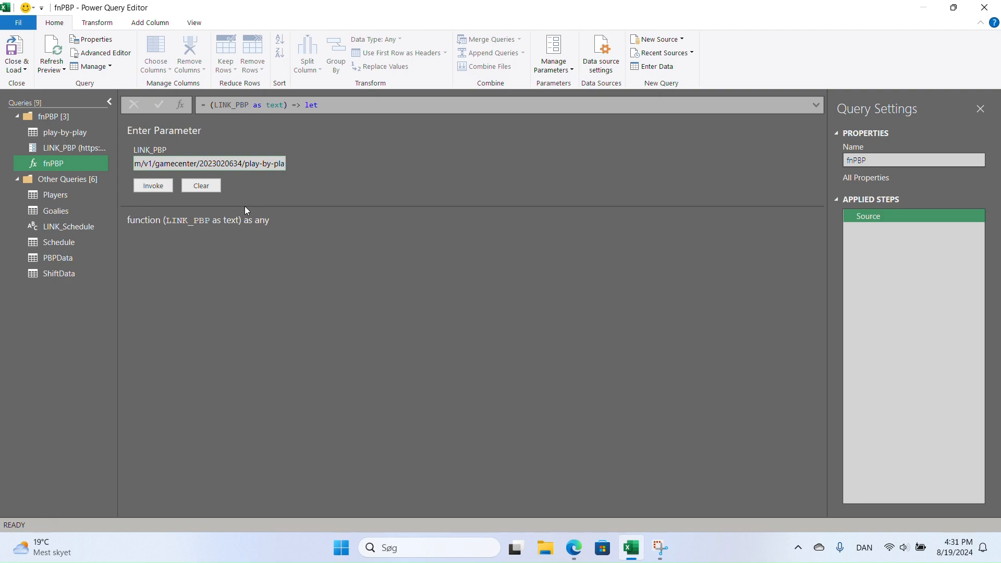
Step: Delete the play-by-play query from the fnPBP group
left_click(81, 136)
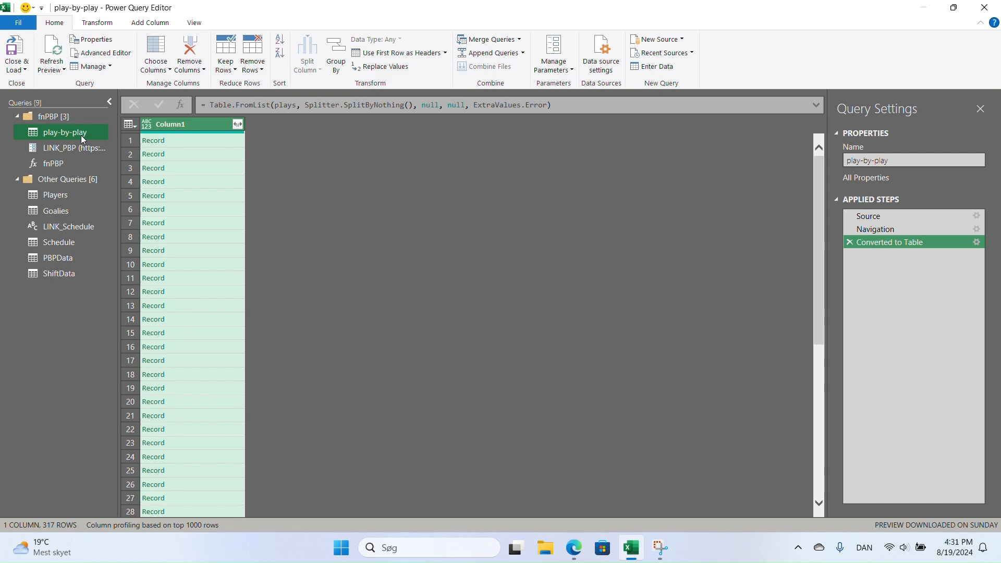
right_click(81, 136)
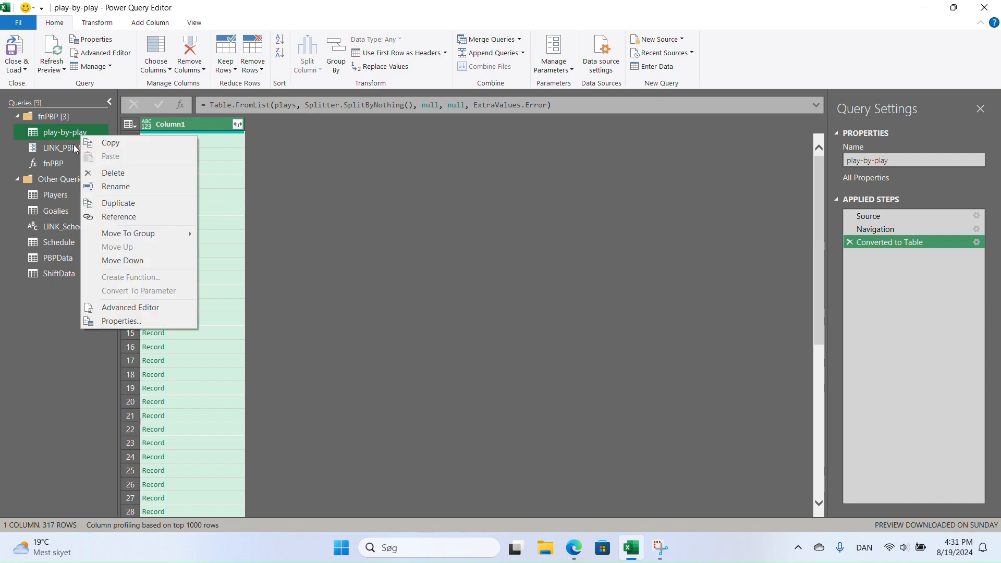
left_click(119, 180)
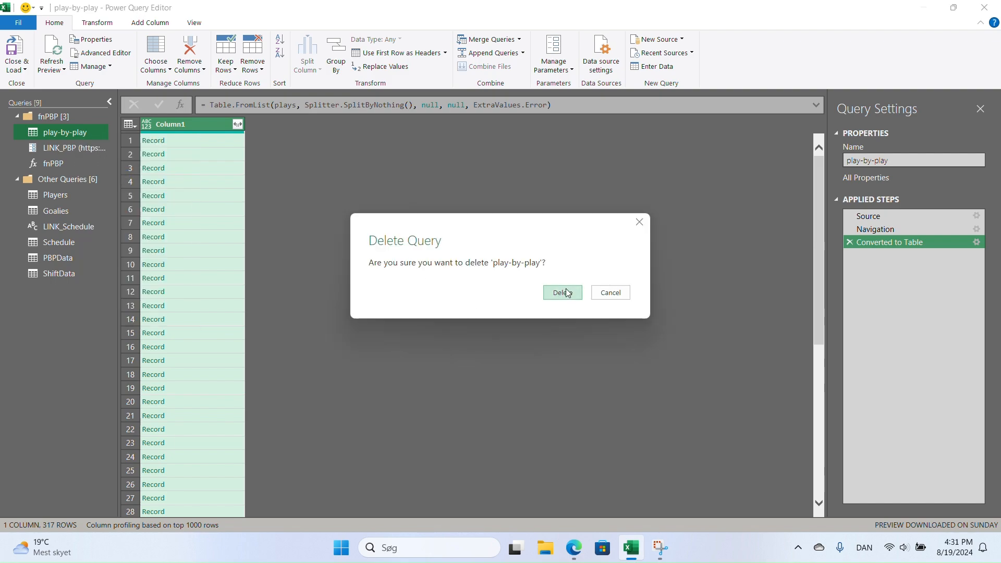
left_click(567, 293)
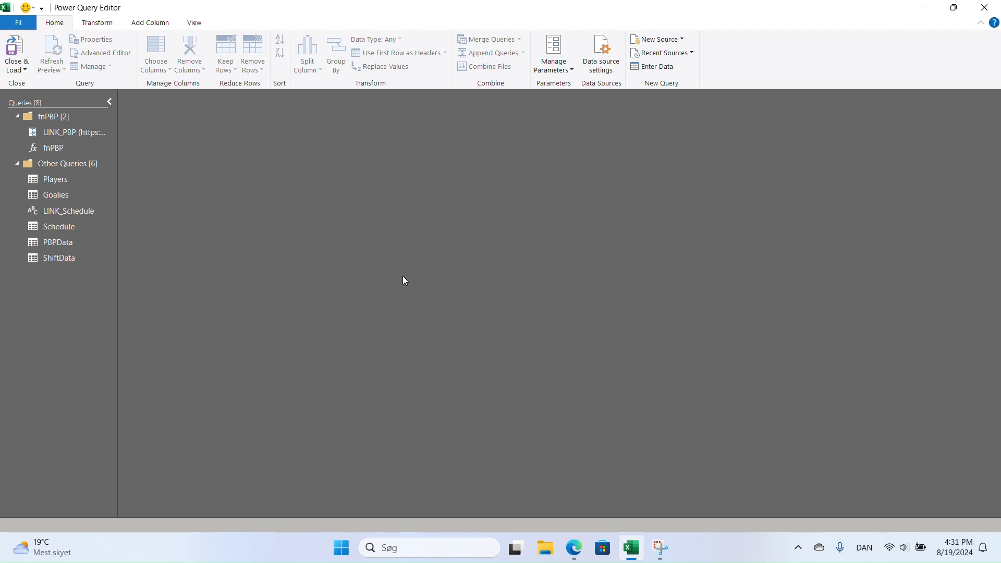
Step: Invoke the custom function fnPBP for each PBPData row, using the LINK_PBP column as its argument and fnPBP as the new column name
left_click(79, 243)
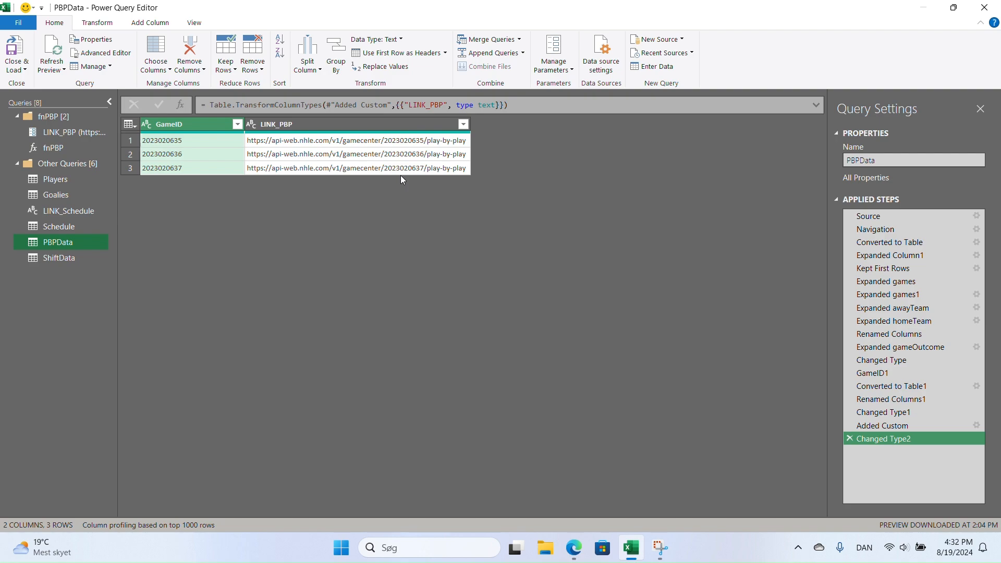
left_click(317, 124)
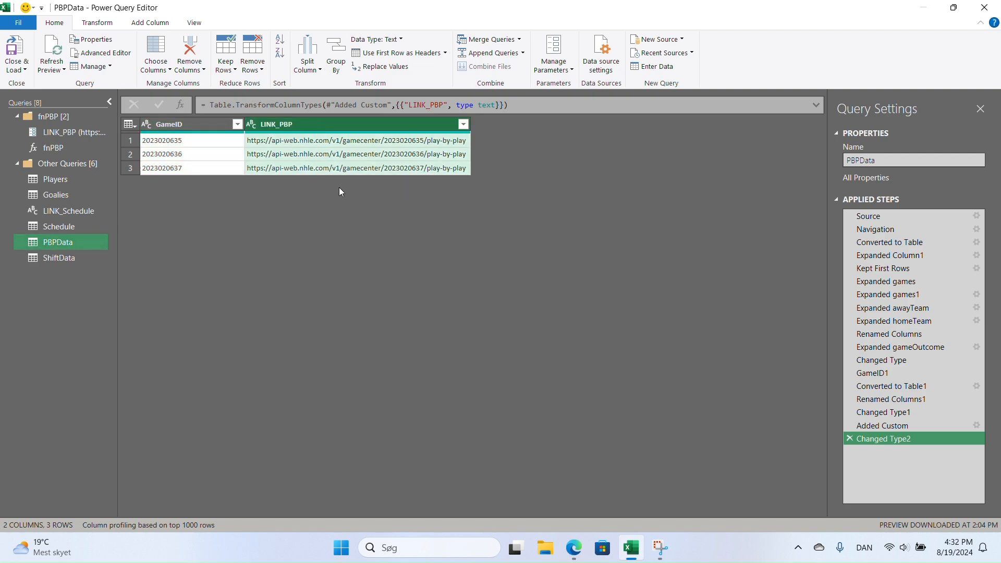
left_click(154, 29)
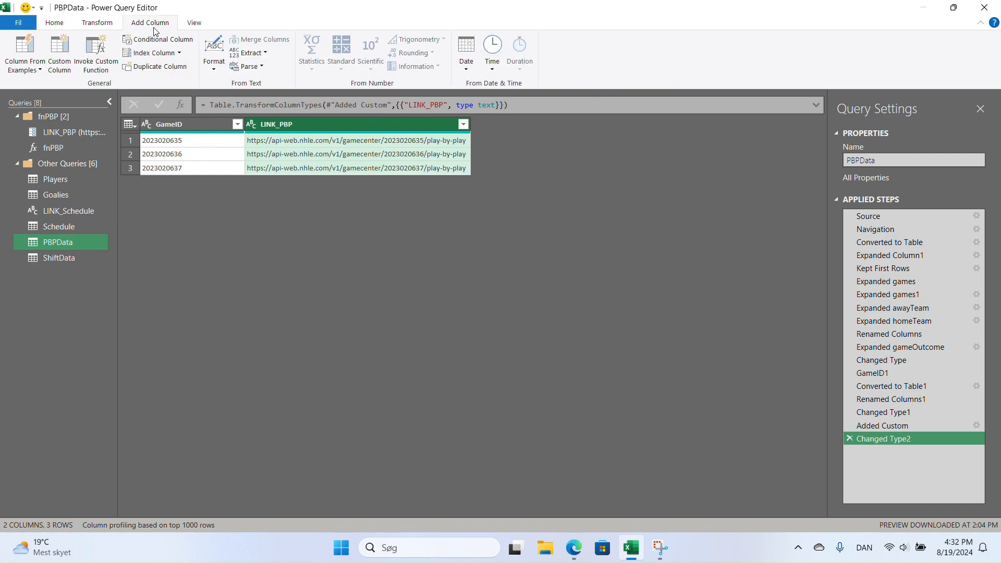
left_click(102, 54)
left_click(365, 283)
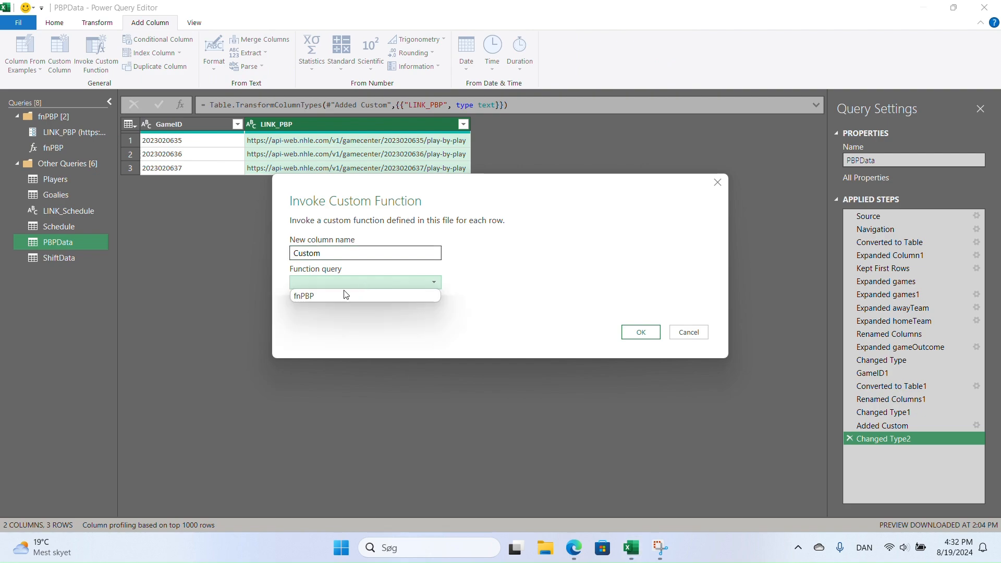
left_click(326, 296)
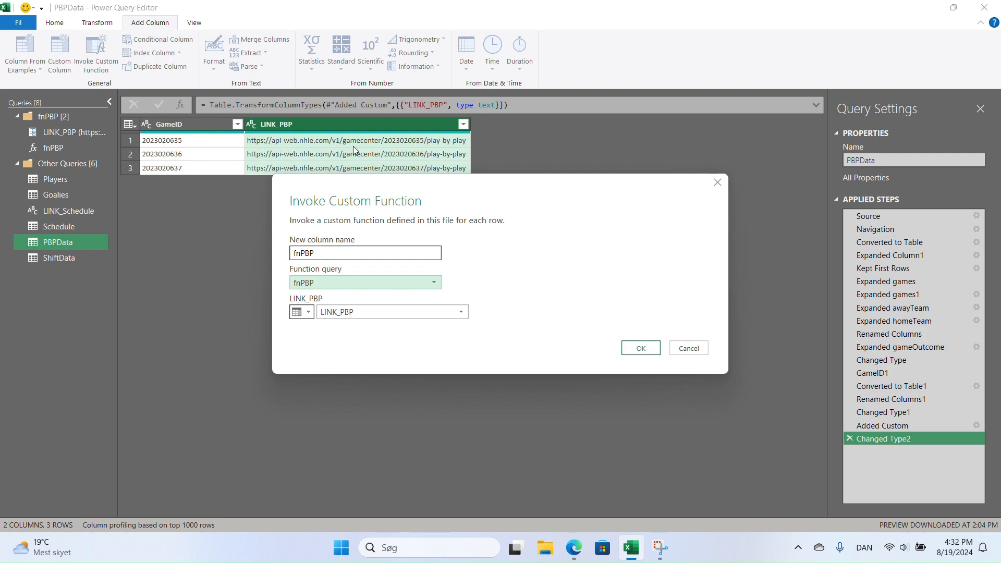
left_click(641, 348)
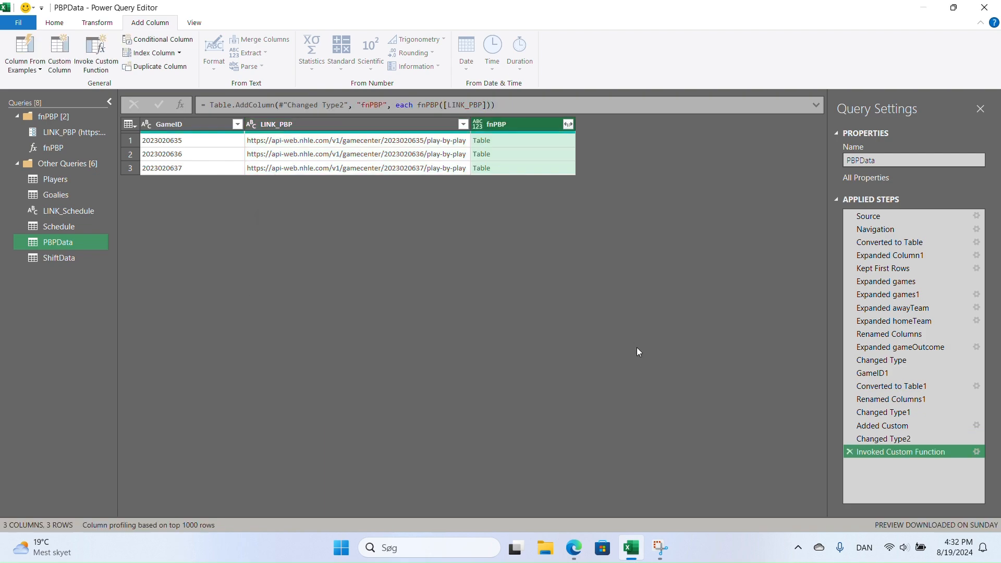
Step: Expand the fnPBP column in PBPData into Column1, and expand Column1 into its complete list of fields without a name prefix
left_click(67, 151)
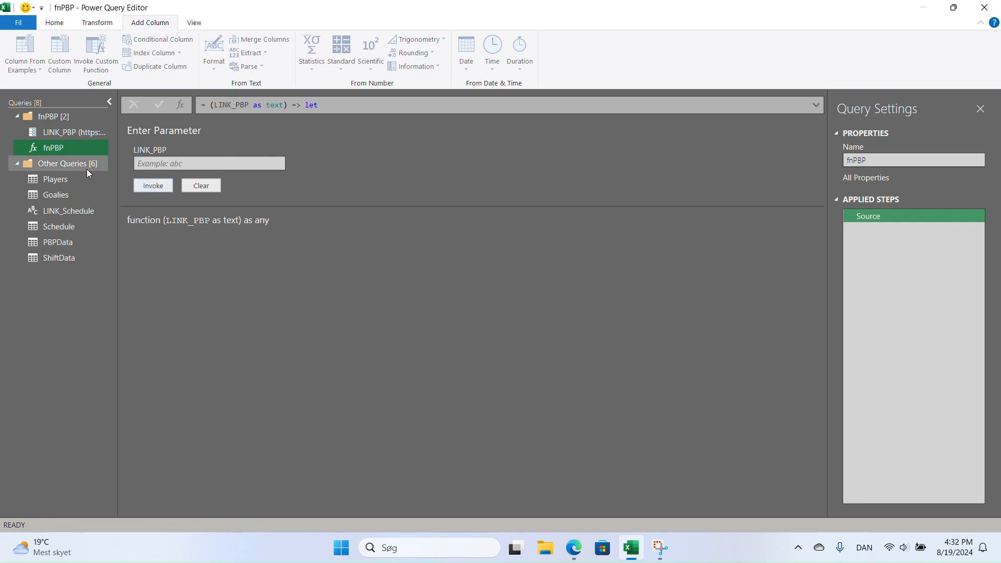
left_click(65, 243)
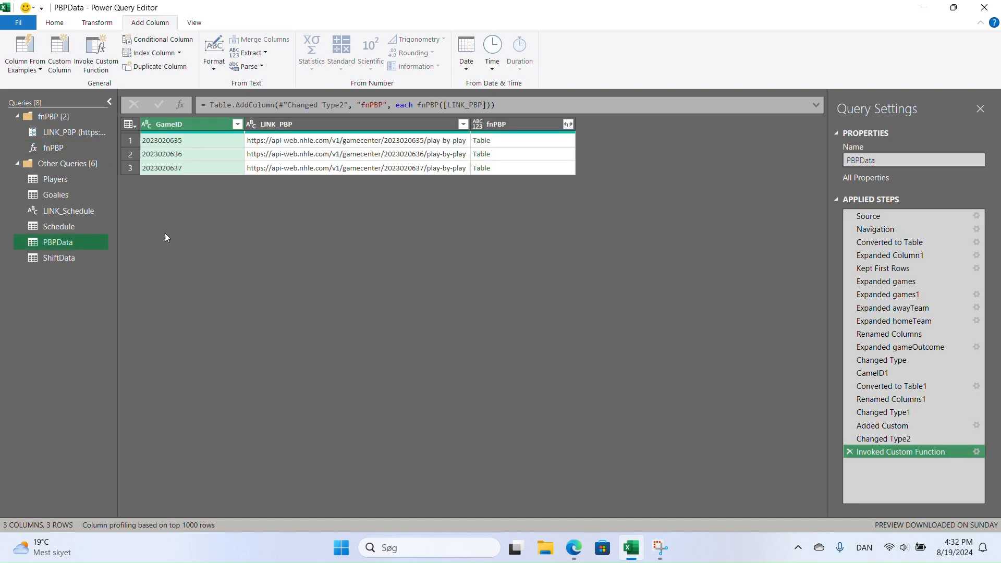
left_click(569, 125)
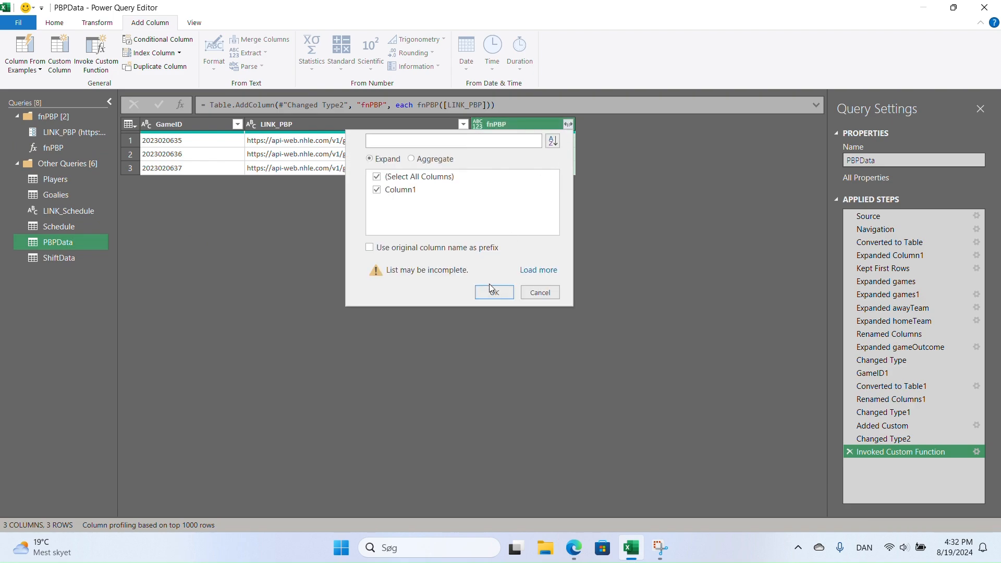
left_click(494, 292)
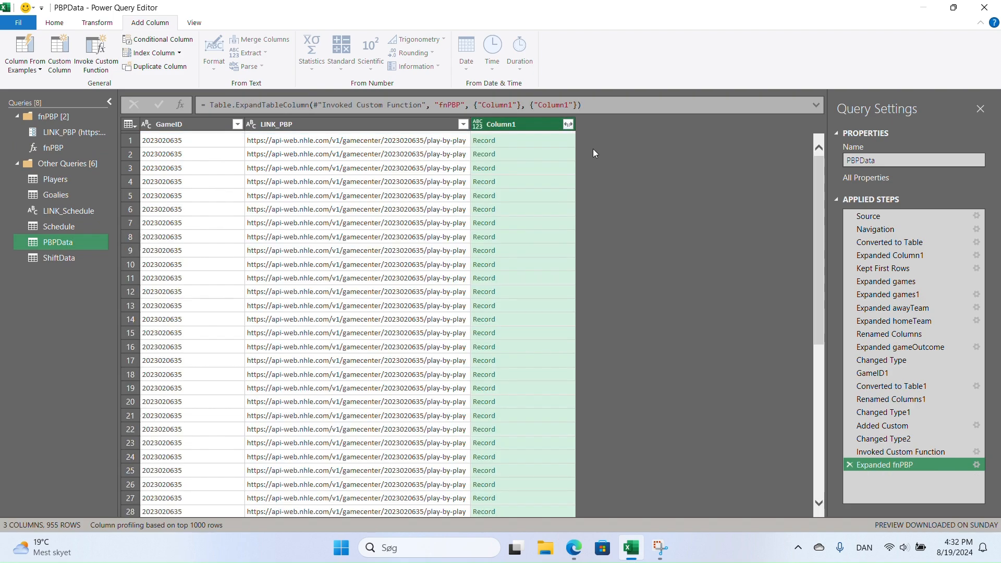
left_click(567, 125)
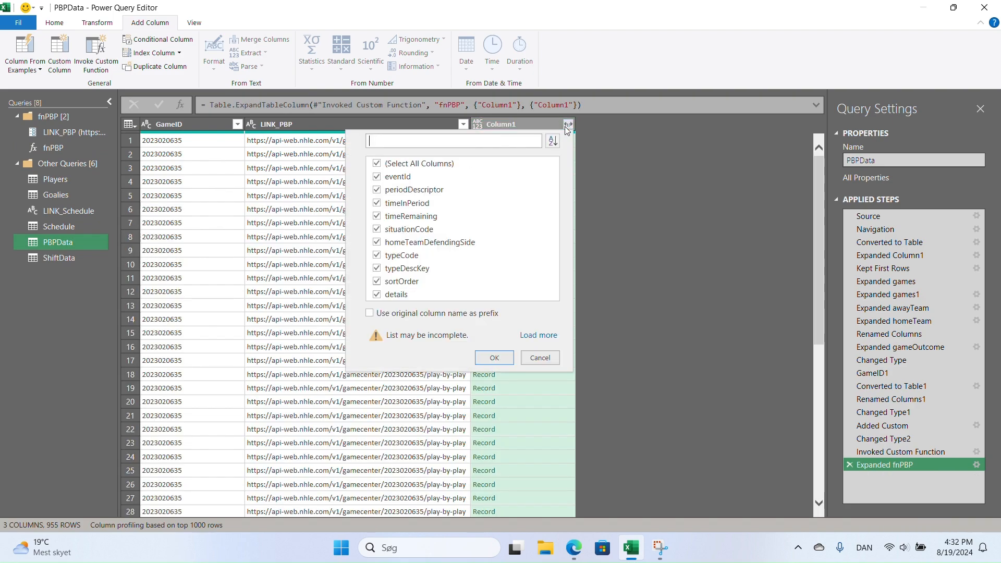
left_click(533, 338)
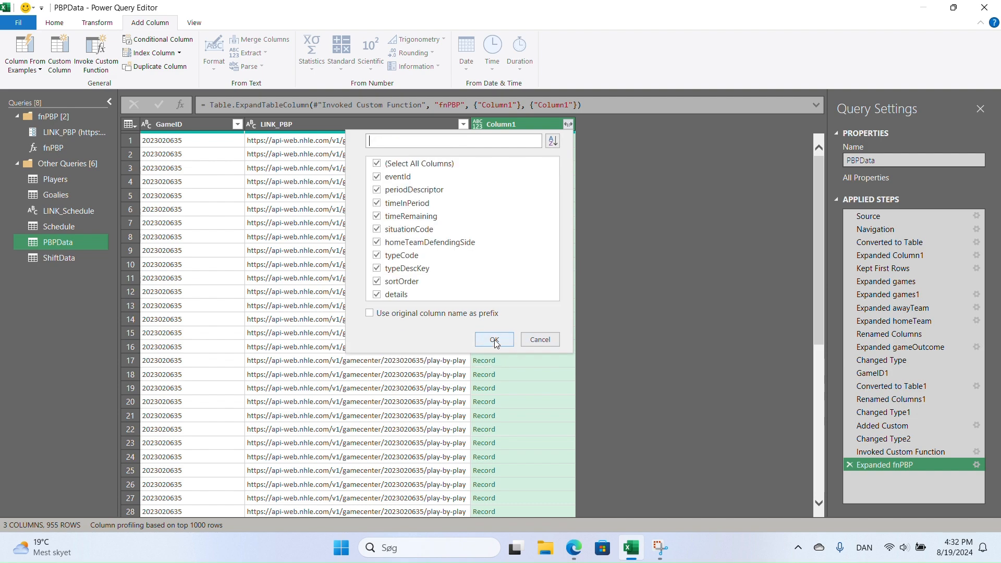
left_click(494, 340)
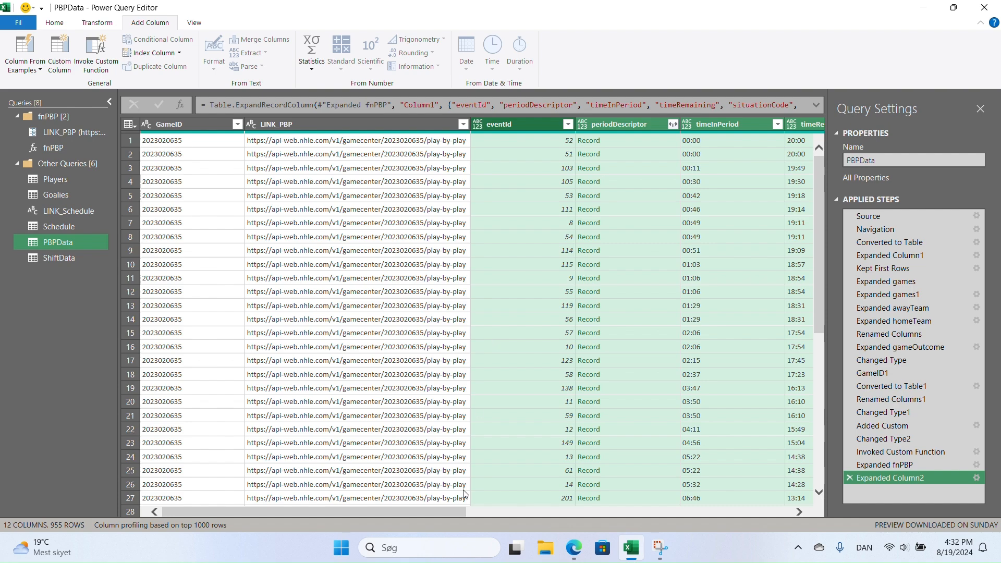
Step: Expand the periodDescriptor records to only the number field, without the original column name as prefix
left_click_drag(451, 512, 592, 500)
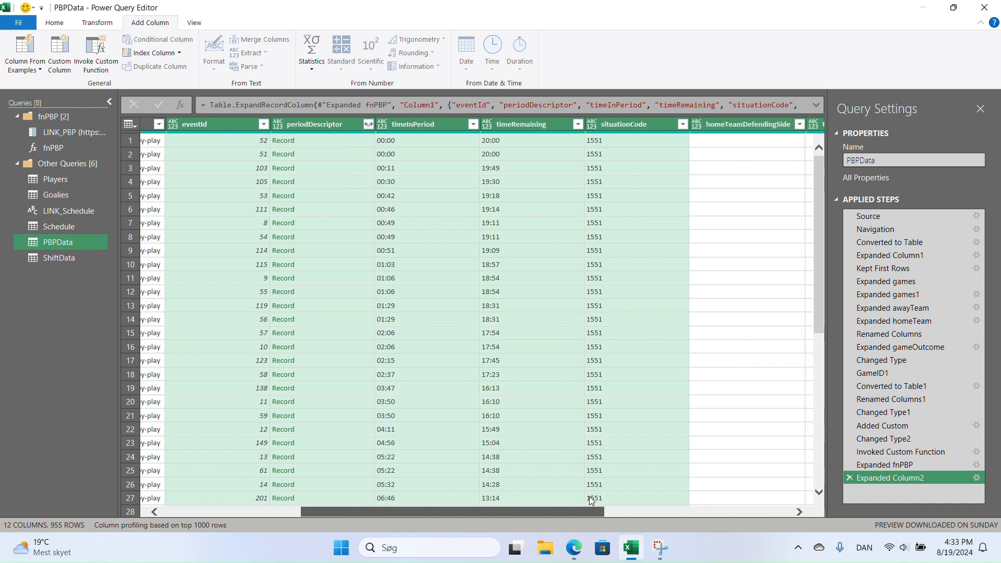
left_click(367, 124)
left_click(177, 164)
left_click(176, 179)
left_click(295, 280)
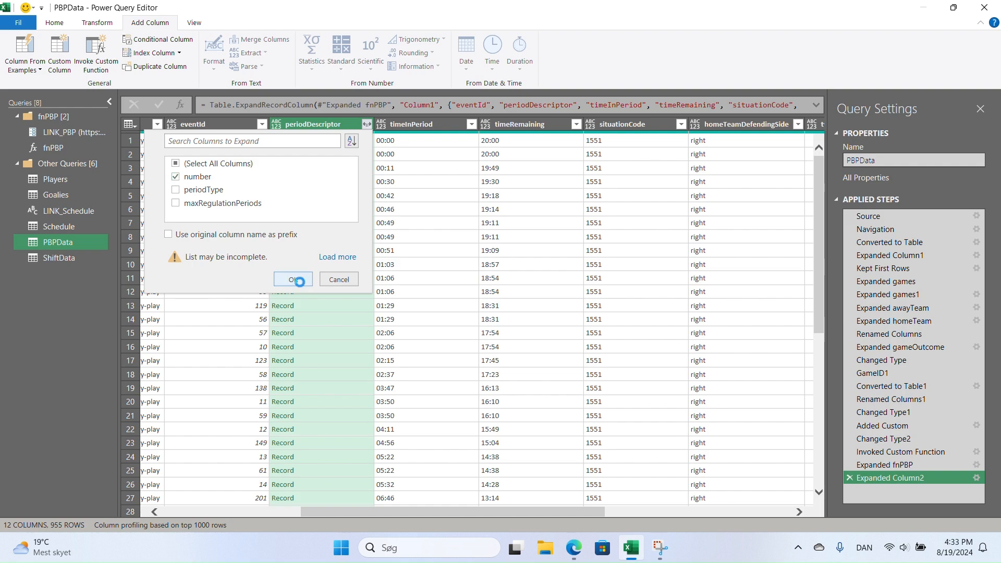
Step: Rename the number column to period
double_click(311, 125)
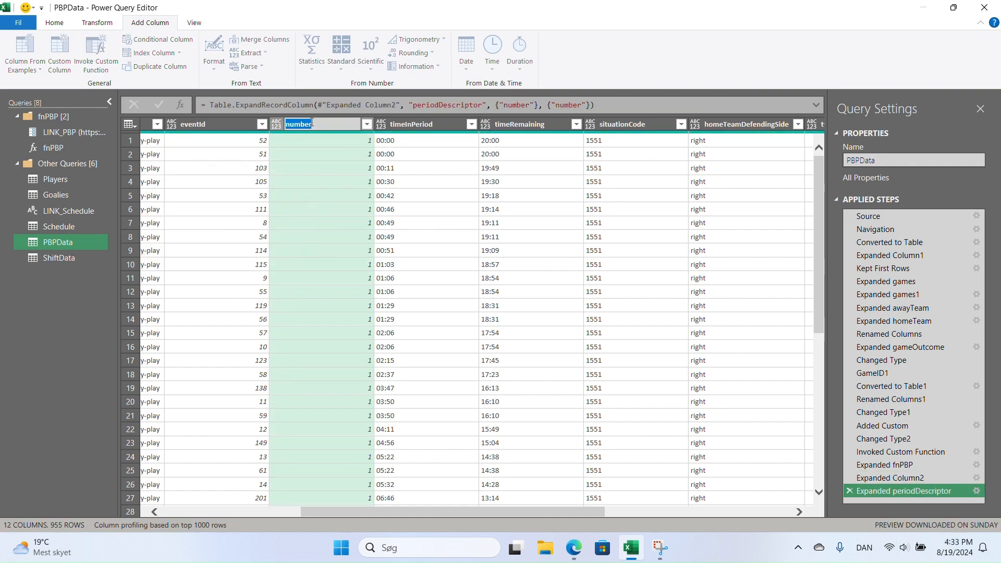
type("period")
key("Return")
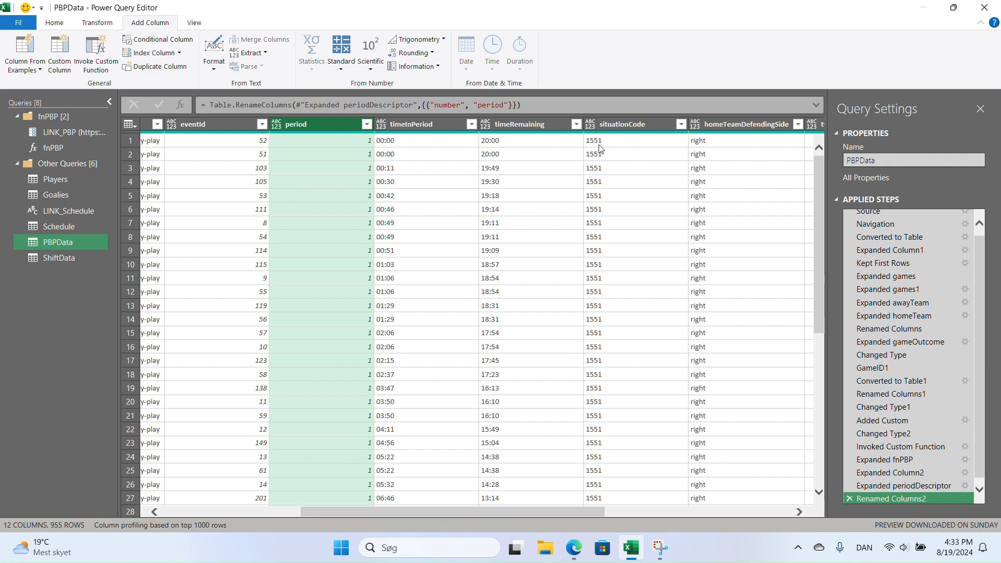
Step: Expand the details records into all fields of the fully loaded list, from eventOwnerTeamId through drawnByPlayerId, without a name prefix
left_click_drag(542, 508, 786, 515)
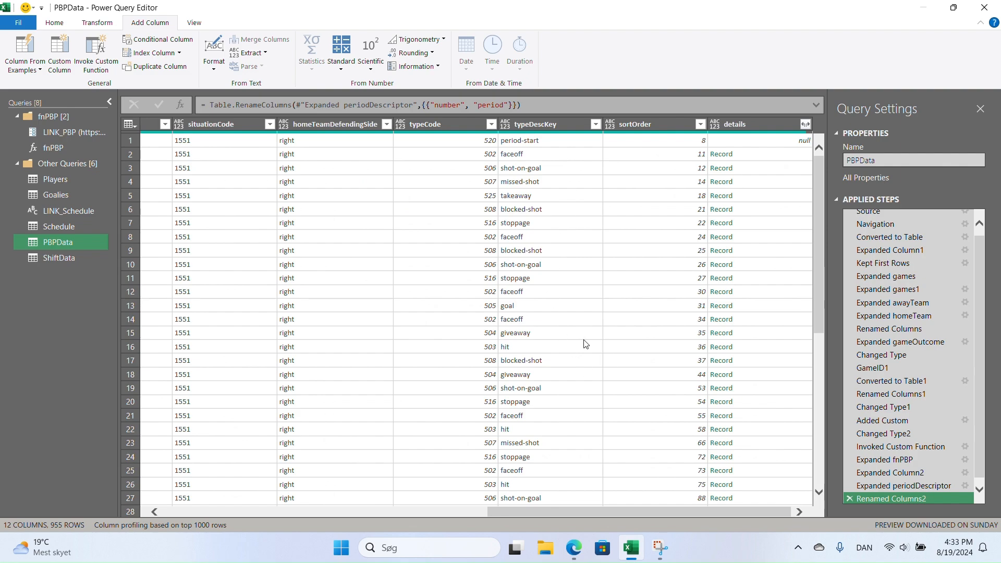
left_click(807, 124)
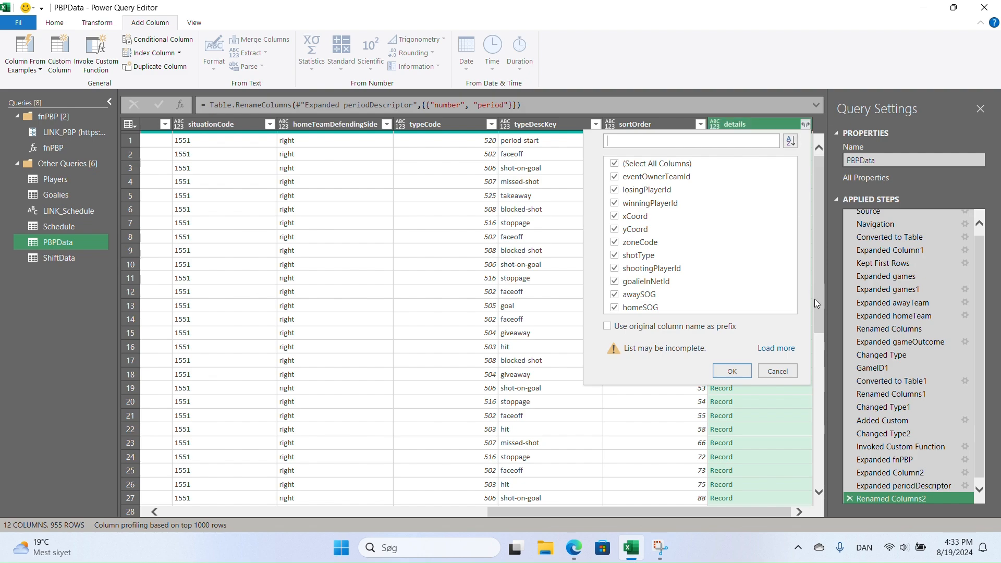
left_click(776, 348)
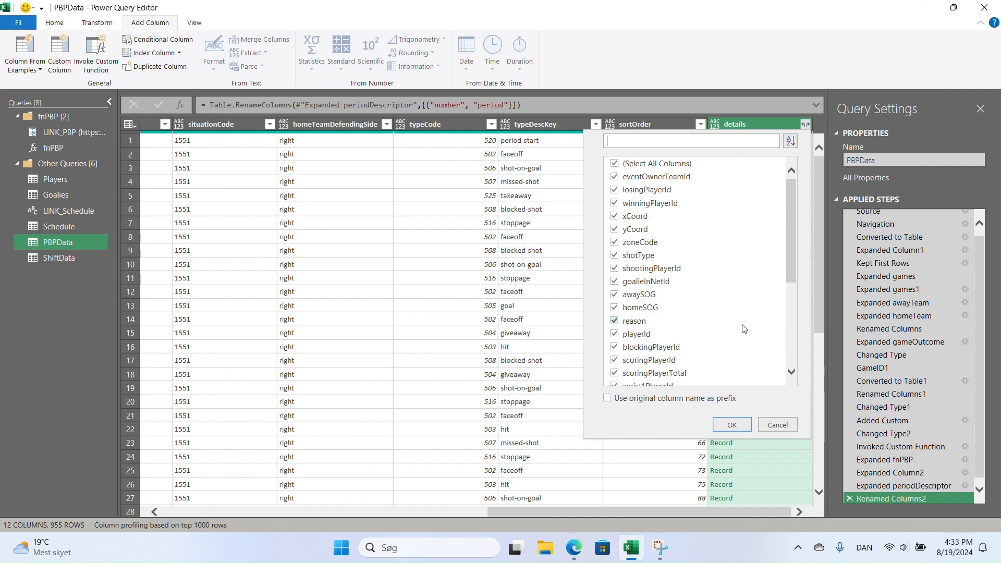
scroll(733, 309, "down", 5)
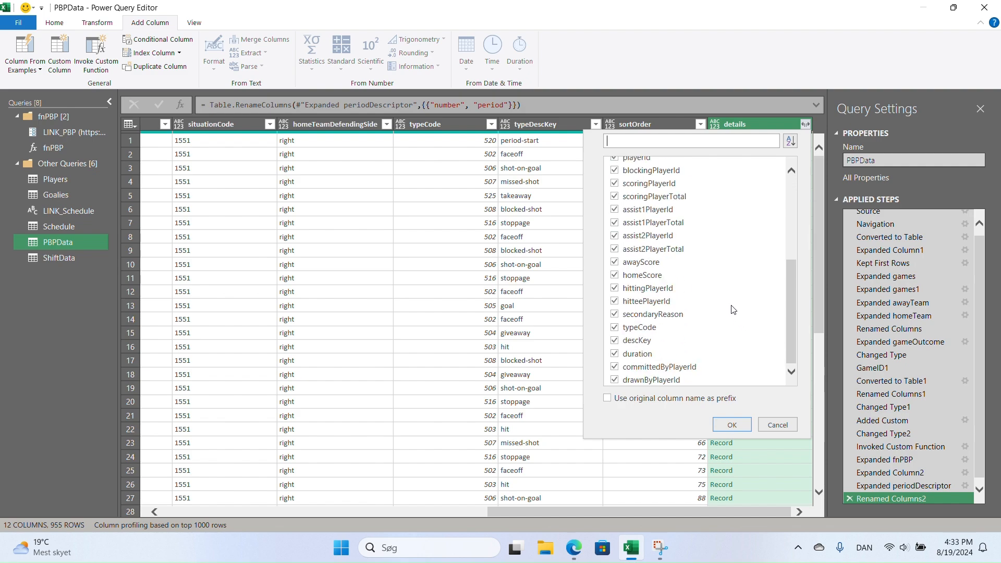
left_click(731, 424)
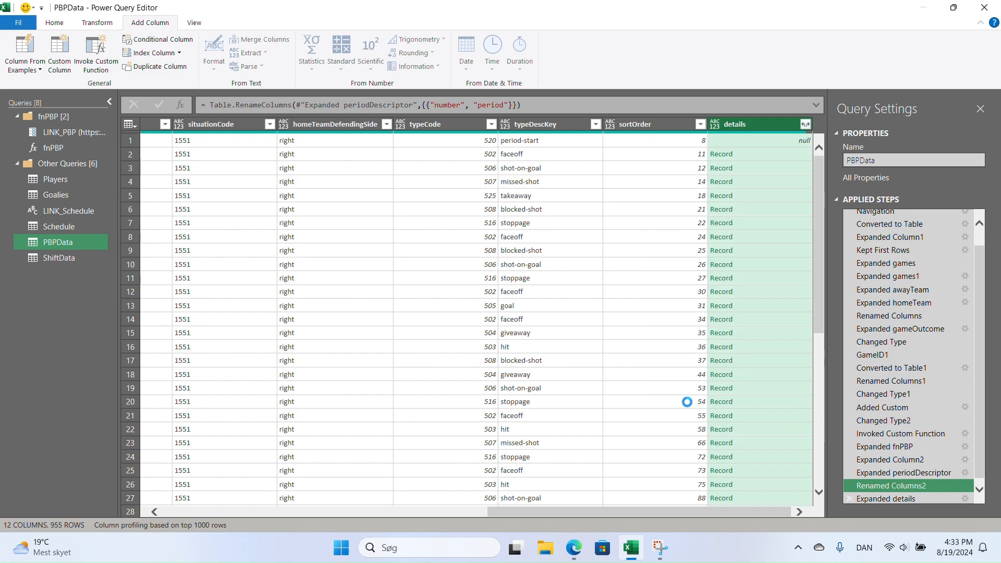
left_click_drag(345, 513, 416, 512)
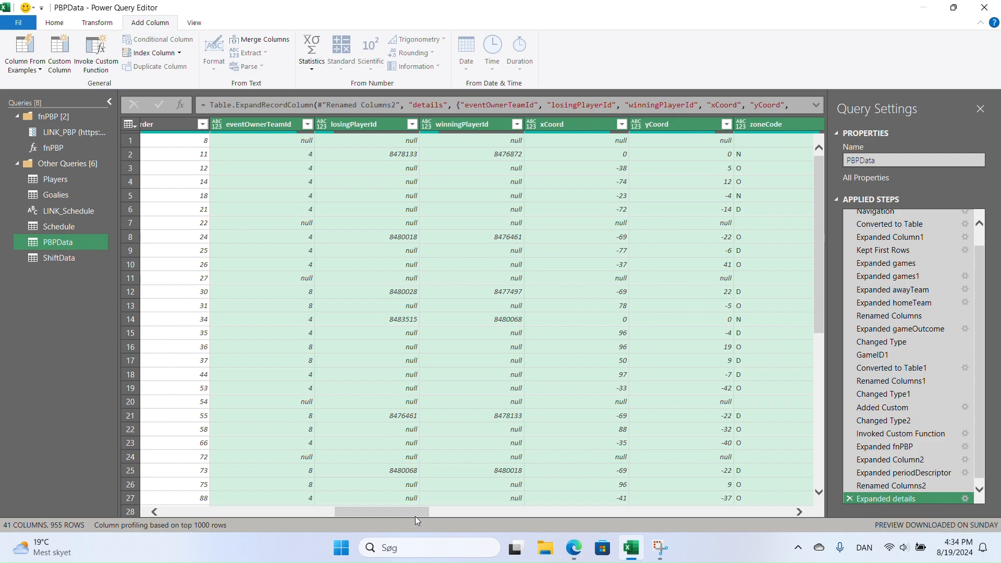
Step: Detect the data types automatically for all columns of PBPData
left_click_drag(410, 512, 204, 521)
left_click(600, 349)
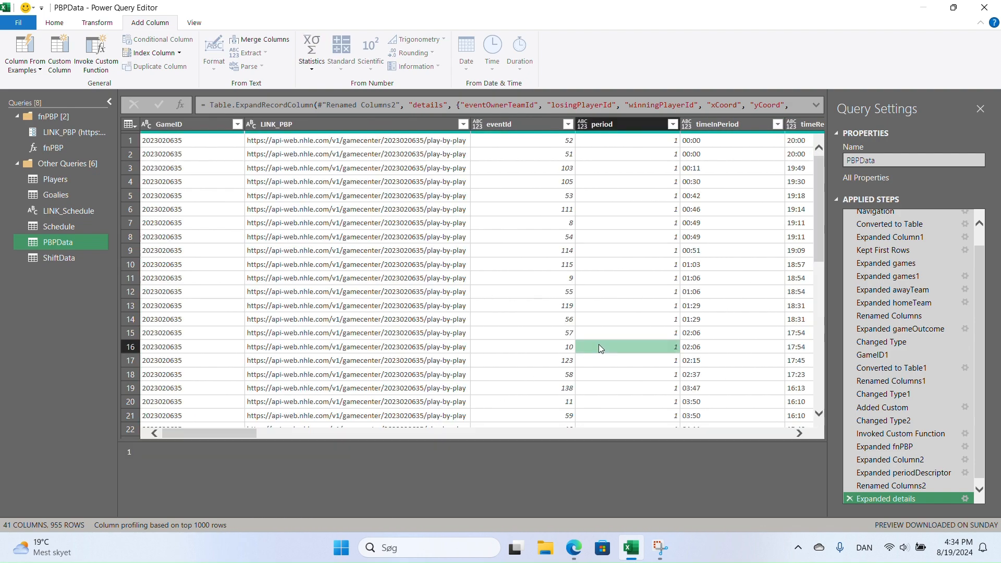
key("ctrl+a")
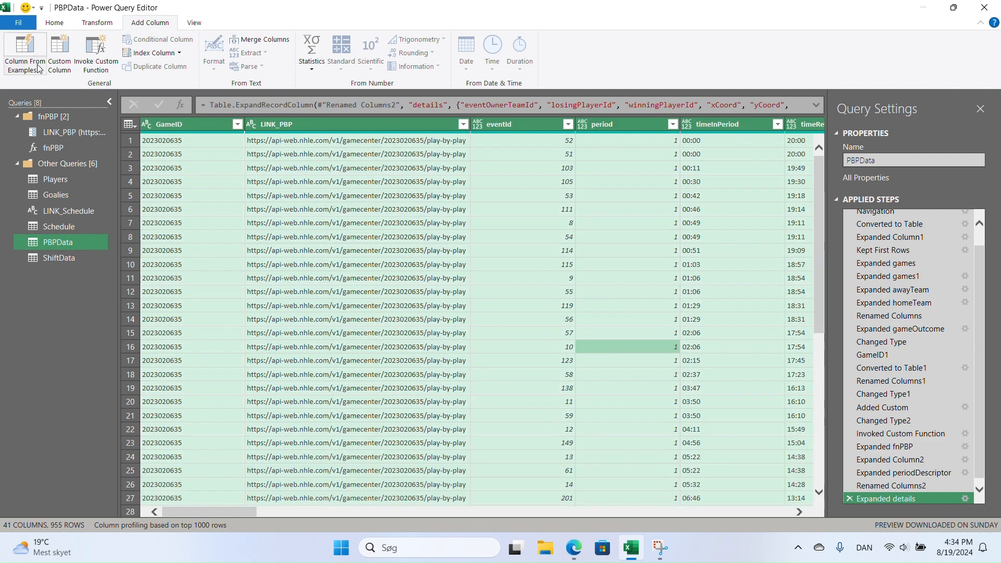
left_click(95, 24)
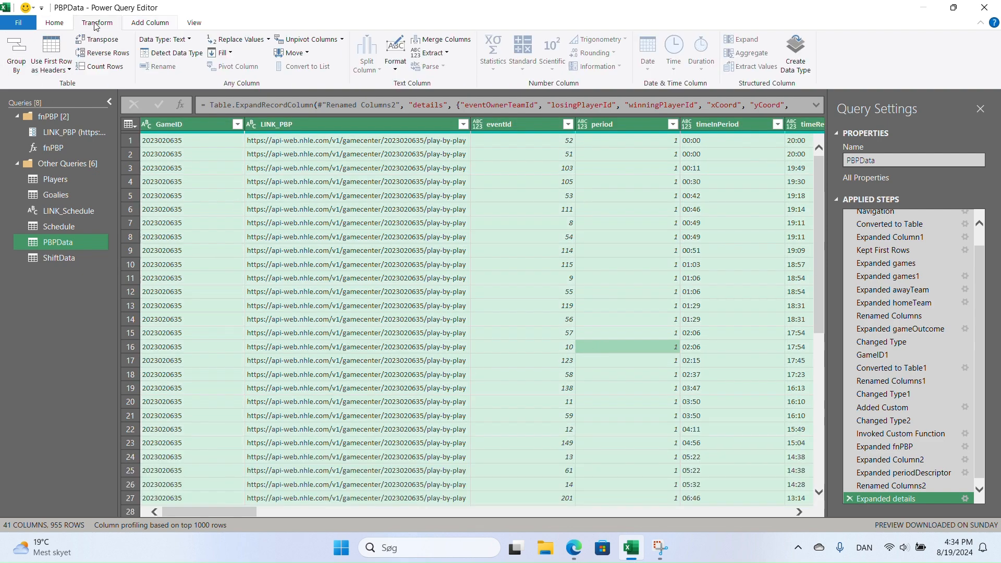
left_click(161, 54)
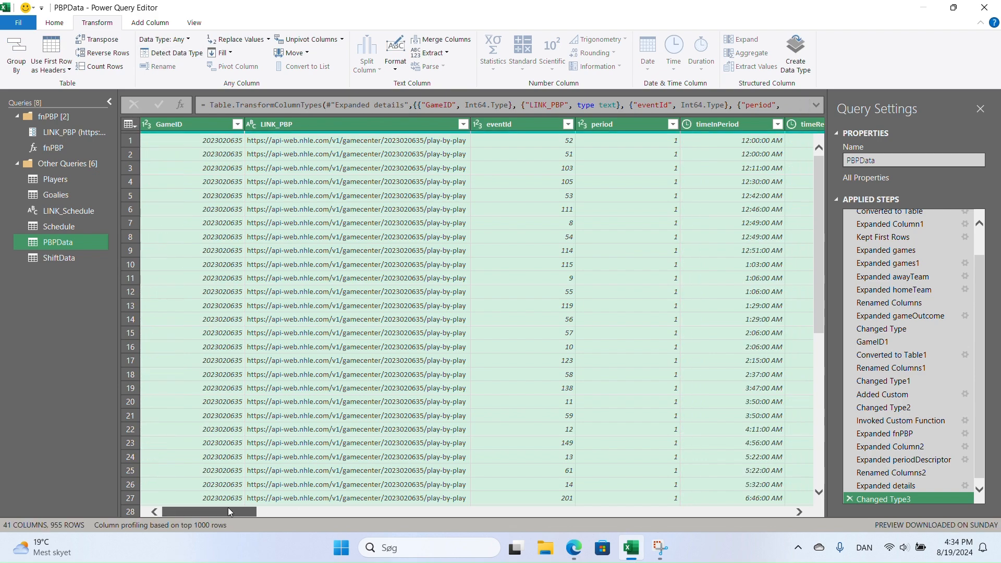
Step: Change the timeInPeriod column's data type to Text, replacing the current type conversion
left_click_drag(228, 507, 261, 519)
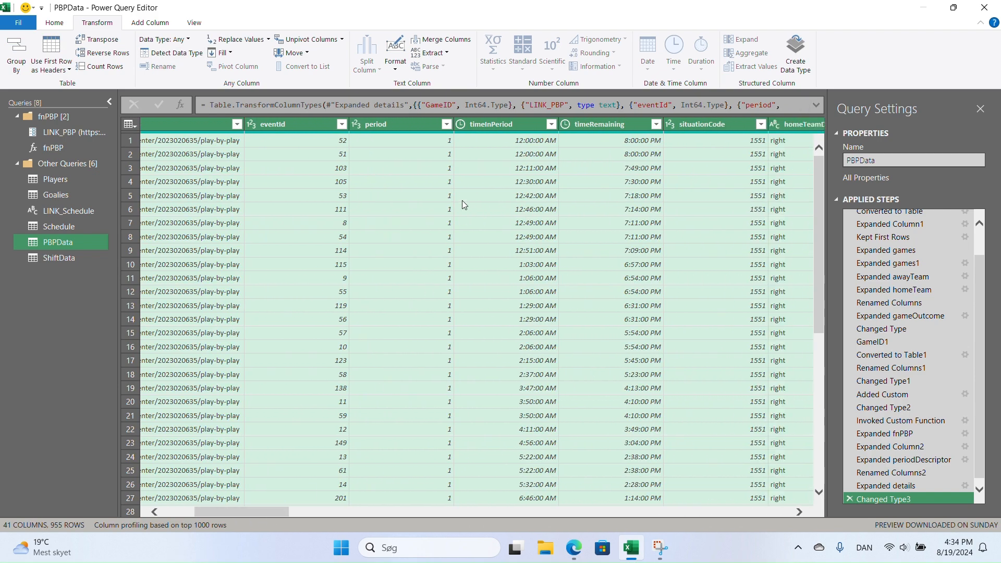
left_click(461, 126)
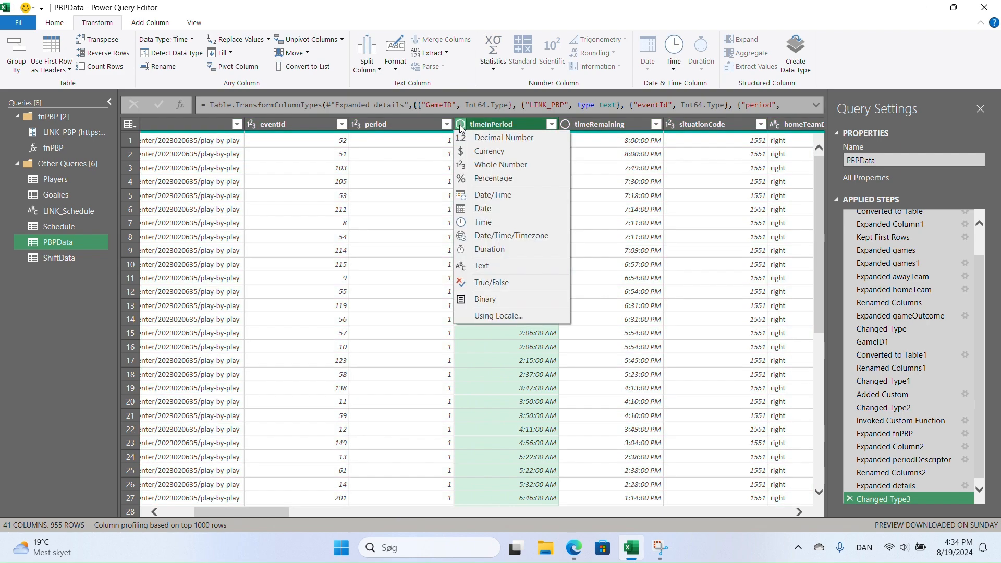
left_click(486, 265)
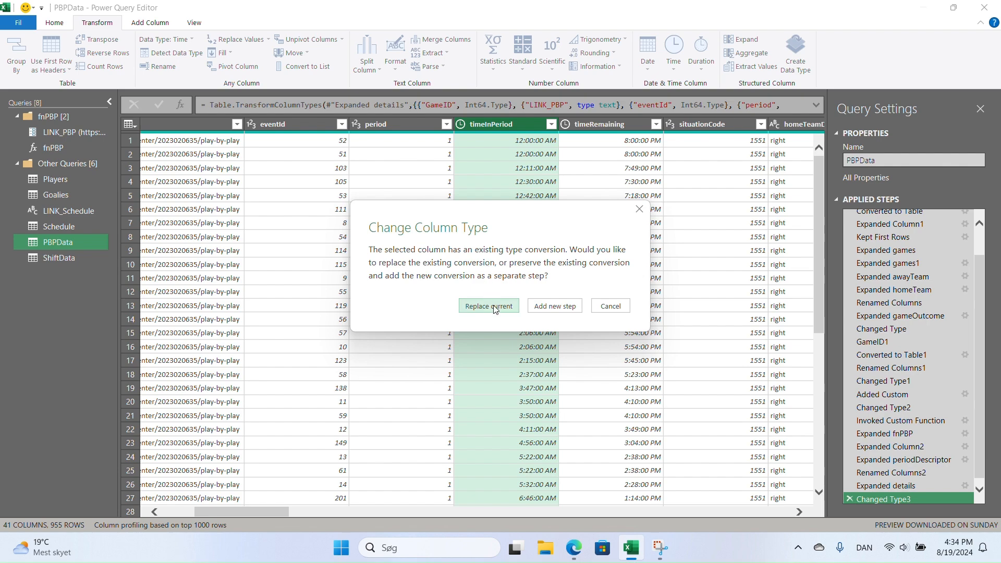
left_click(494, 305)
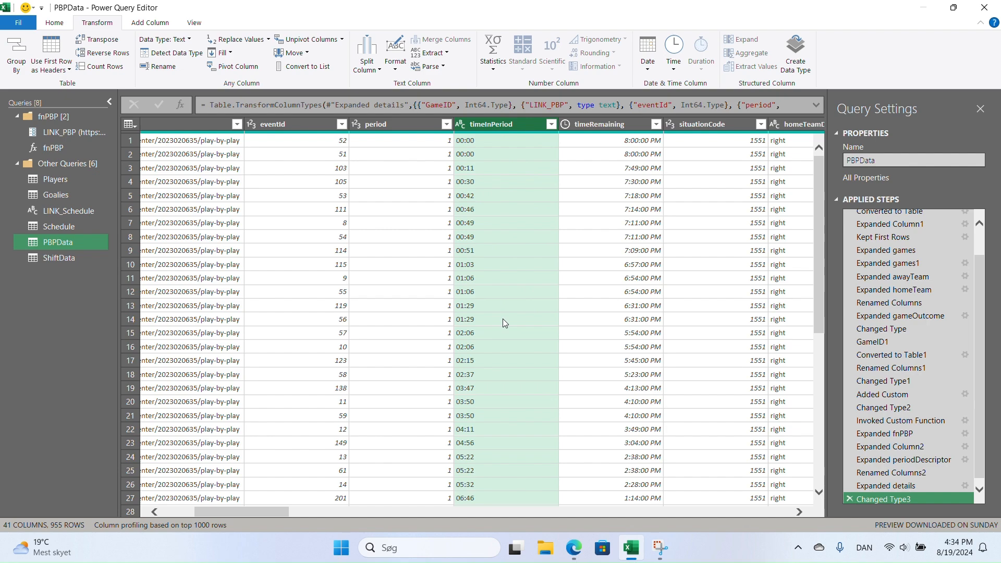
Step: Change the timeRemaining column's data type to Text, replacing the current type conversion
left_click(566, 124)
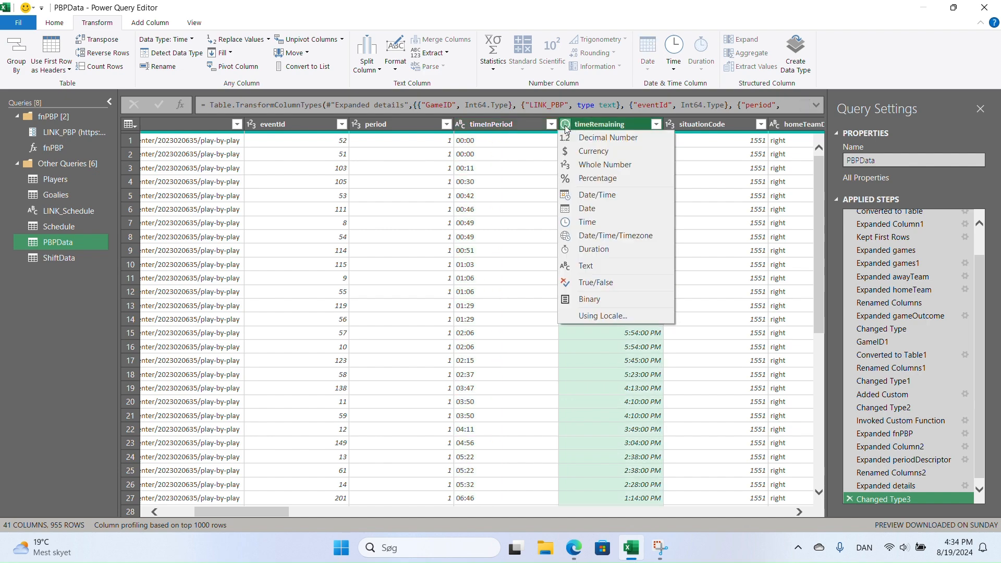
left_click(601, 267)
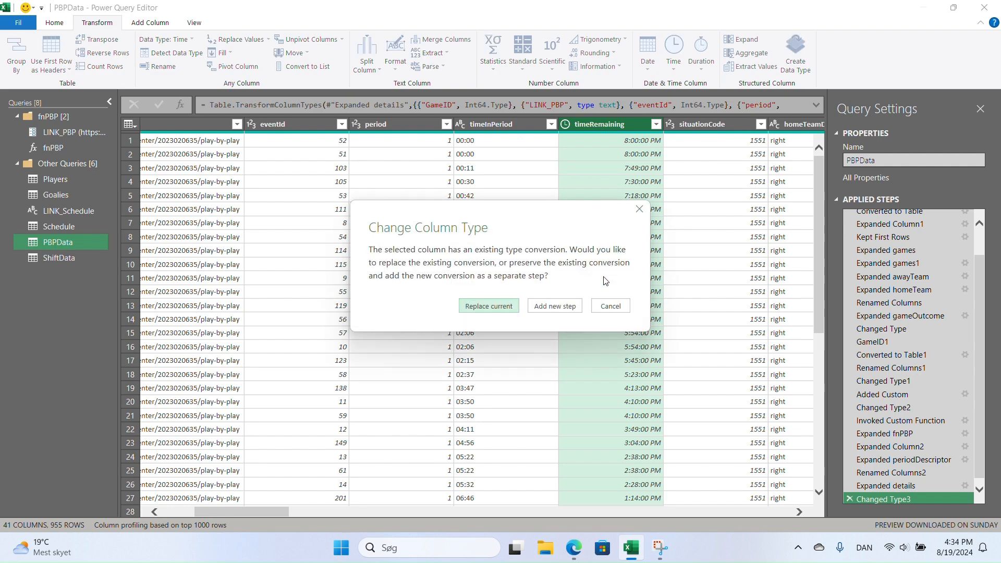
left_click(508, 309)
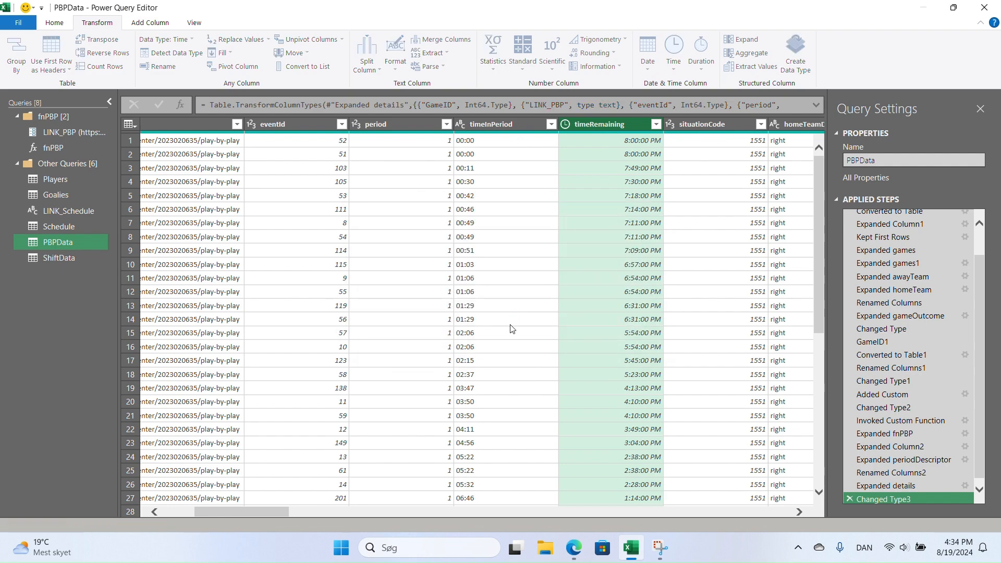
left_click_drag(265, 511, 205, 485)
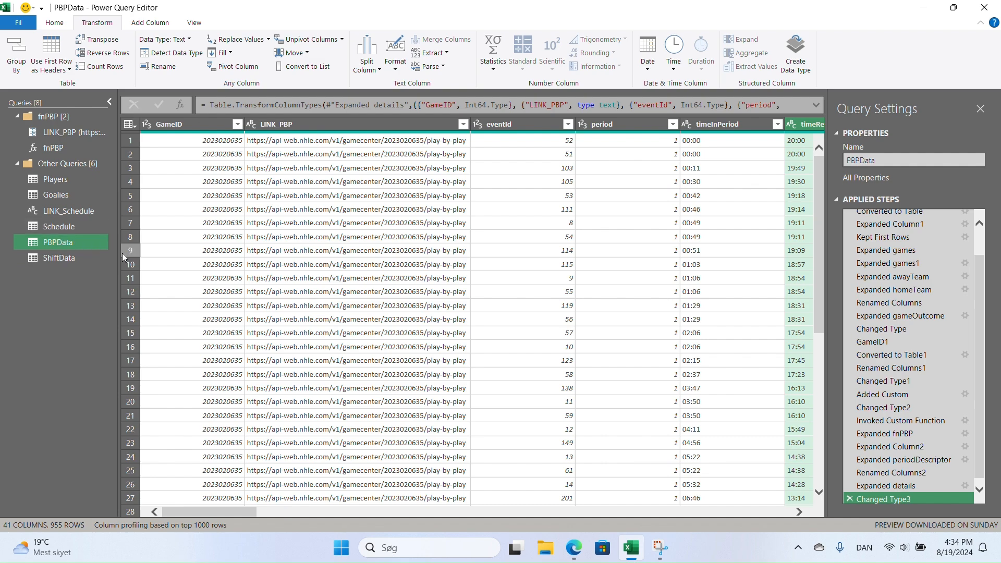
Step: Open the ShiftData query, then switch to the browser and go to the Get Shift Charts section of the NHL API reference
left_click(68, 262)
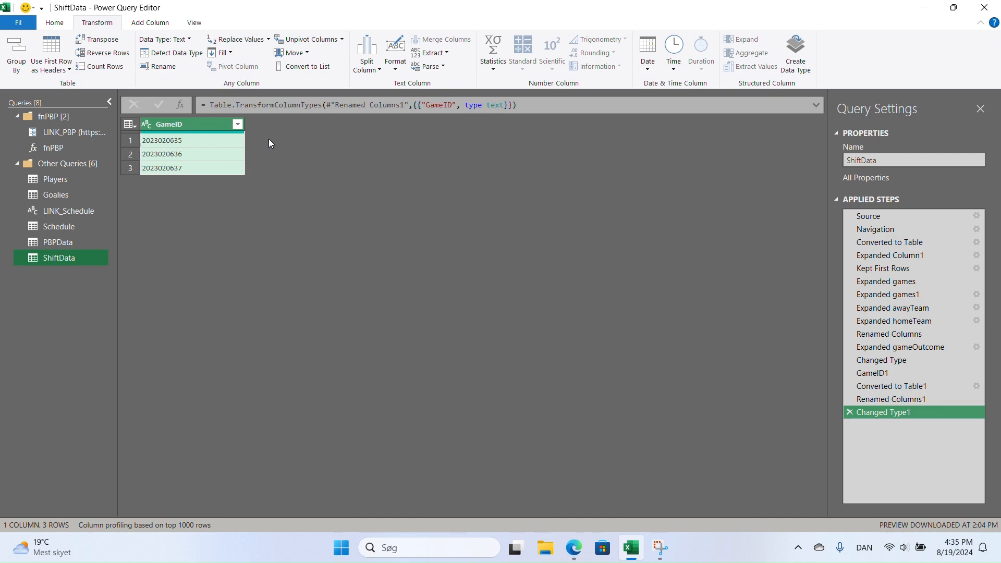
left_click(573, 547)
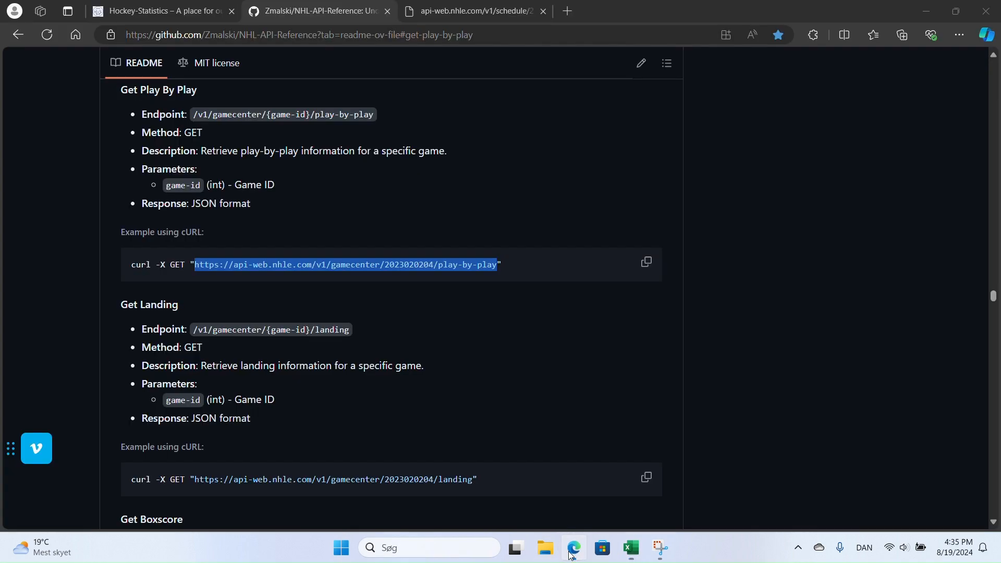
left_click(993, 305)
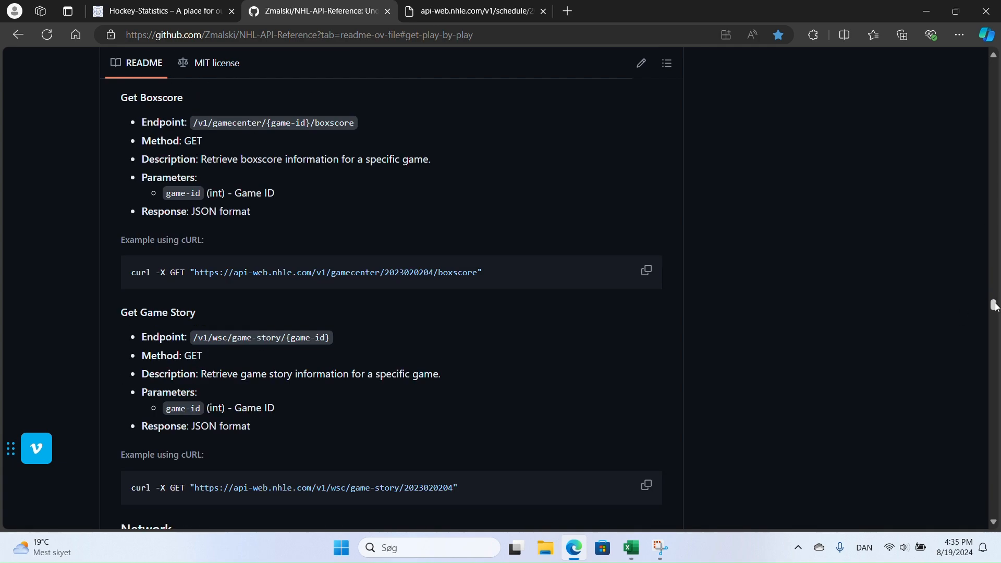
left_click_drag(994, 305, 994, 65)
scroll(332, 357, "down", 15)
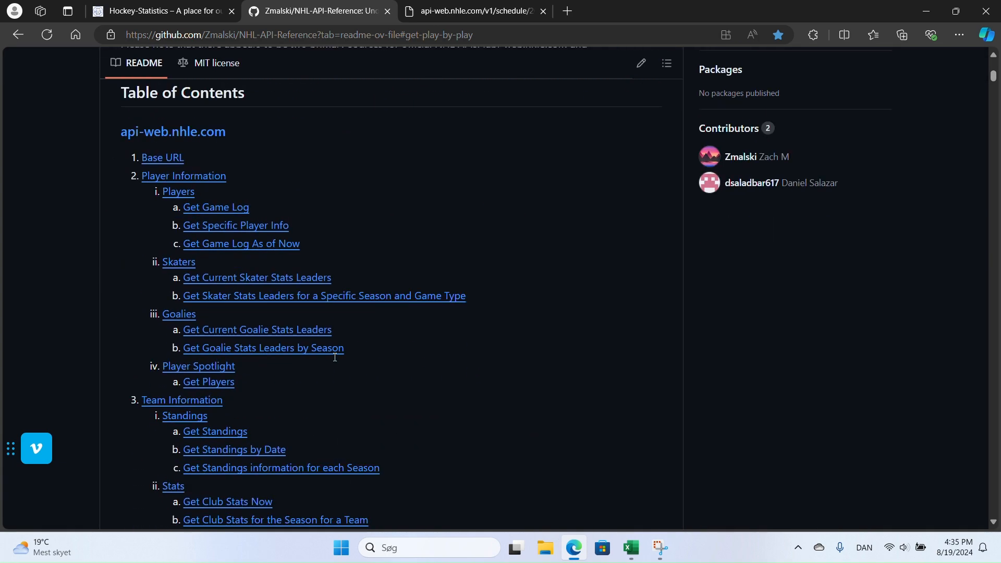
scroll(334, 358, "down", 20)
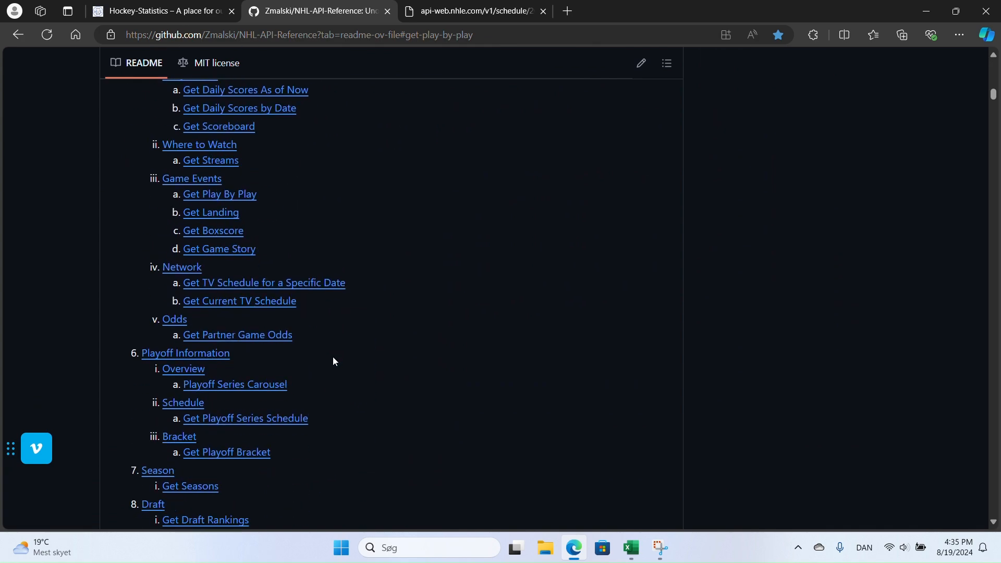
scroll(336, 356, "down", 1)
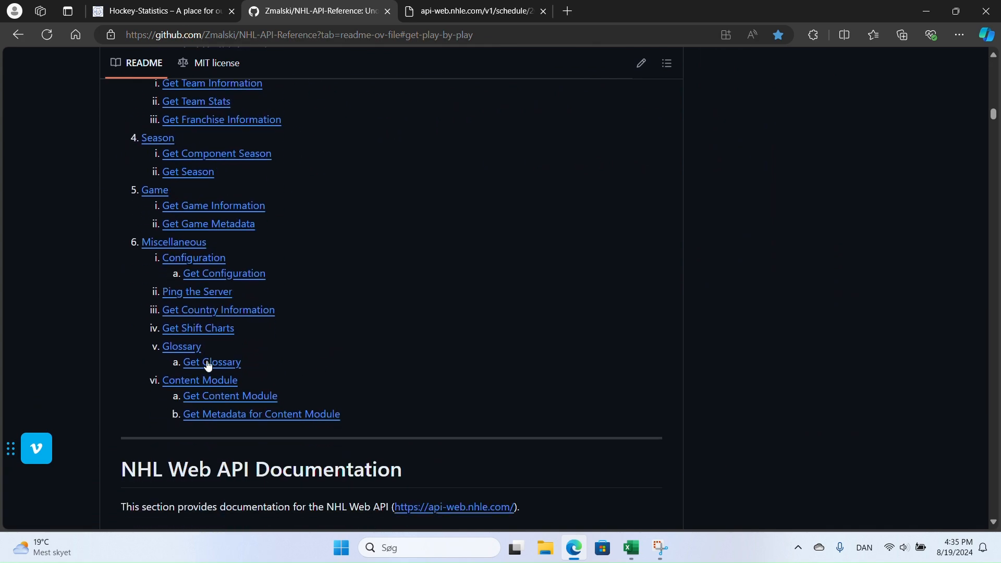
left_click(198, 332)
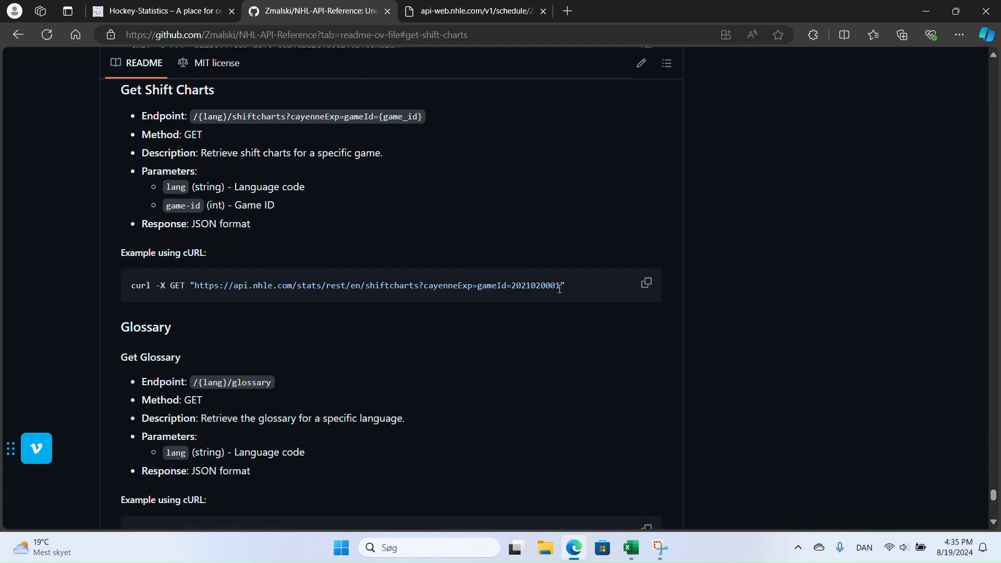
Step: Copy the example shift charts URL from the cURL command, including its quotation marks
left_click_drag(563, 288, 472, 286)
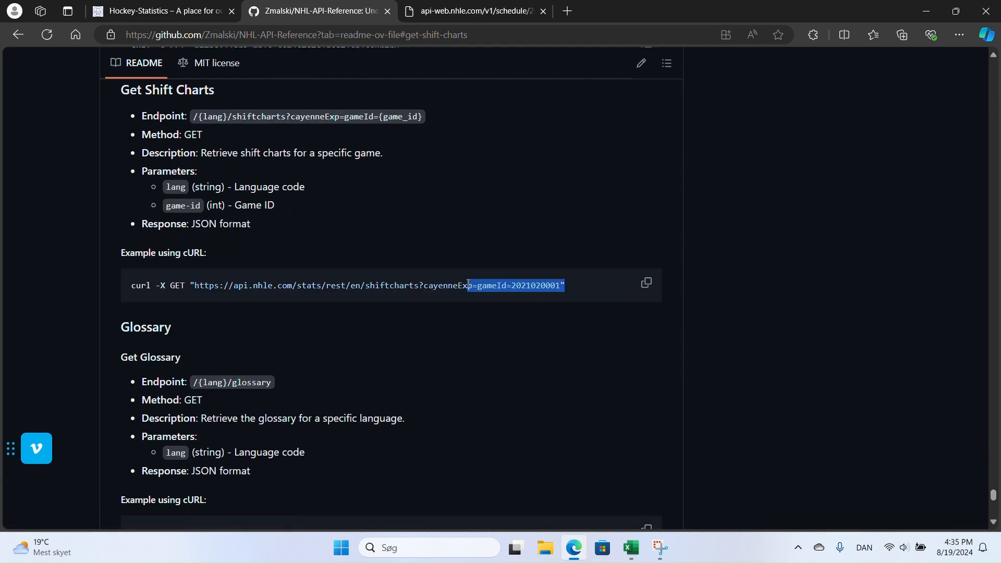
left_click(566, 285)
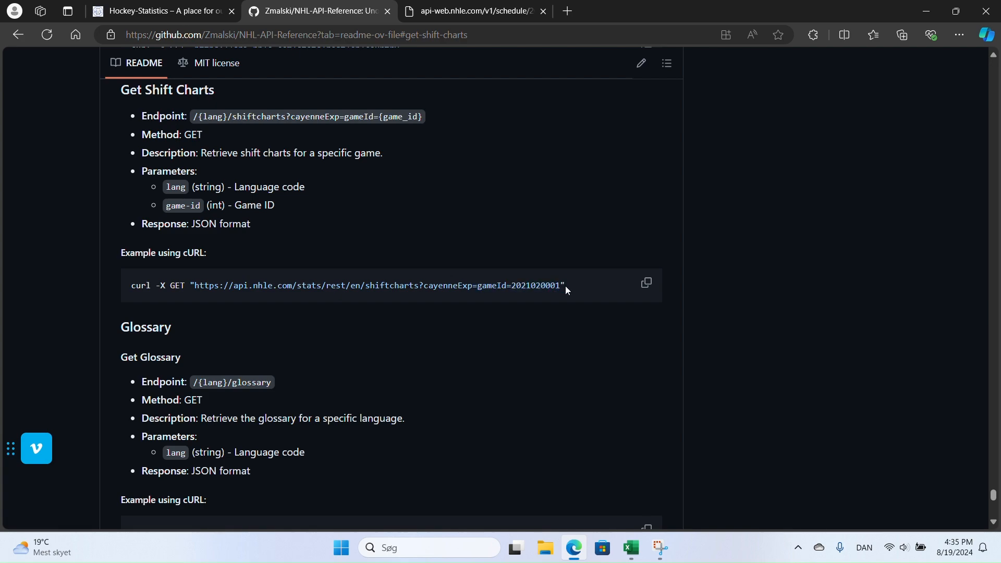
left_click_drag(565, 286, 190, 286)
key("ctrl+c")
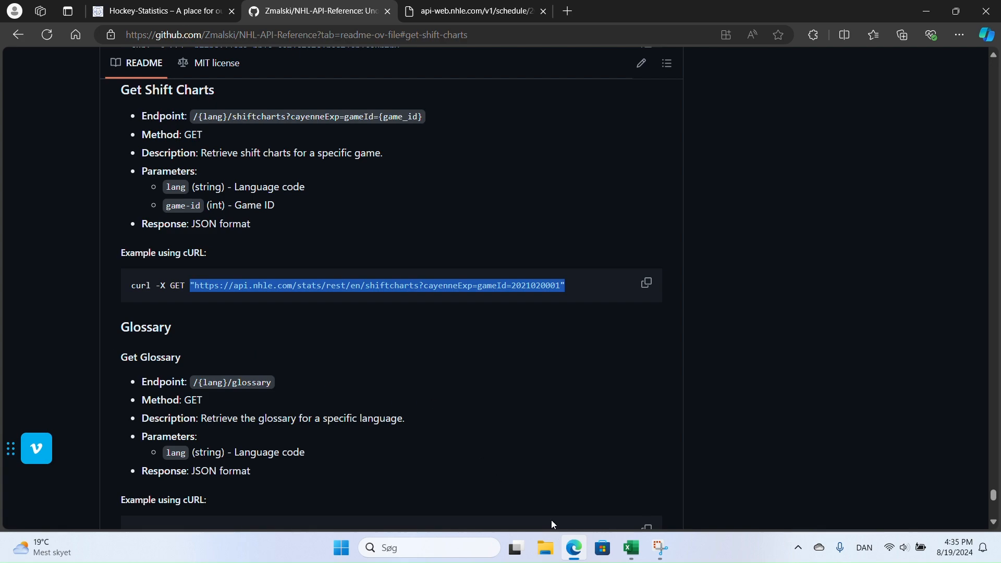
Step: Switch back to Power Query and start a custom column named LINK_Shift in ShiftData with the copied shift charts URL as its formula
left_click(625, 545)
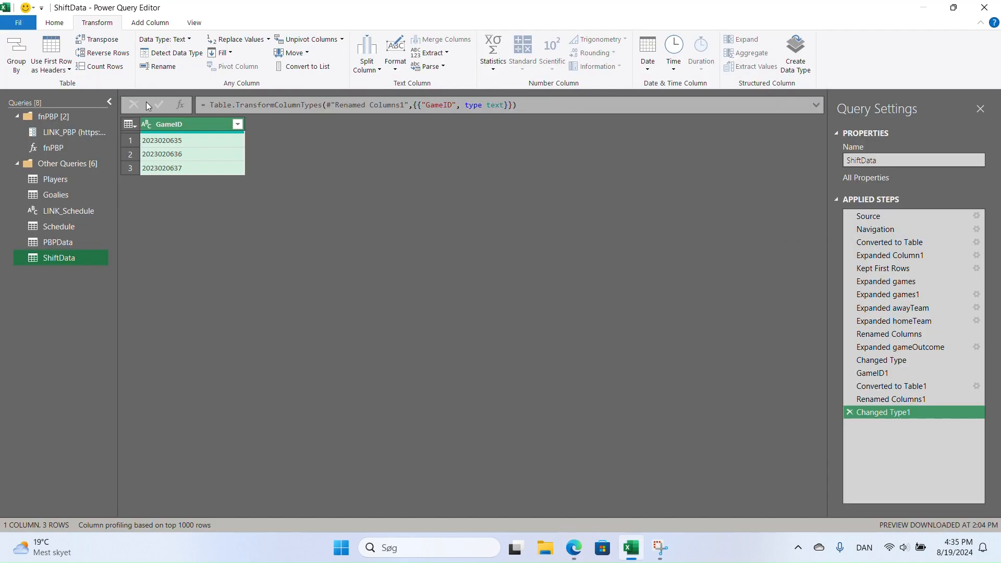
left_click(140, 23)
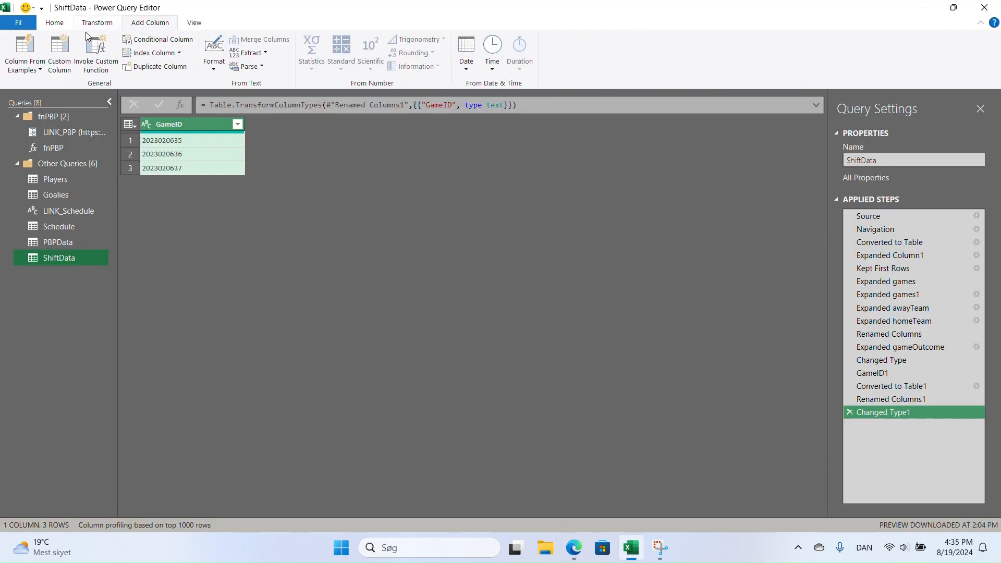
left_click(59, 51)
left_click(337, 205)
double_click(338, 205)
type("INK")
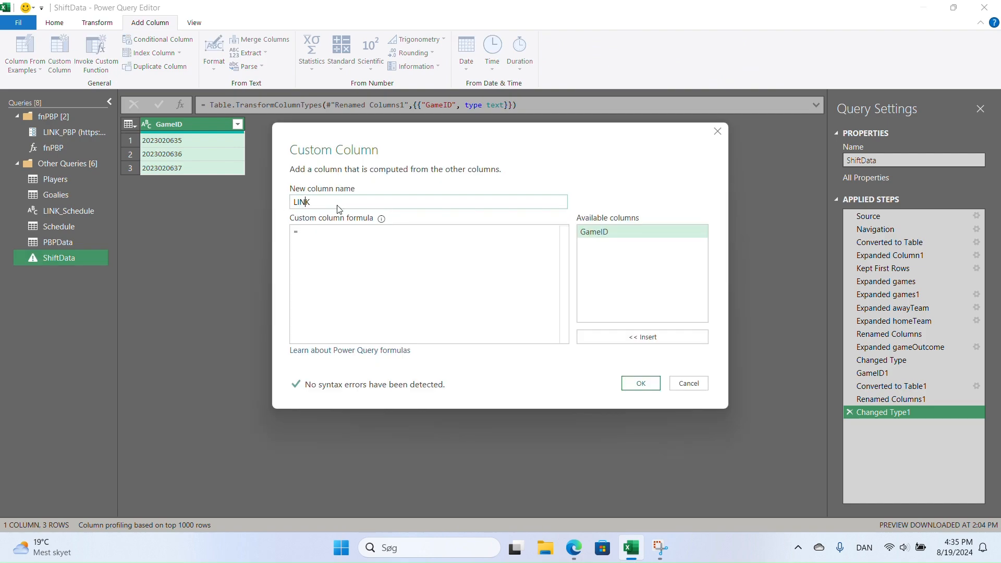
type("_Shift")
left_click(338, 243)
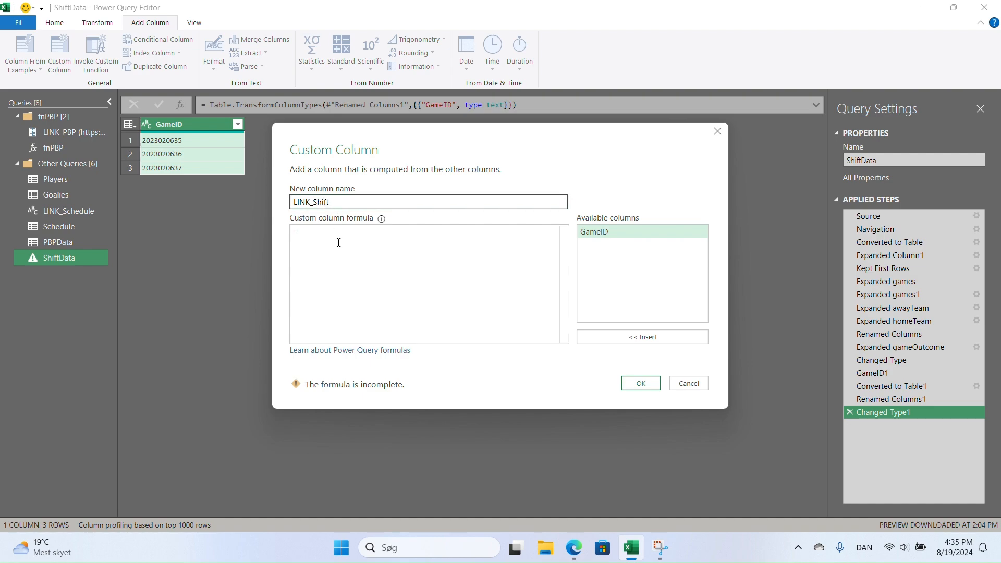
key("ctrl+v")
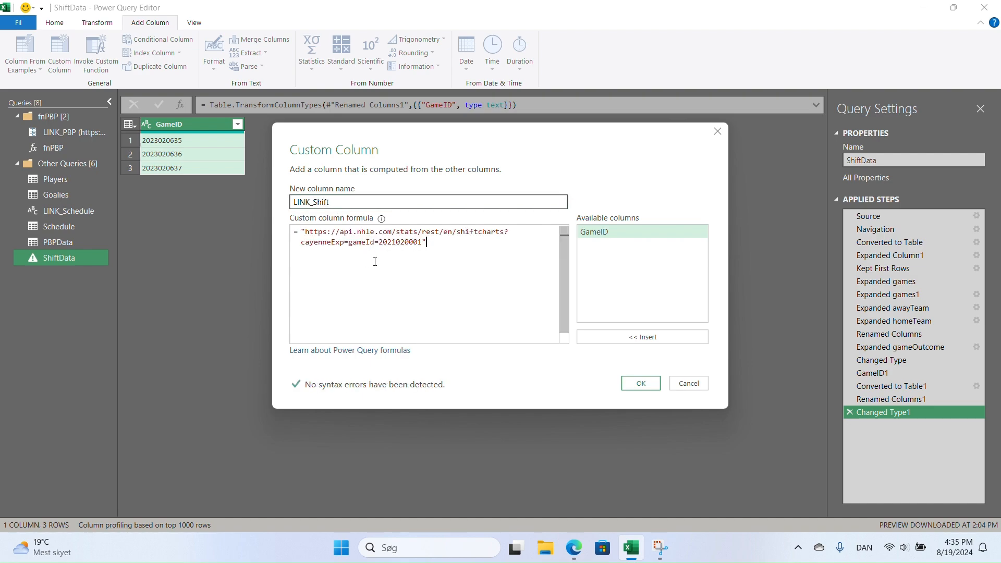
Step: Replace the fixed game number at the end of the URL formula with &[GameID] outside the quotes, and create the column
left_click(422, 243)
key("BackSpace")
key("BackSpace")
key("BackSpace")
key("BackSpace")
key("BackSpace")
key("BackSpace")
key("BackSpace")
key("BackSpace")
key("BackSpace")
key("BackSpace")
key("End")
type("&")
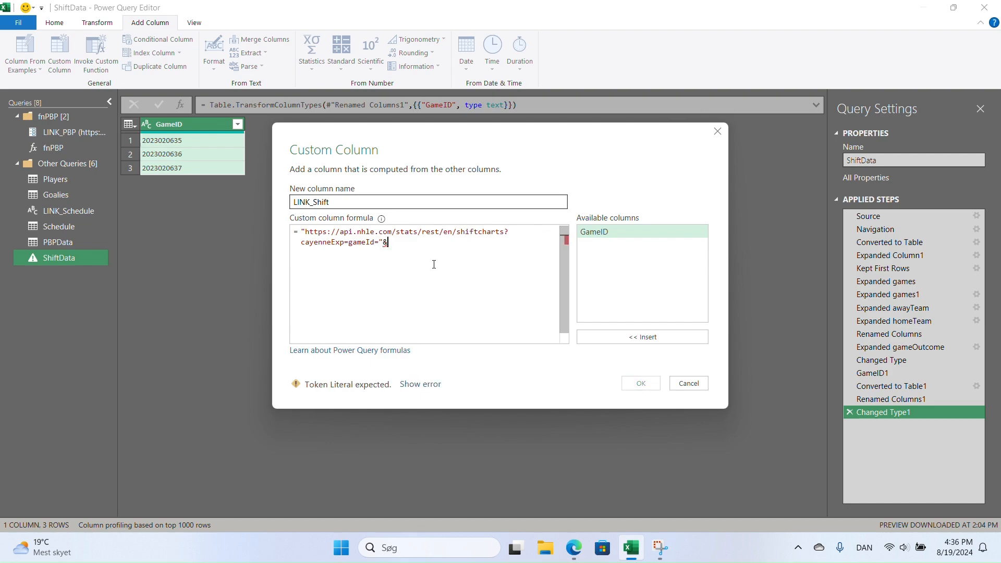
double_click(624, 232)
left_click(642, 383)
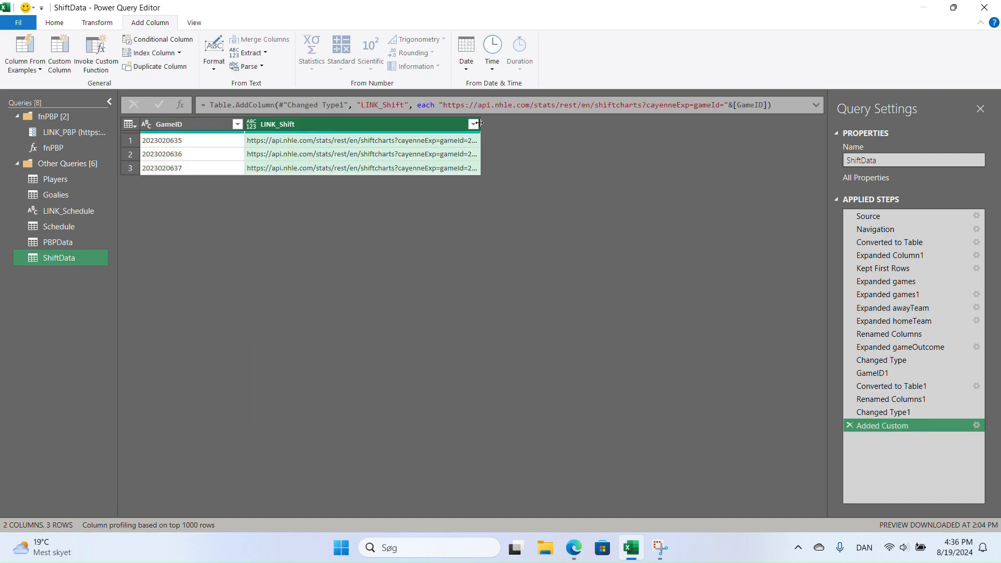
Step: Widen the LINK_Shift column to fit the full links and set its data type to Text
left_click_drag(480, 124, 568, 123)
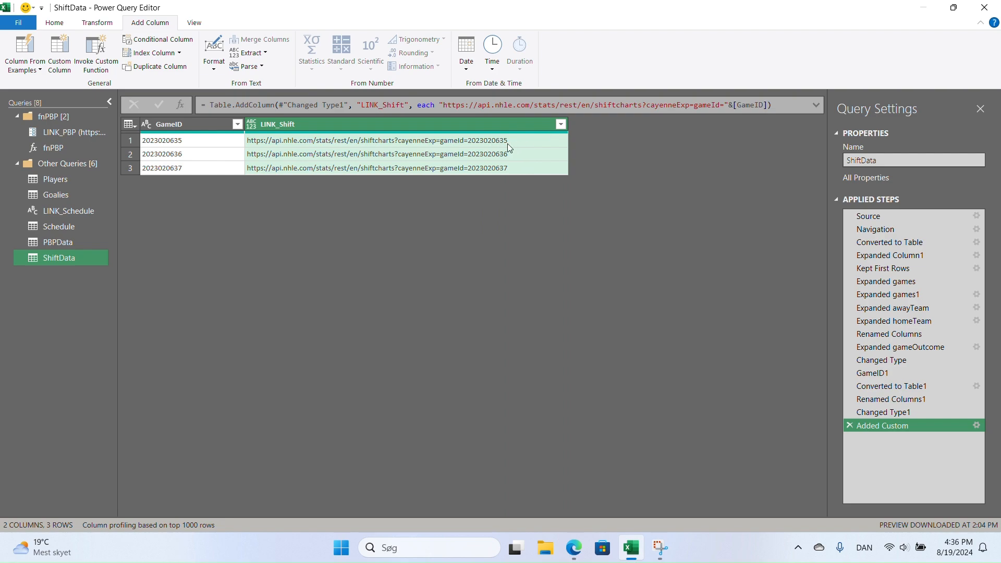
left_click(251, 126)
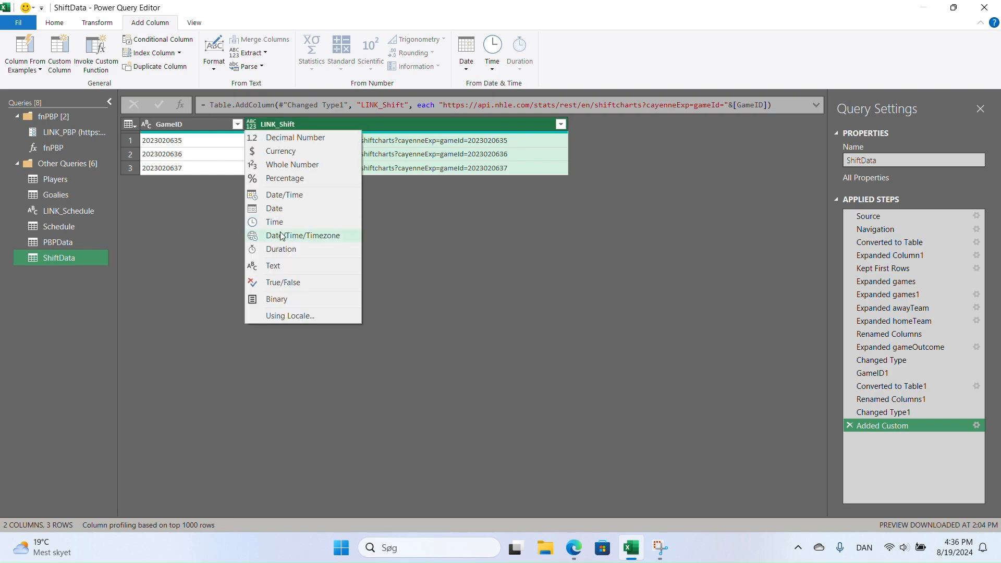
left_click(280, 266)
left_click(512, 142)
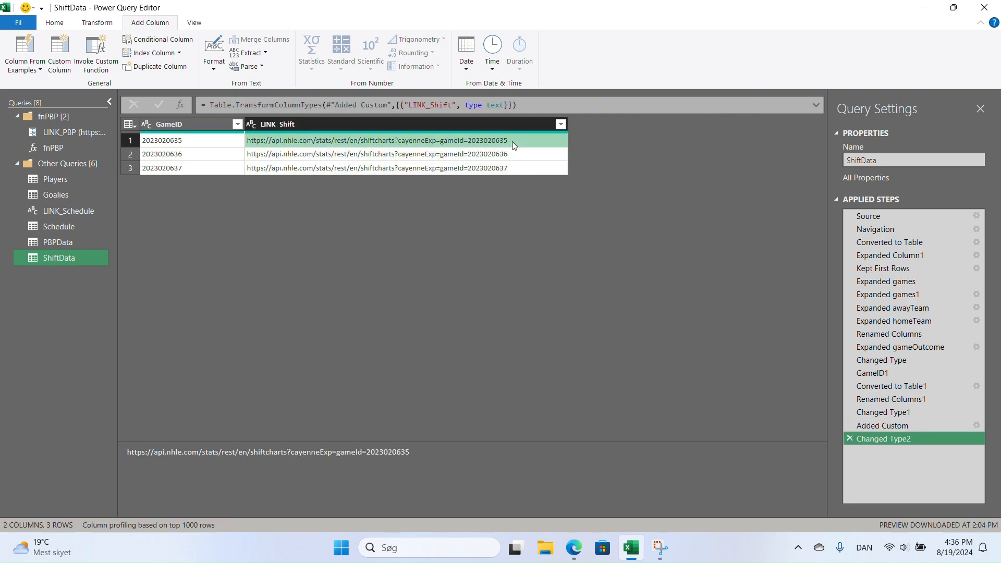
left_click_drag(412, 452, 157, 437)
key("ctrl+c")
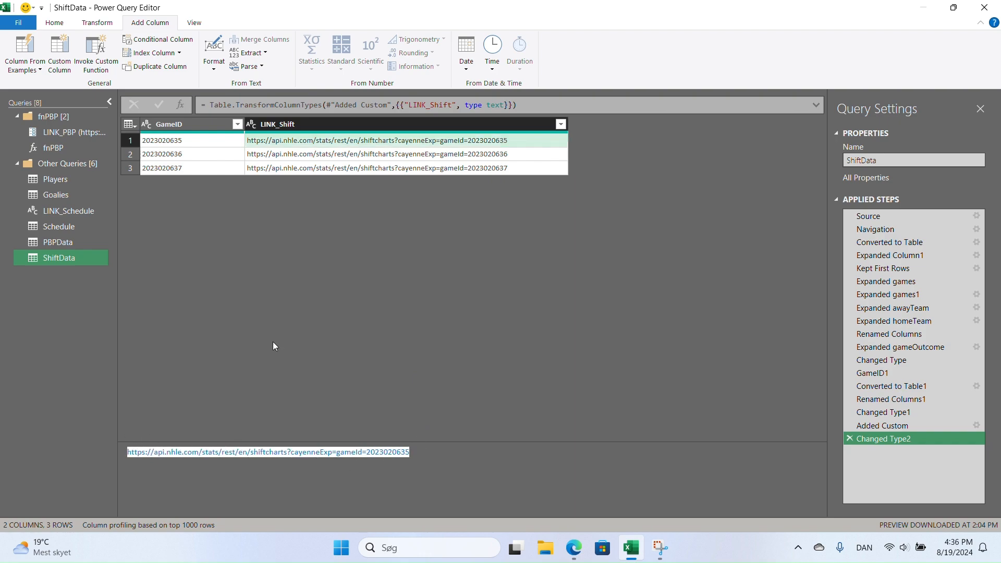
left_click(66, 24)
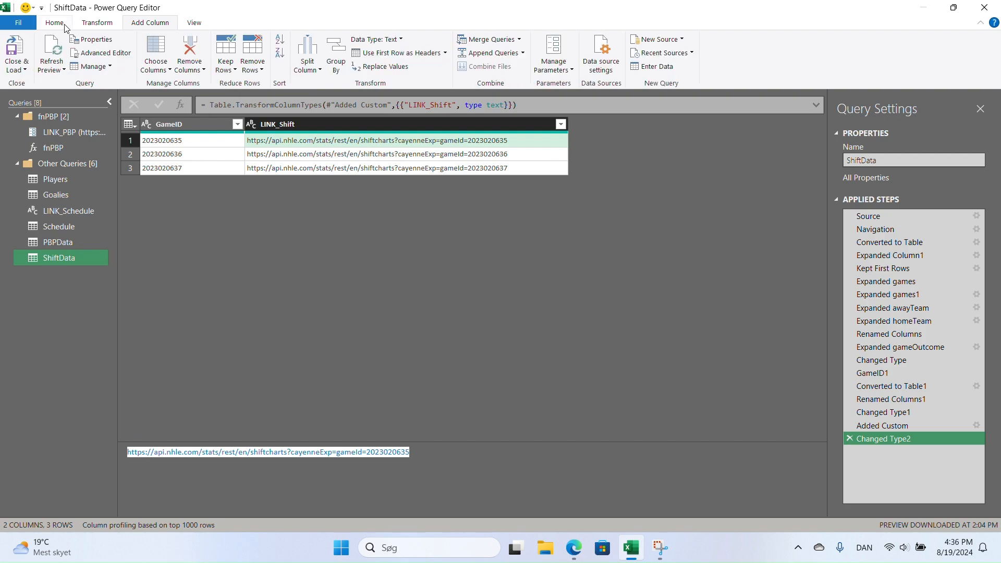
left_click(682, 41)
mouse_move(673, 86)
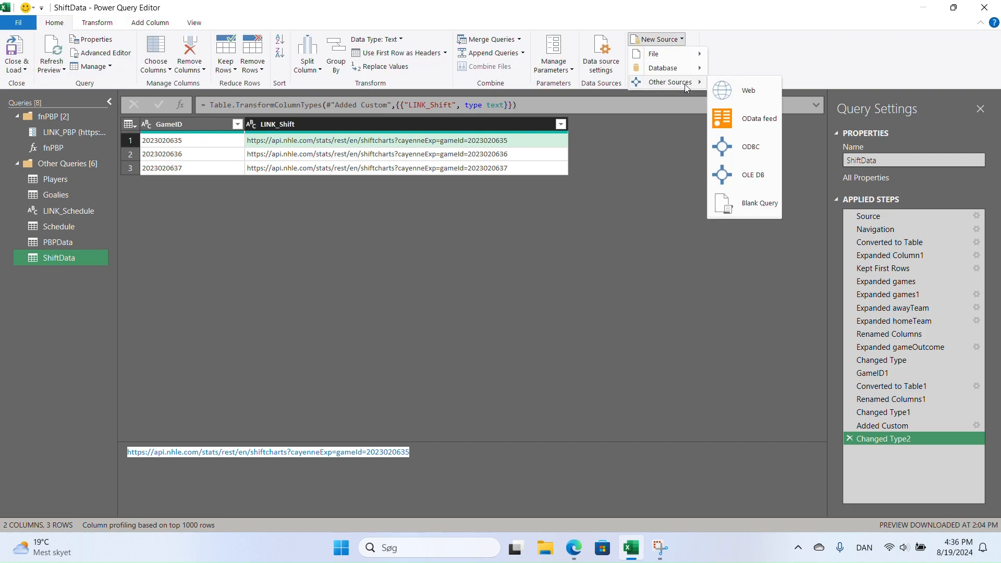
left_click(746, 90)
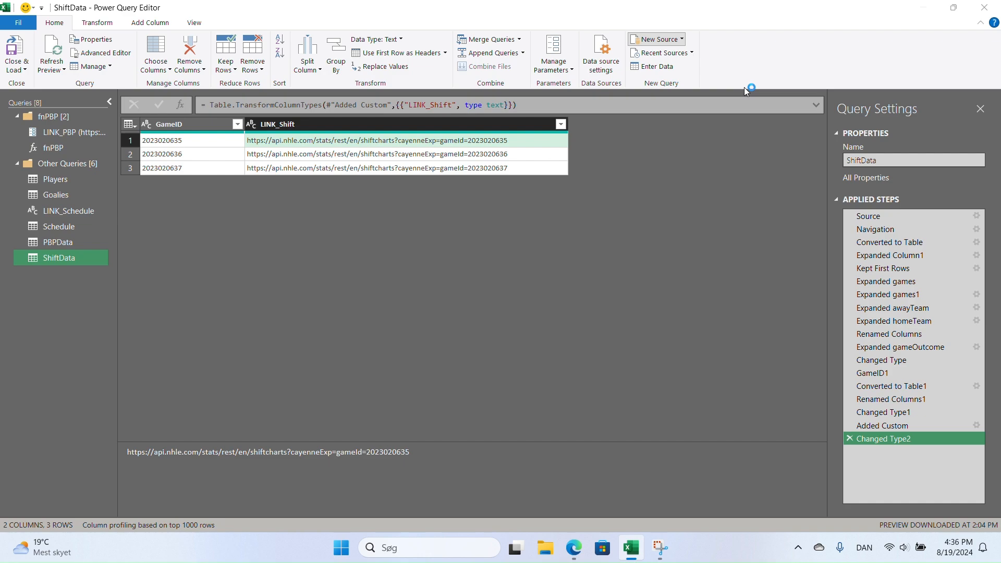
key("ctrl+v")
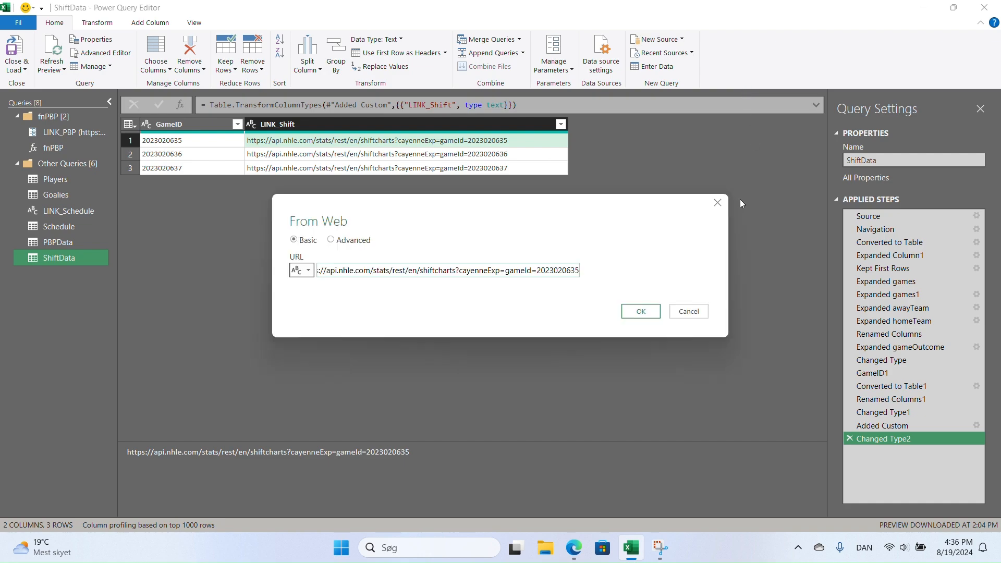
left_click(647, 312)
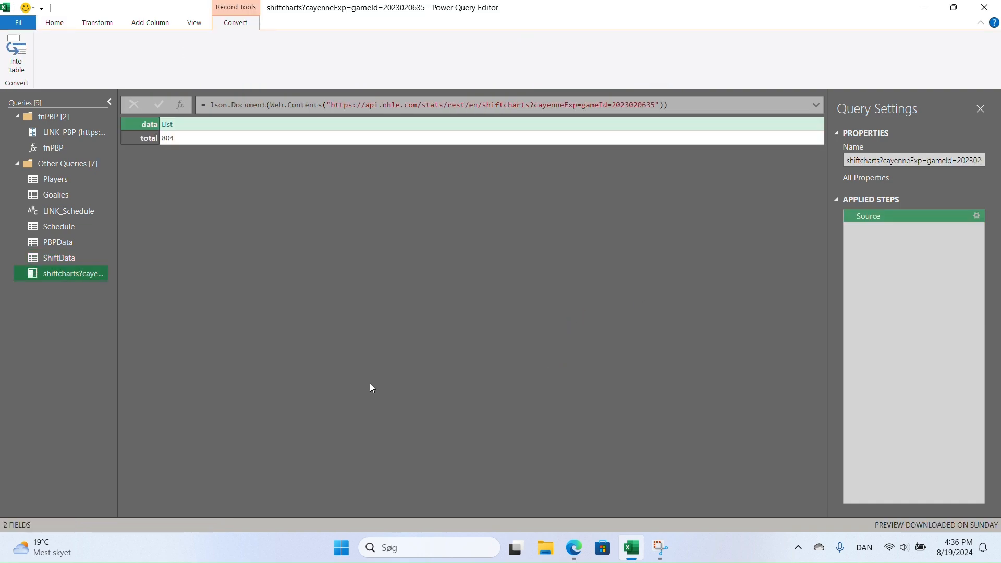
Step: Drill into the data list, convert it to a table with no delimiter, and check which fields its records can expand to
left_click(167, 125)
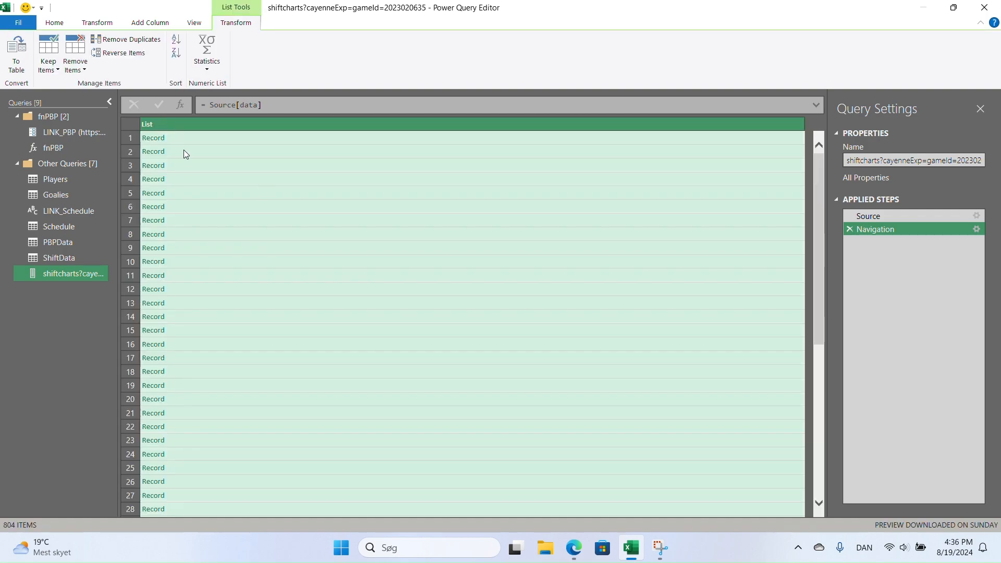
left_click(16, 56)
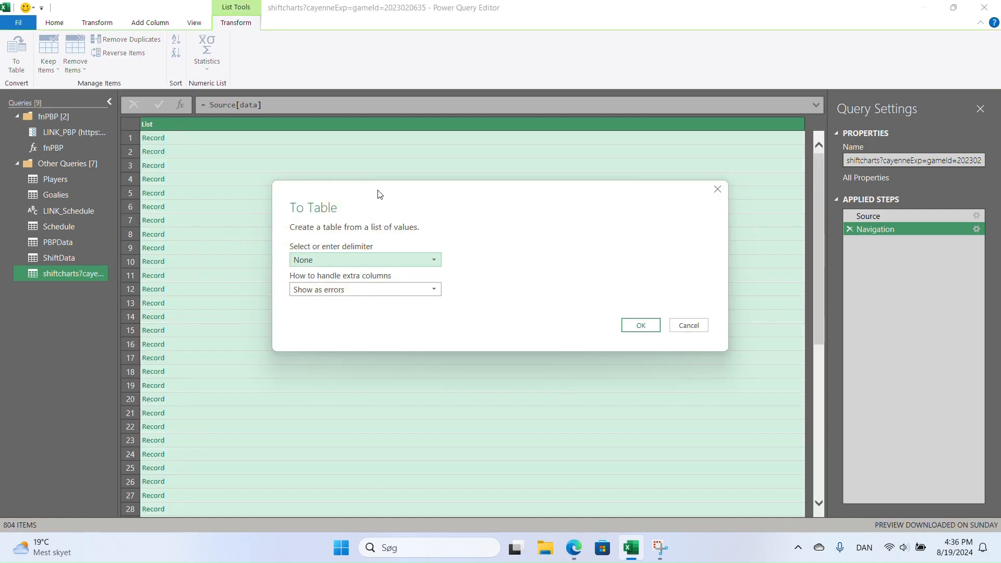
left_click(637, 324)
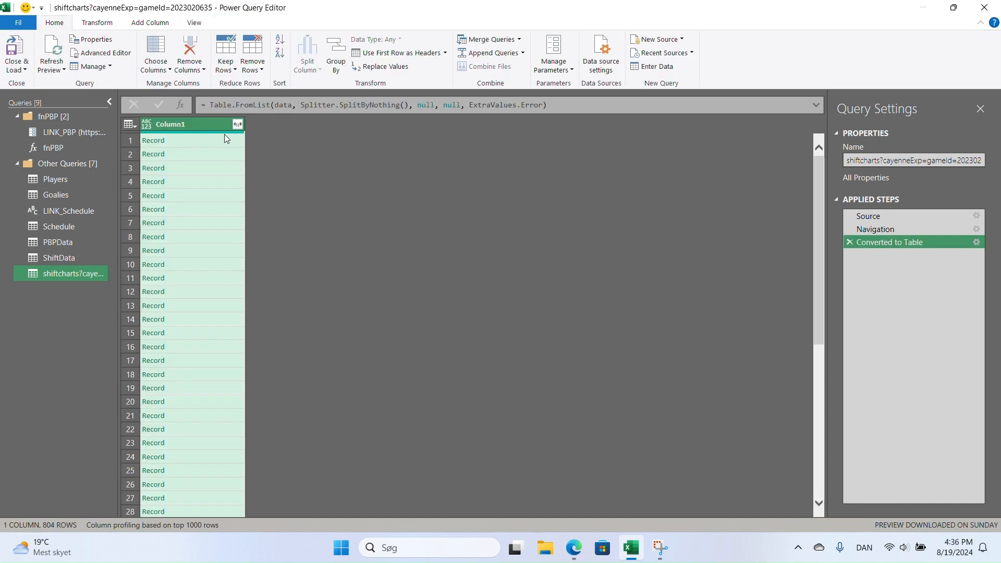
left_click(238, 124)
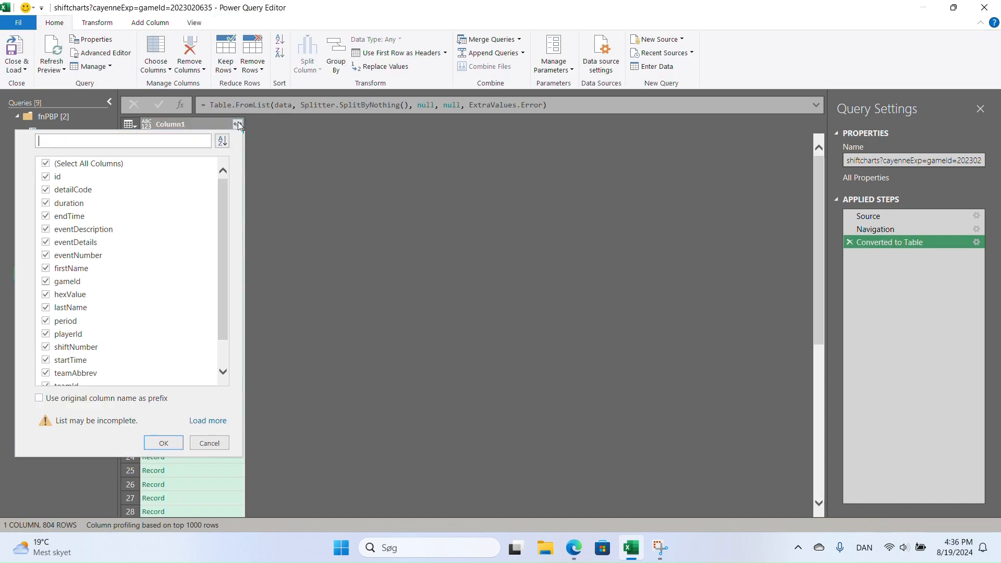
left_click(238, 124)
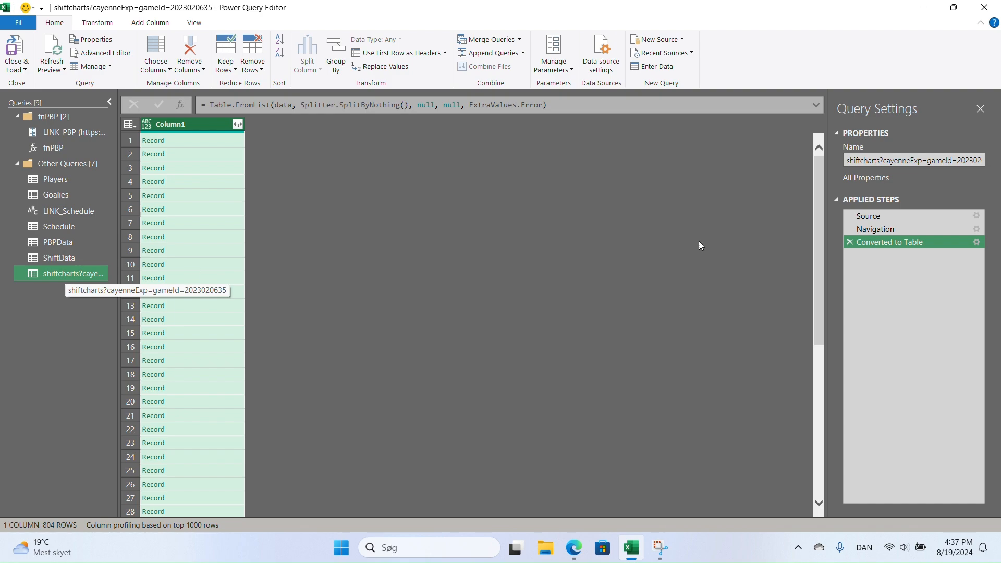
left_click(869, 216)
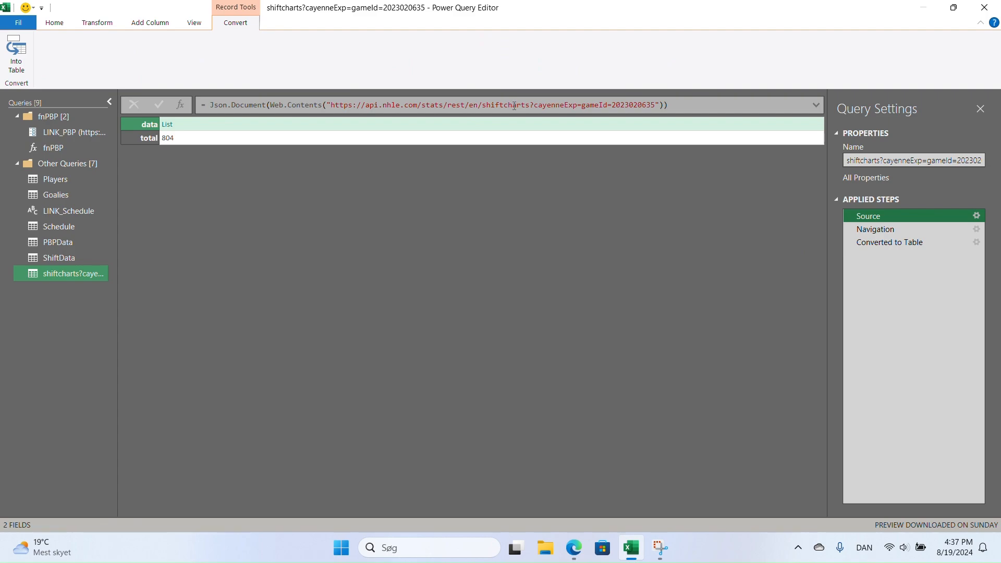
left_click(56, 23)
left_click(559, 67)
left_click(570, 111)
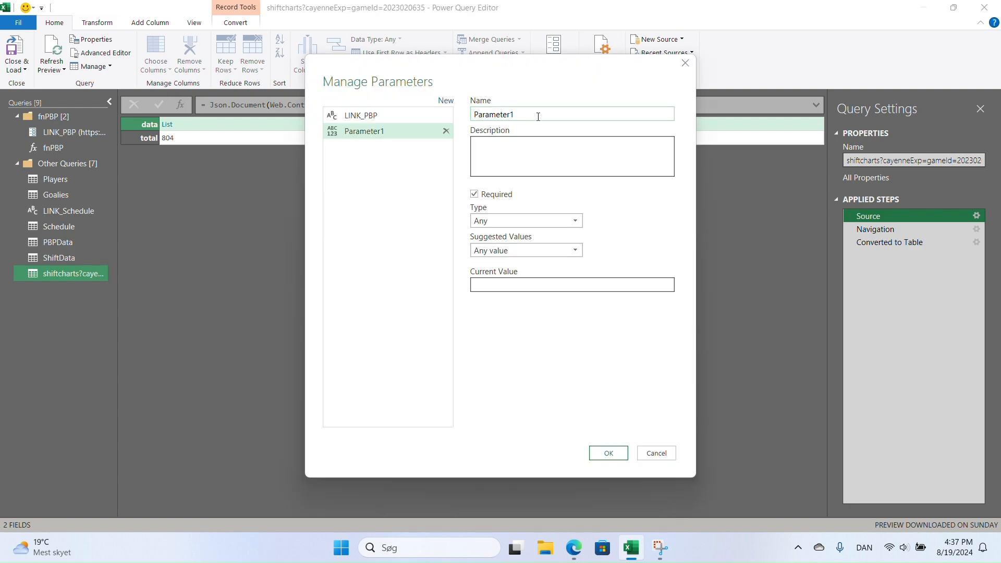
type("LINK_Shift")
left_click(568, 220)
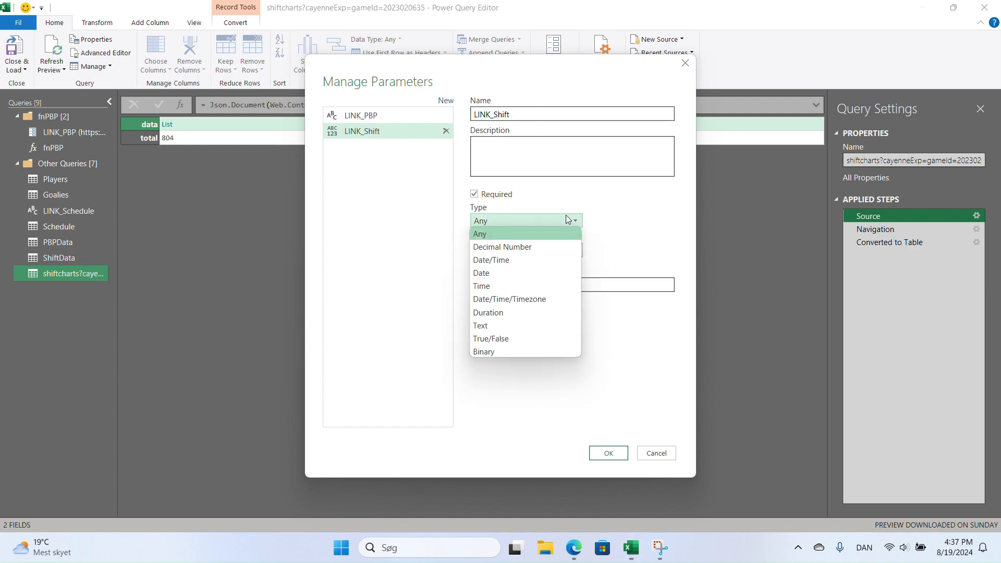
left_click(524, 324)
left_click(549, 290)
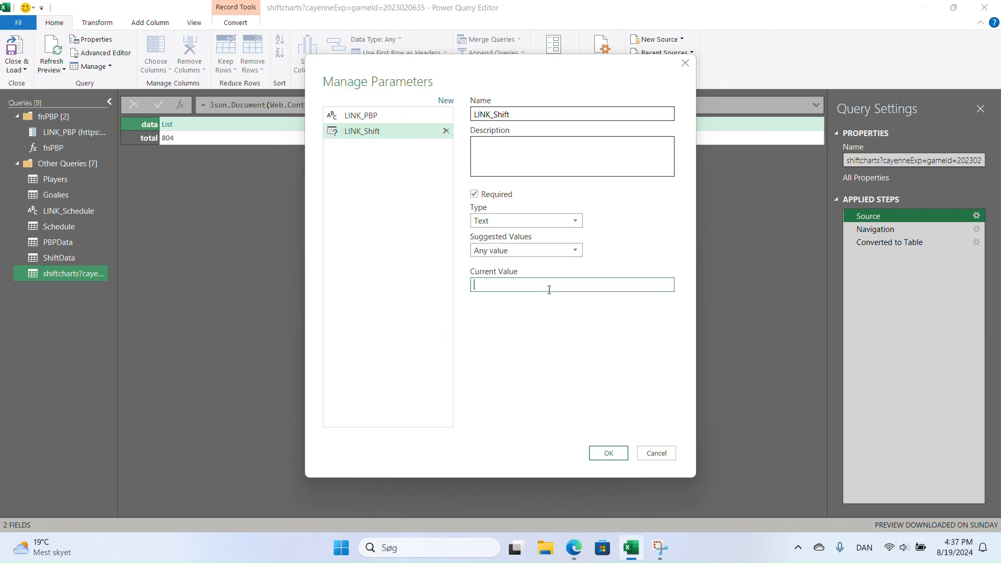
key("ctrl+v")
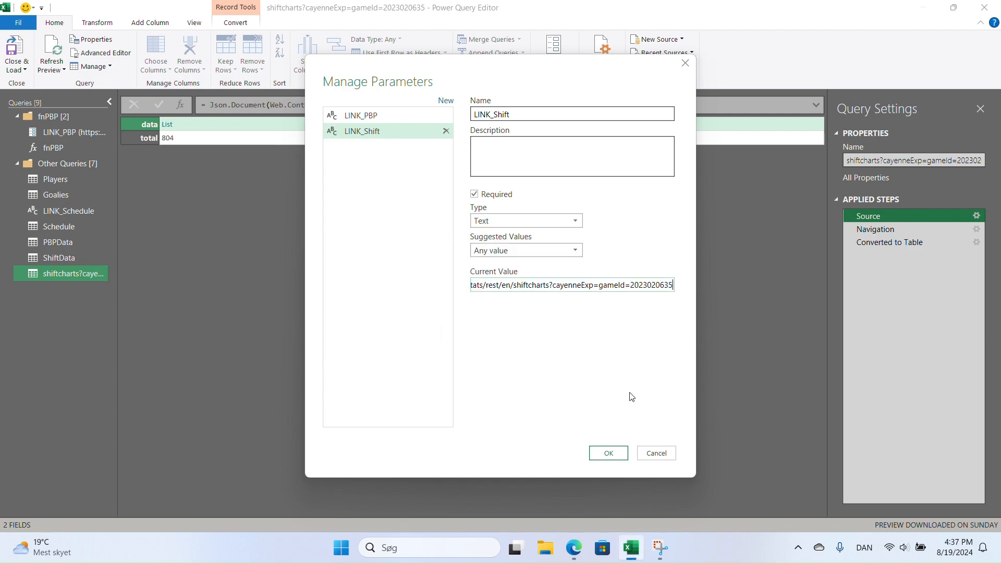
left_click(609, 453)
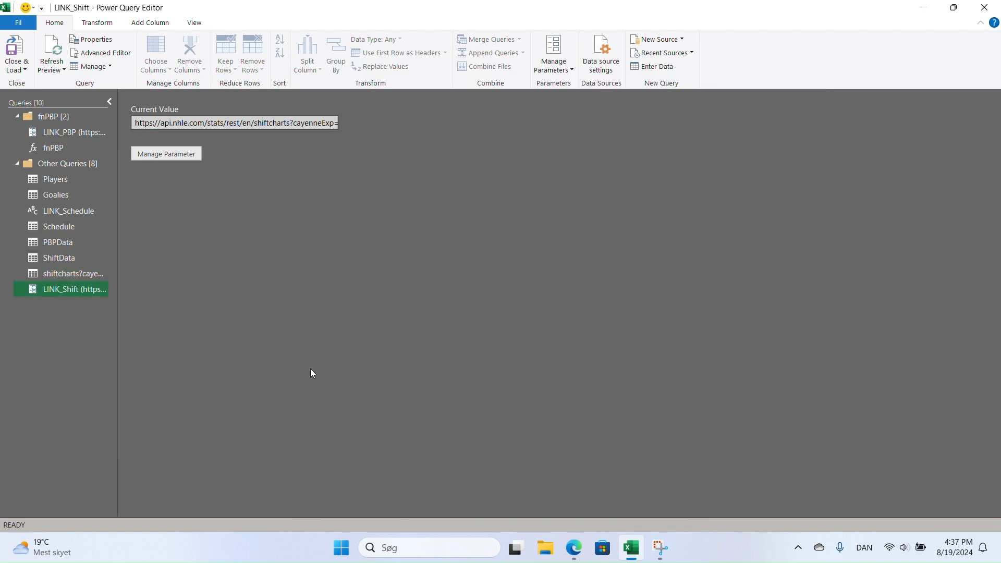
Step: Replace the hard-coded URL in the shiftcharts query's Source step with the LINK_Shift parameter and return to the Converted to Table step
left_click(73, 275)
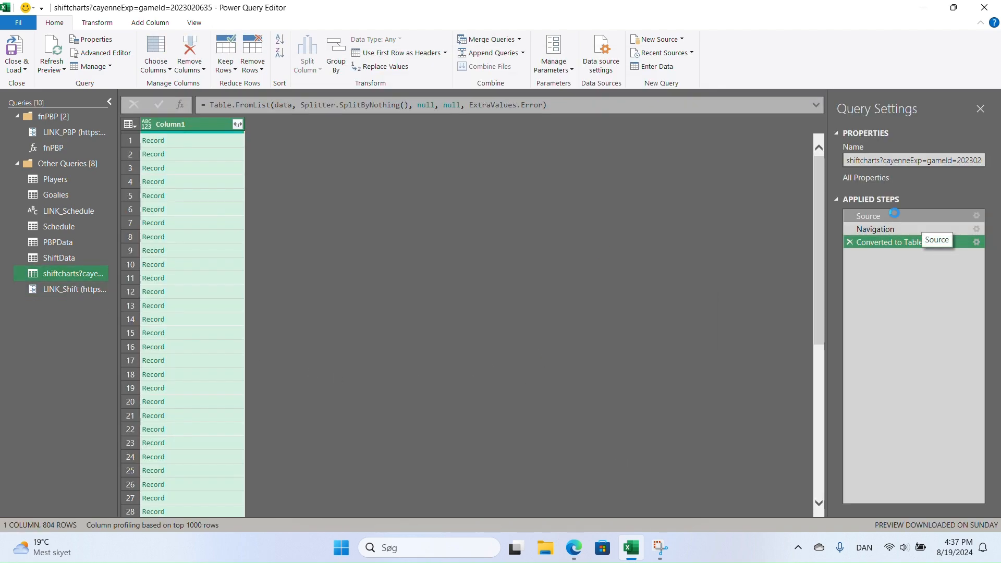
left_click(893, 215)
left_click_drag(327, 105, 660, 105)
key("BackSpace")
type("LINK")
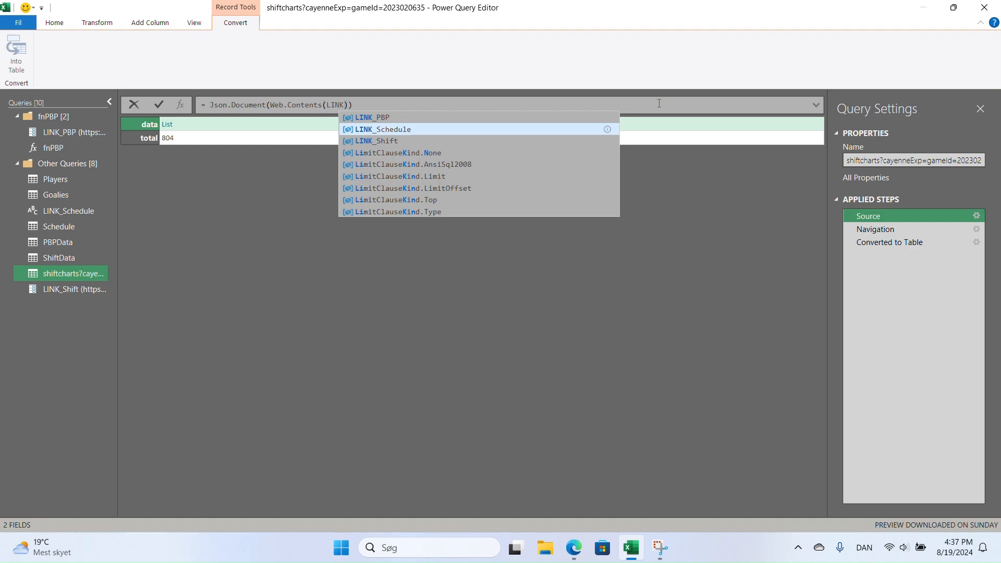
key("Down")
key("Tab")
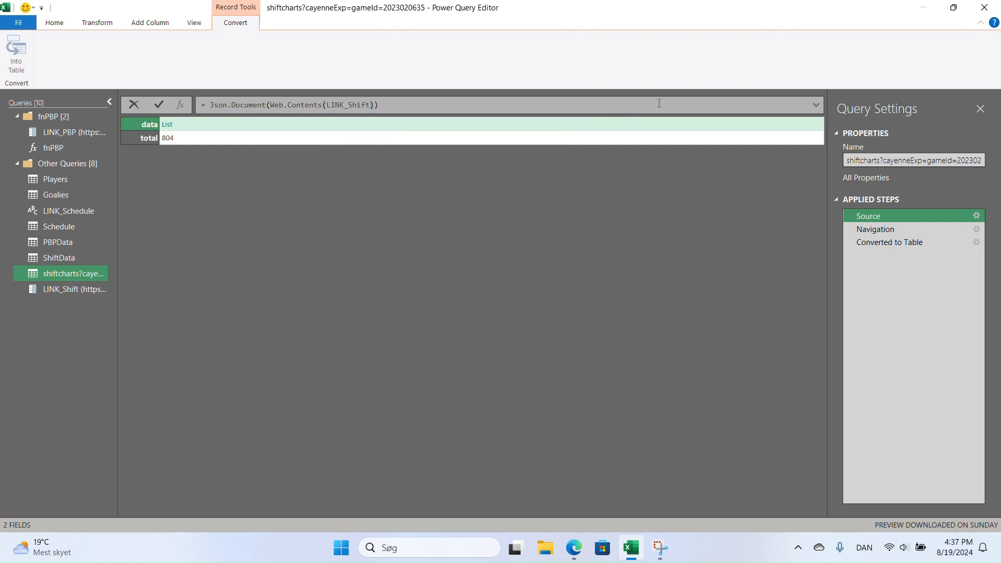
left_click(502, 106)
key("Return")
left_click(893, 243)
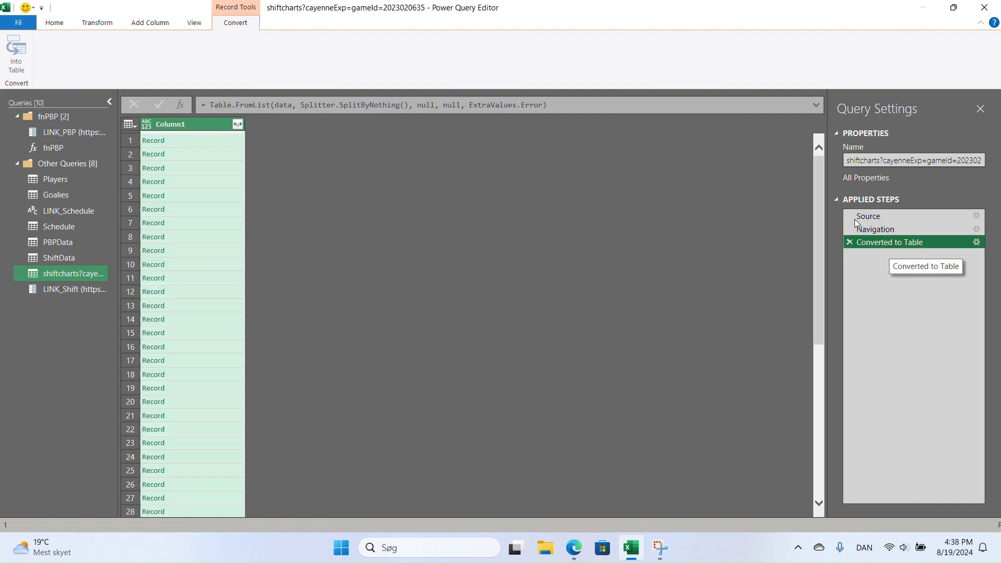
Step: Create a function named fnShift from the shiftcharts query
right_click(58, 274)
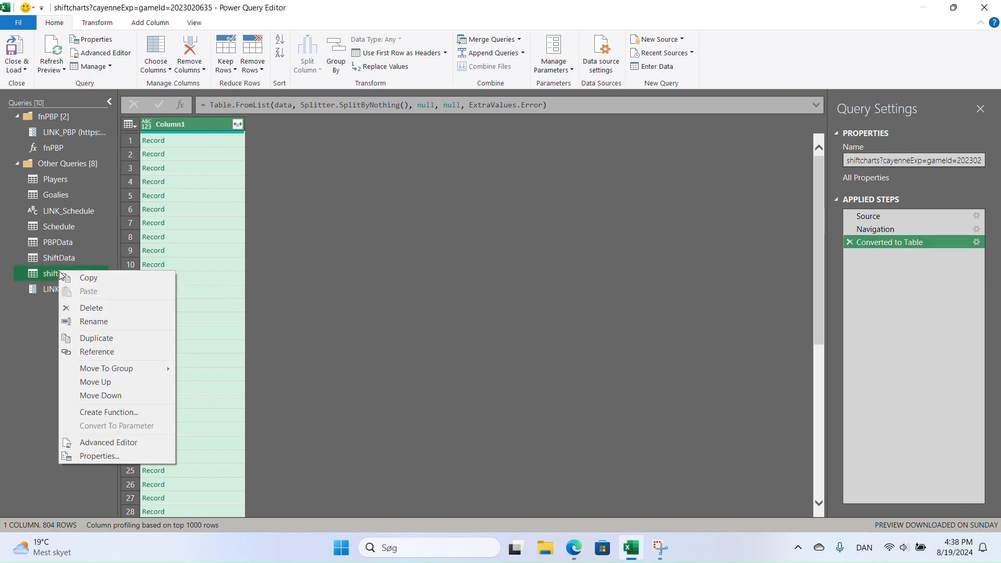
left_click(119, 413)
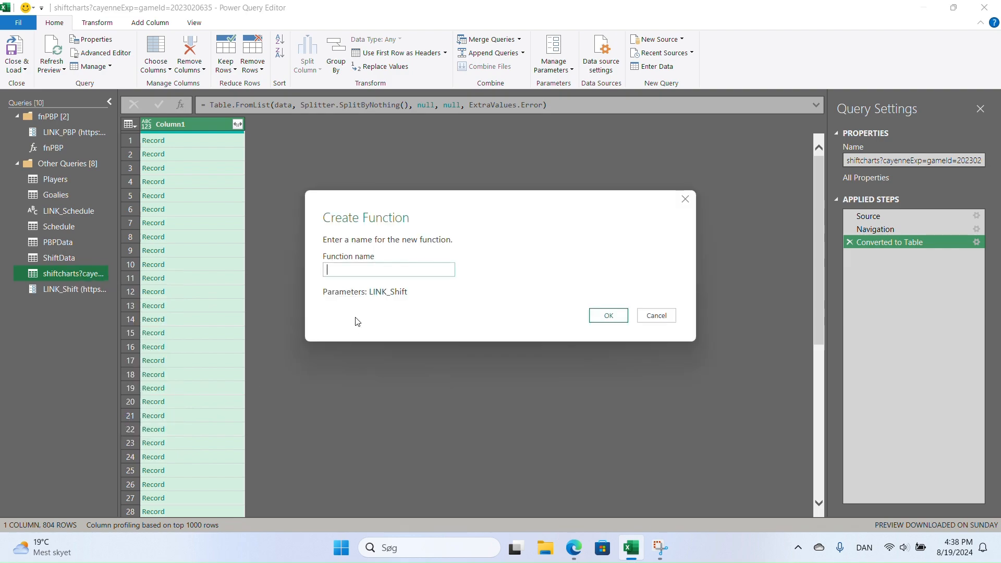
type("fnShift")
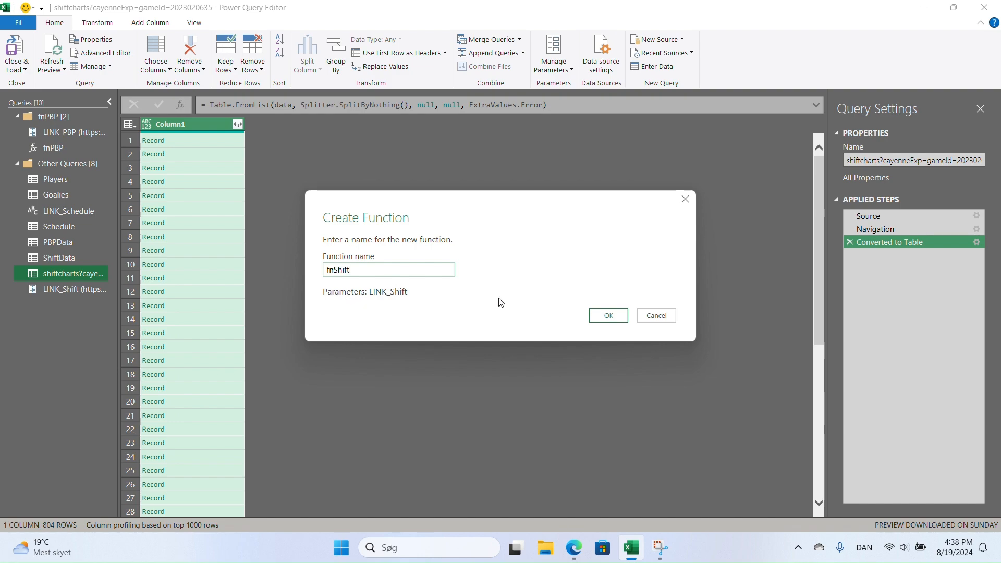
left_click(620, 317)
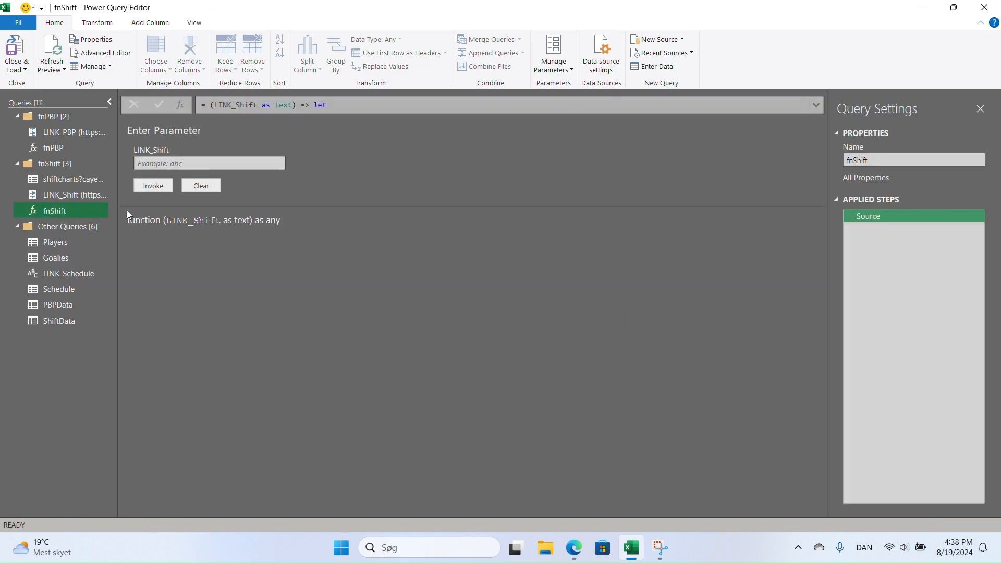
left_click(167, 166)
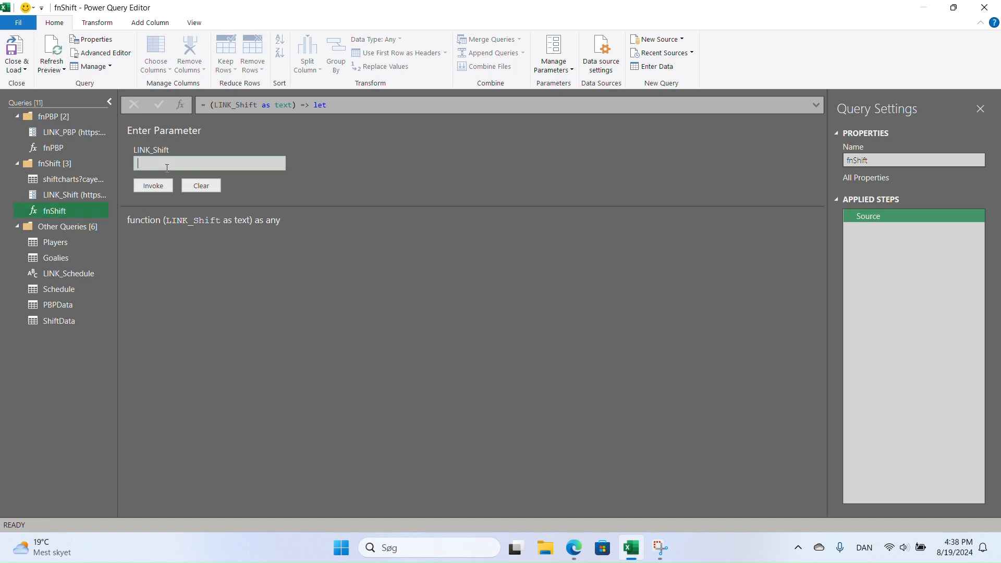
key("ctrl+v")
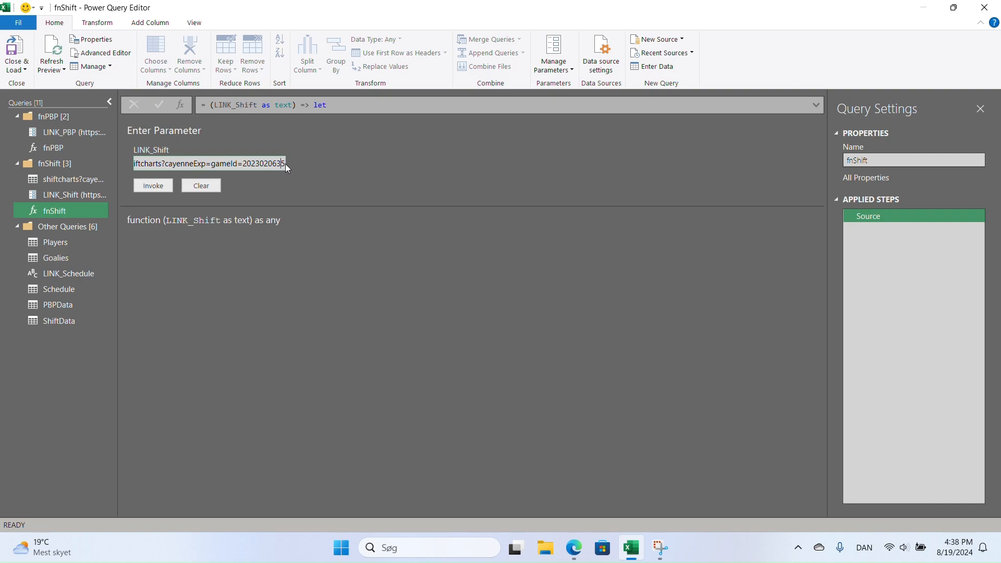
key("BackSpace")
type("4")
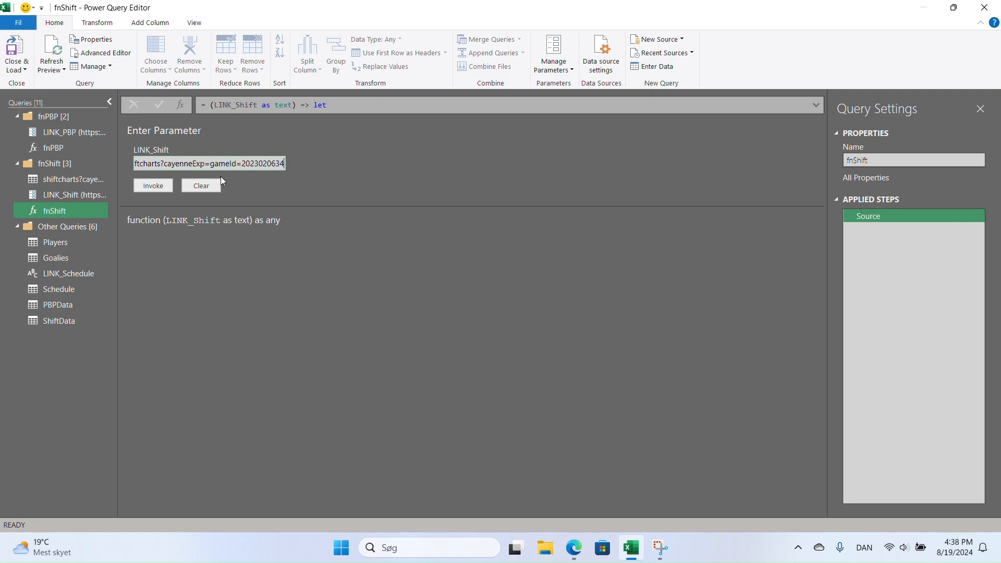
left_click(158, 191)
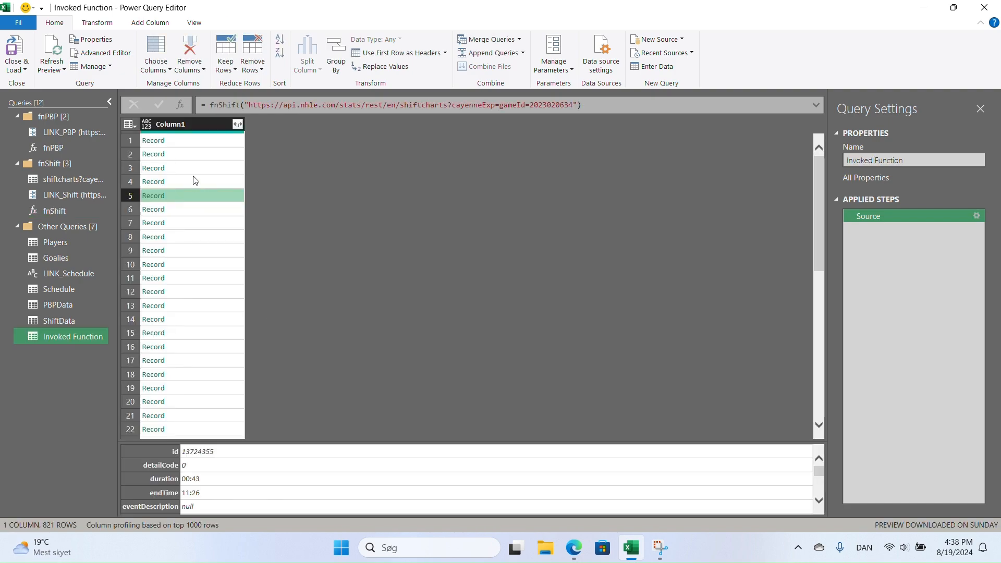
left_click(184, 120)
right_click(83, 337)
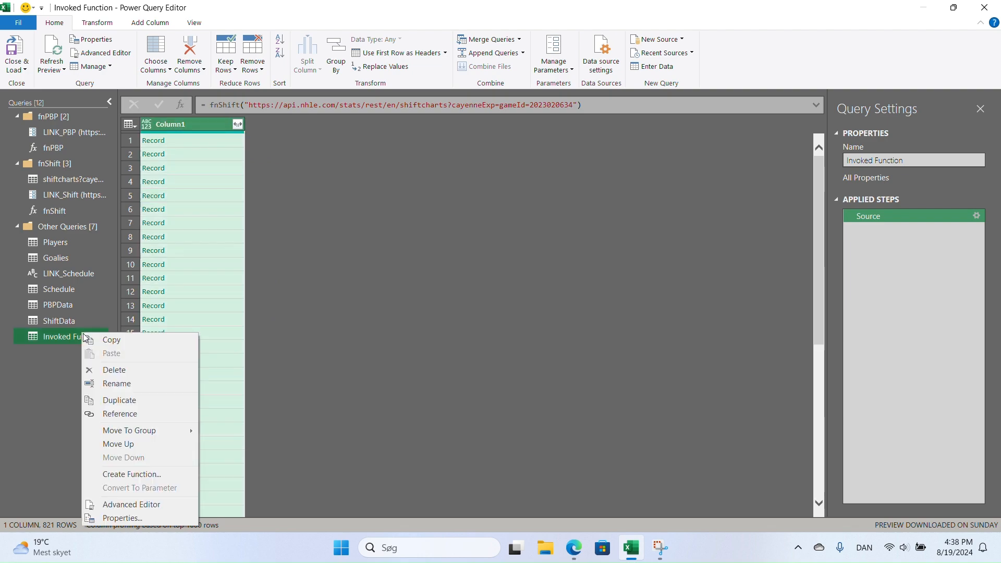
left_click(143, 368)
left_click(562, 294)
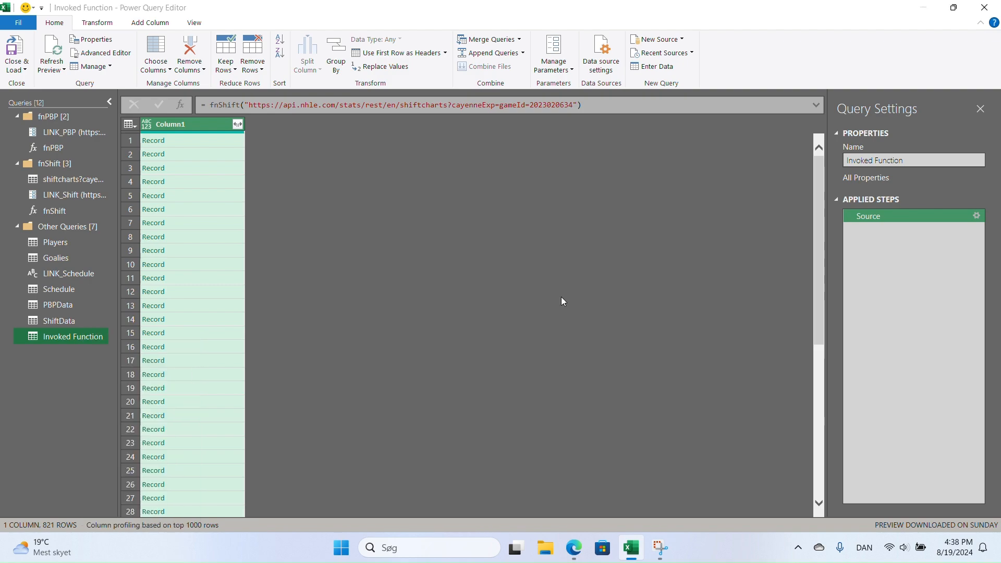
left_click(82, 178)
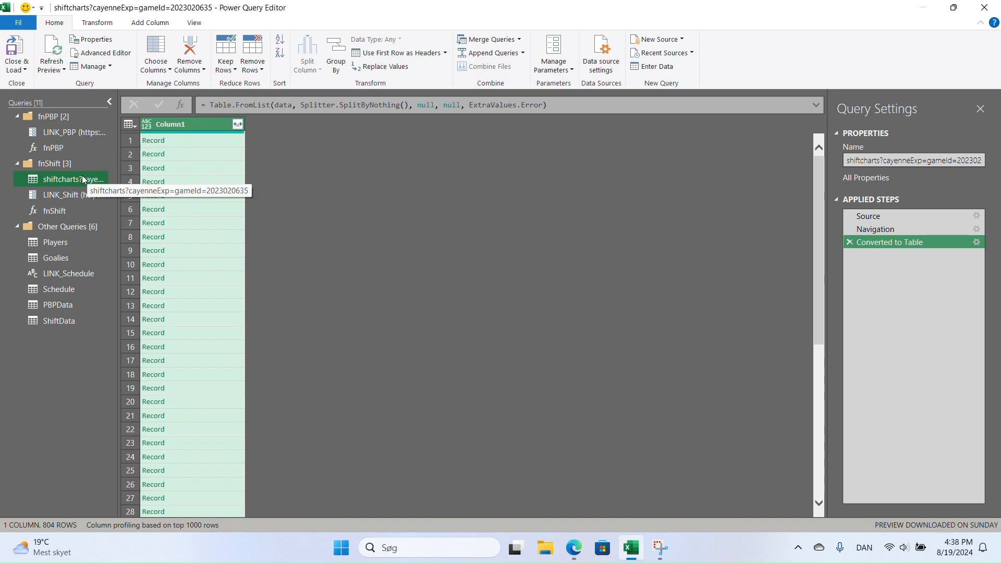
right_click(84, 179)
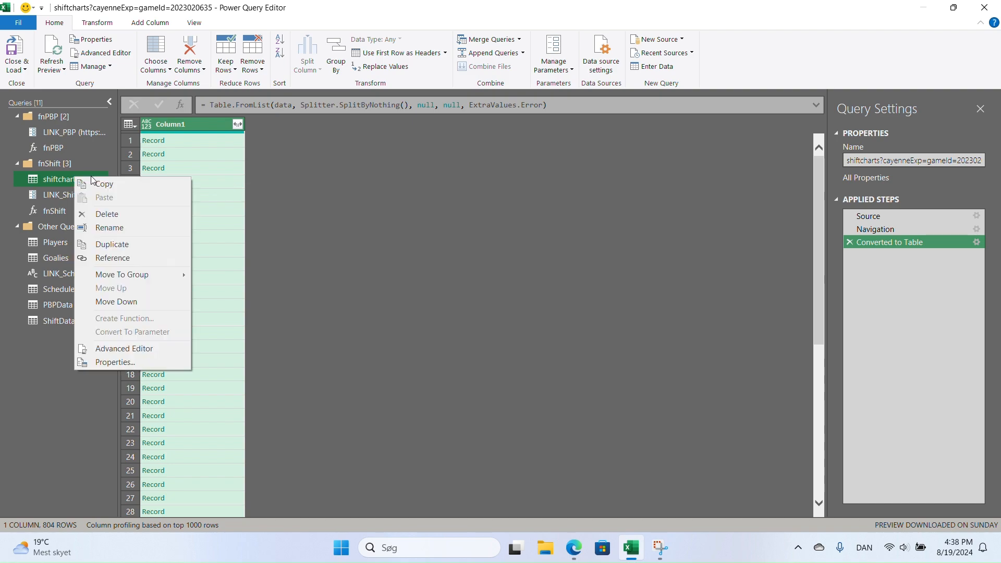
left_click(110, 215)
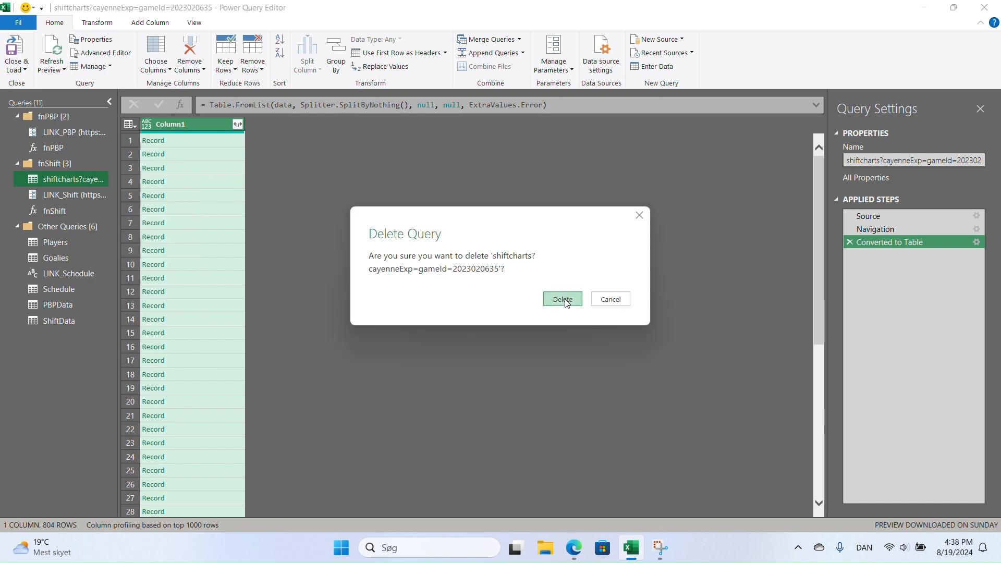
left_click(565, 300)
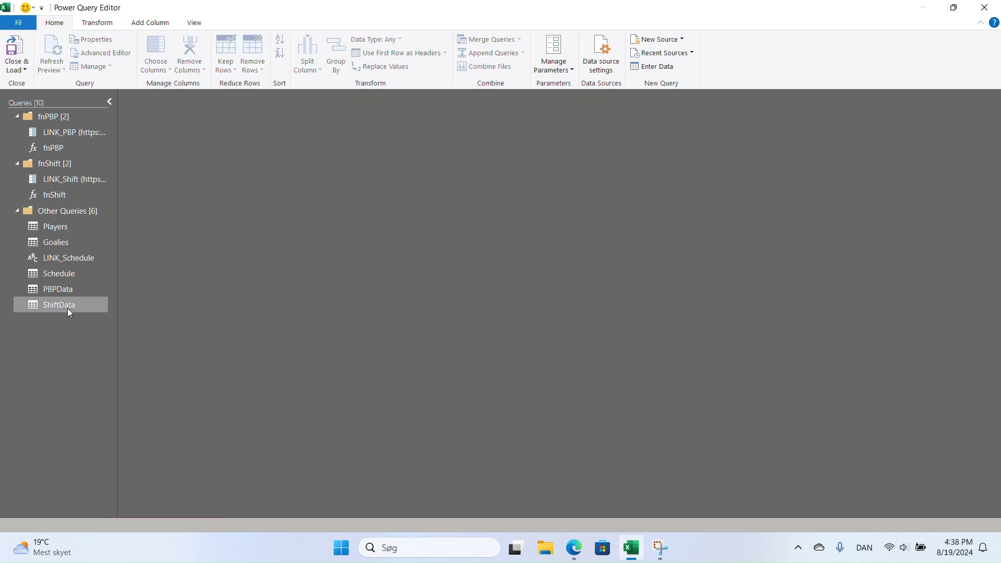
Step: Add an fnShift column to the ShiftData query by invoking the fnShift function with the LINK_Shift column as its parameter
left_click(67, 308)
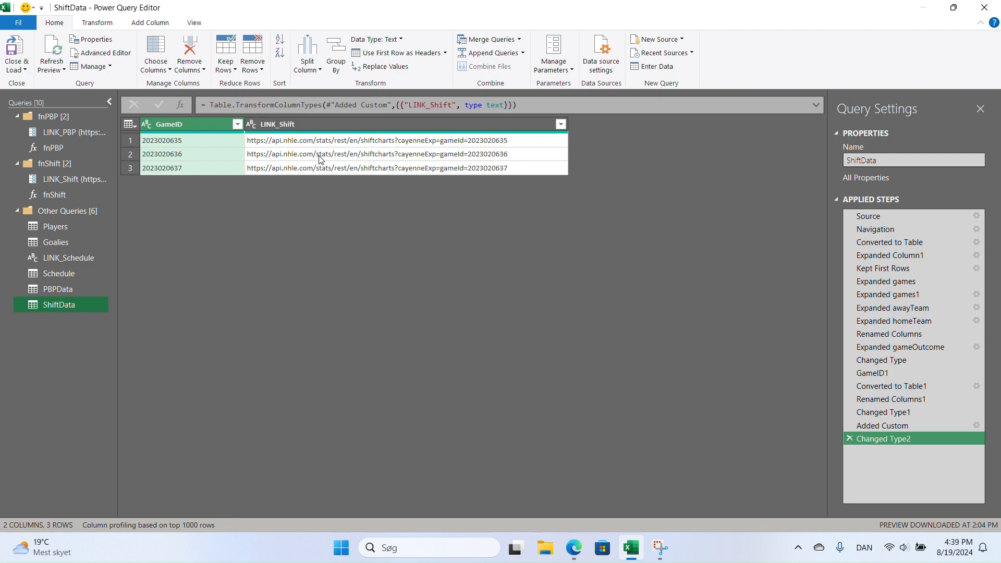
left_click(142, 23)
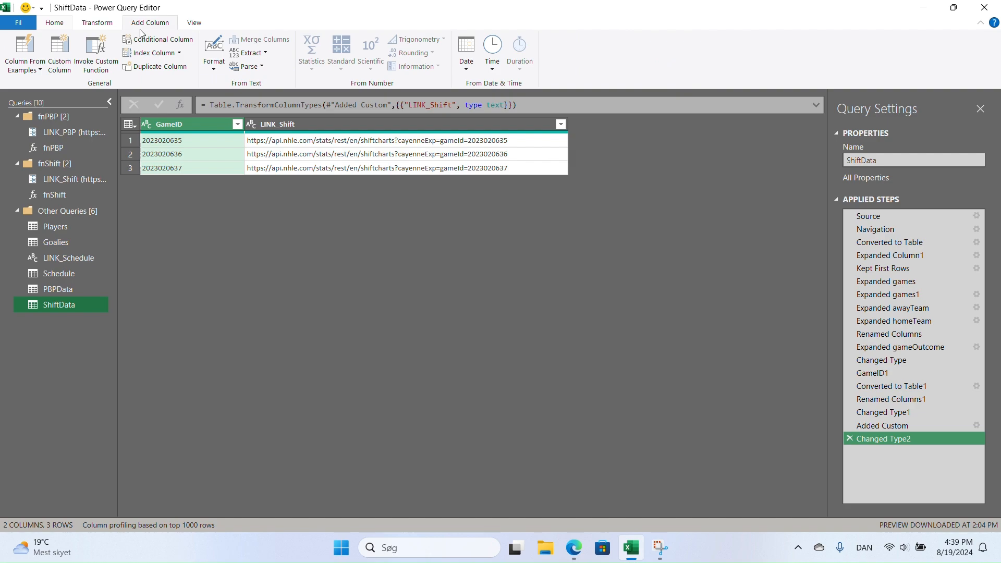
left_click(109, 56)
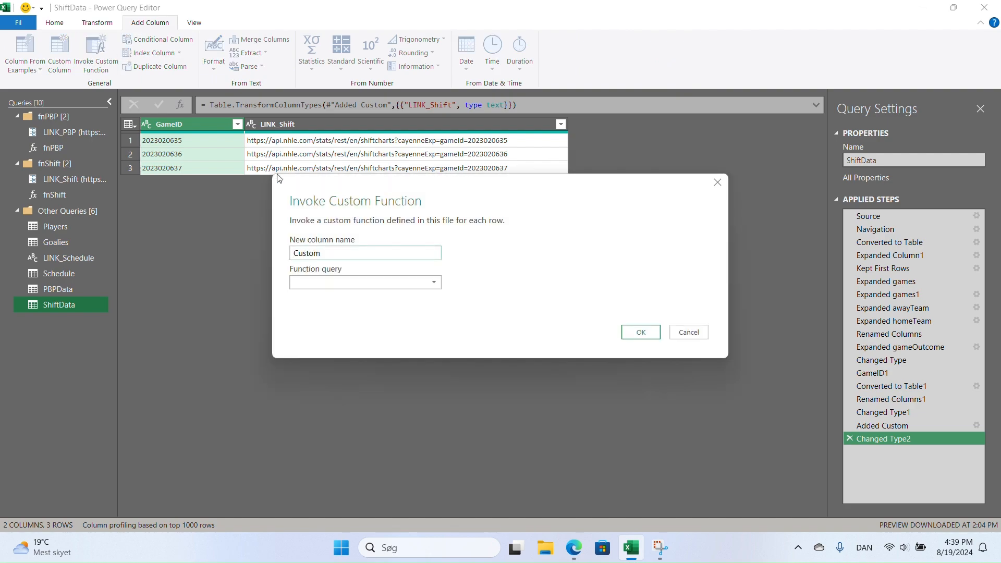
left_click(374, 282)
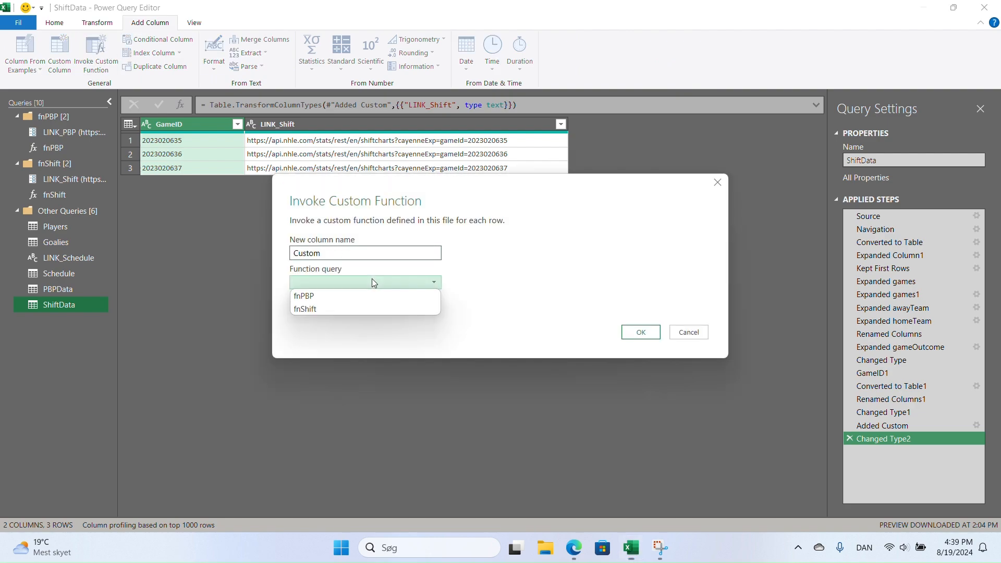
left_click(317, 311)
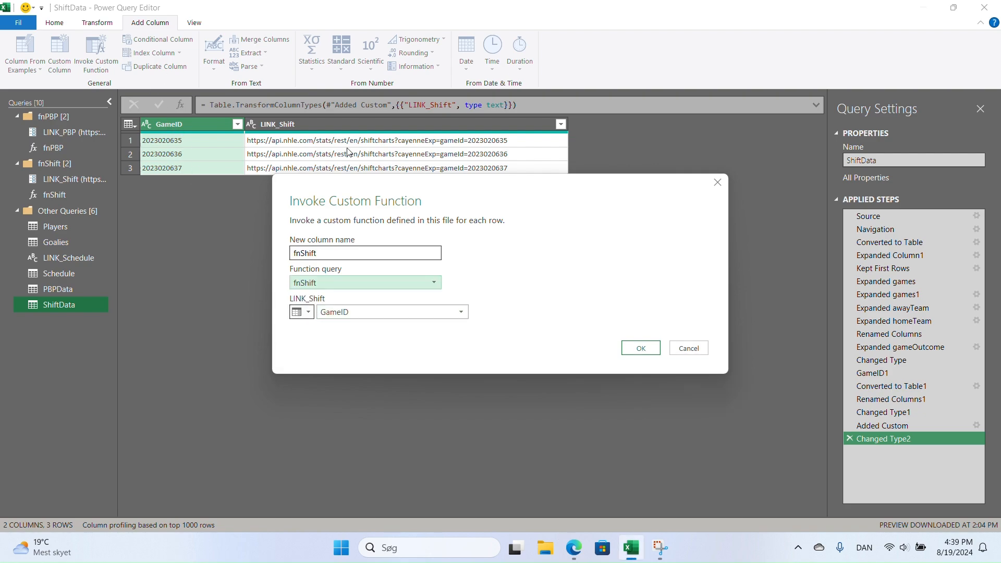
left_click(461, 312)
left_click(386, 338)
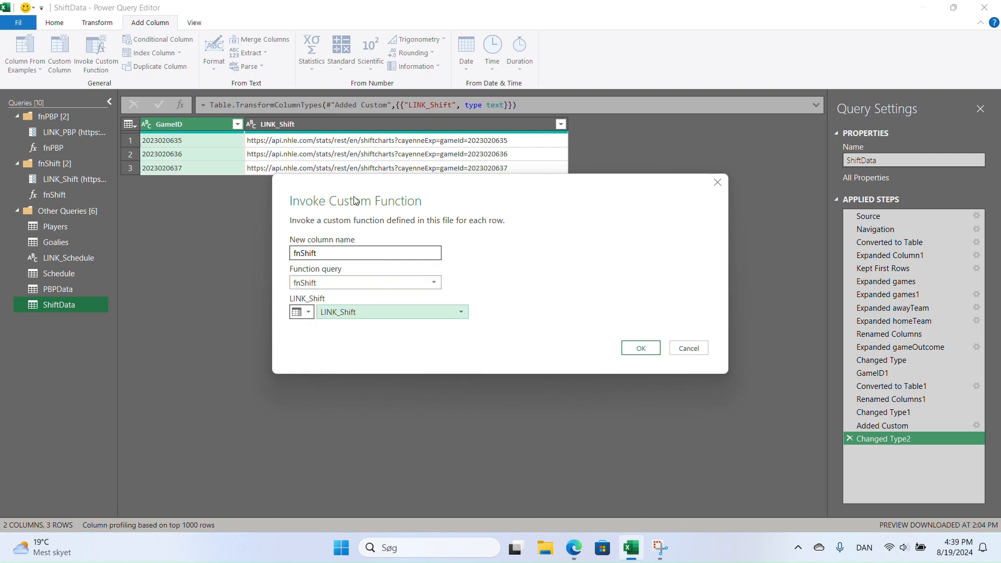
left_click(636, 354)
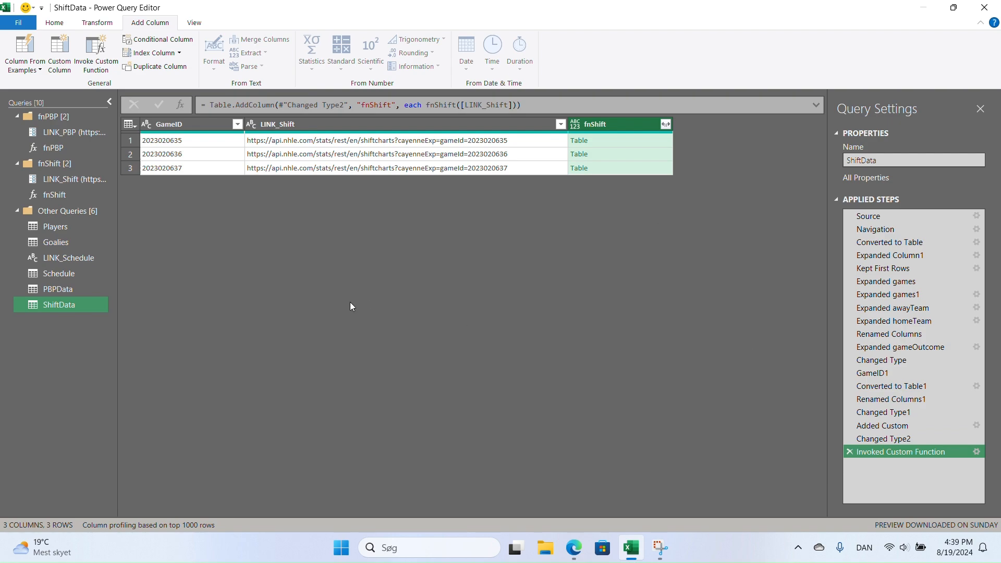
Step: Expand the fnShift tables to Column1, and expand those records to all fields without the original column name as prefix
left_click(666, 124)
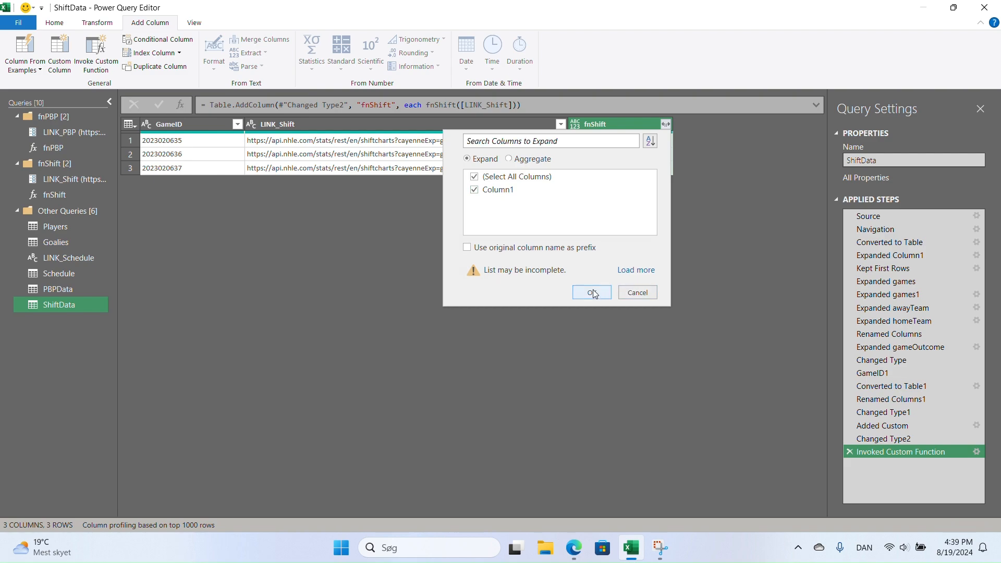
left_click(592, 292)
left_click(666, 124)
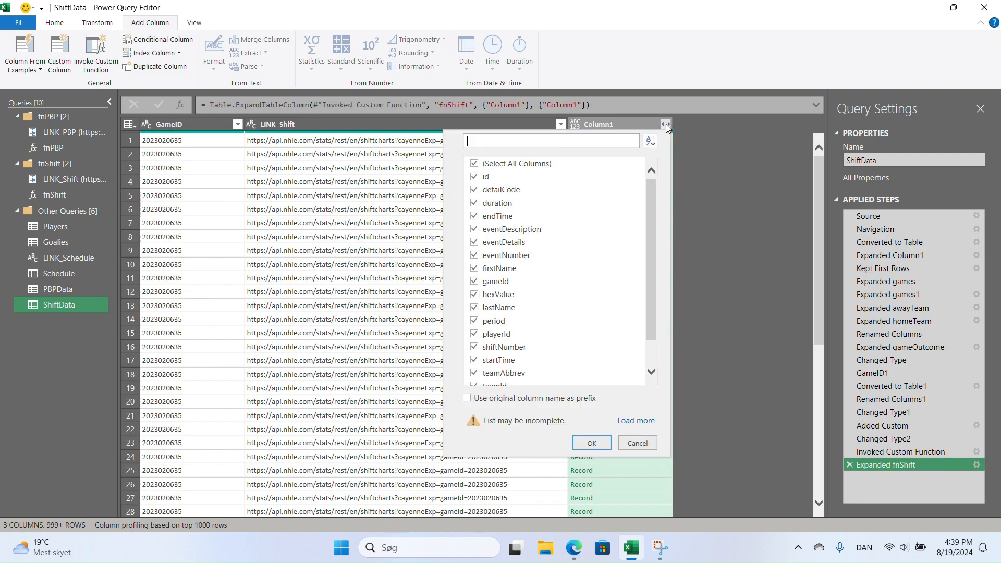
left_click(636, 421)
scroll(576, 281, "down", 1)
scroll(577, 281, "up", 1)
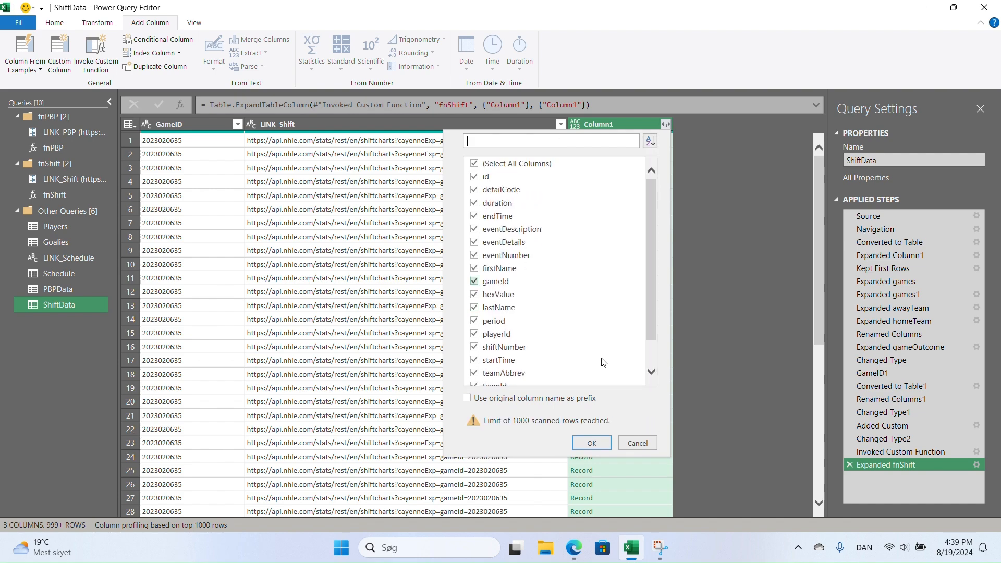
left_click(590, 443)
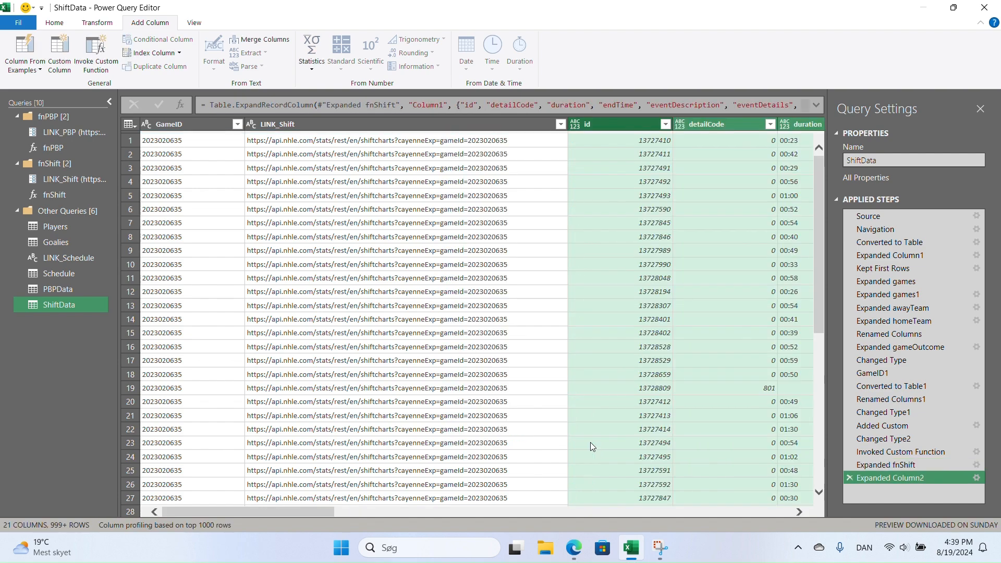
Step: Examine the expanded shift columns of ShiftData, from id and duration through shiftNumber and startTime to typeCode, to judge which are needed
left_click_drag(295, 507, 414, 524)
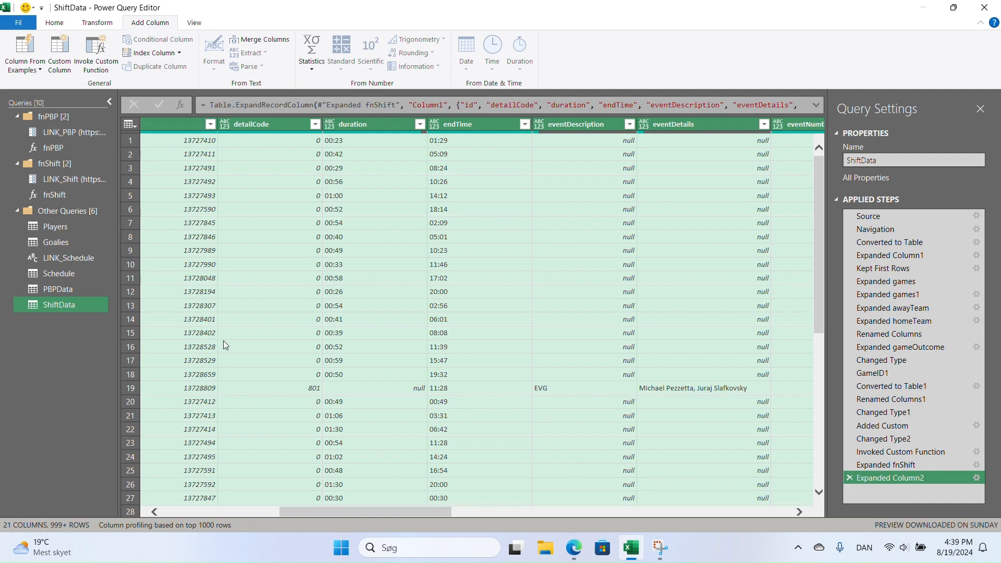
left_click_drag(335, 514, 696, 472)
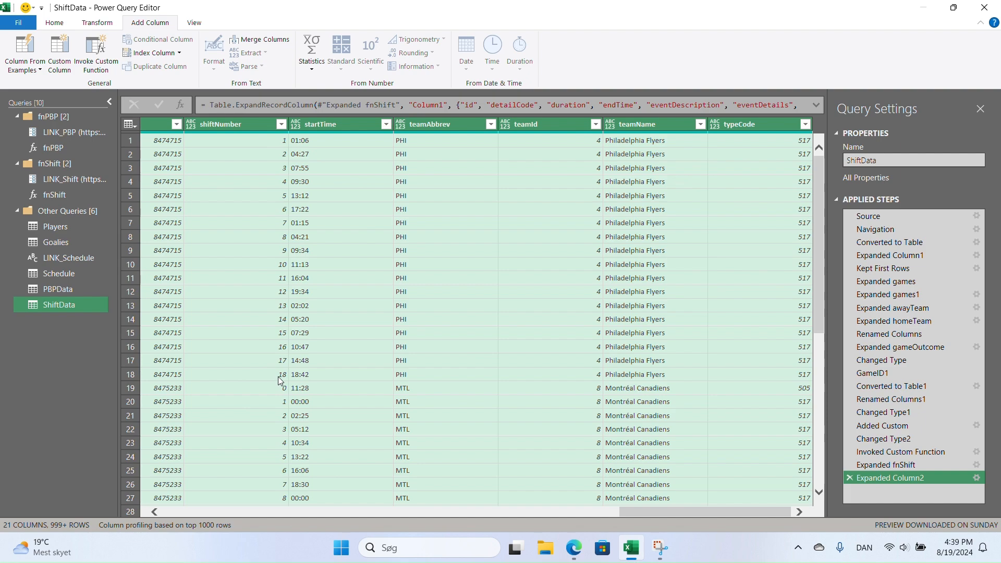
left_click_drag(665, 518, 560, 529)
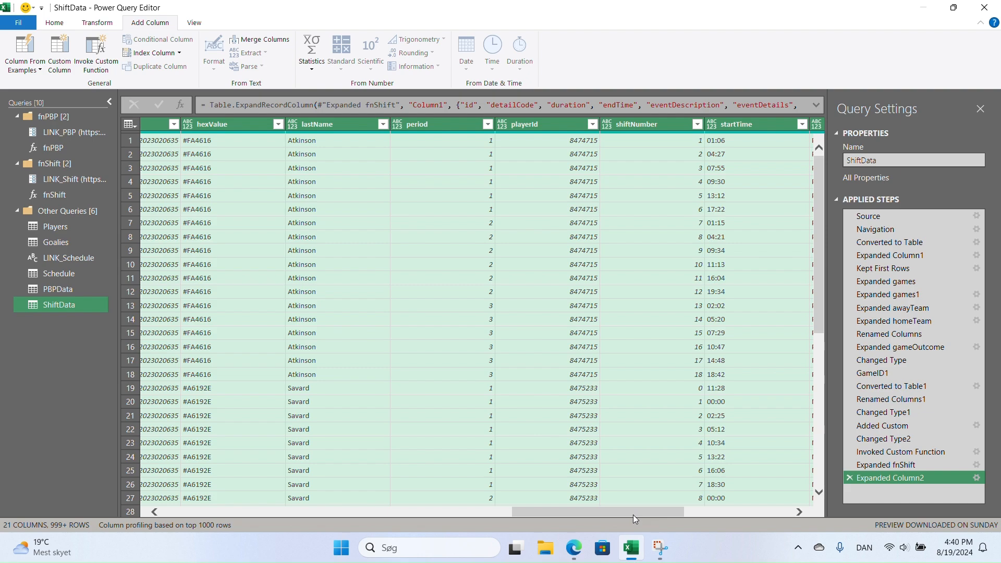
left_click(690, 389)
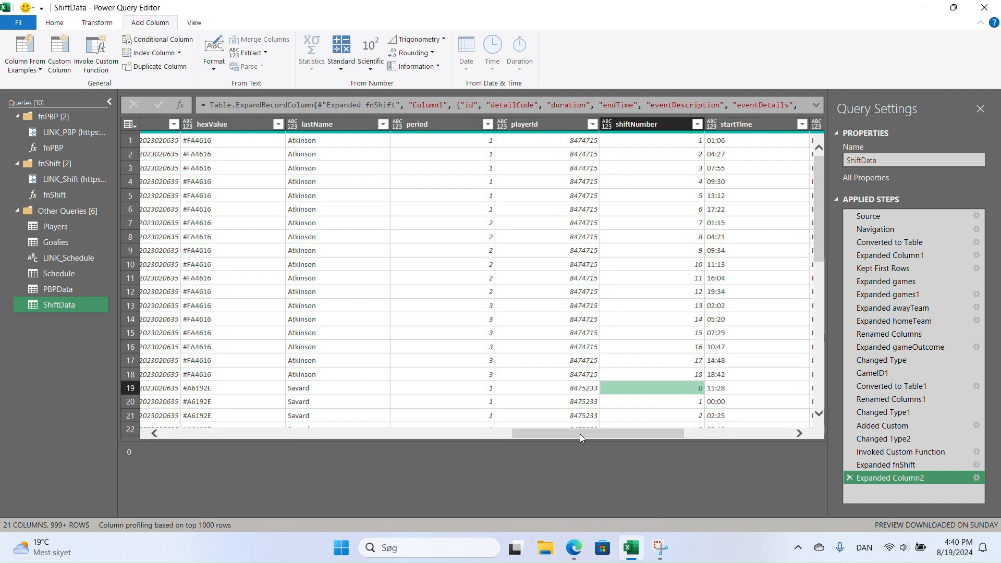
left_click_drag(585, 437, 668, 434)
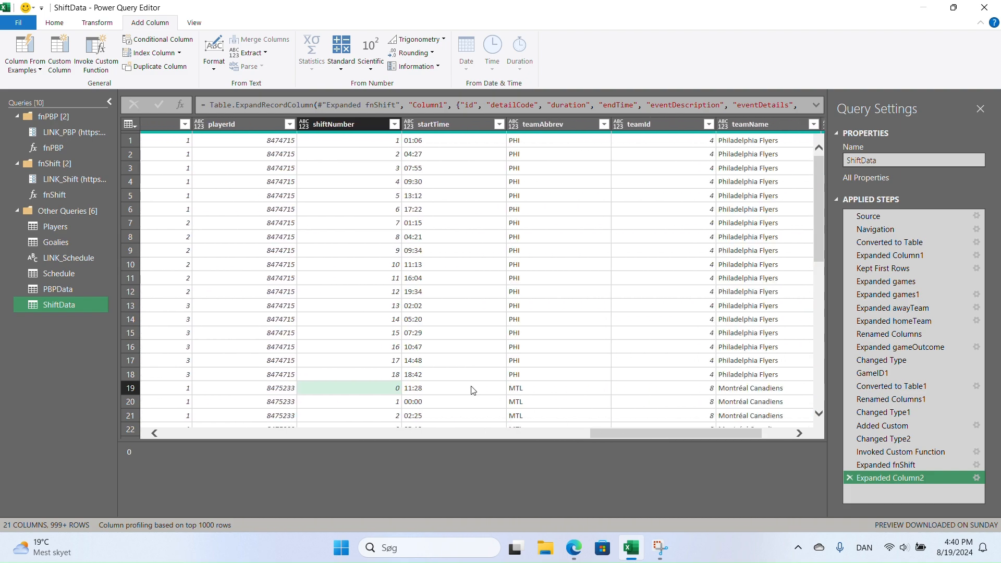
left_click_drag(608, 433, 272, 438)
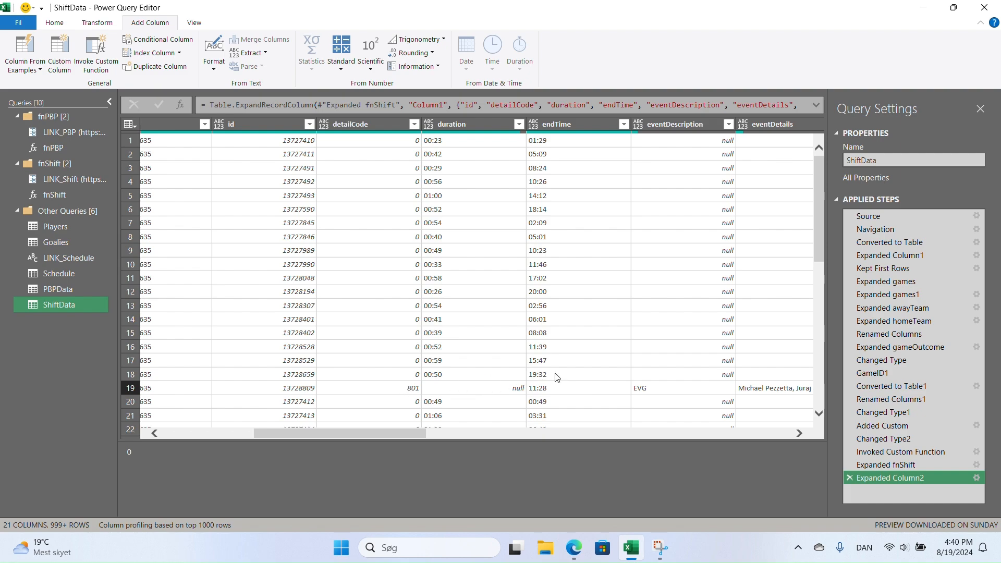
left_click_drag(425, 434, 791, 406)
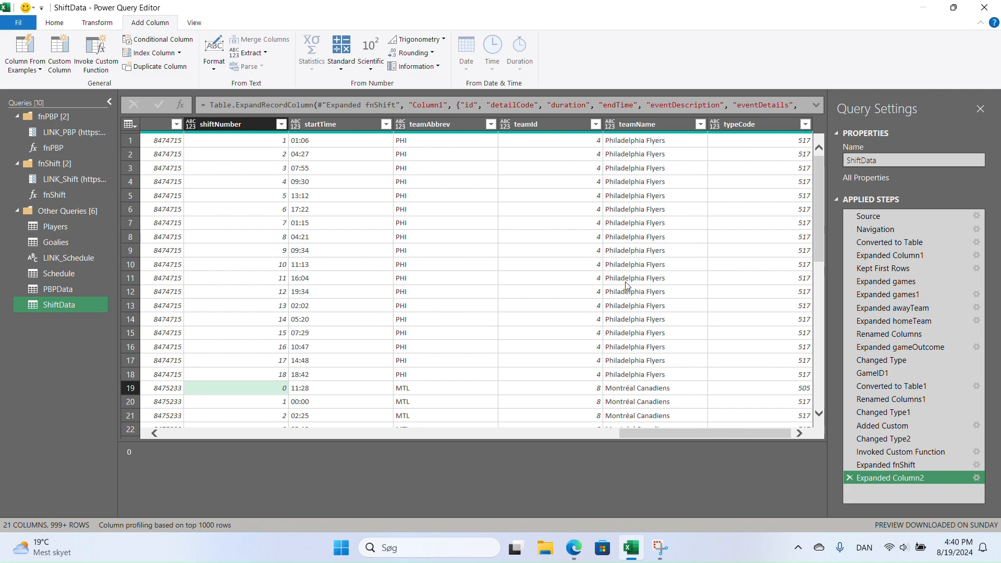
left_click_drag(676, 431, 600, 452)
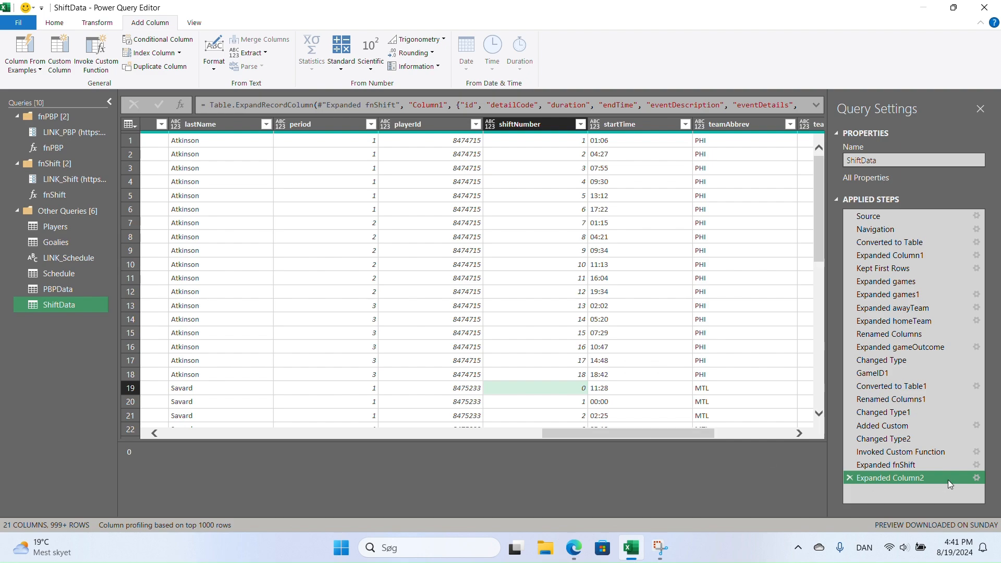
Step: Edit the Expanded Column2 step to expand only endTime, period, playerId, shiftNumber, startTime and teamAbbrev
left_click(977, 477)
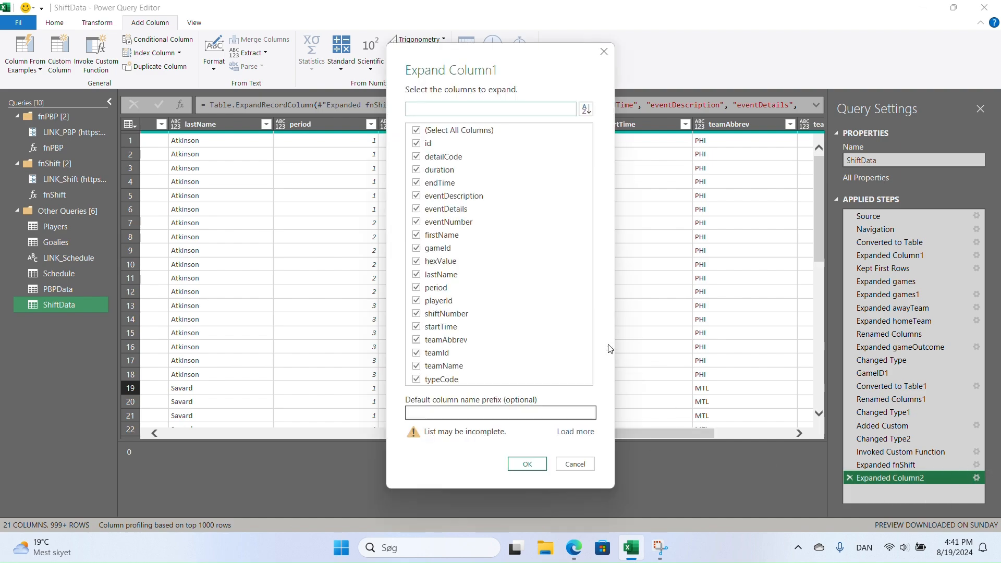
left_click(416, 130)
left_click(416, 183)
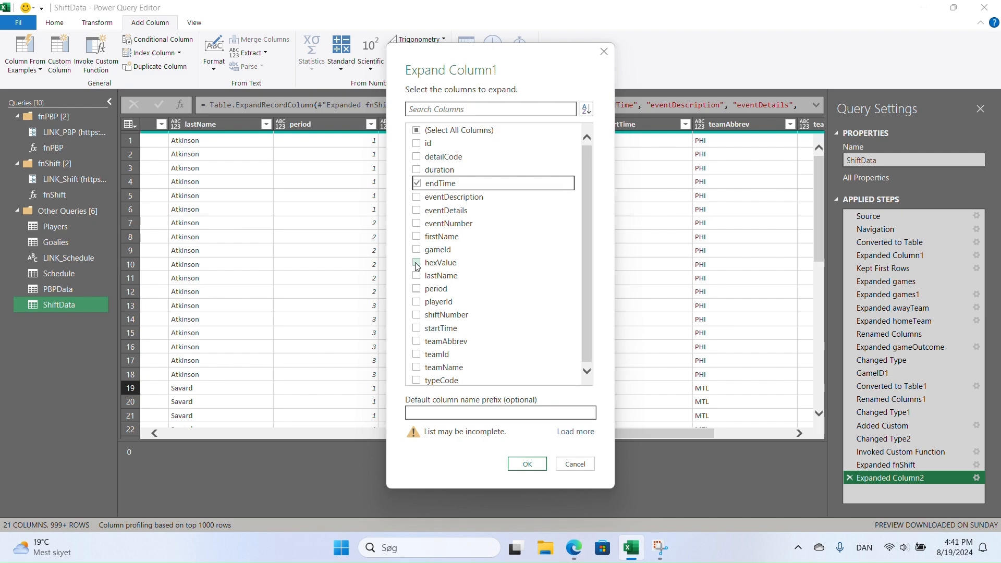
left_click(417, 290)
left_click(417, 303)
left_click(418, 316)
left_click(416, 329)
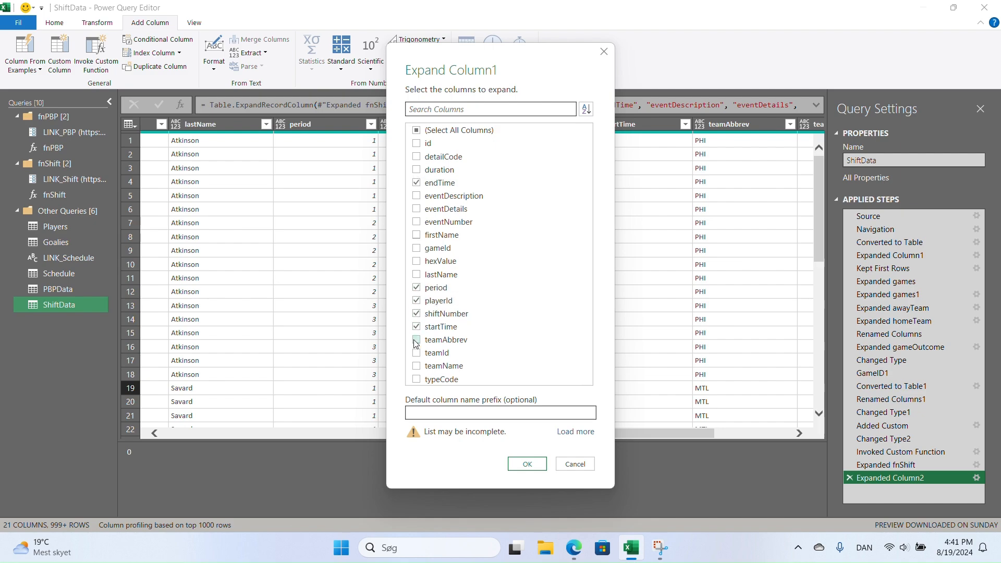
left_click(416, 340)
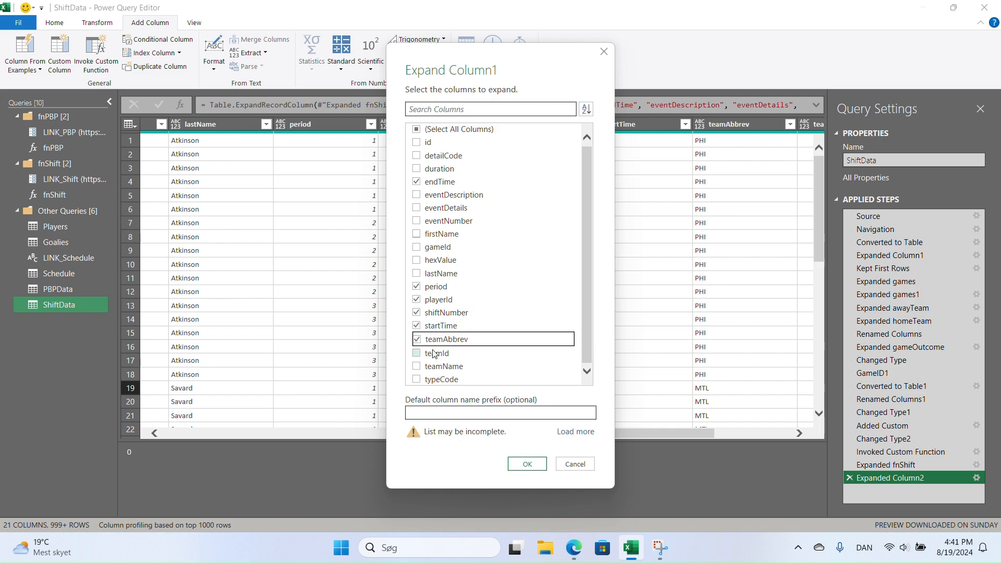
left_click(526, 463)
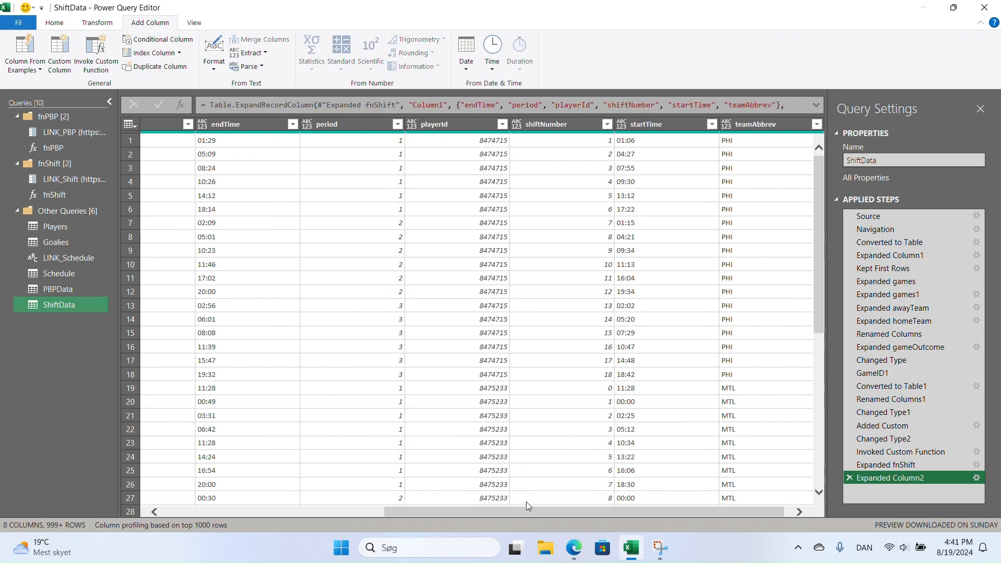
Step: Detect the data types of all columns in the ShiftData query
left_click_drag(549, 510, 315, 528)
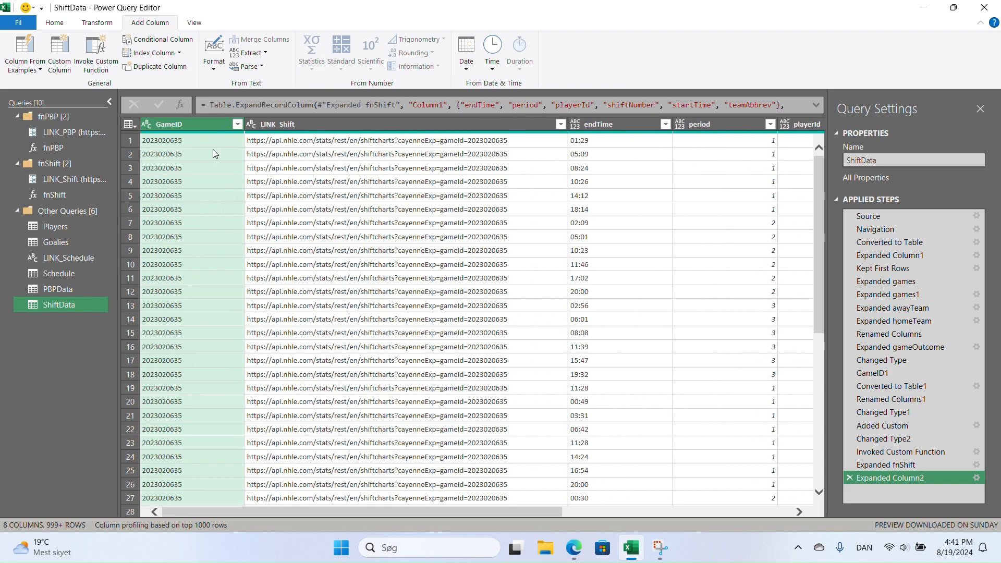
left_click_drag(474, 508, 751, 451)
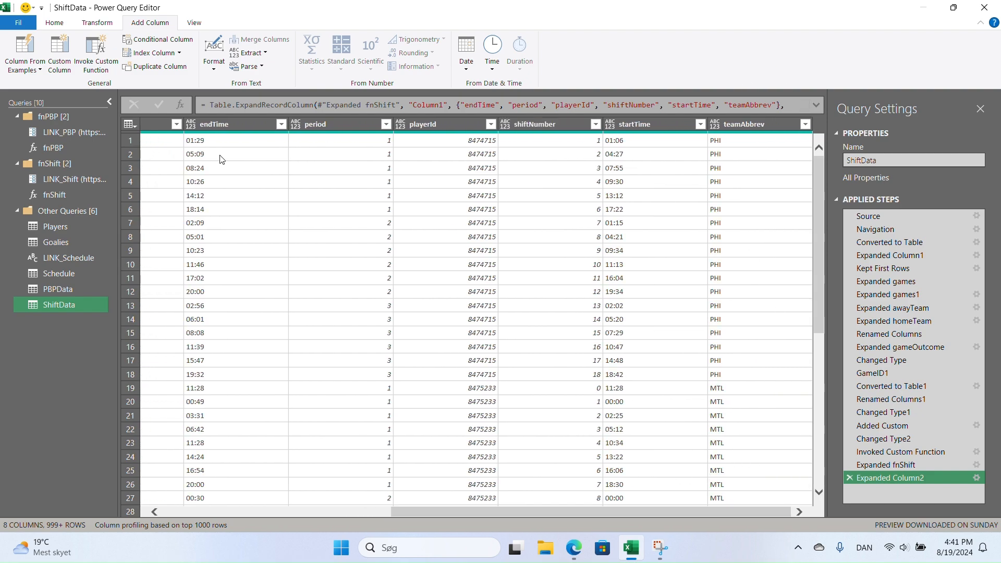
left_click(429, 218)
key("ctrl+a")
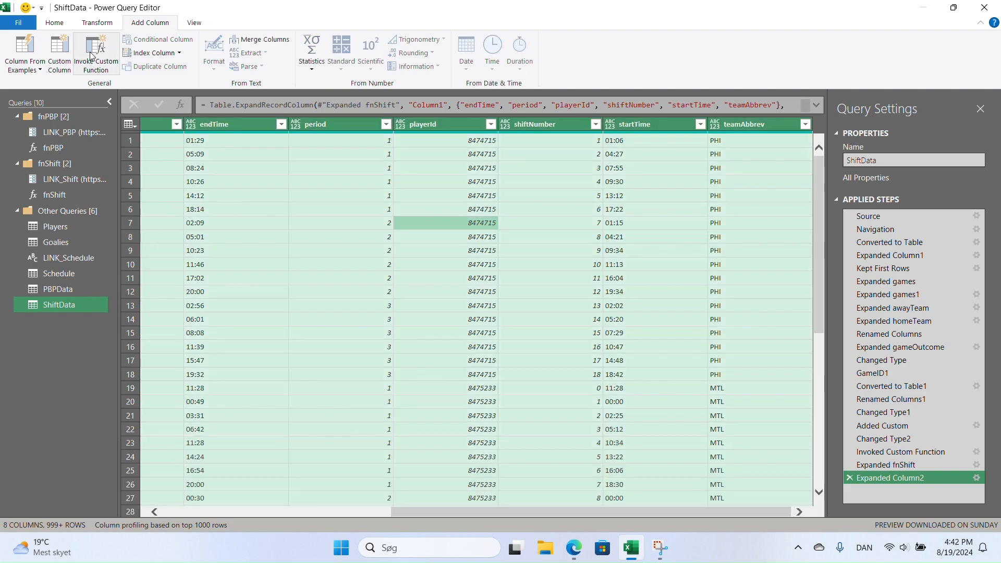
left_click(101, 28)
left_click(163, 55)
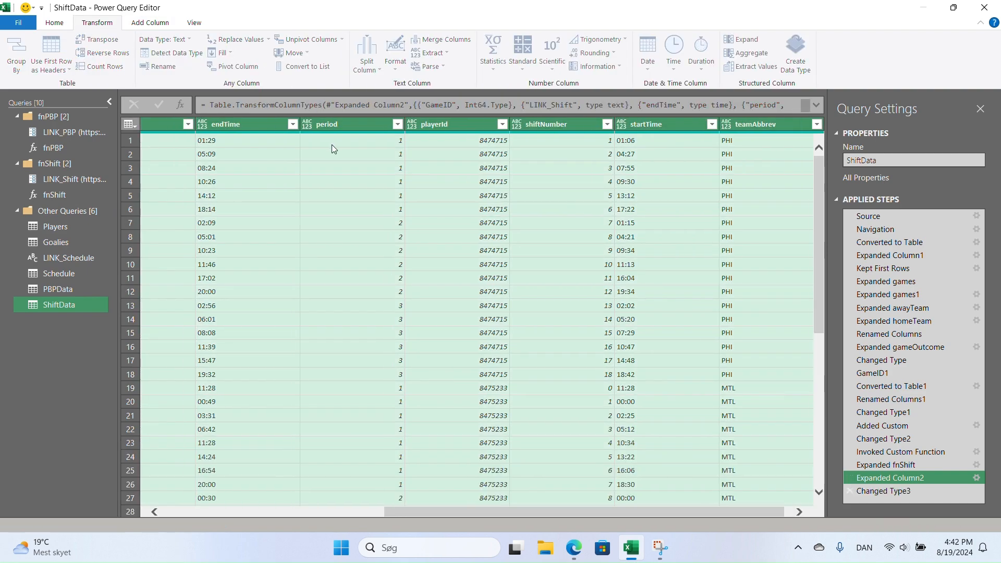
Step: Change the endTime and startTime columns to Text, replacing the current type conversion for each
left_click_drag(672, 515, 558, 515)
left_click(393, 129)
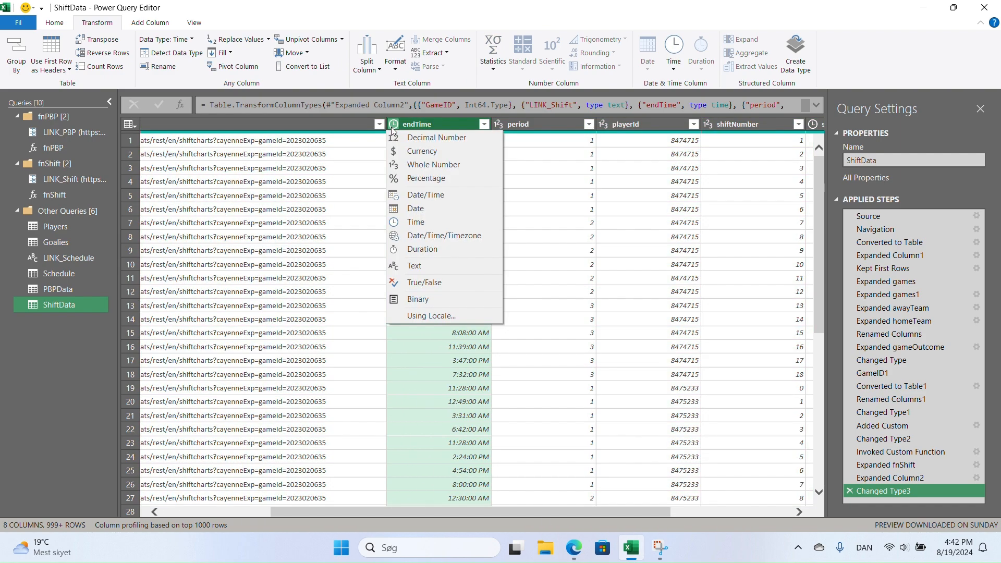
left_click(407, 267)
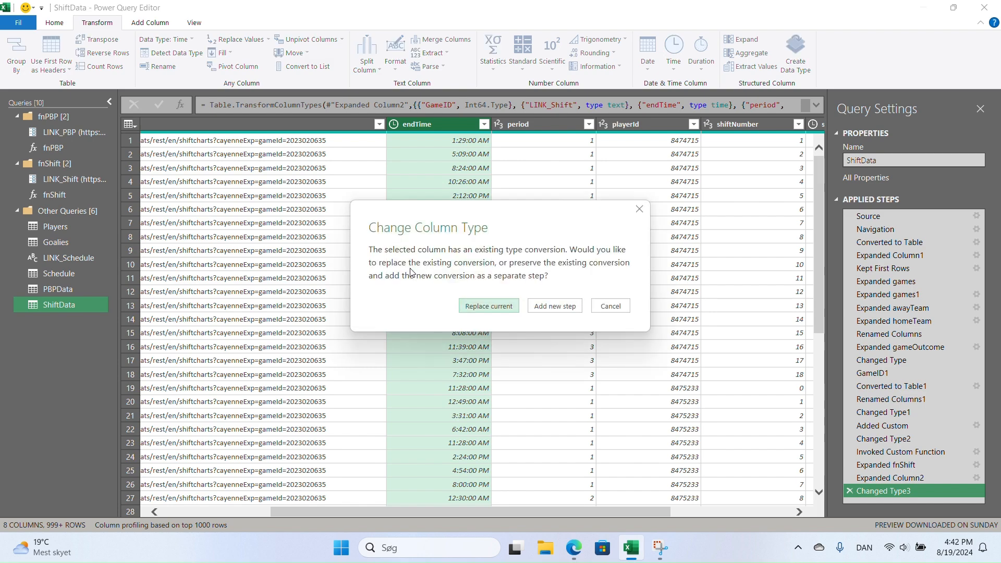
left_click(490, 307)
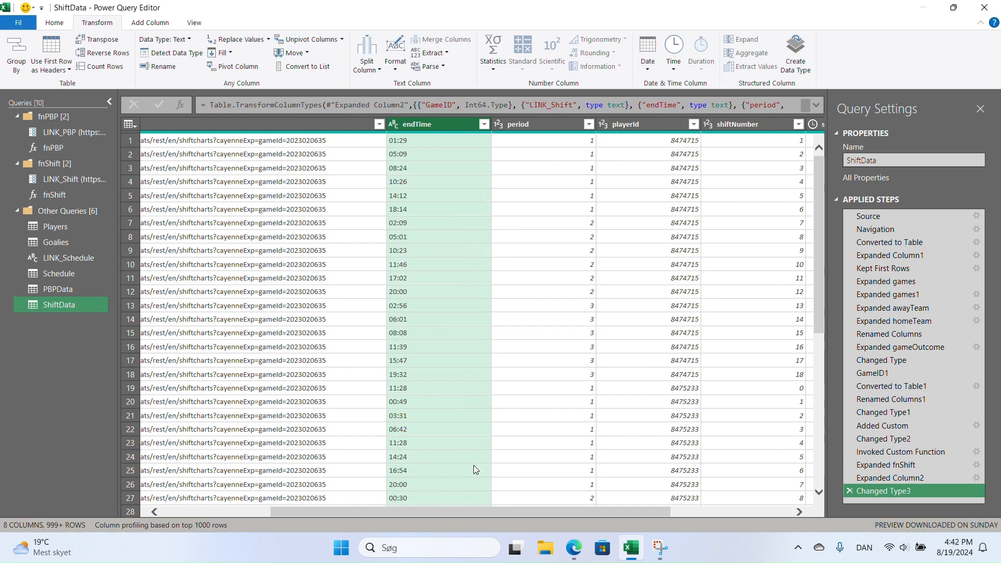
left_click_drag(373, 511, 499, 521)
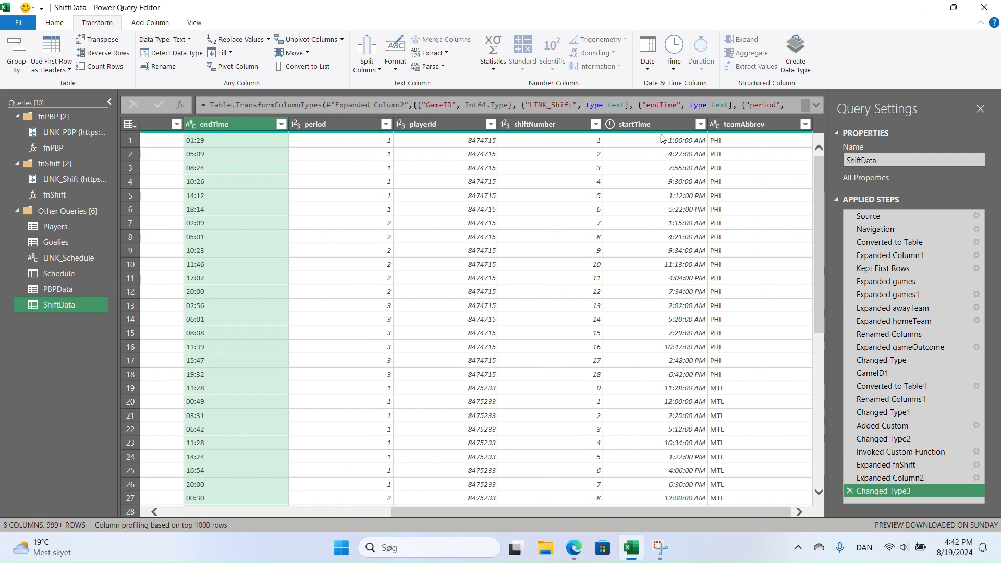
left_click(610, 124)
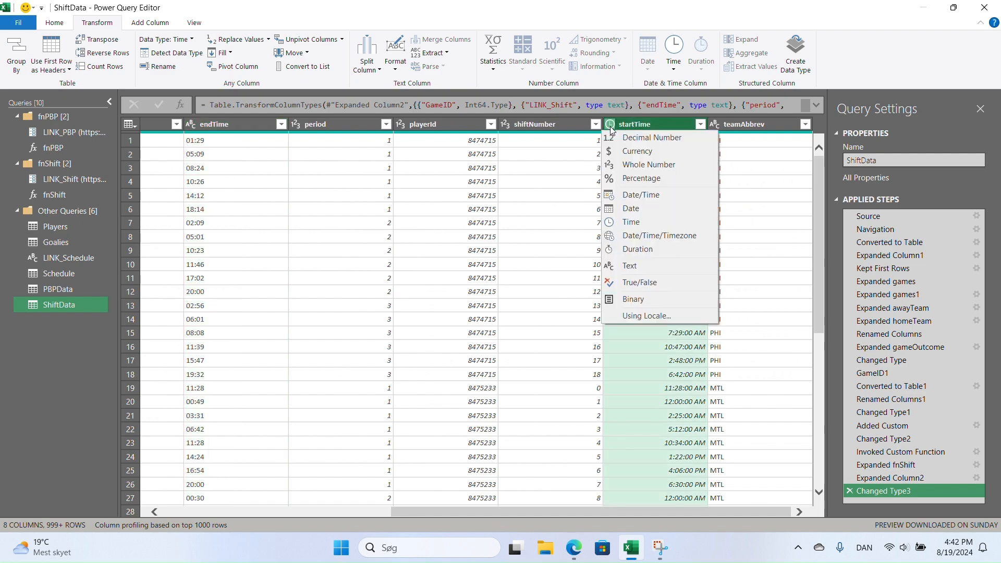
left_click(637, 263)
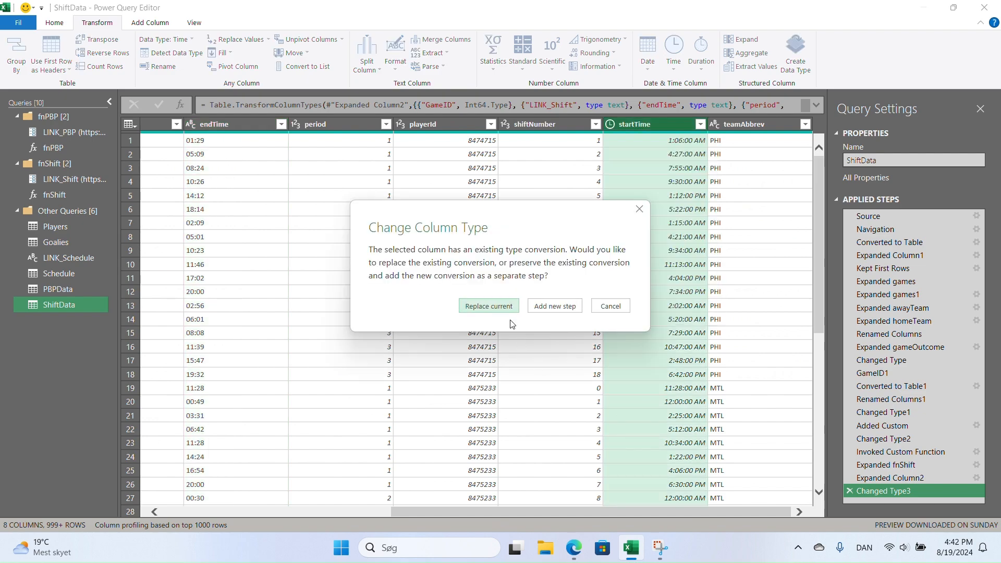
left_click(504, 305)
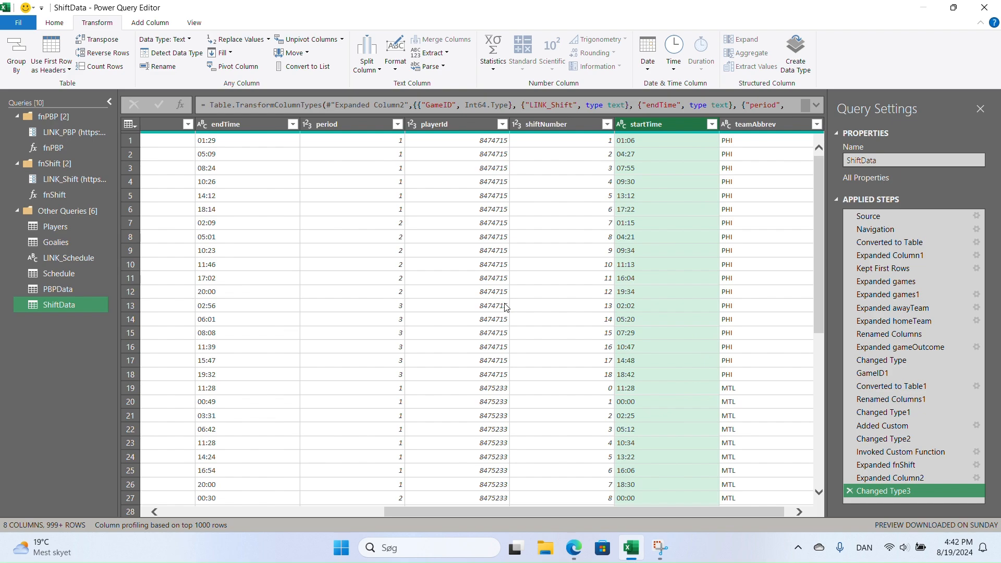
Step: Review the LINK_Schedule, Schedule, PBPData and ShiftData queries, including the Source step of Schedule that uses the link
left_click_drag(659, 515, 371, 521)
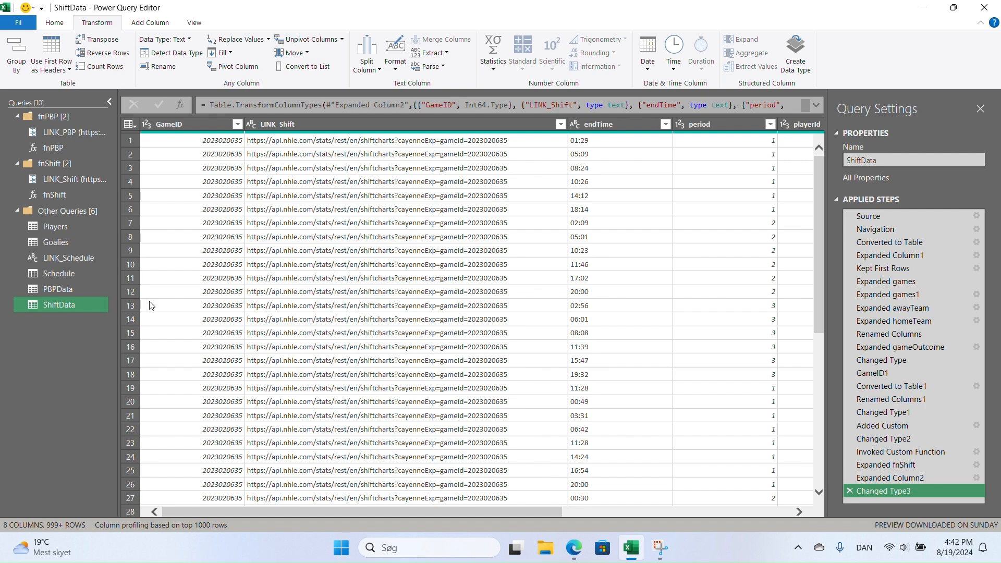
left_click(66, 260)
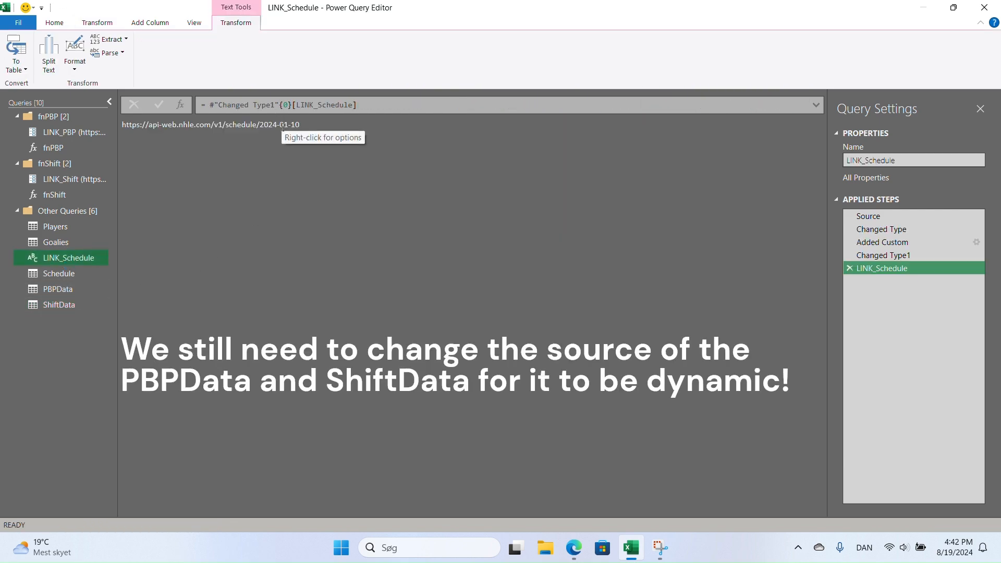
left_click(59, 274)
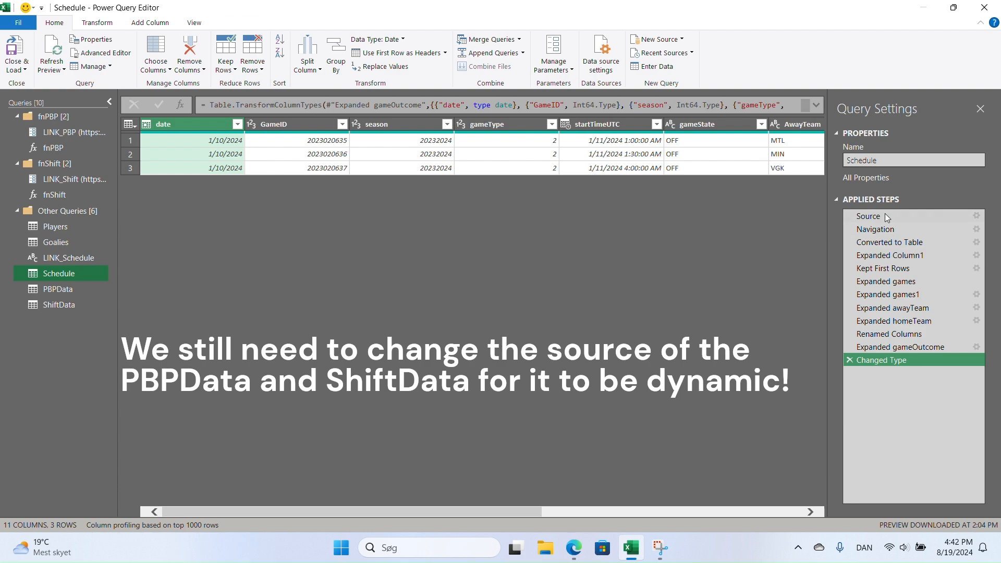
left_click(898, 217)
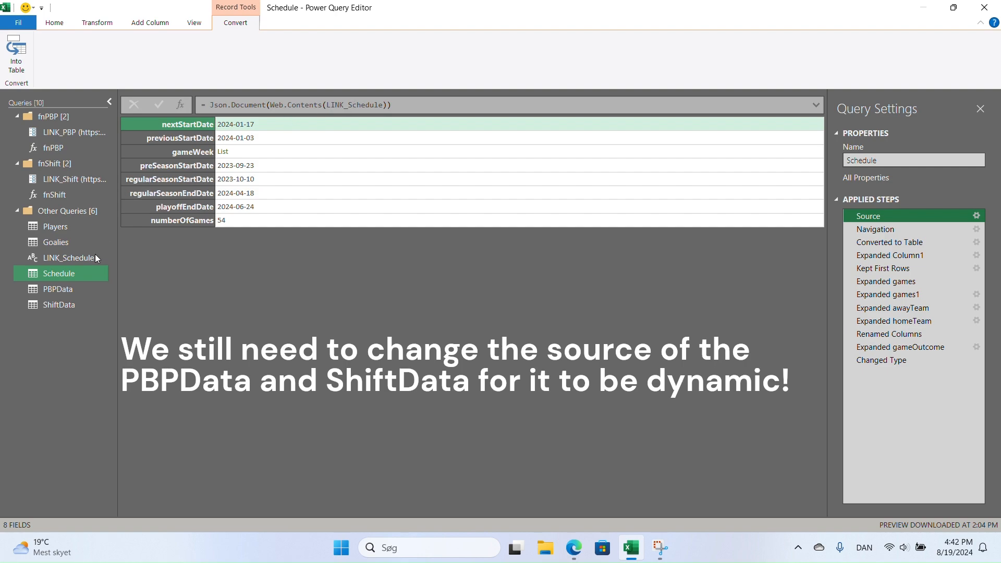
left_click(78, 257)
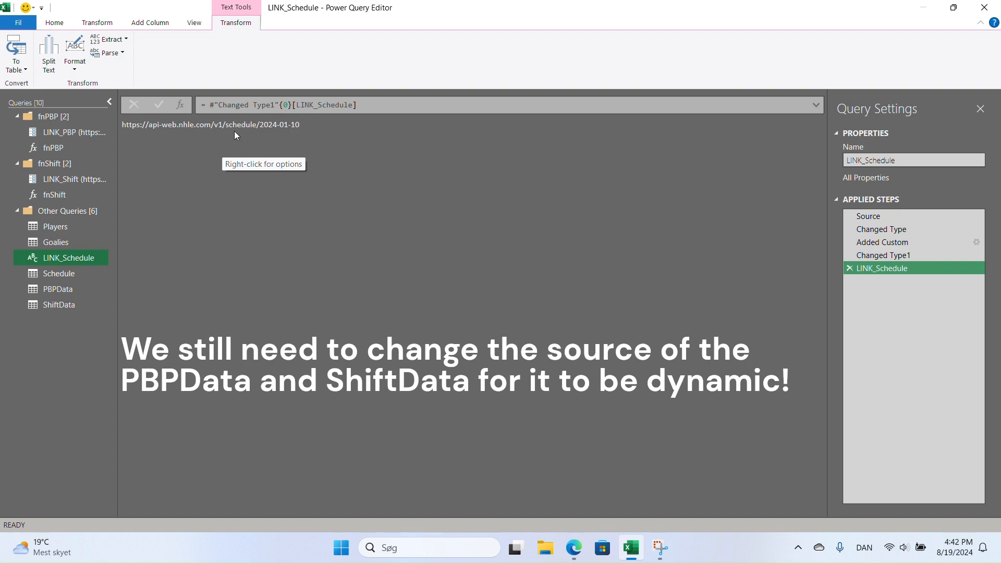
left_click(69, 273)
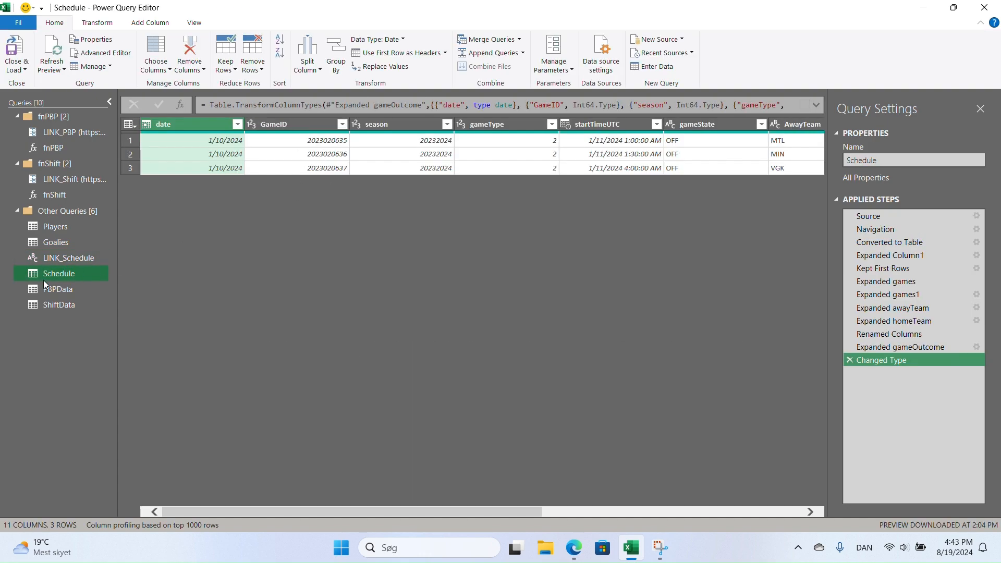
left_click(58, 289)
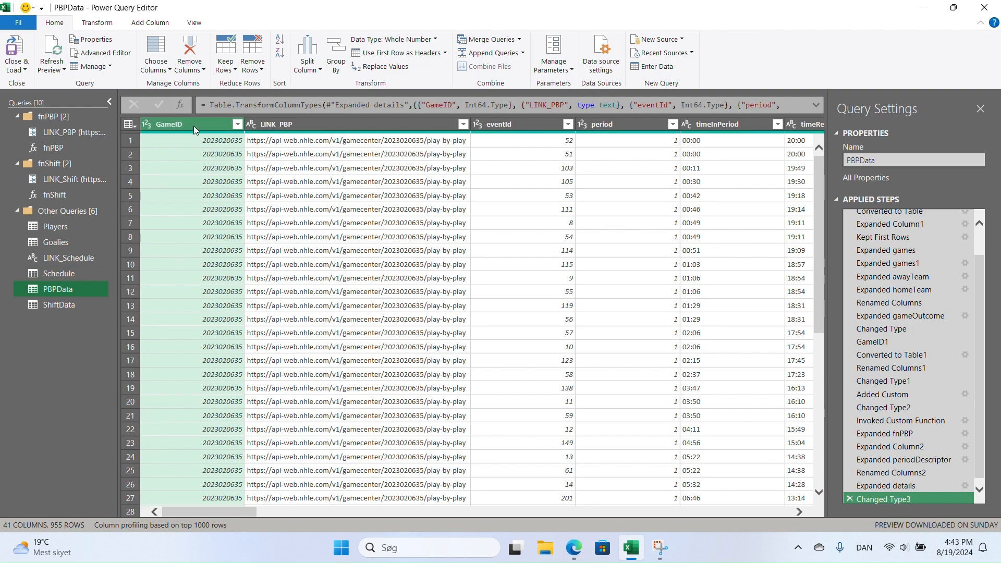
left_click(67, 304)
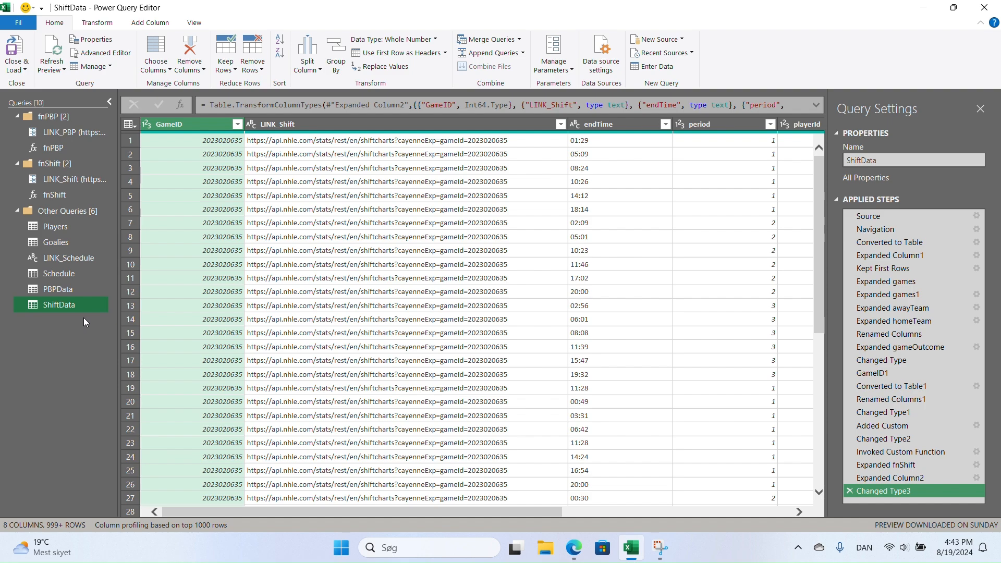
Step: Close the query editor and load the new queries to the workbook as connections only
left_click(25, 70)
left_click(37, 92)
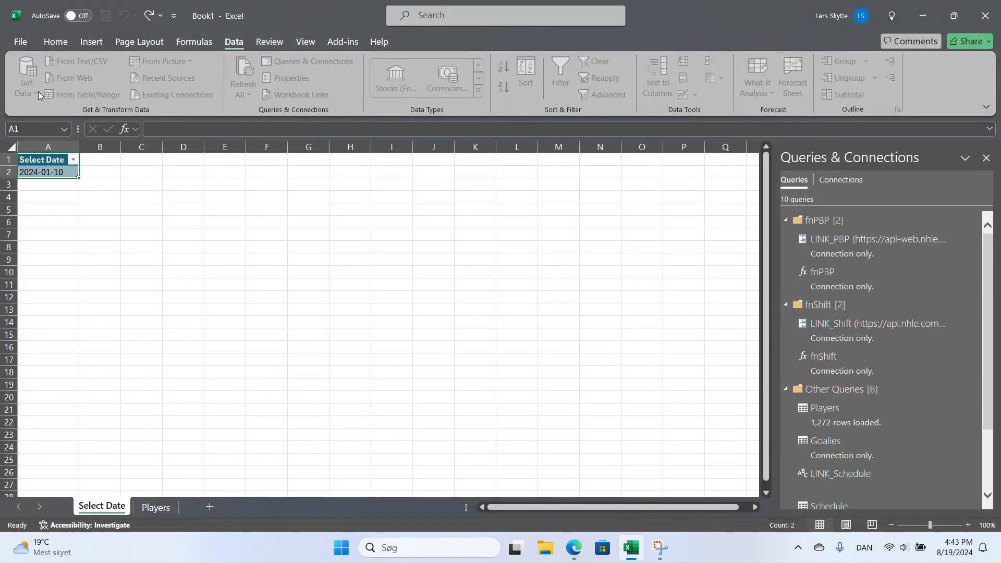
left_click(623, 238)
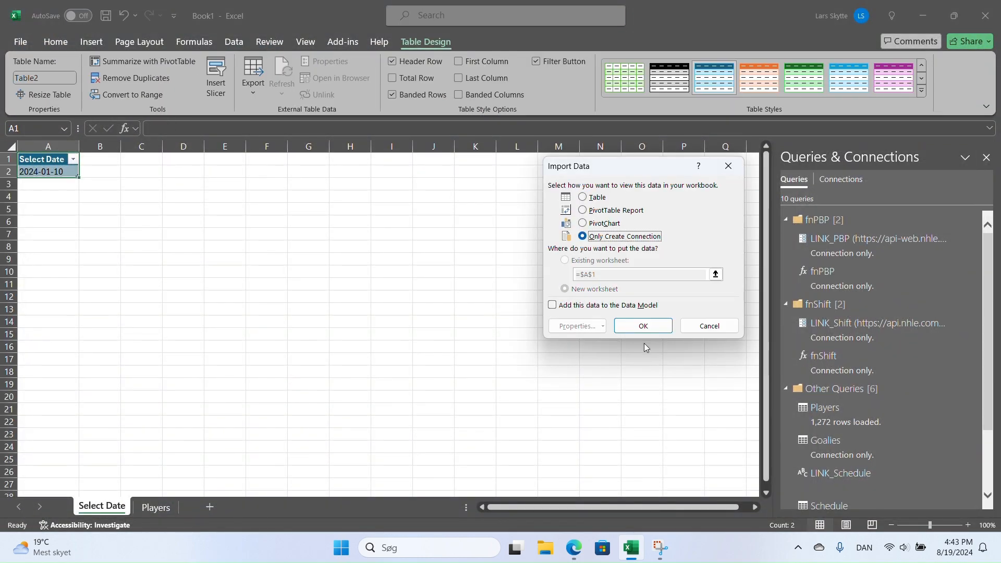
left_click(638, 327)
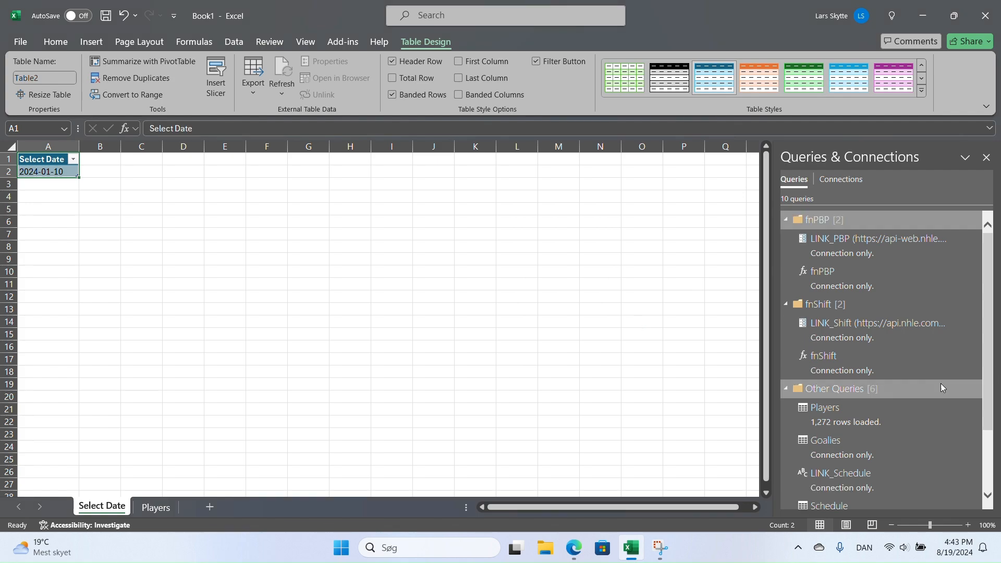
Step: Load the Schedule query as a table on a new worksheet and add its data to the Data Model
scroll(924, 389, "down", 2)
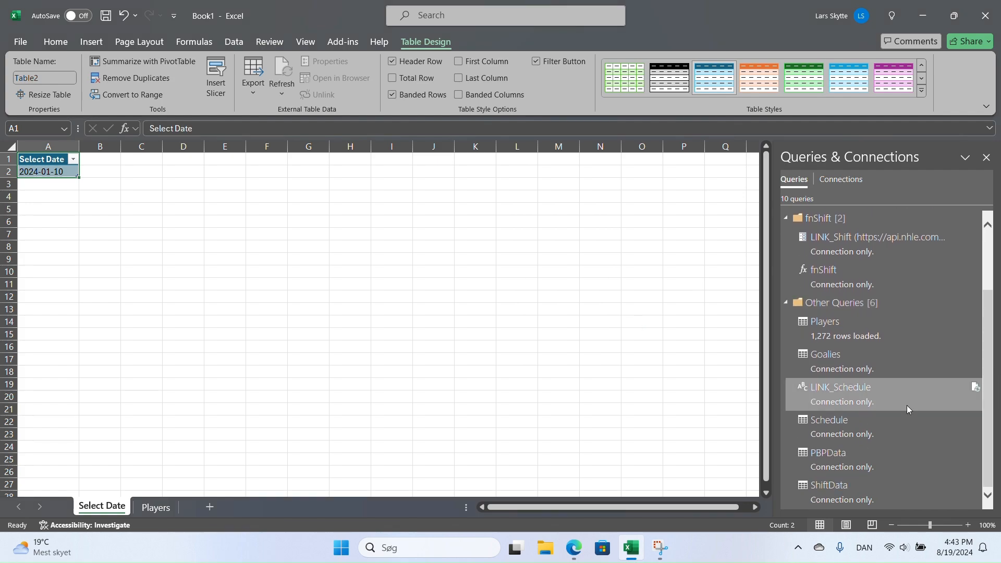
mouse_move(883, 421)
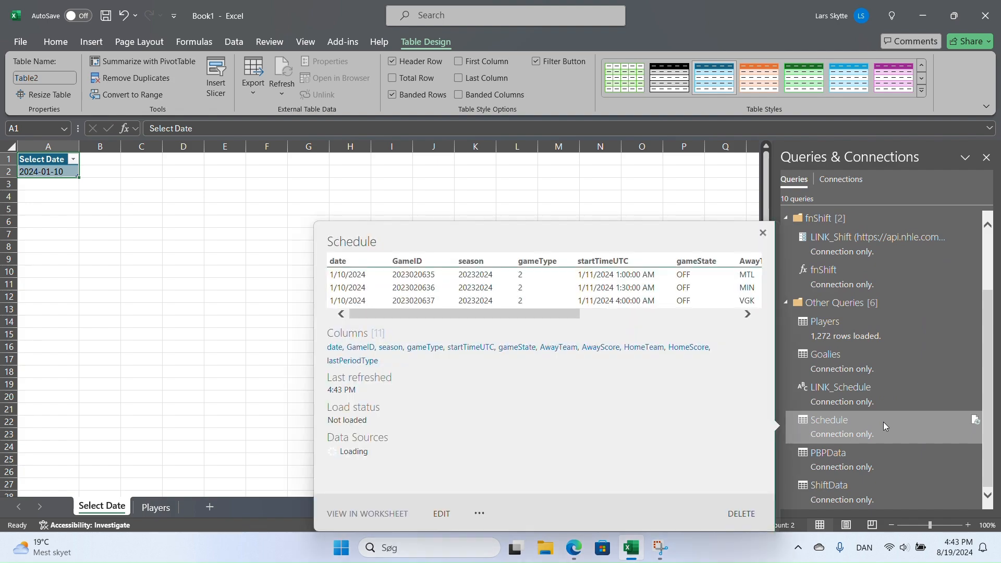
right_click(883, 421)
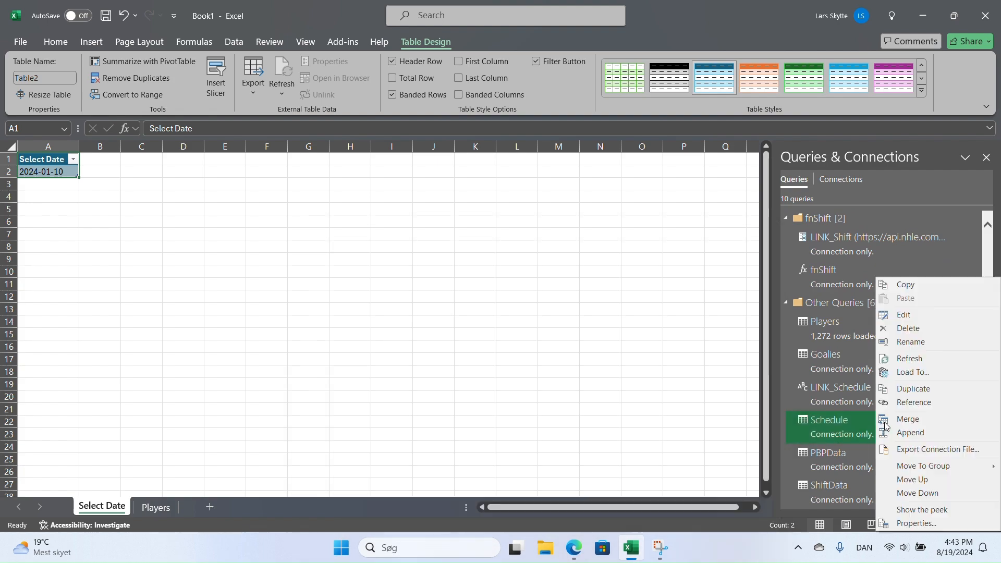
left_click(930, 374)
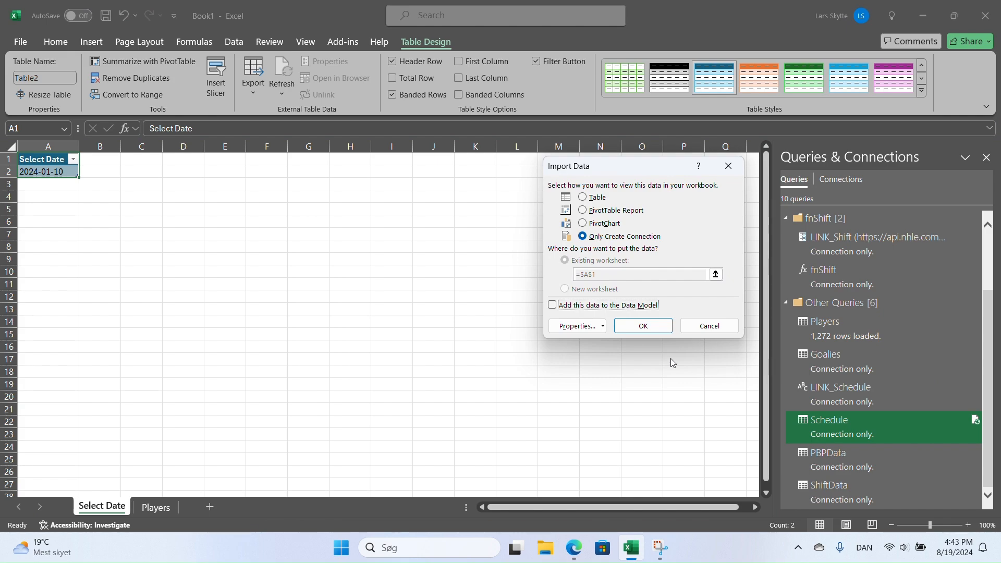
left_click(561, 307)
left_click(583, 198)
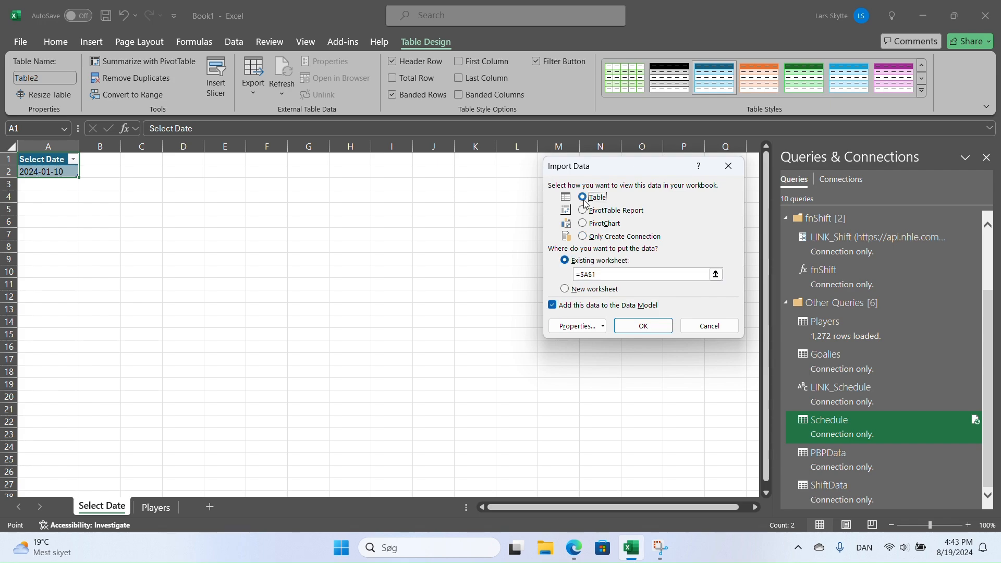
left_click(573, 289)
left_click(643, 326)
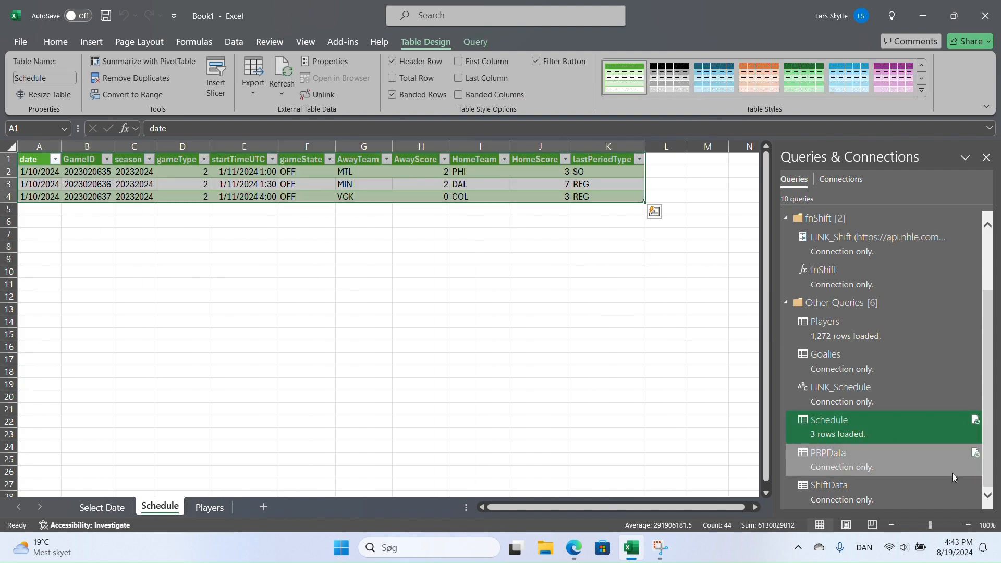
Step: Load the PBPData query as a table on a new worksheet and add its data to the Data Model
left_click(922, 466)
right_click(922, 466)
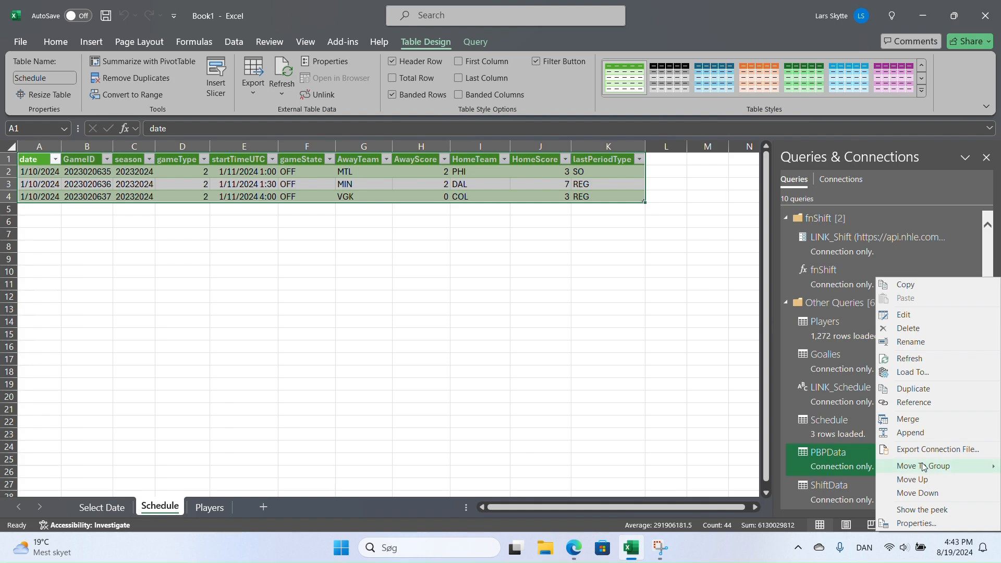
left_click(935, 373)
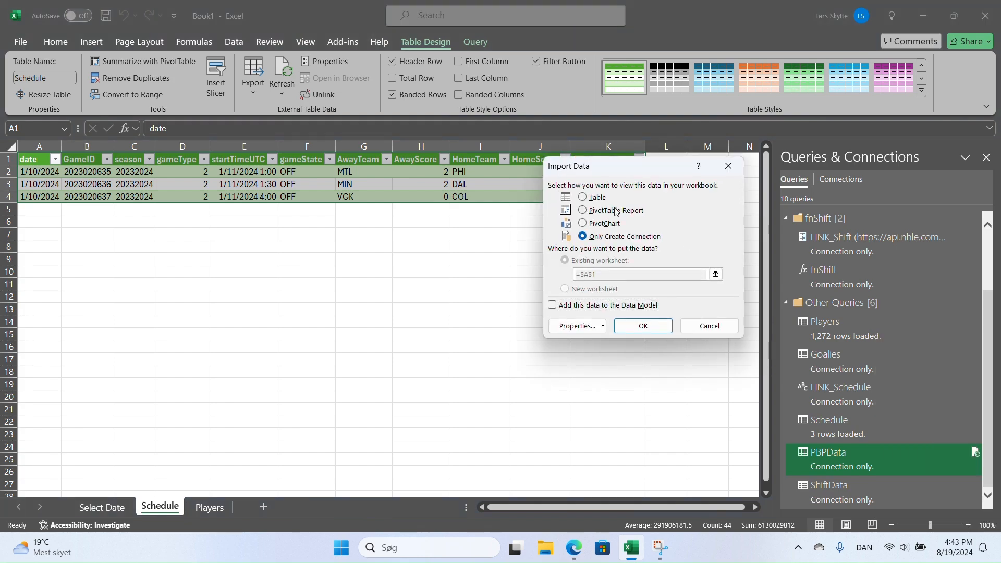
left_click(596, 198)
left_click(565, 290)
left_click(555, 306)
left_click(643, 325)
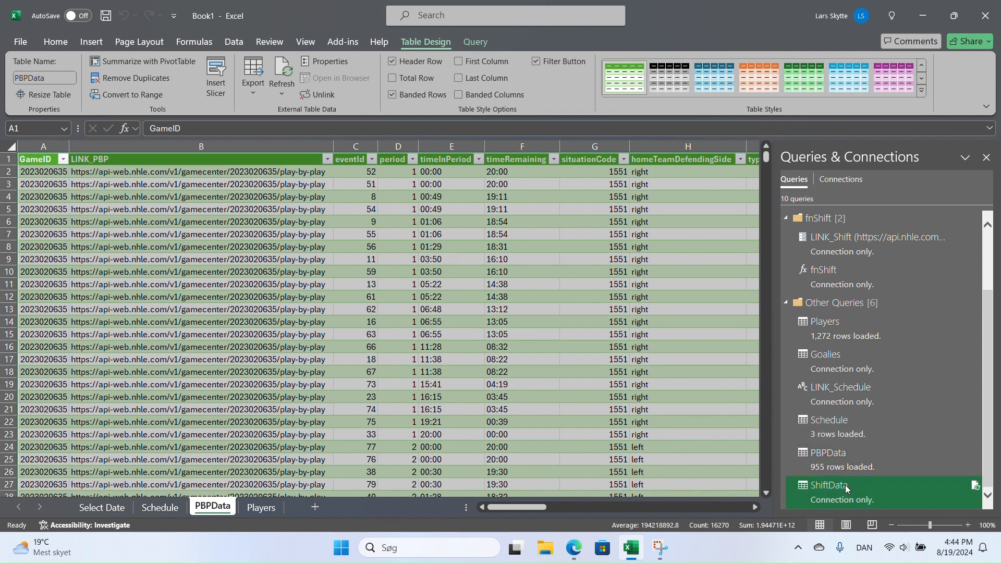
Step: Load the ShiftData query as a table on a new worksheet and add its data to the Data Model
right_click(846, 484)
left_click(895, 388)
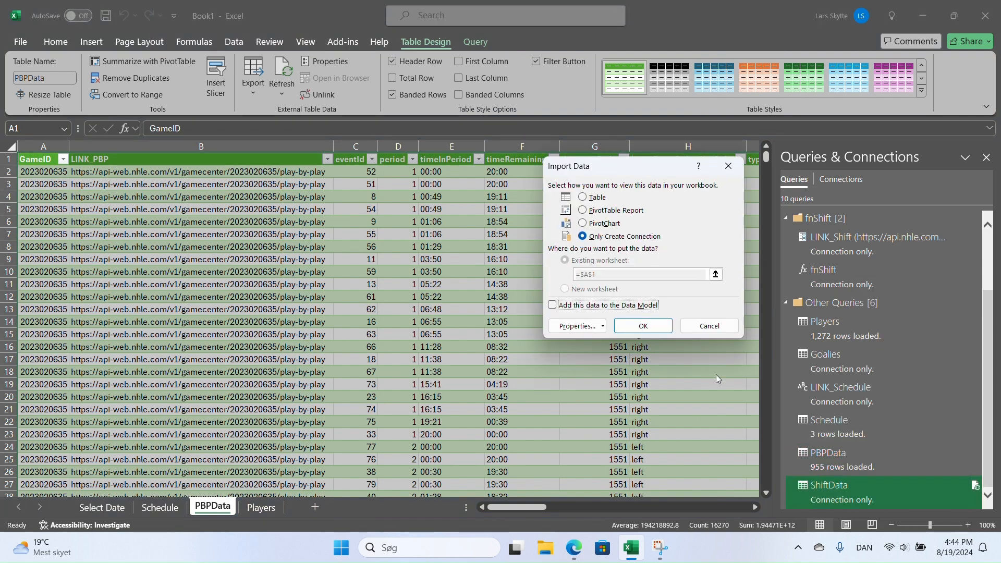
left_click(583, 198)
left_click(564, 289)
left_click(553, 305)
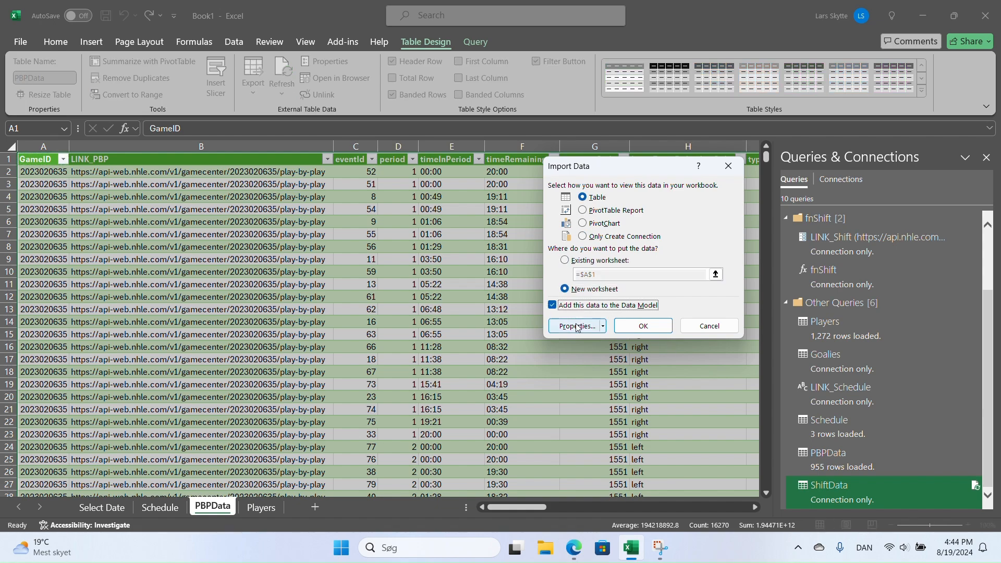
left_click(642, 327)
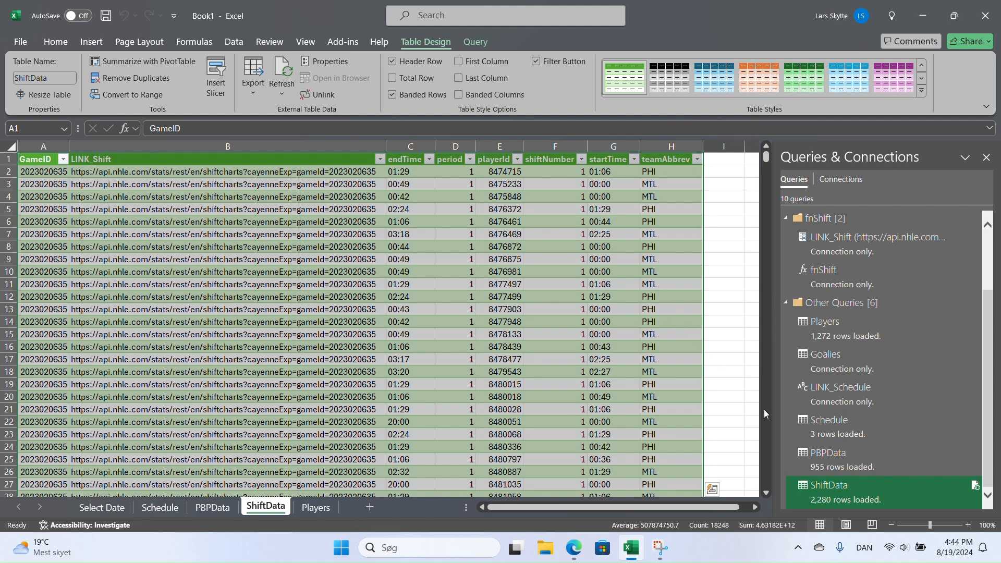
Step: Set the date in the Select Date table to 2024-01-11
left_click(99, 507)
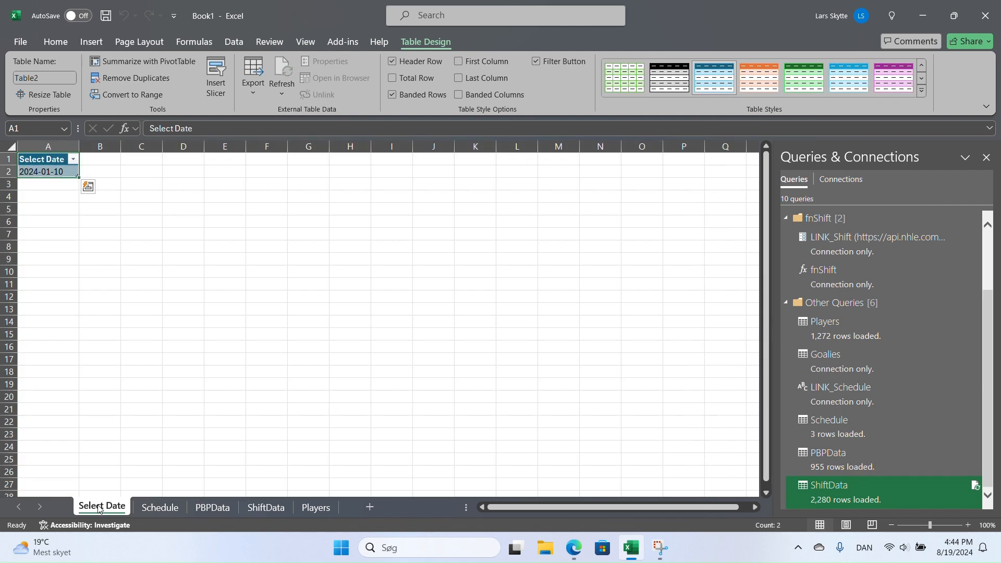
left_click(68, 171)
left_click(261, 125)
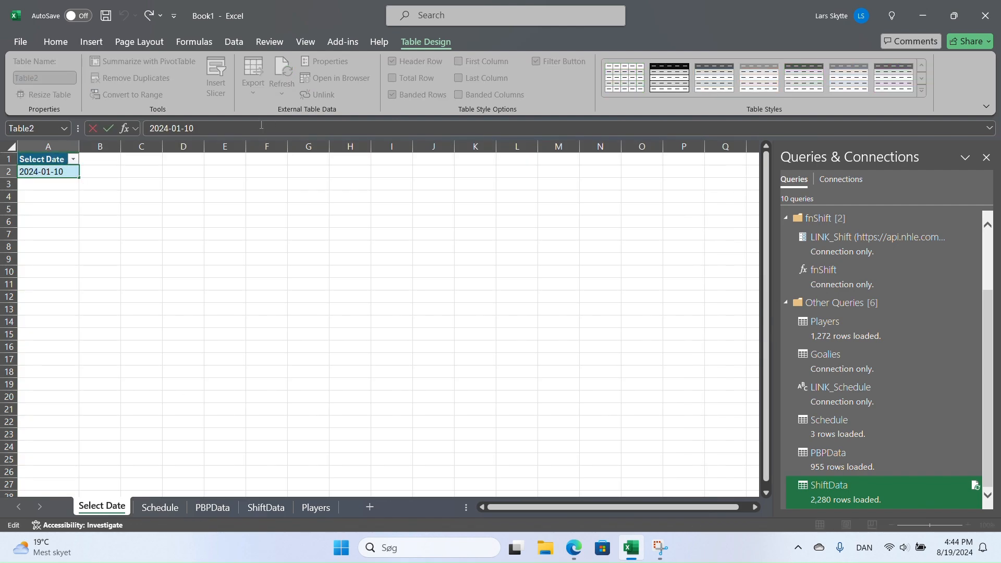
key("BackSpace")
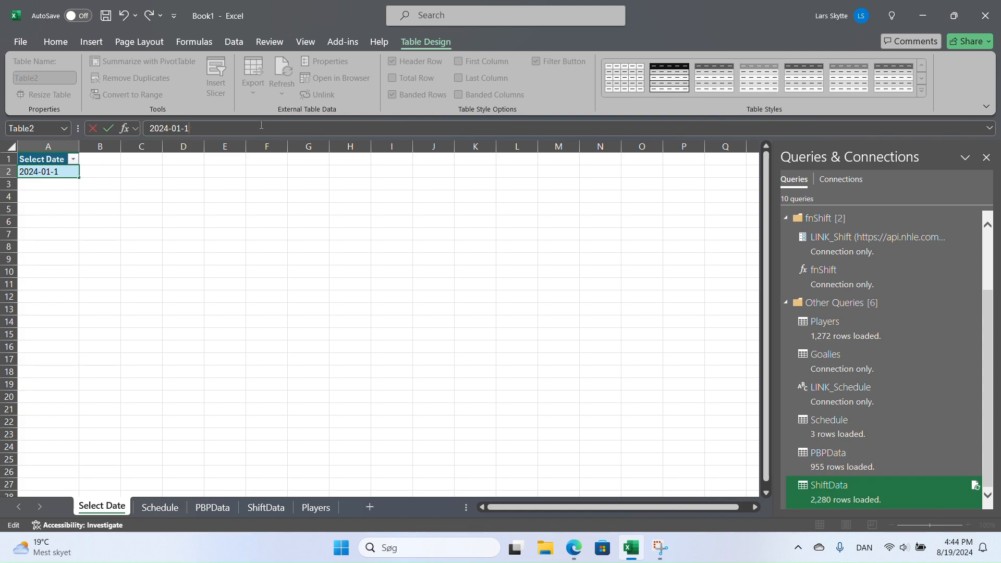
key("Return")
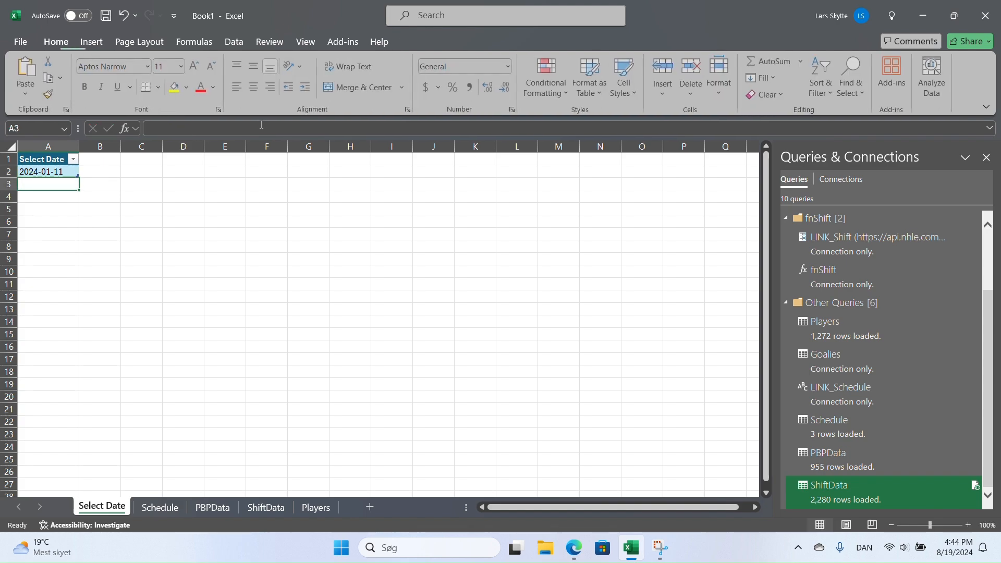
Step: Refresh all workbook queries for the changed date, running the refresh twice
left_click(232, 42)
left_click(243, 80)
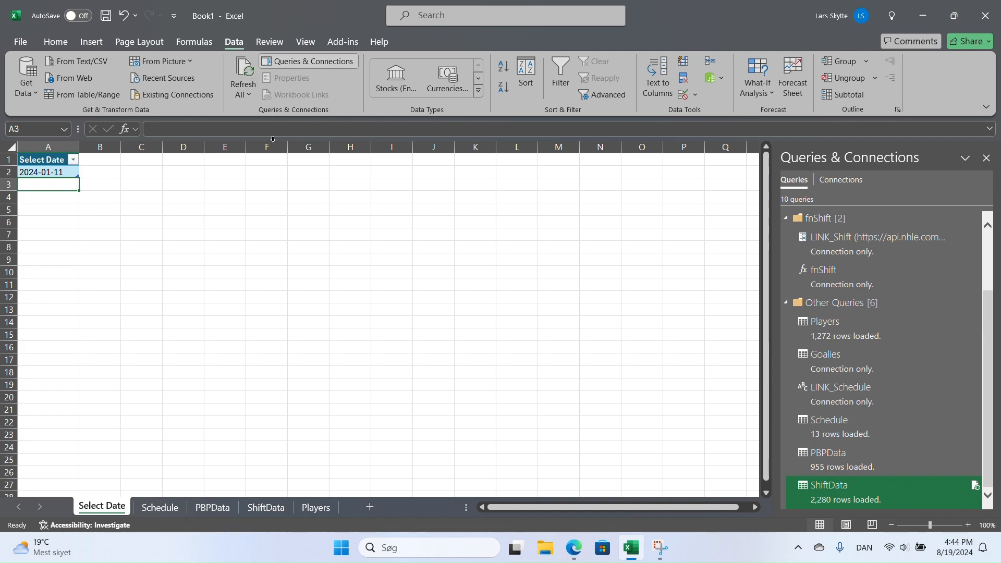
left_click(339, 196)
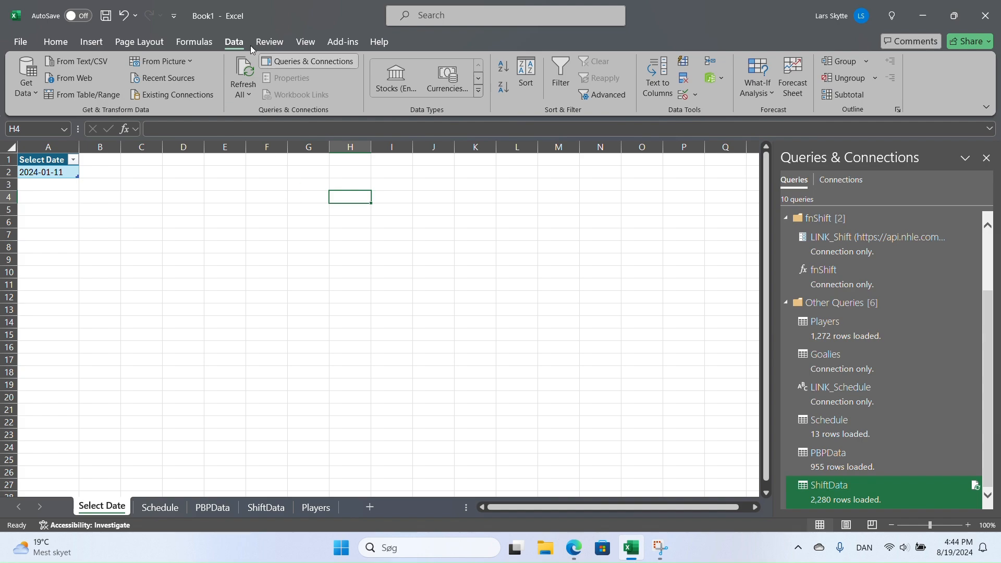
left_click(246, 70)
Step: Check the PBPData and Schedule tables for the games of the selected date
mouse_move(856, 454)
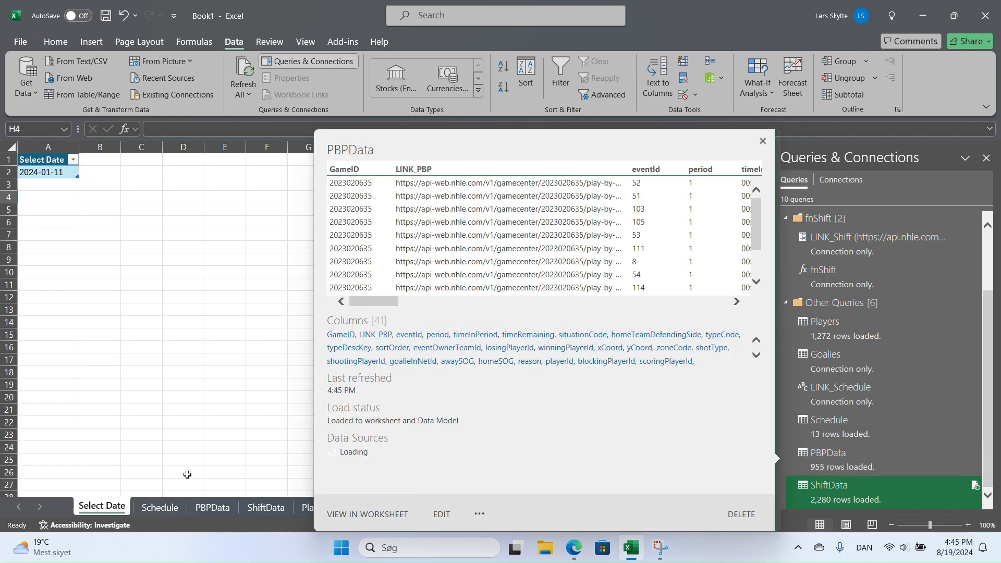
left_click(215, 513)
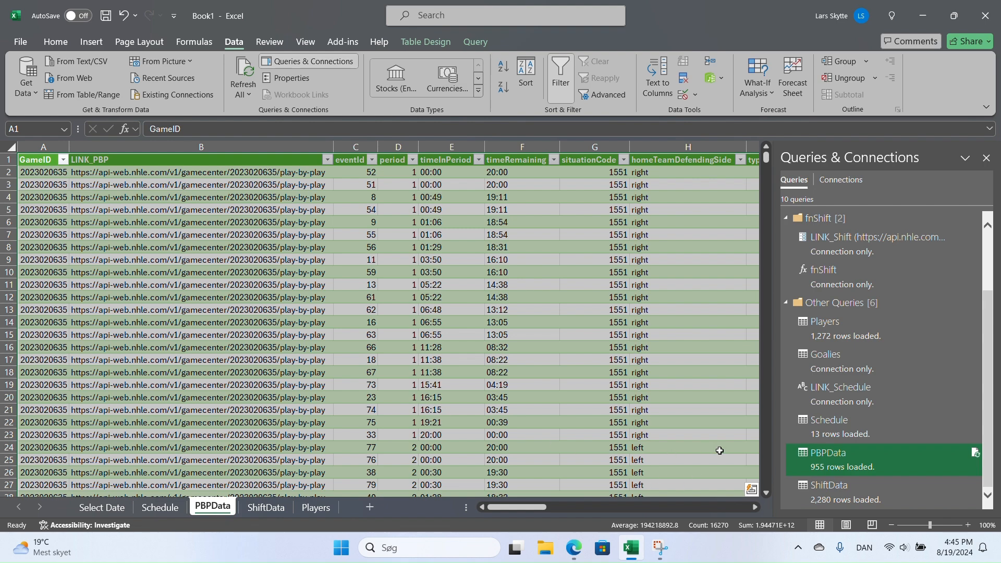
left_click(864, 435)
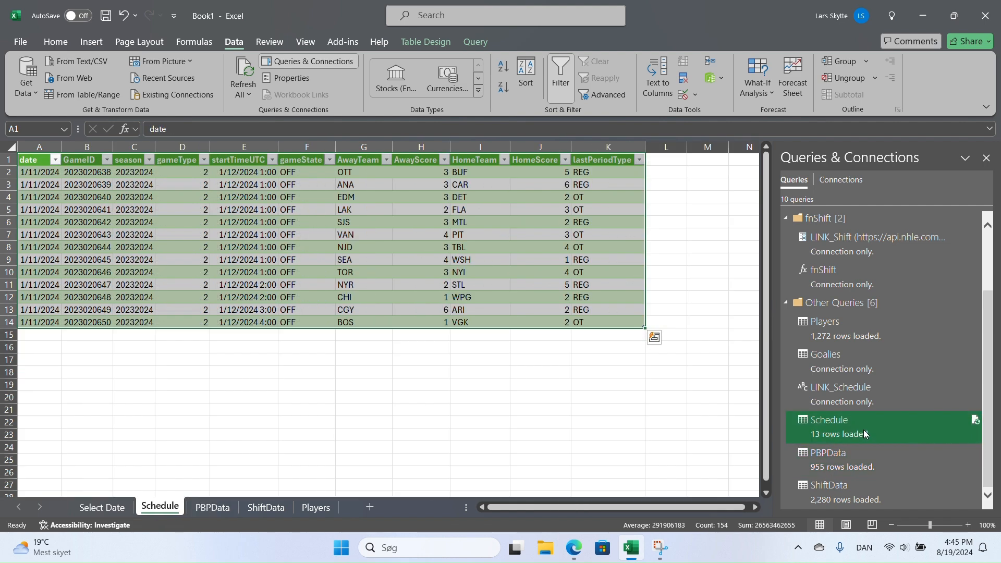
double_click(864, 435)
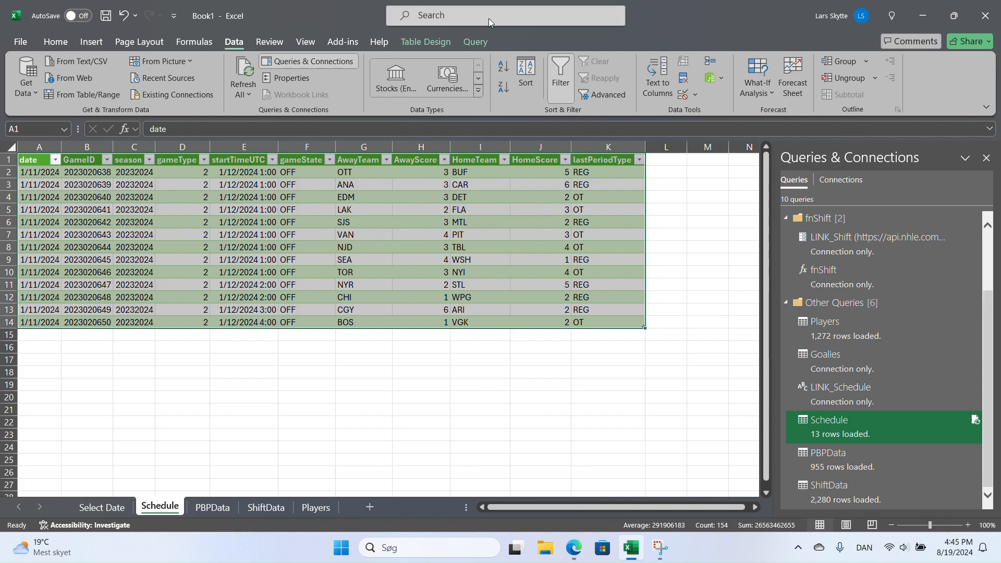
Step: Open the PBPData query for editing and trace its applied steps from GameID1 and Converted to Table1 back to Source
mouse_move(862, 459)
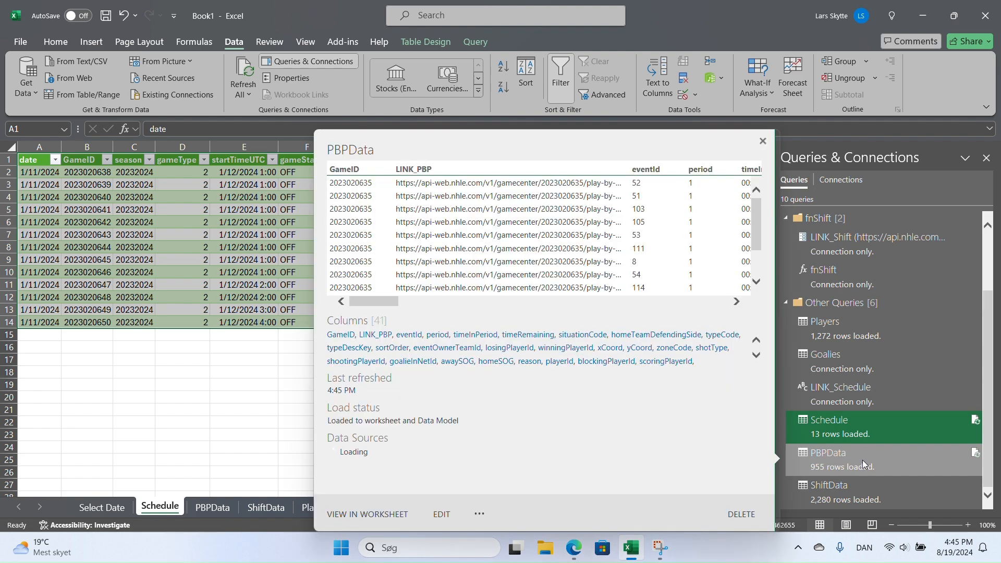
left_click(439, 515)
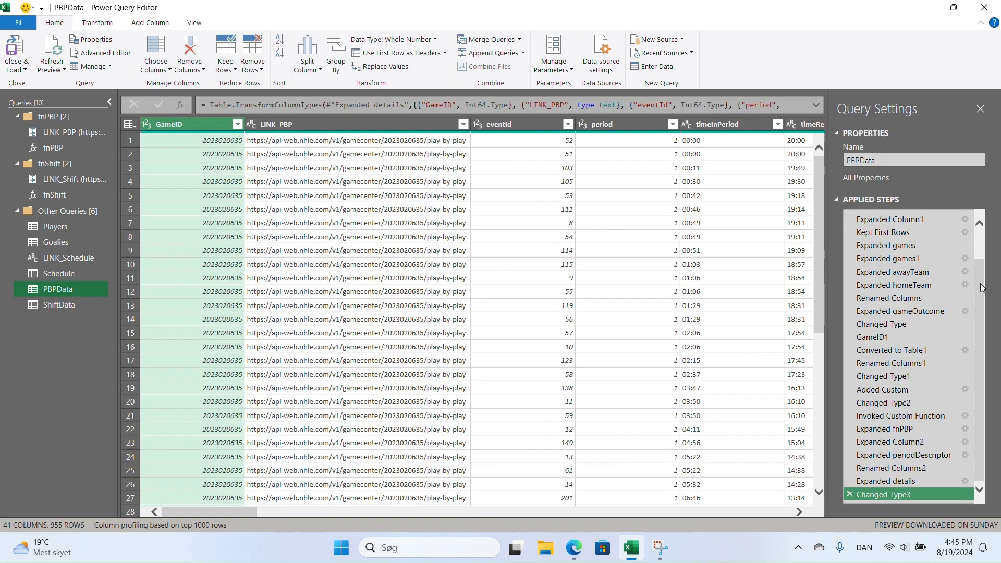
left_click(887, 337)
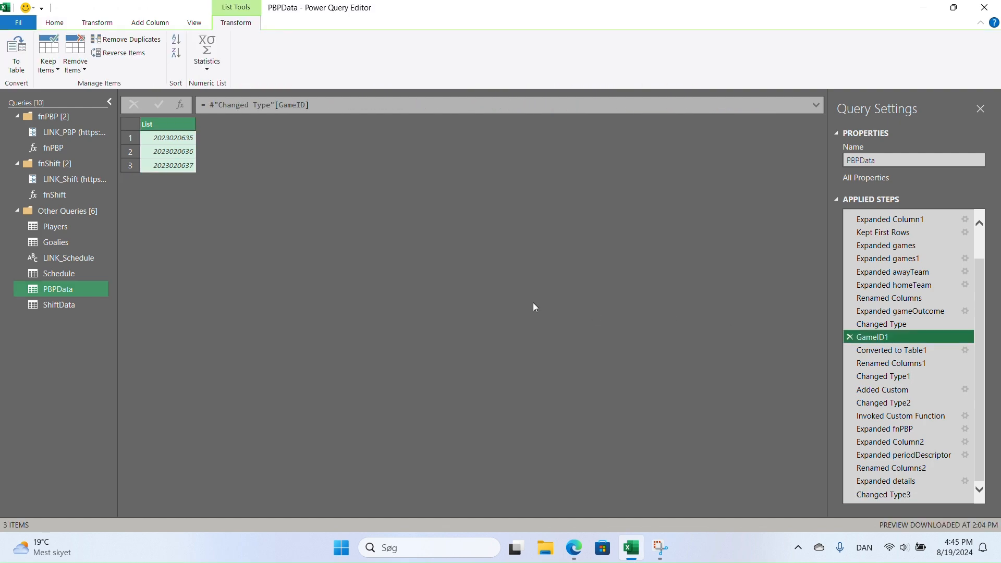
left_click(889, 351)
left_click(58, 48)
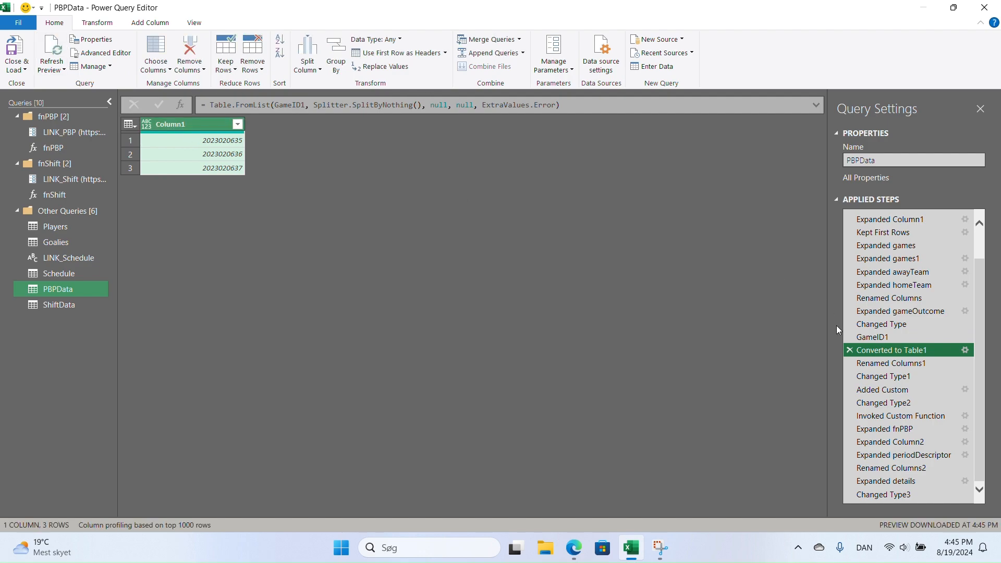
left_click(887, 339)
left_click(896, 327)
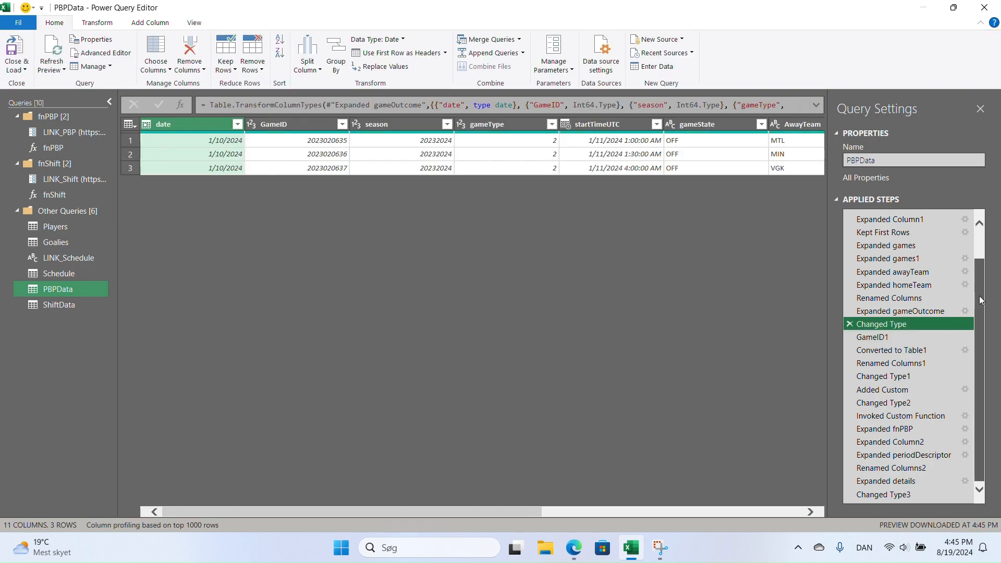
scroll(975, 250, "up", 1)
left_click(890, 216)
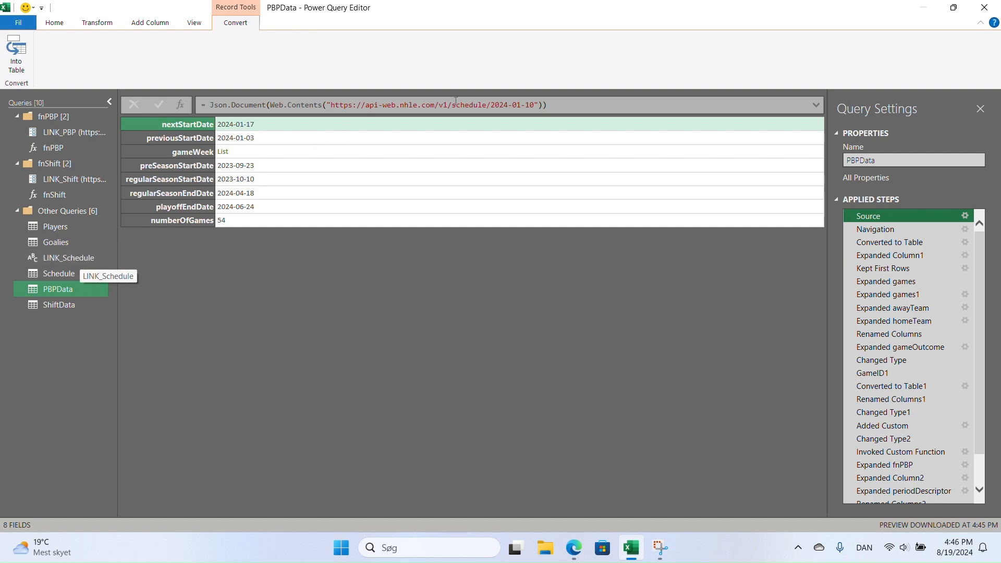
Step: Replace the fixed schedule URL in the PBPData query's Source formula with LINK_Schedule
left_click(539, 105)
left_click_drag(539, 105, 327, 104)
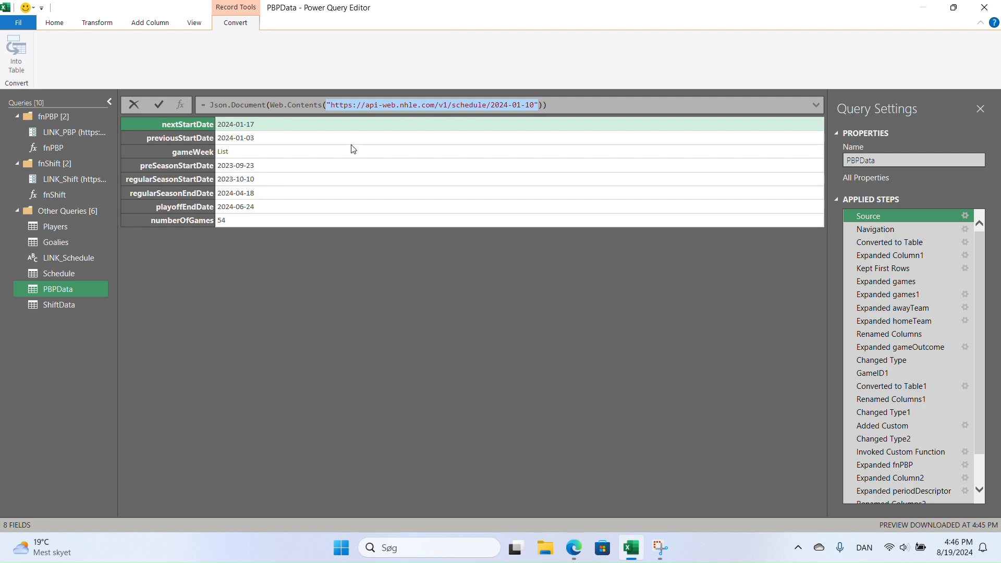
key("Delete")
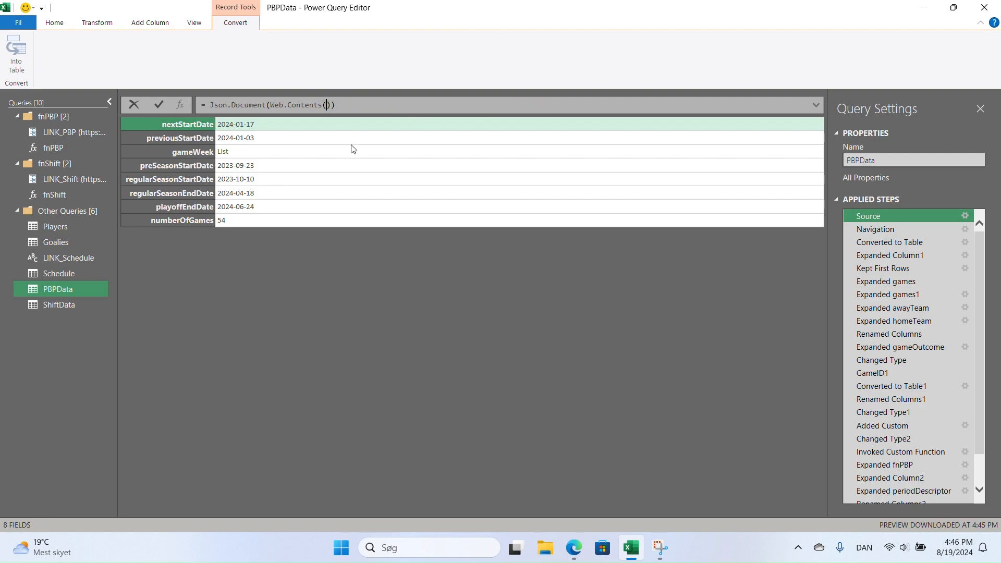
type("LINK")
key("Down")
key("Tab")
left_click(424, 110)
key("Return")
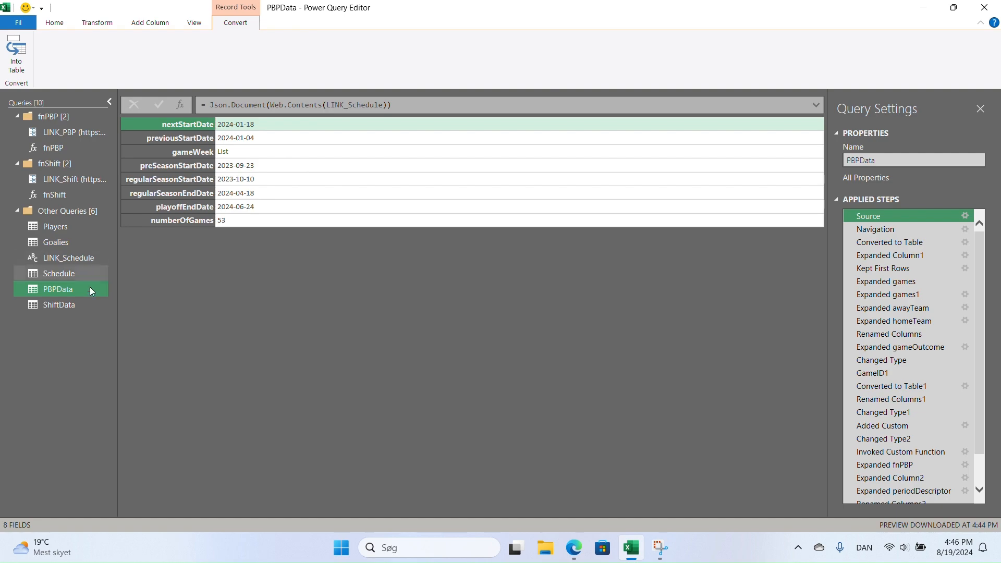
Step: Replace the fixed schedule URL in the ShiftData query's Source formula with LINK_Schedule and load the queries back into the workbook
left_click(76, 305)
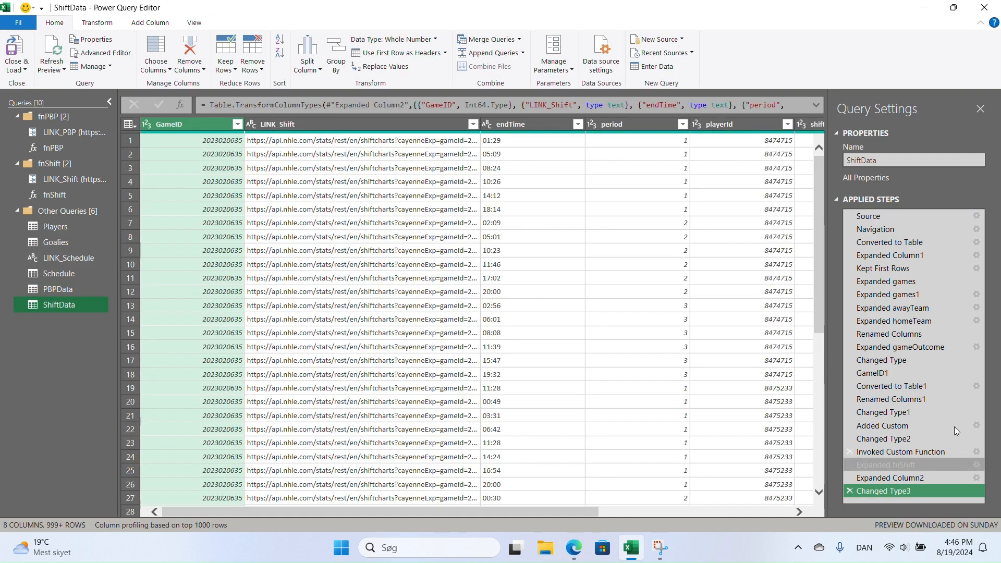
left_click(897, 217)
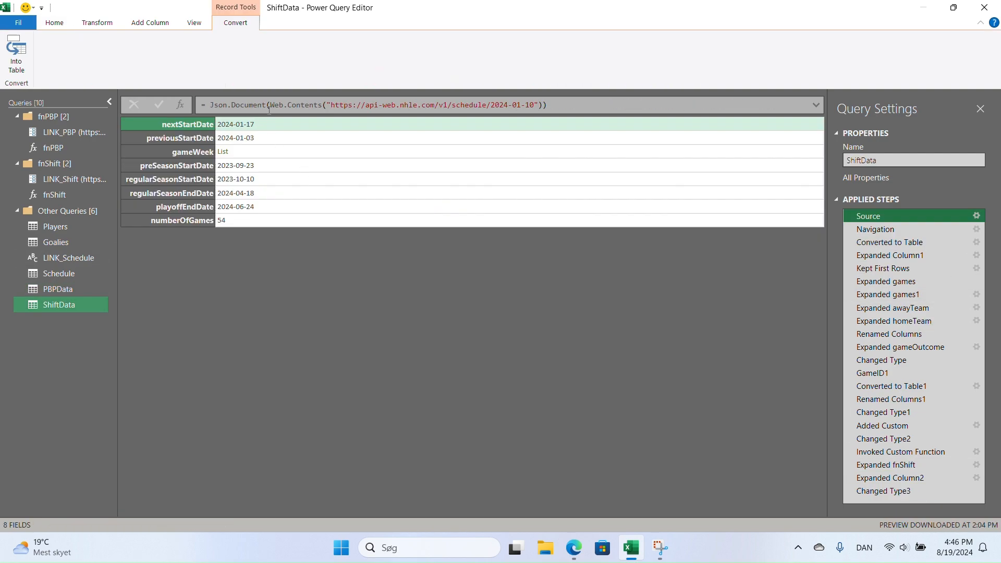
left_click_drag(540, 104, 327, 105)
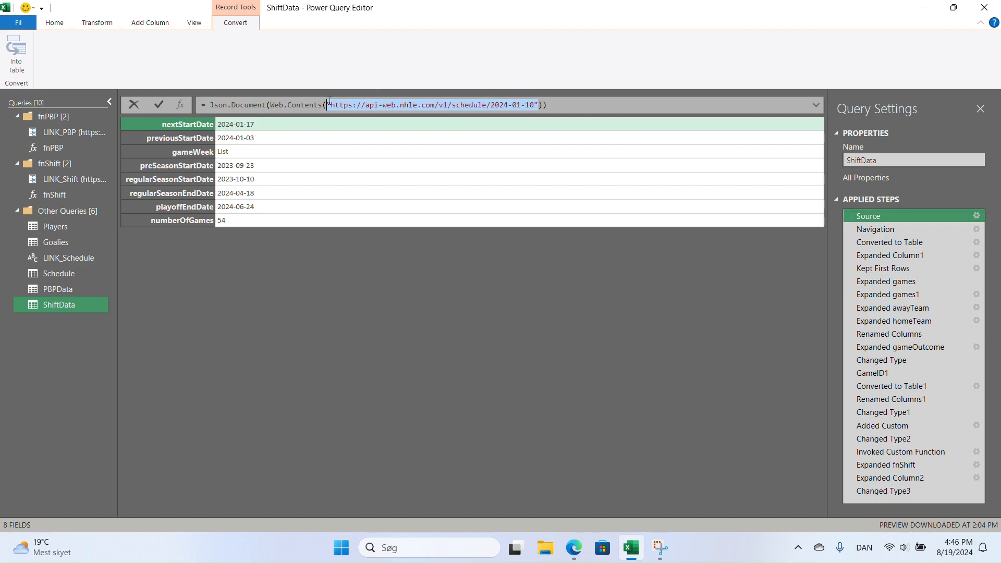
type("LINK")
key("Down")
key("Up")
key("Tab")
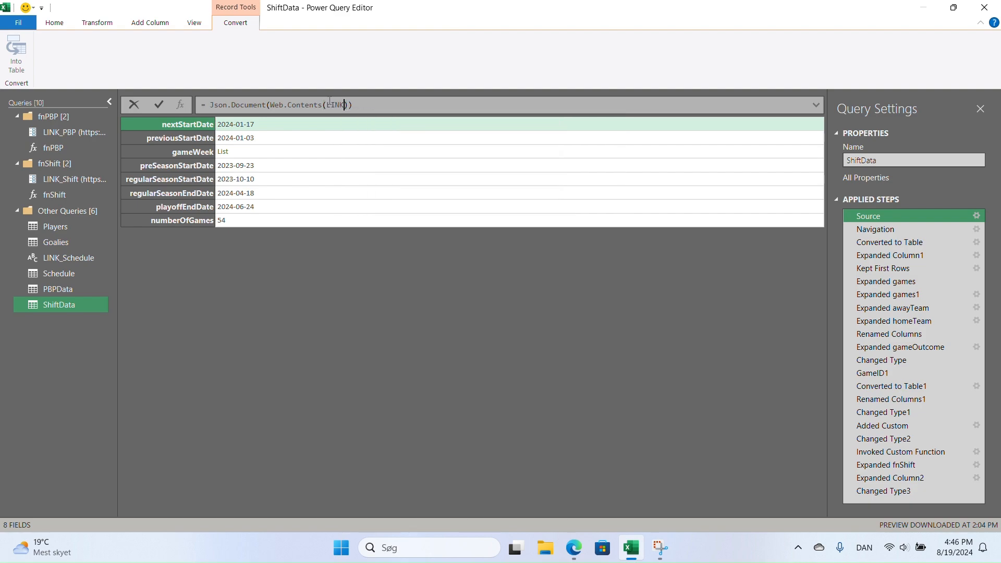
key("Return")
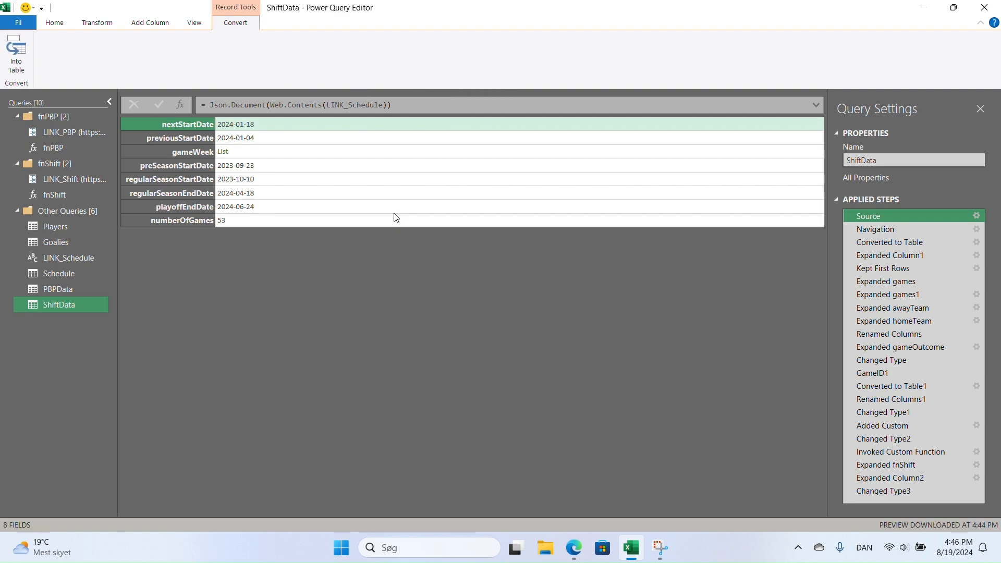
left_click(56, 24)
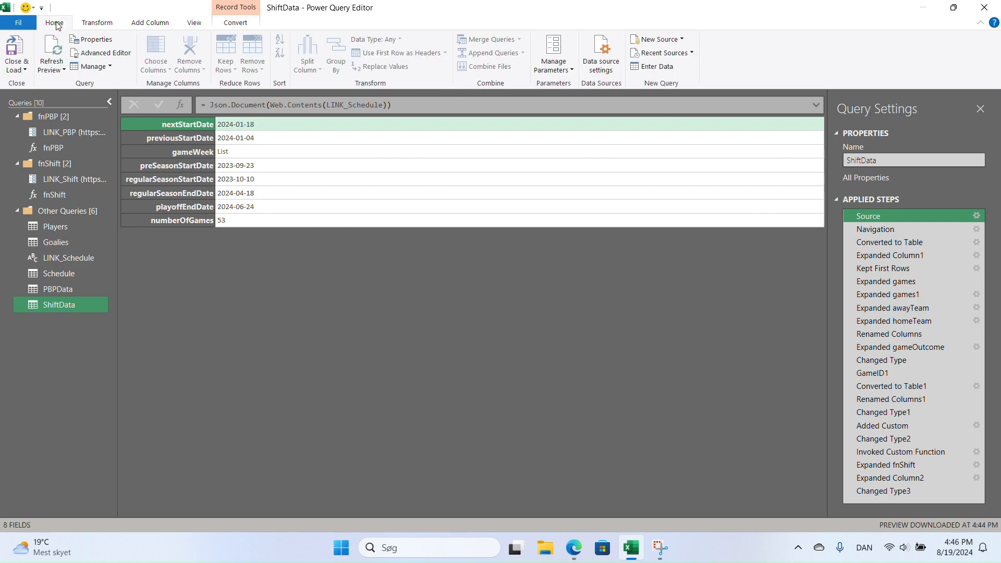
left_click(13, 46)
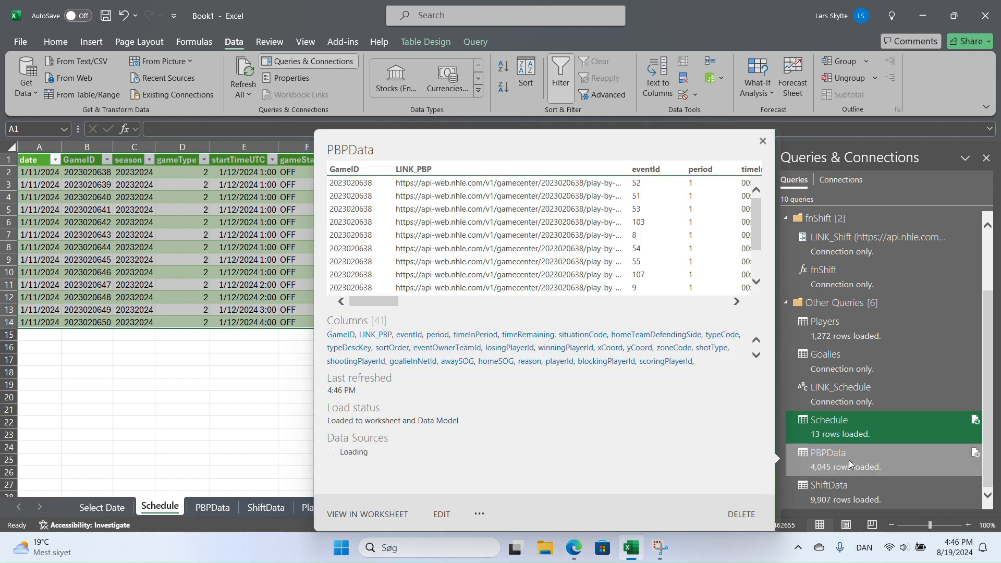
Step: Check the reloaded PBPData table, the date on the Select Date sheet and the ShiftData query preview
left_click(849, 460)
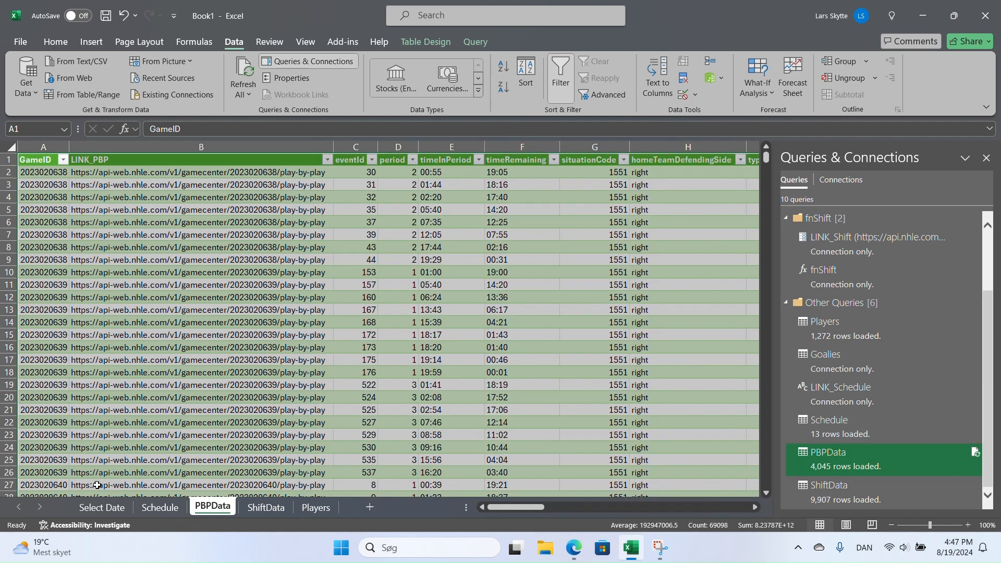
left_click(115, 514)
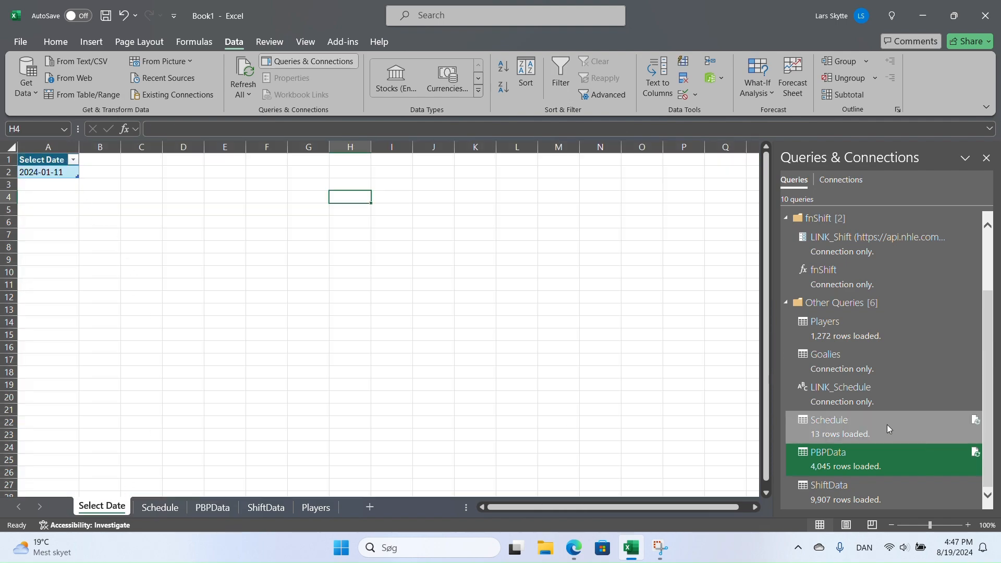
mouse_move(887, 425)
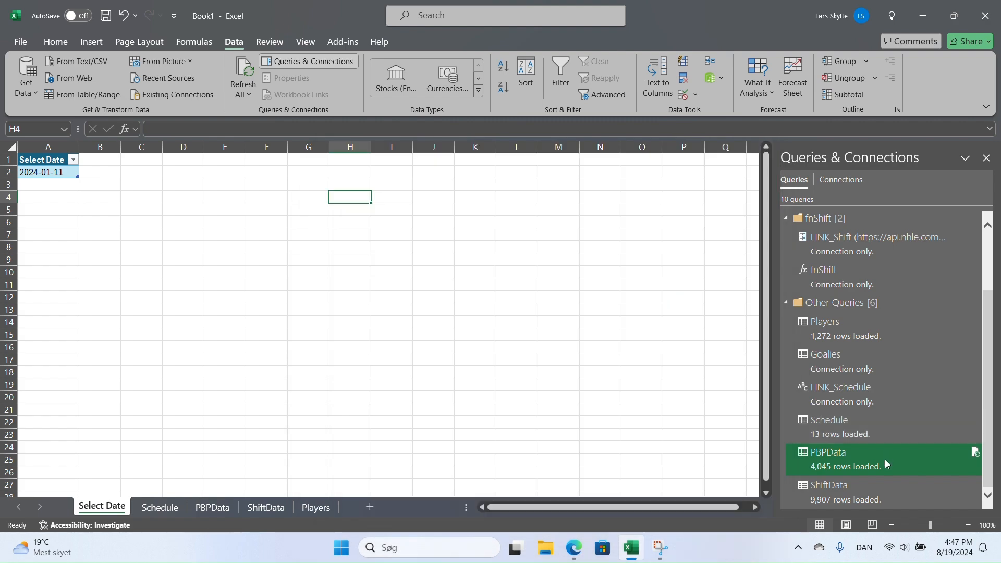
mouse_move(883, 493)
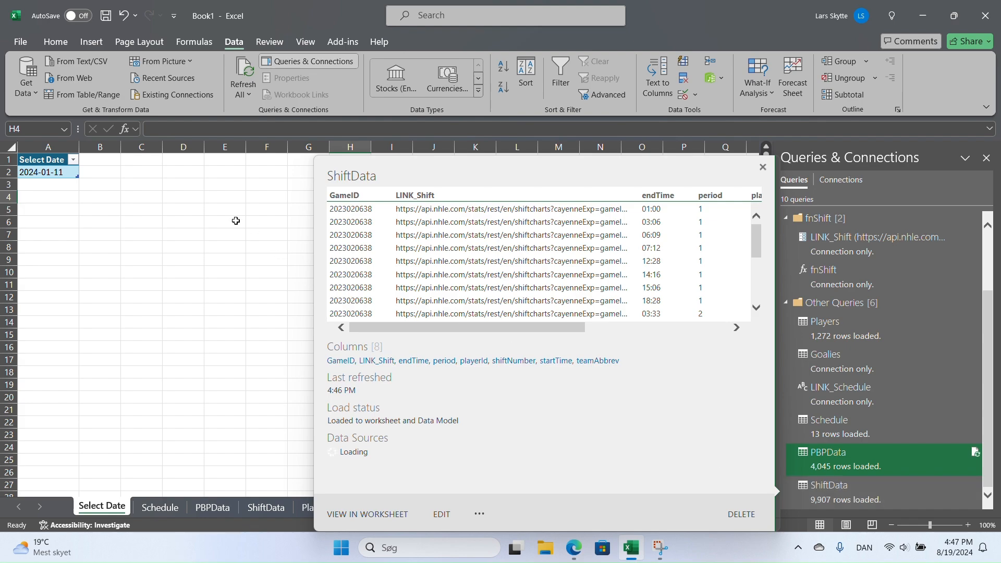
left_click(183, 212)
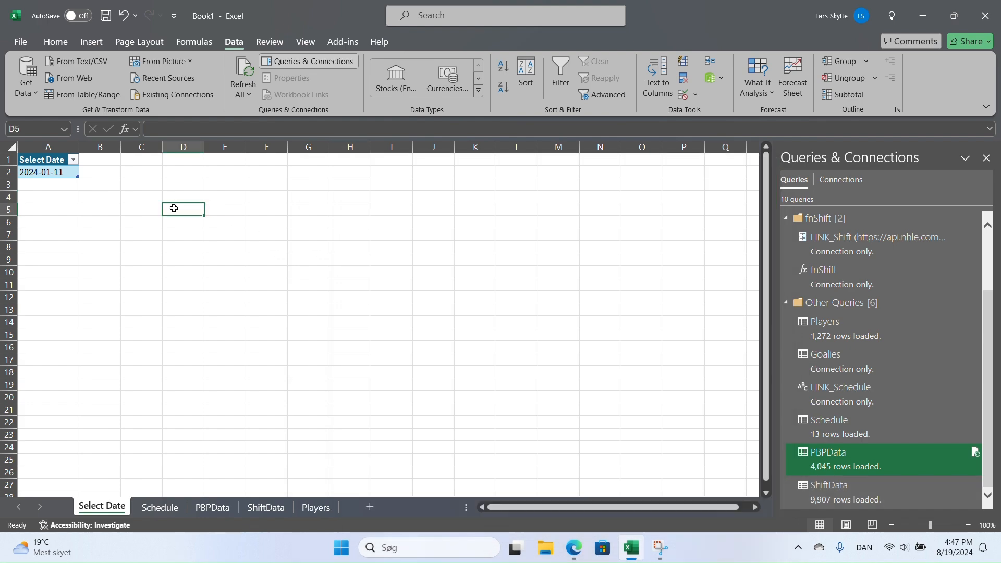
Step: Set the selected date in A2 to 1980-01-11 and refresh all workbook queries
left_click(38, 173)
left_click(167, 130)
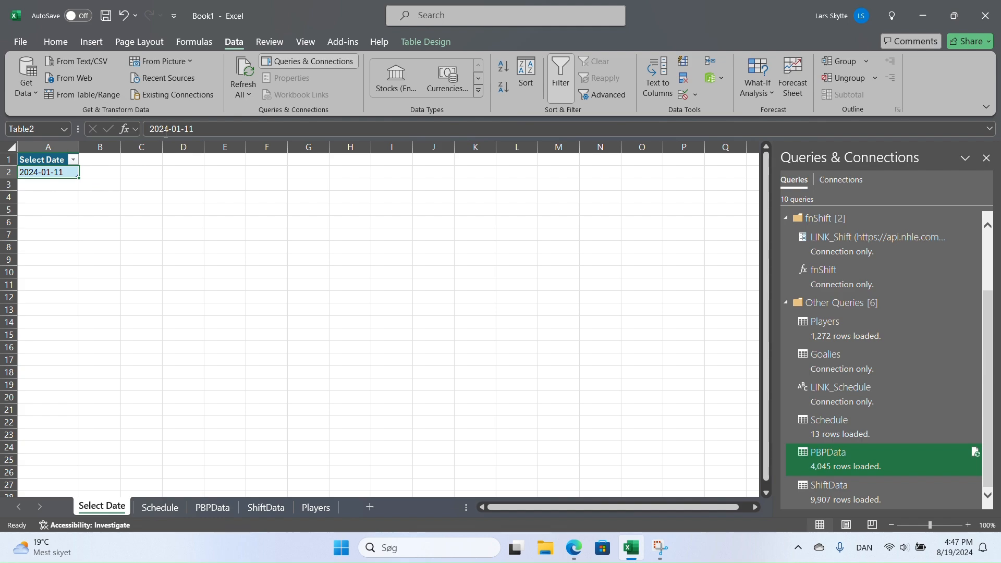
key("BackSpace")
key("BackSpace")
key("BackSpace")
key("BackSpace")
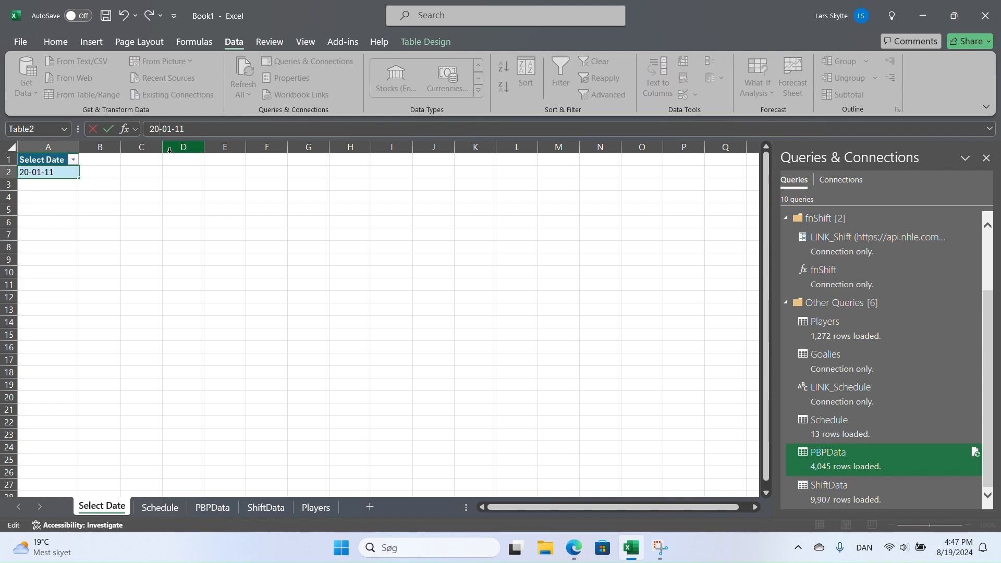
type("1980")
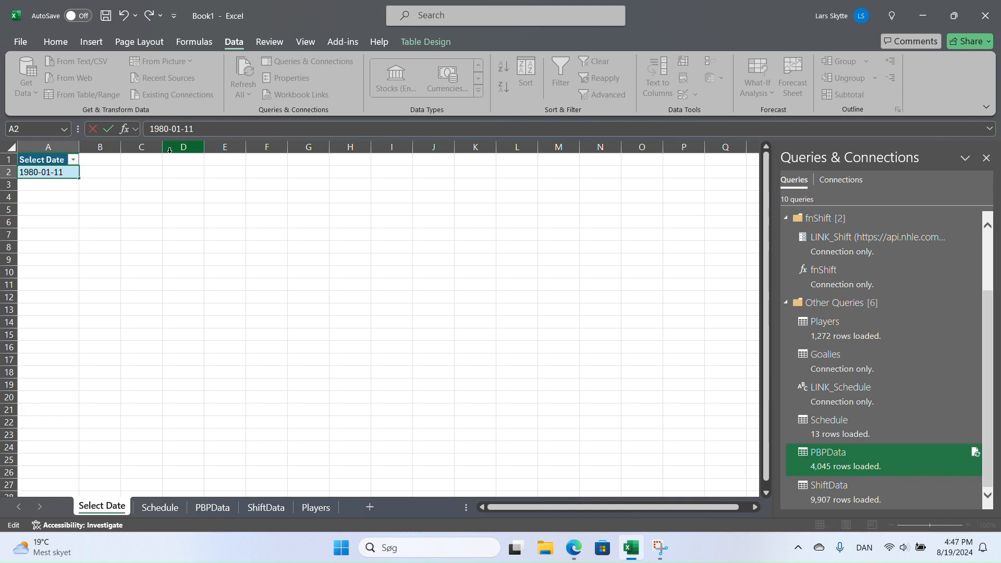
key("Return")
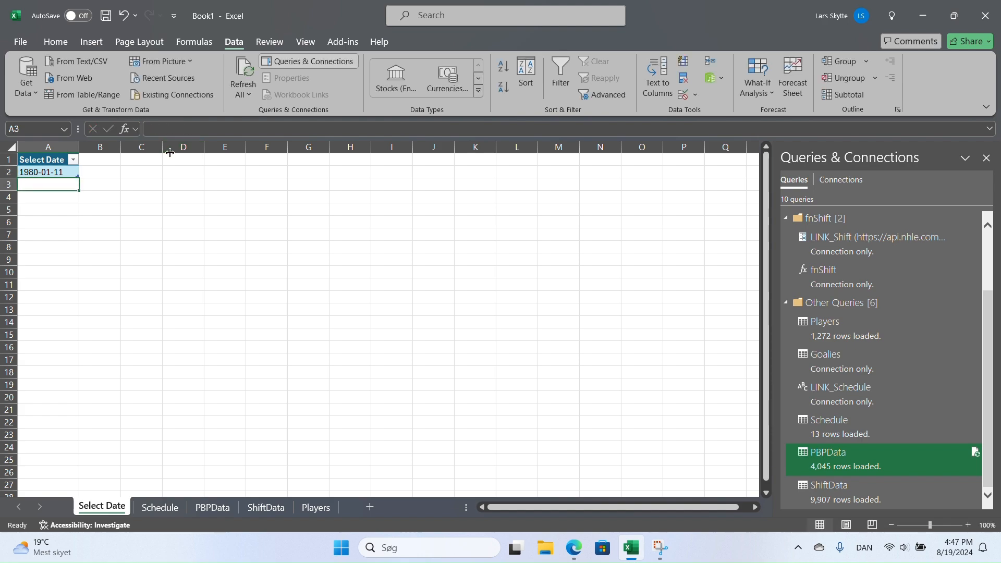
left_click(253, 74)
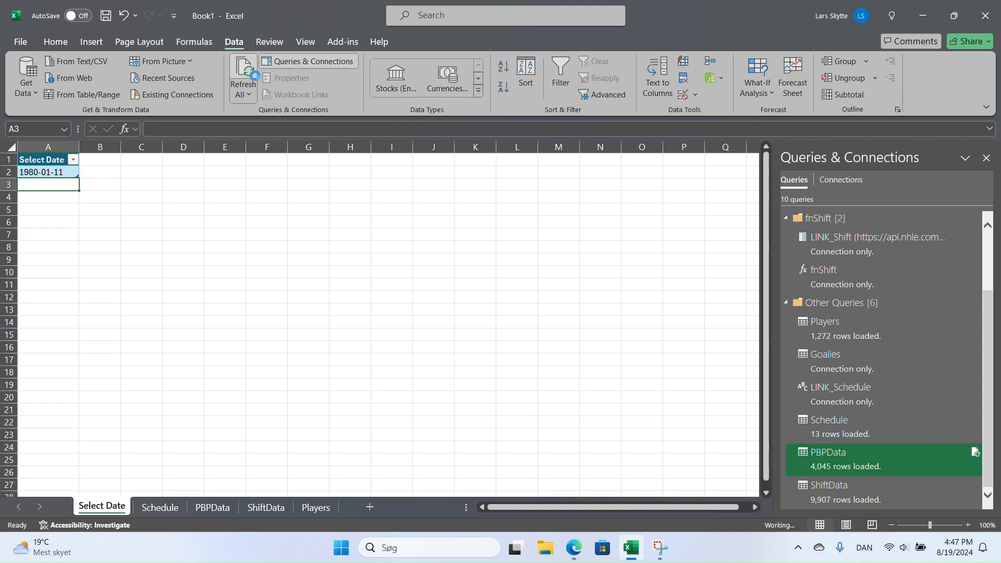
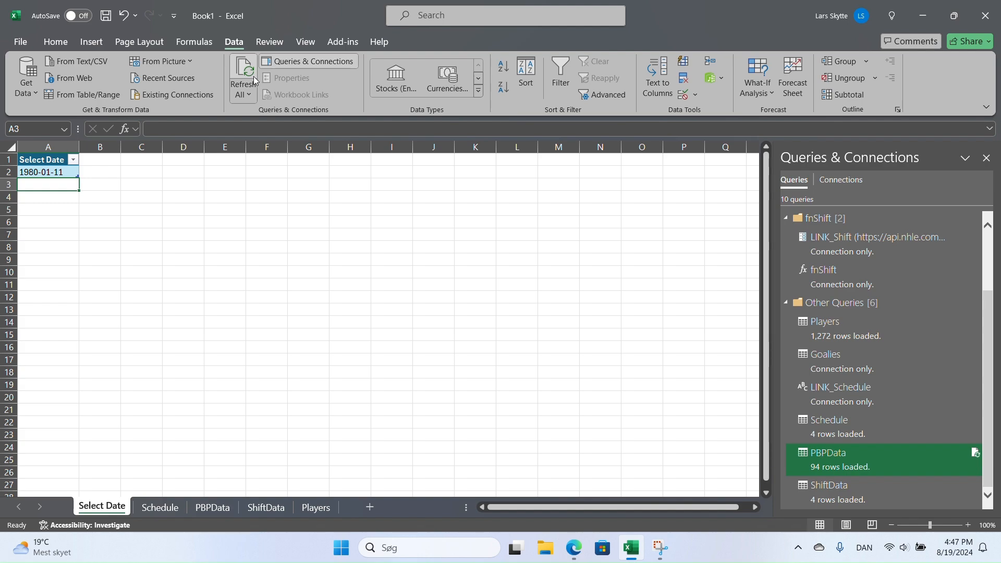
Step: Examine the Schedule table's games, checking the away and home teams for the selected date
left_click(46, 173)
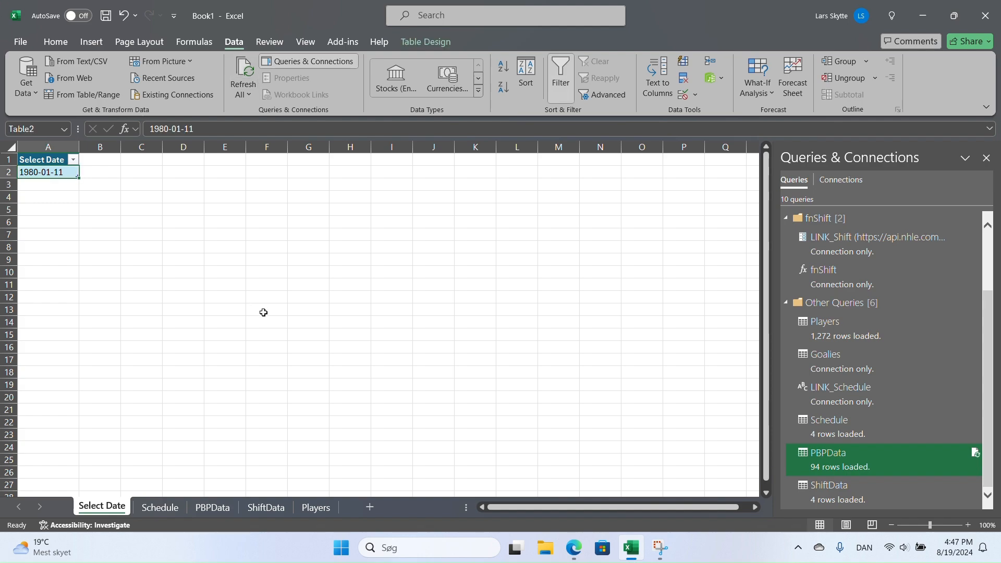
left_click(160, 507)
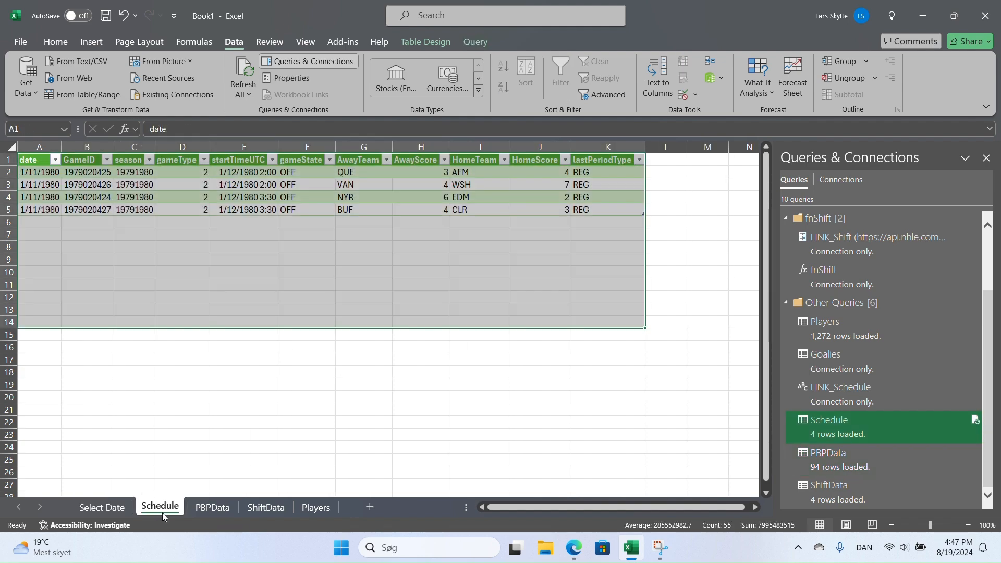
left_click(453, 349)
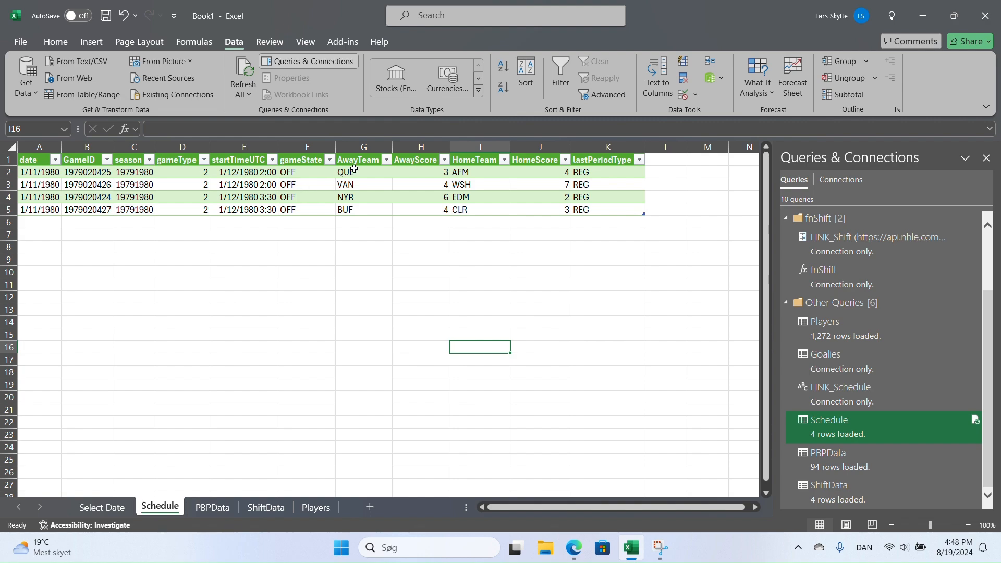
left_click(480, 169)
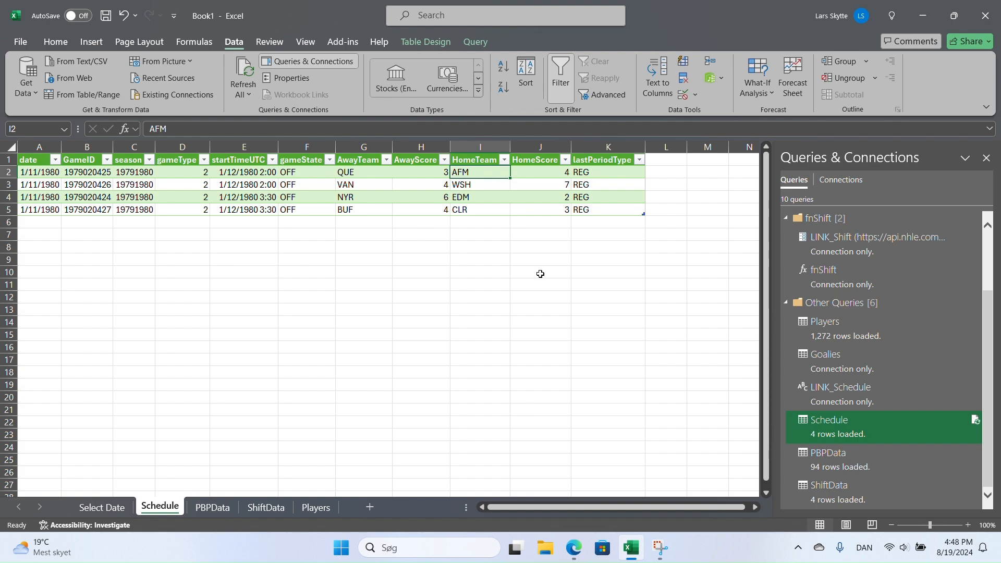
left_click(475, 212)
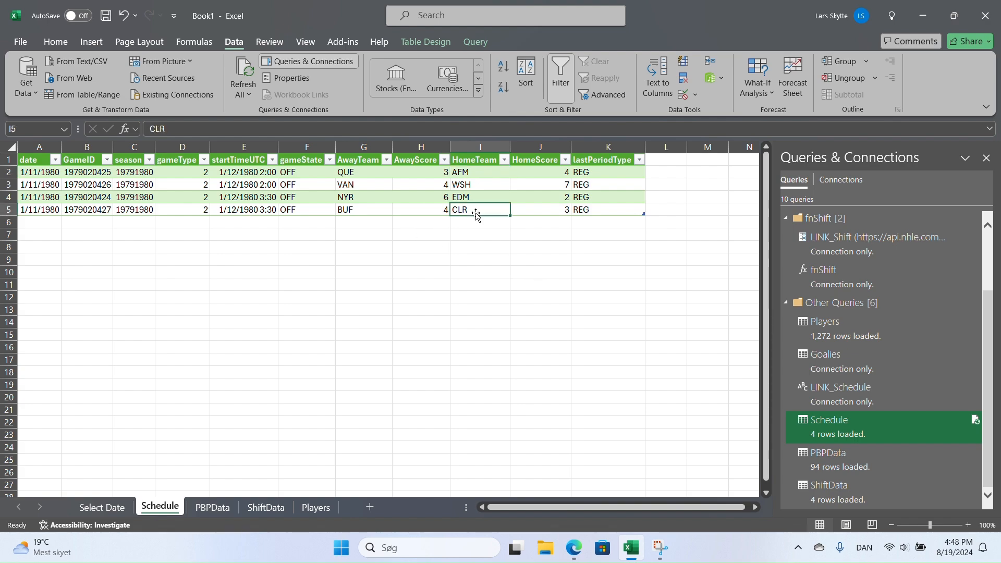
left_click(370, 209)
left_click(444, 282)
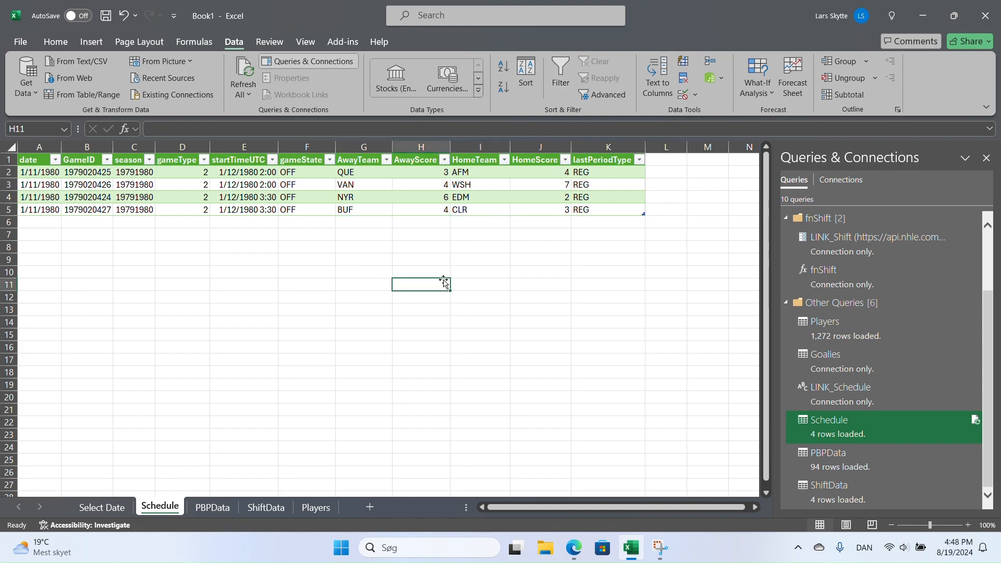
Step: Examine the PBPData table across all its columns, and the ShiftData table, for the selected date's games
left_click(868, 454)
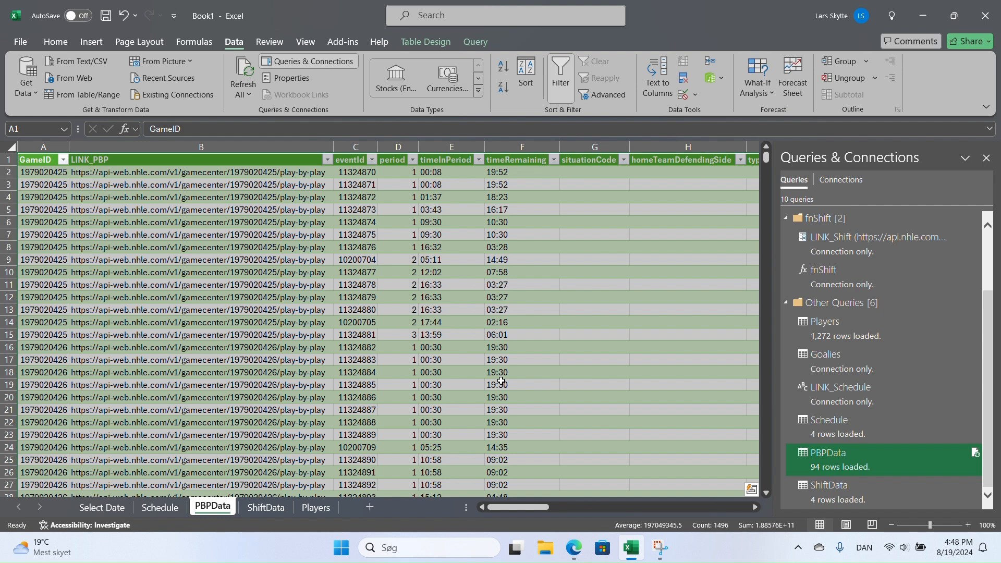
left_click(503, 323)
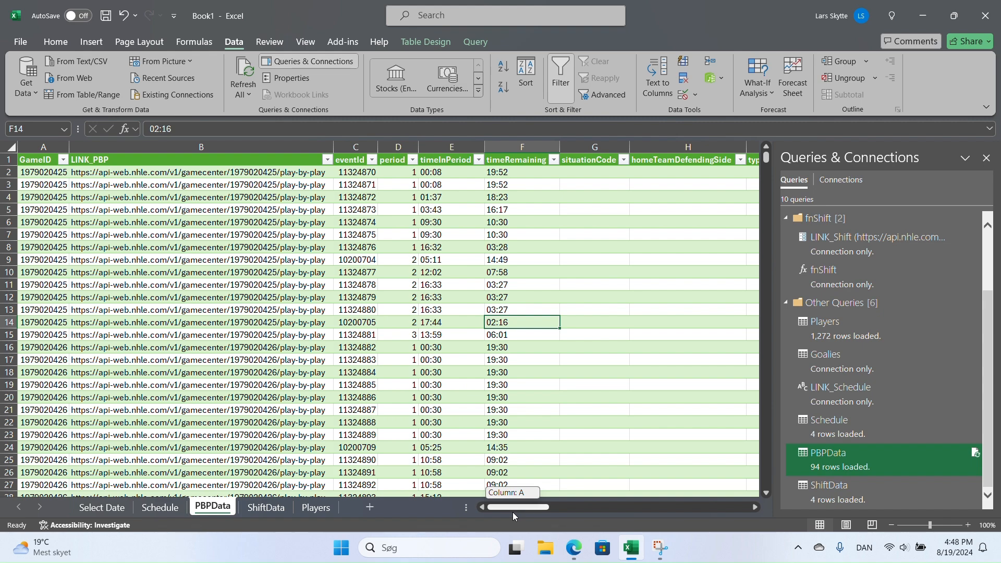
left_click_drag(513, 512, 543, 507)
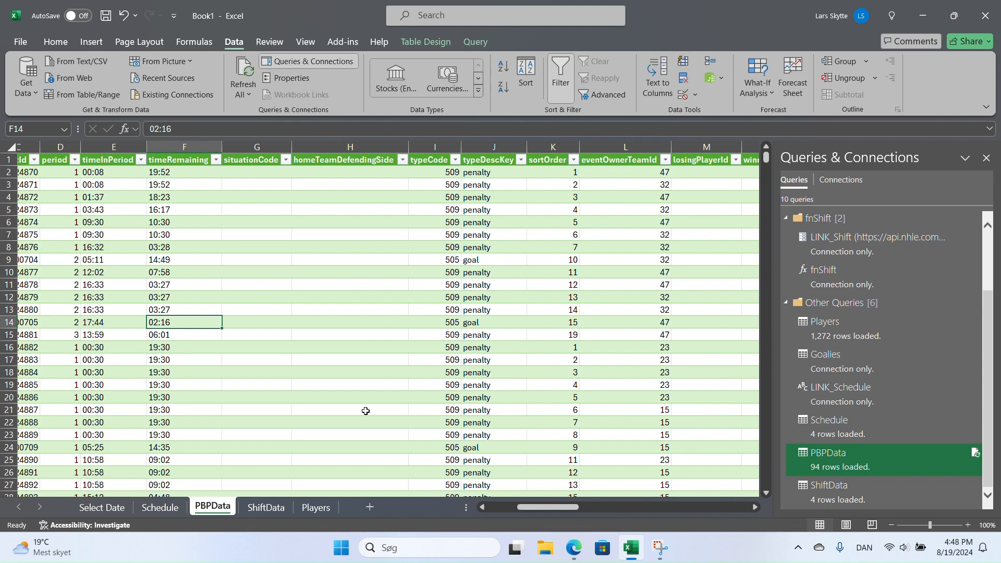
left_click_drag(539, 511, 655, 509)
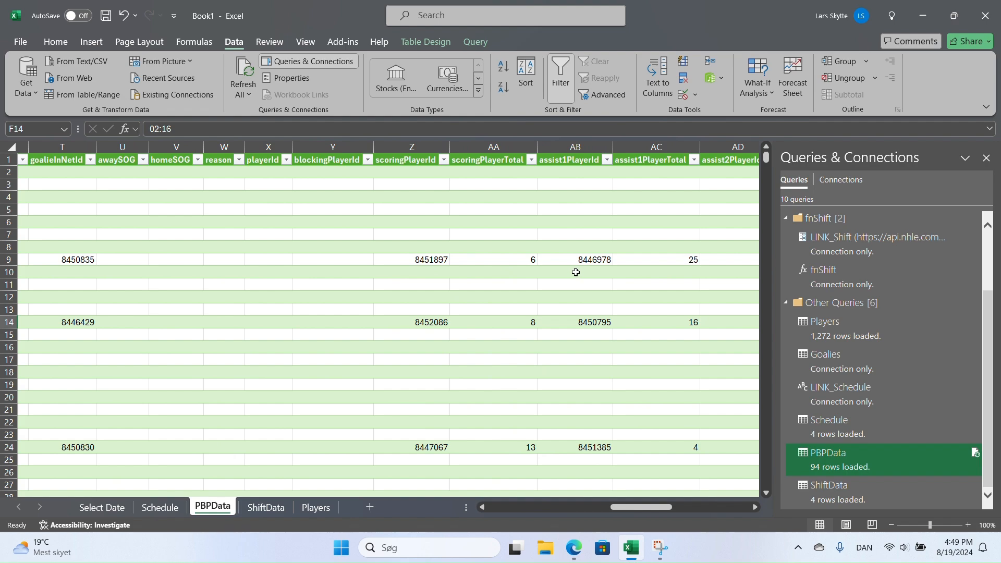
left_click_drag(656, 509, 737, 497)
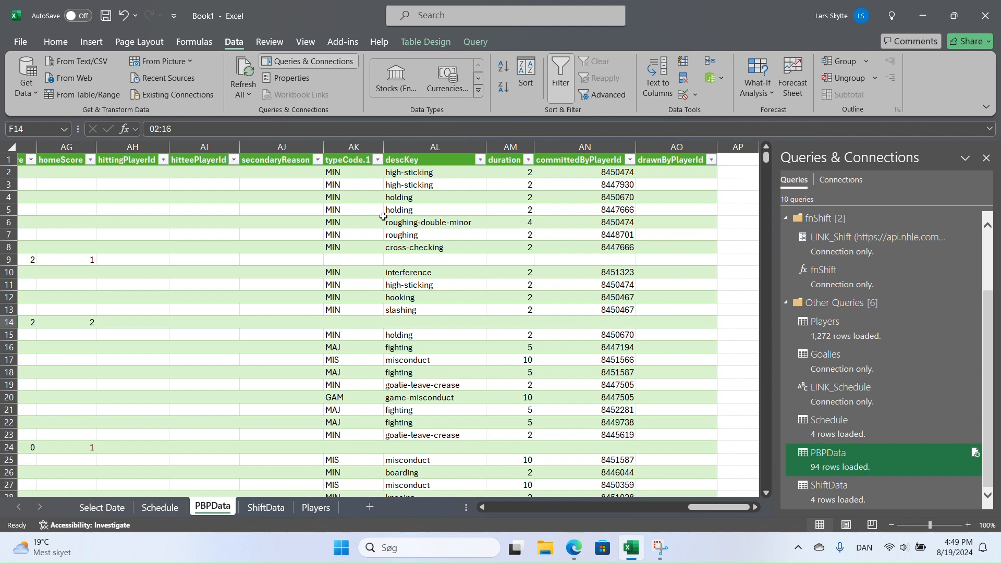
left_click_drag(720, 507, 345, 492)
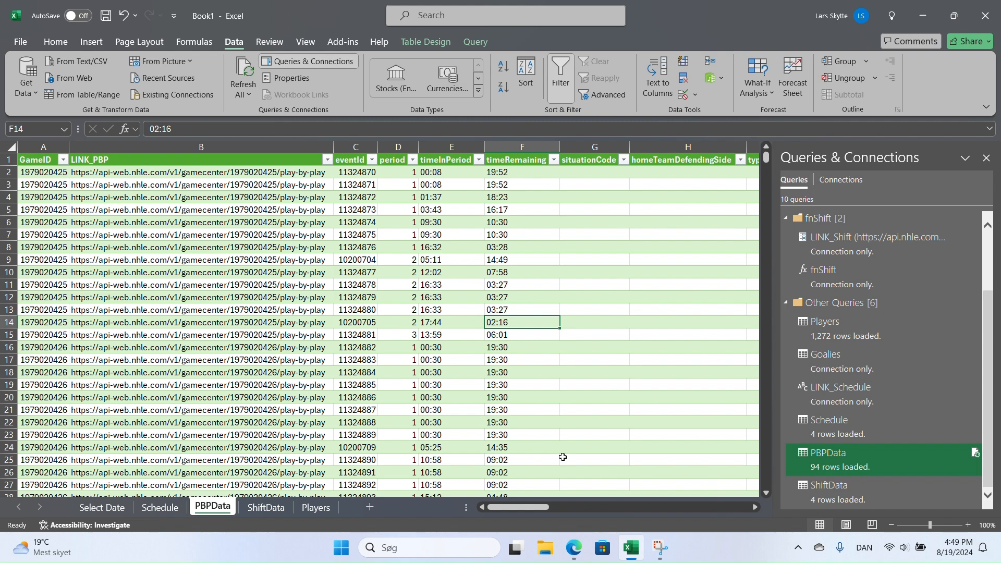
left_click(843, 484)
left_click(518, 293)
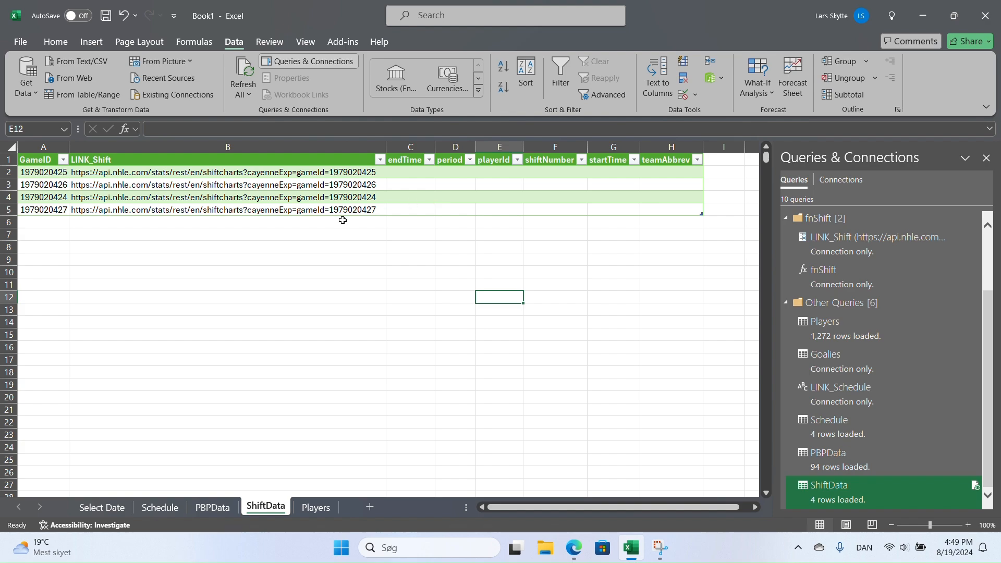
Step: Set the selected date on the Select Date sheet to 1919-01-11 and refresh all workbook queries
left_click(99, 509)
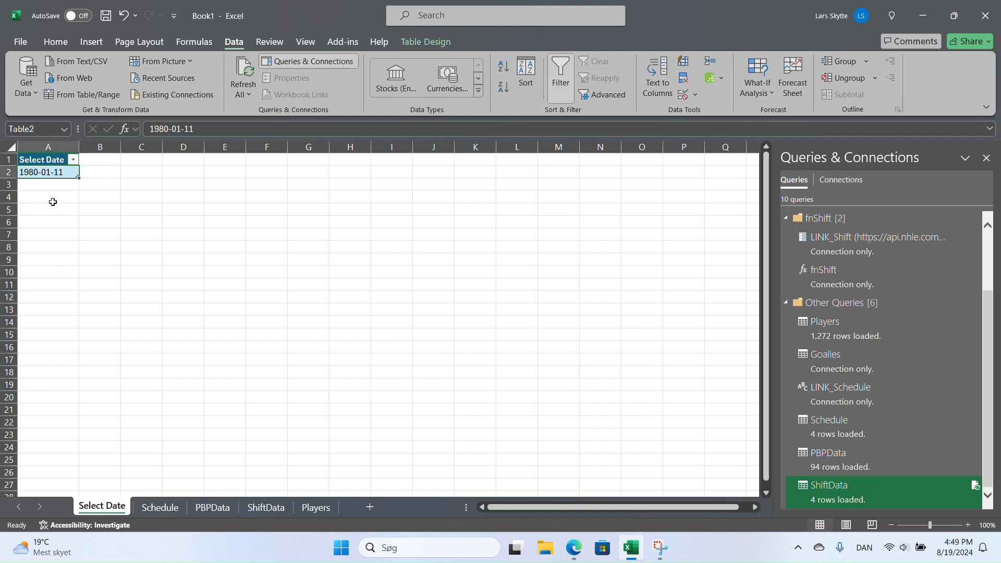
left_click(172, 129)
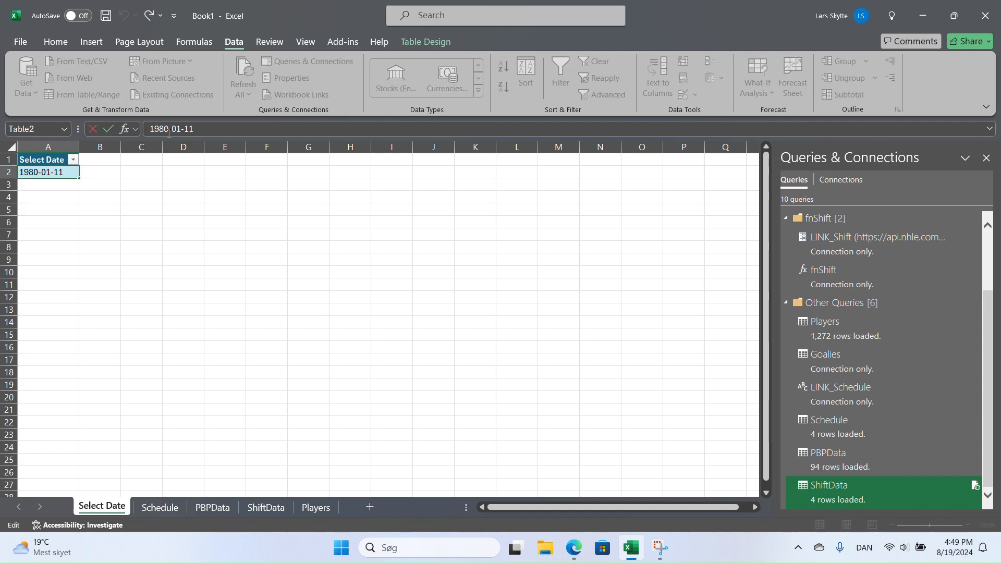
key("BackSpace")
key("BackSpace")
type("19")
left_click(220, 129)
key("Return")
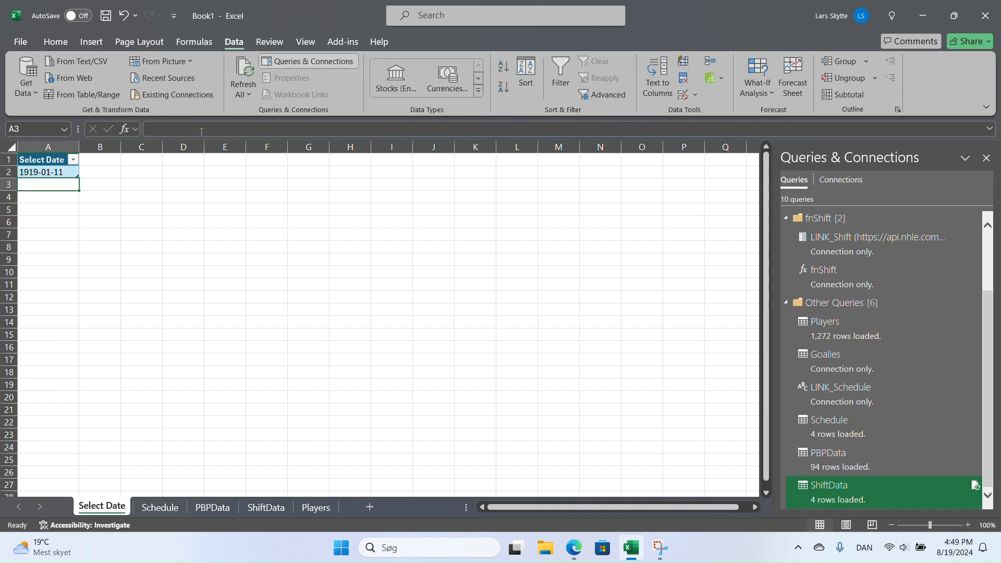
left_click(243, 73)
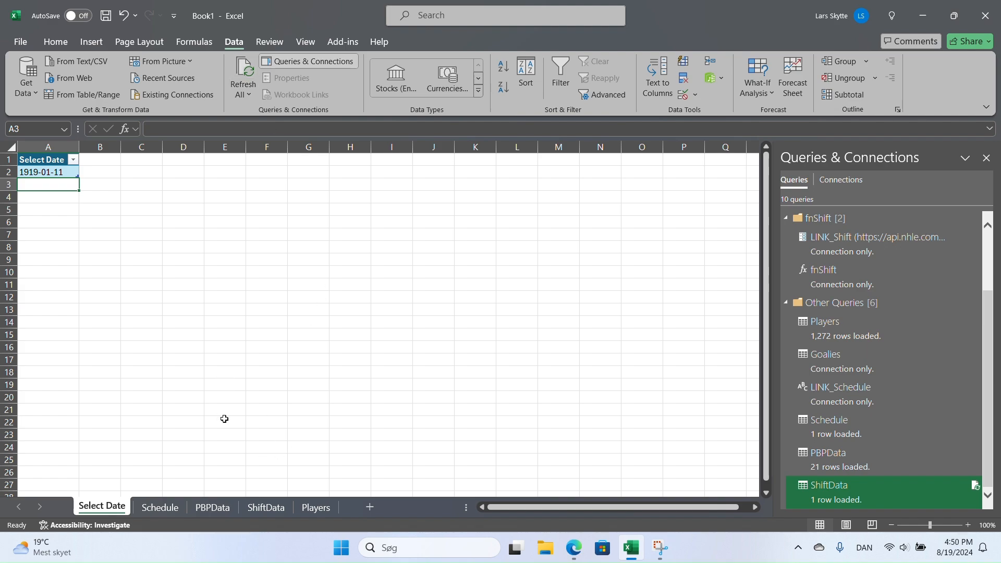
Step: Check the away and home teams and their scores in the Schedule table for the selected date
left_click(160, 508)
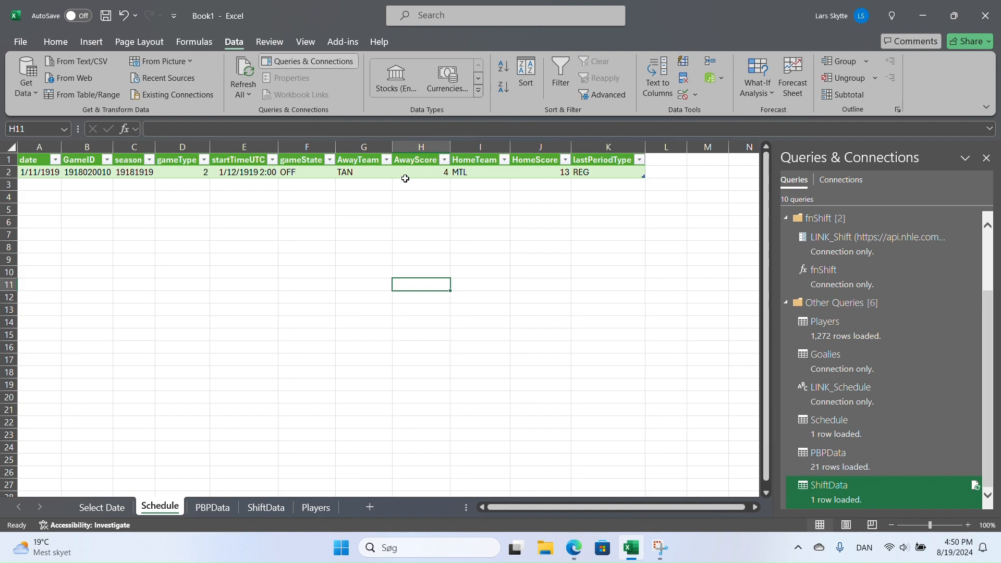
left_click(374, 173)
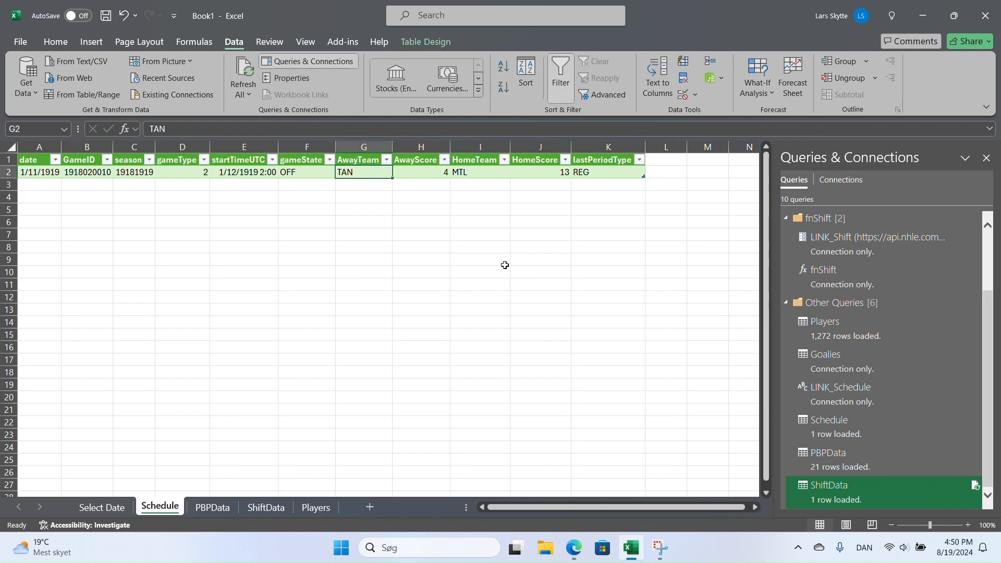
left_click(430, 173)
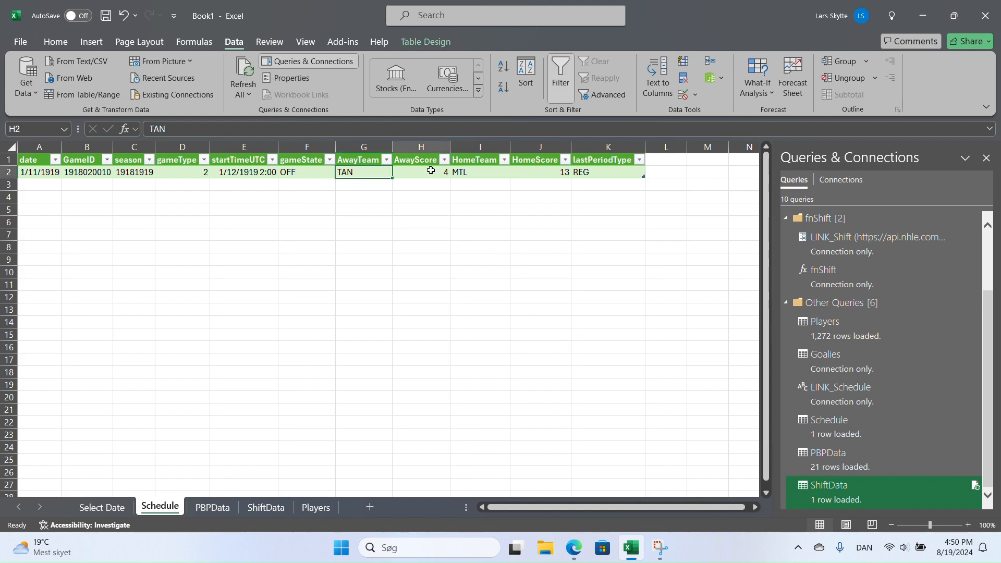
left_click(554, 174)
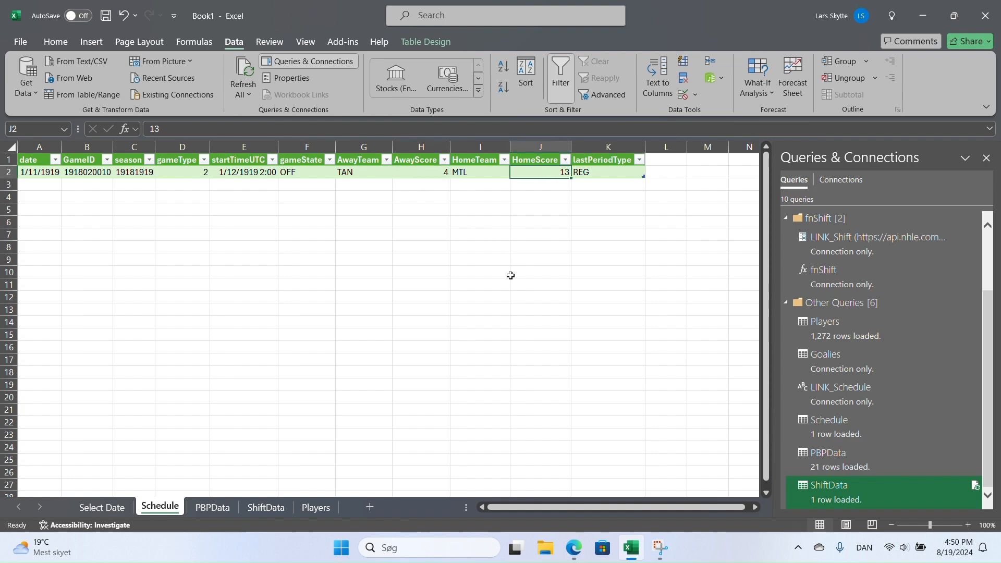
Step: Examine the PBPData table across its columns, including event types, assists, scores and penalty details, for the selected date's game
left_click(225, 510)
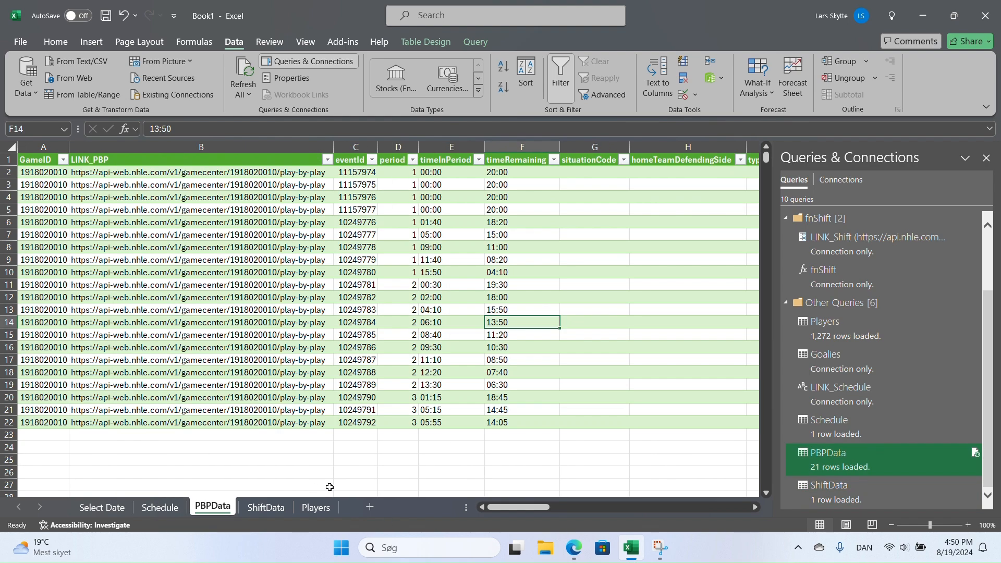
left_click_drag(528, 509, 547, 509)
left_click(630, 175)
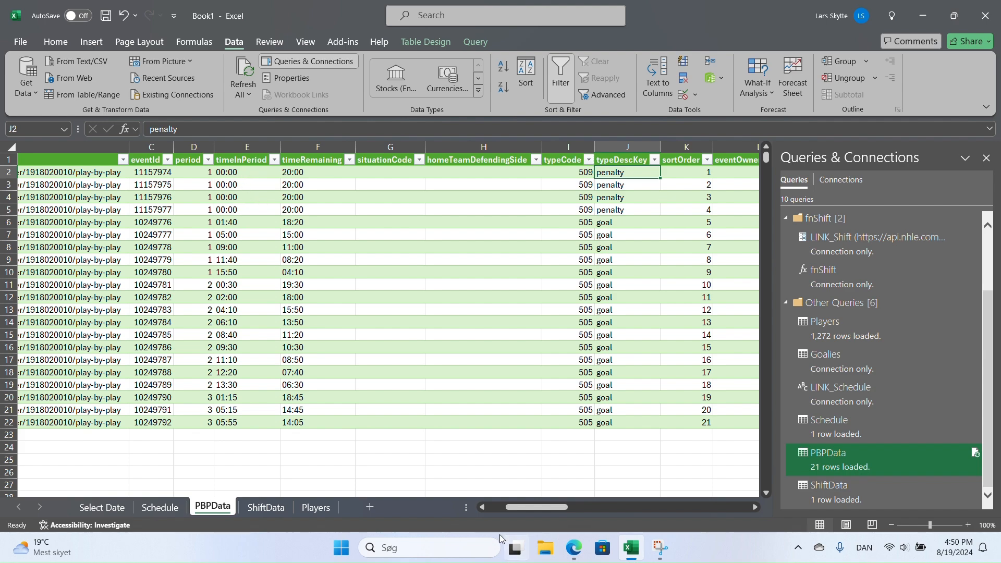
left_click_drag(535, 505, 739, 509)
left_click(409, 174)
left_click(436, 173)
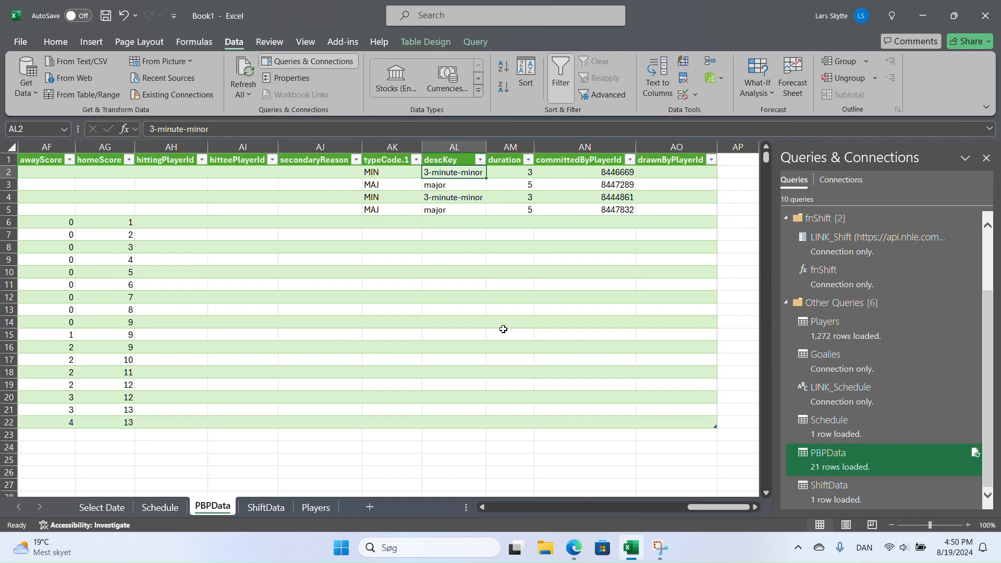
left_click_drag(697, 510, 667, 517)
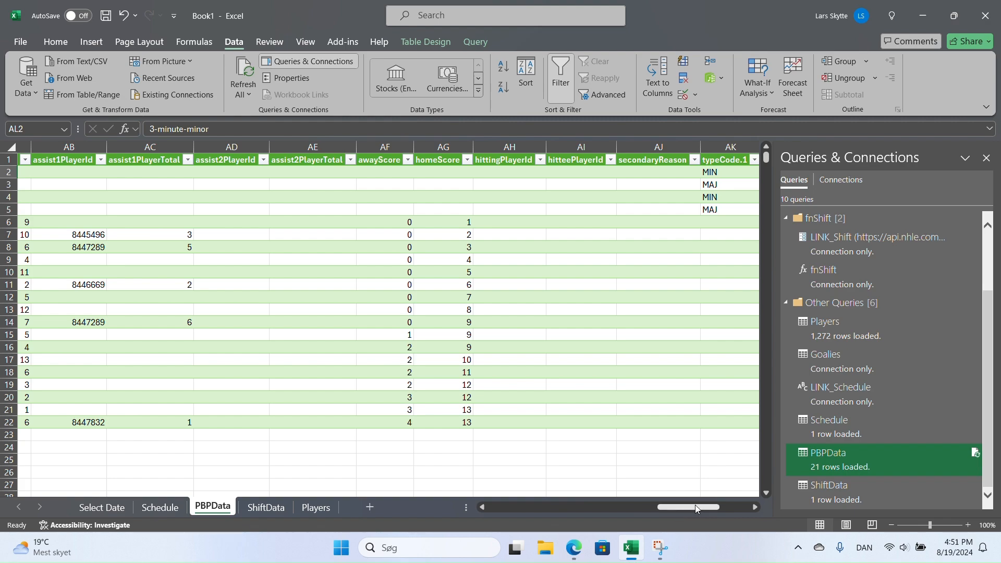
left_click_drag(686, 508, 248, 532)
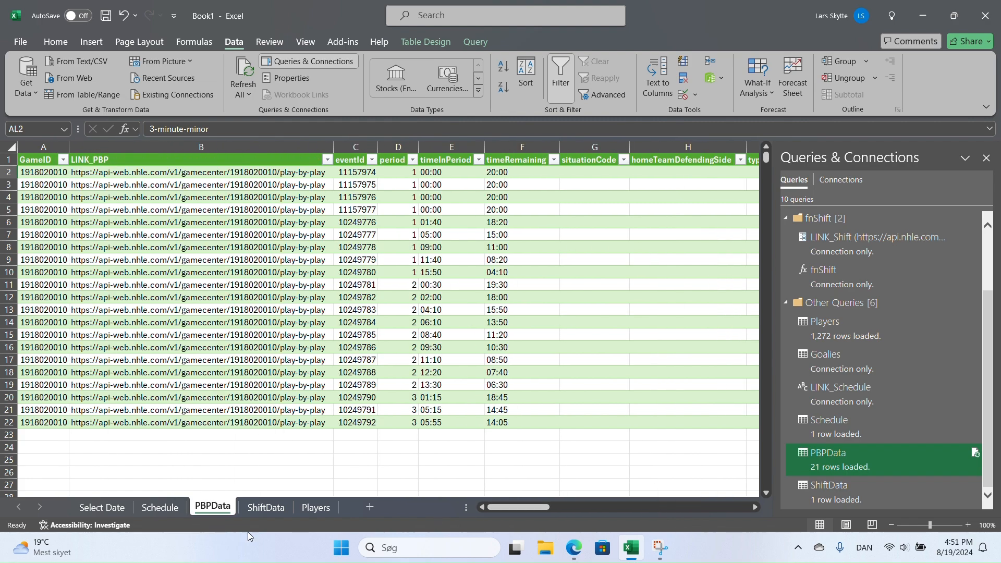
Step: Set the selected date in A2 to 1919-01-12, try to refresh all workbook queries, and decline refreshing the remaining connections
left_click(113, 513)
left_click(52, 171)
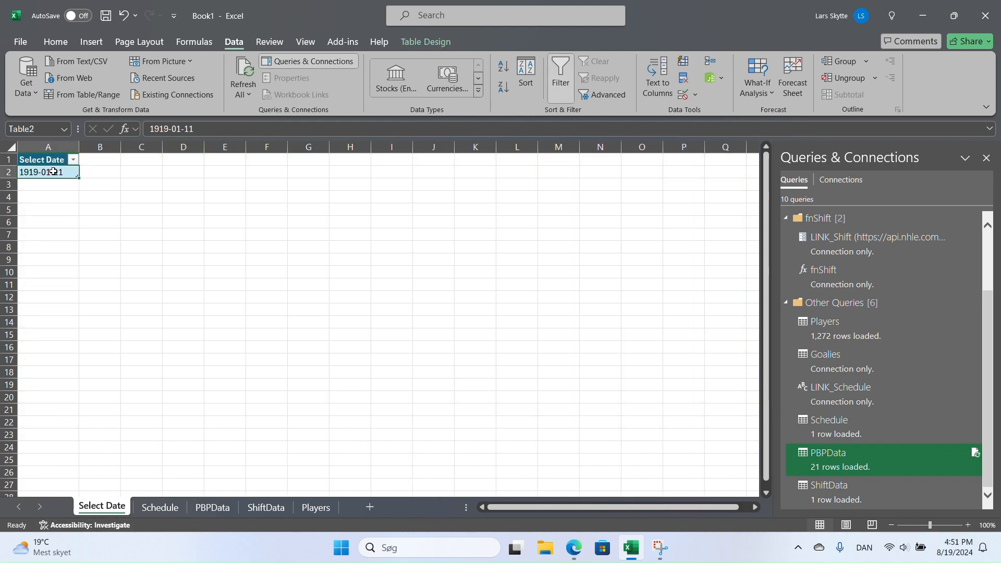
left_click(207, 132)
key("BackSpace")
type("2")
key("Return")
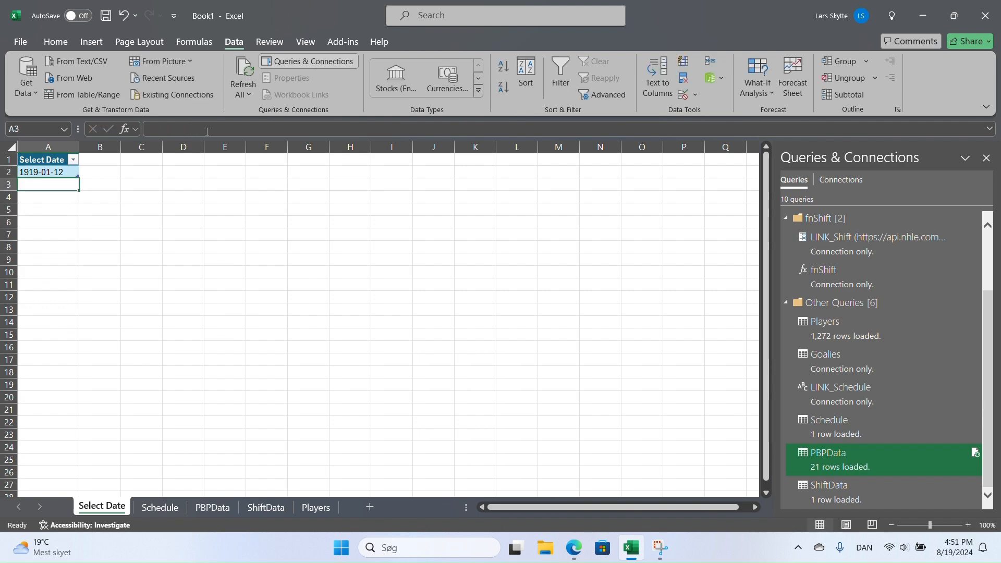
left_click(249, 66)
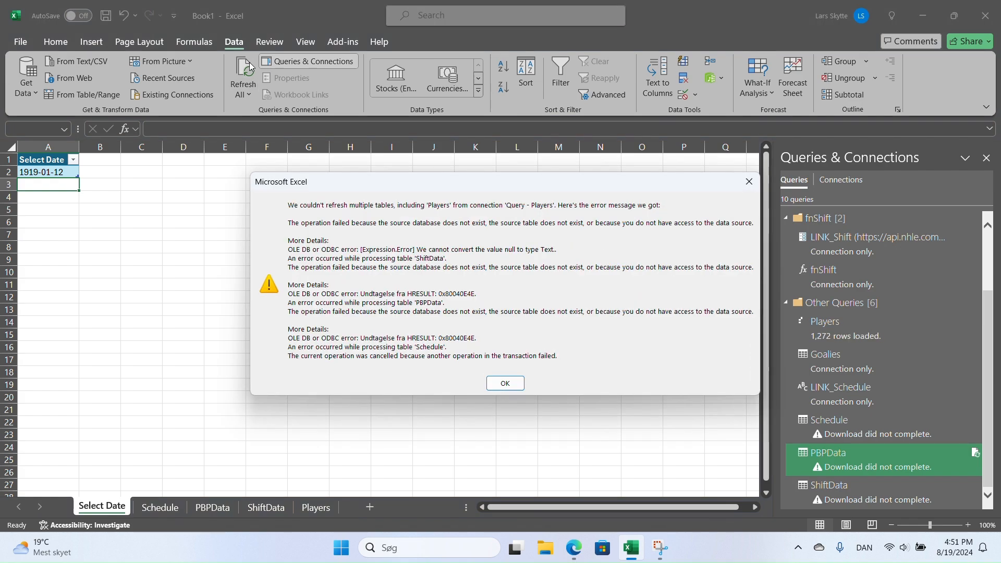
left_click(506, 384)
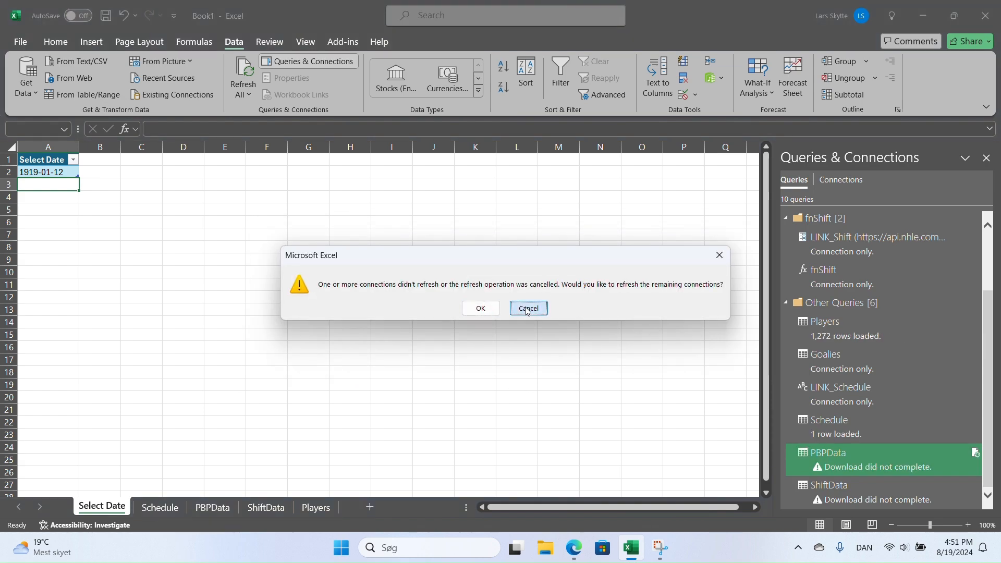
left_click(528, 308)
left_click(475, 321)
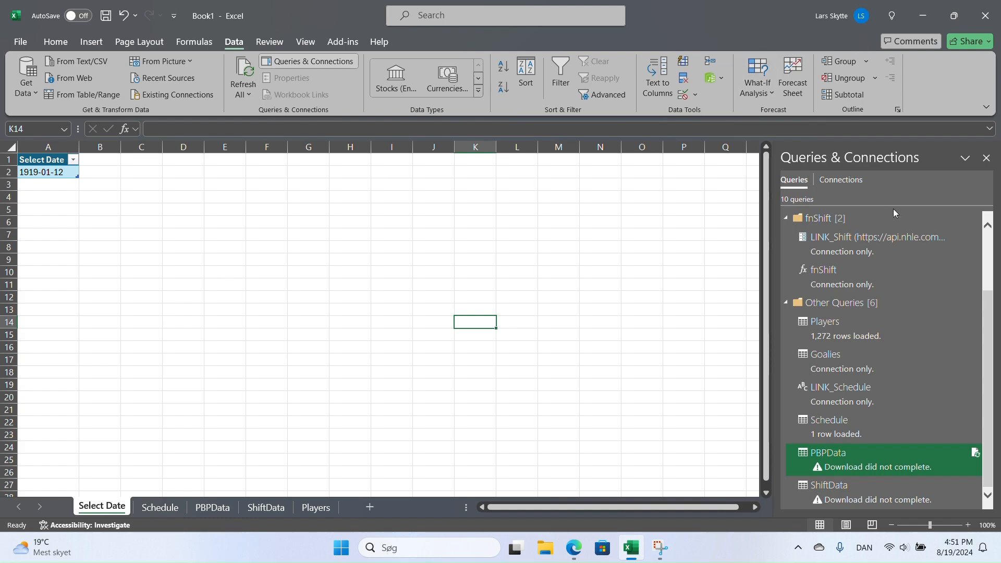
mouse_move(866, 324)
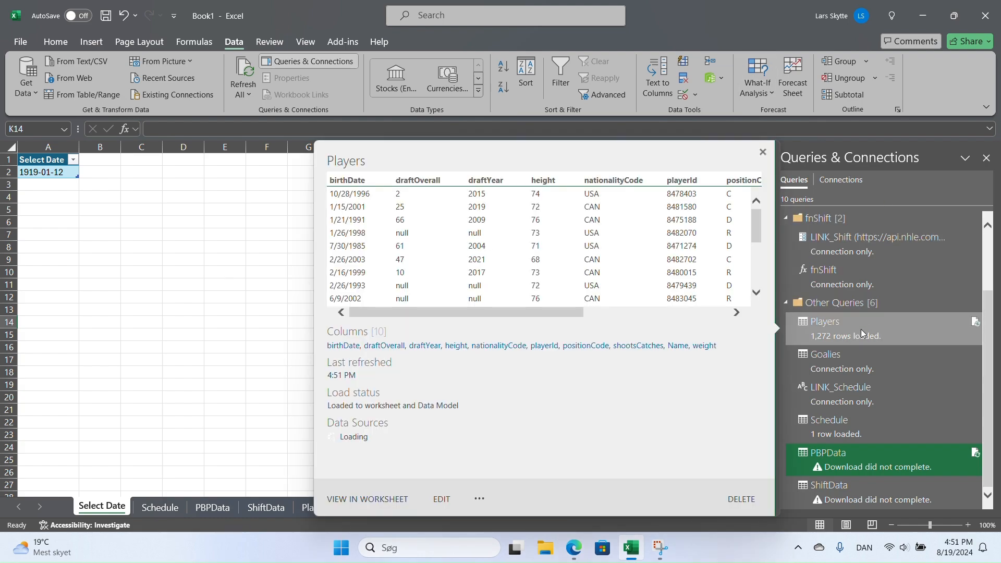
mouse_move(851, 420)
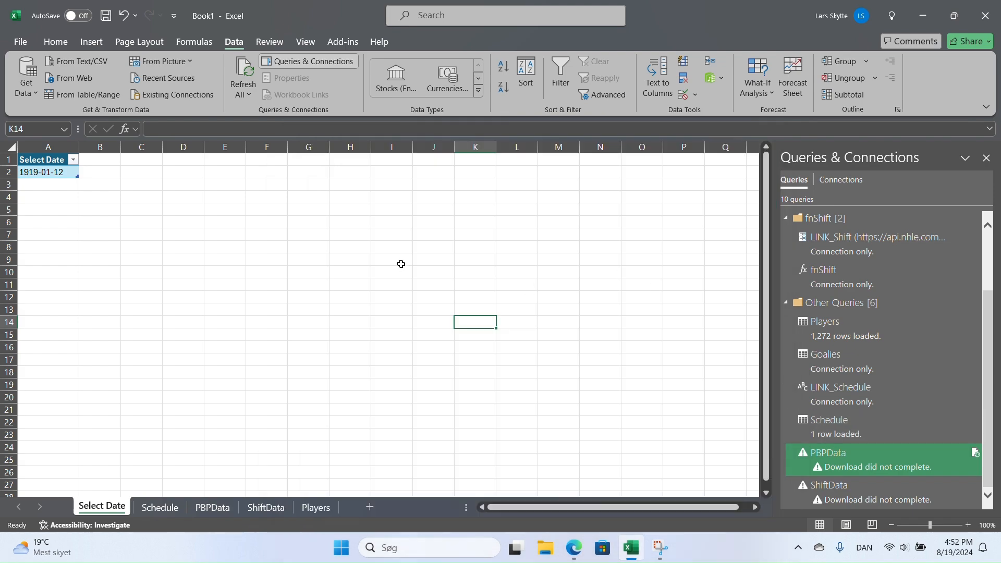
left_click(308, 271)
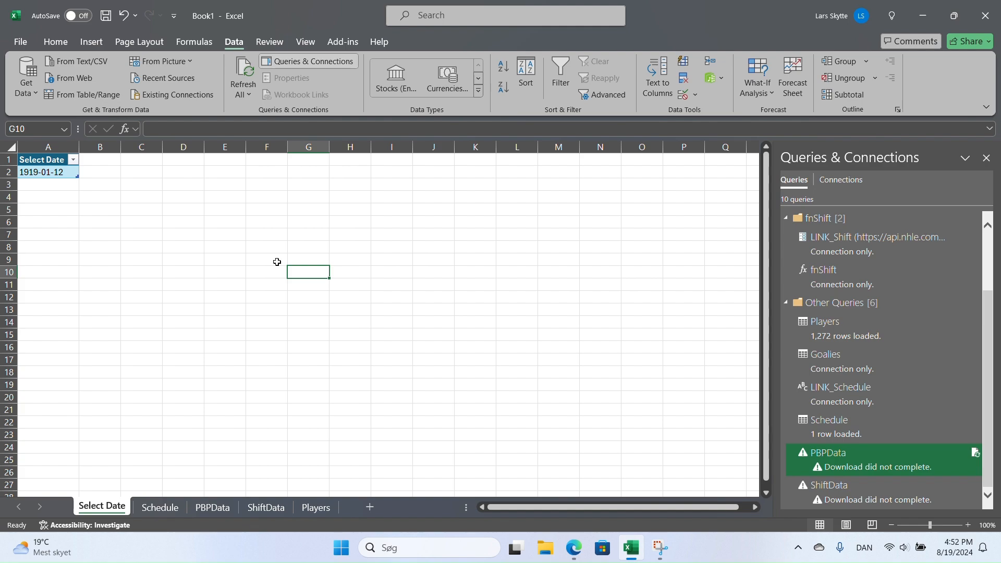
Step: Set the global privacy level in Query Options to "Combine data according to each file's Privacy Level settings"
left_click(20, 42)
left_click(20, 46)
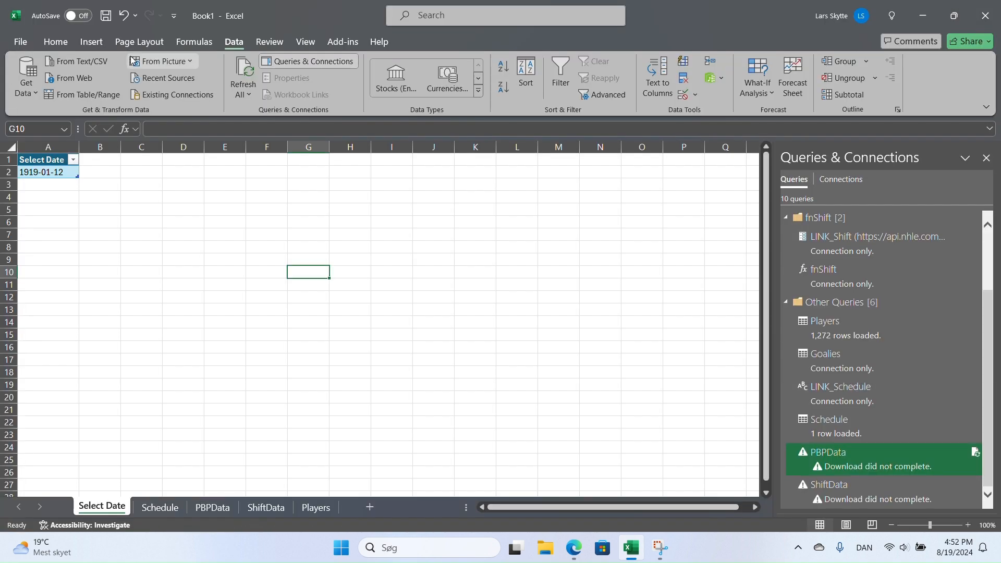
left_click(27, 83)
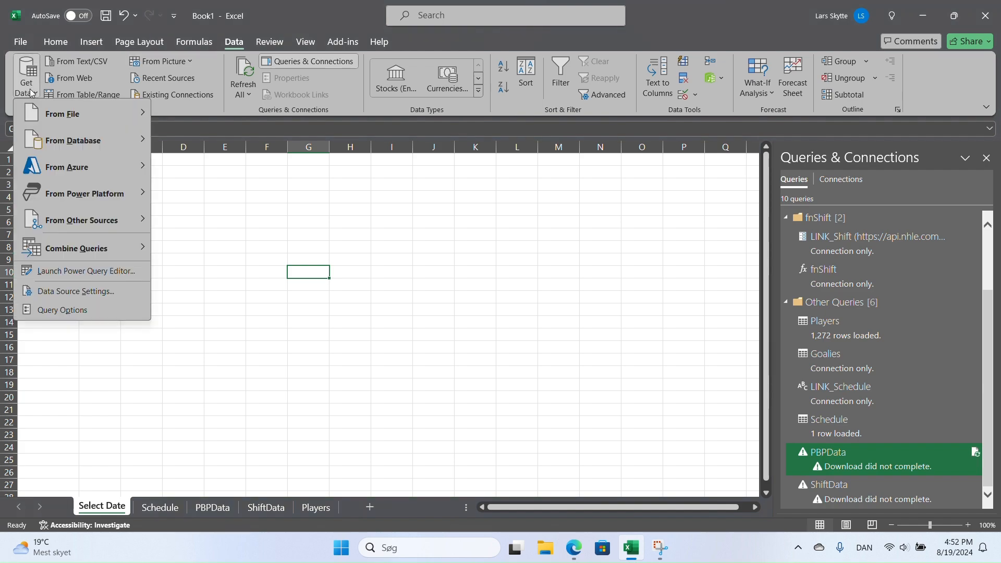
left_click(79, 310)
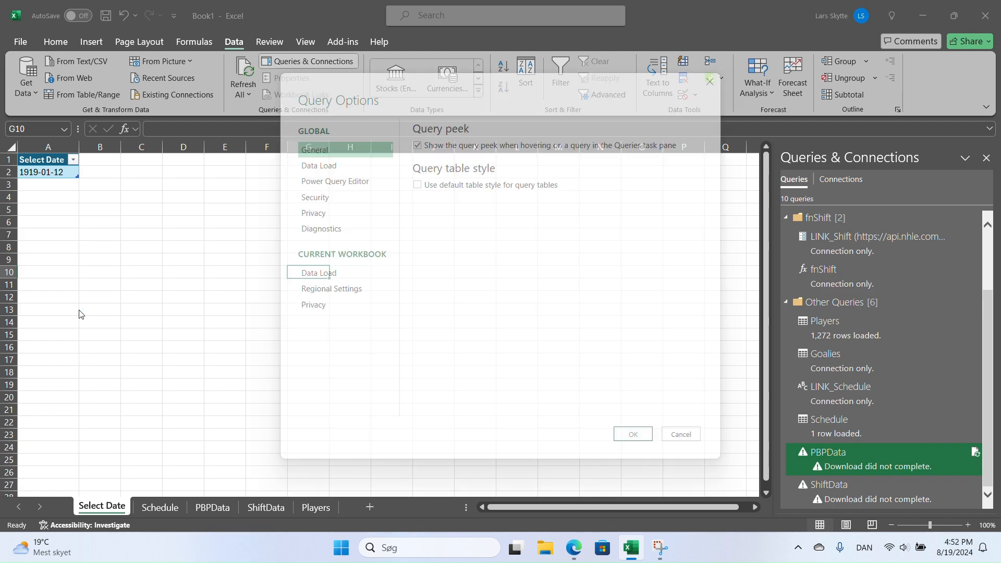
left_click(313, 214)
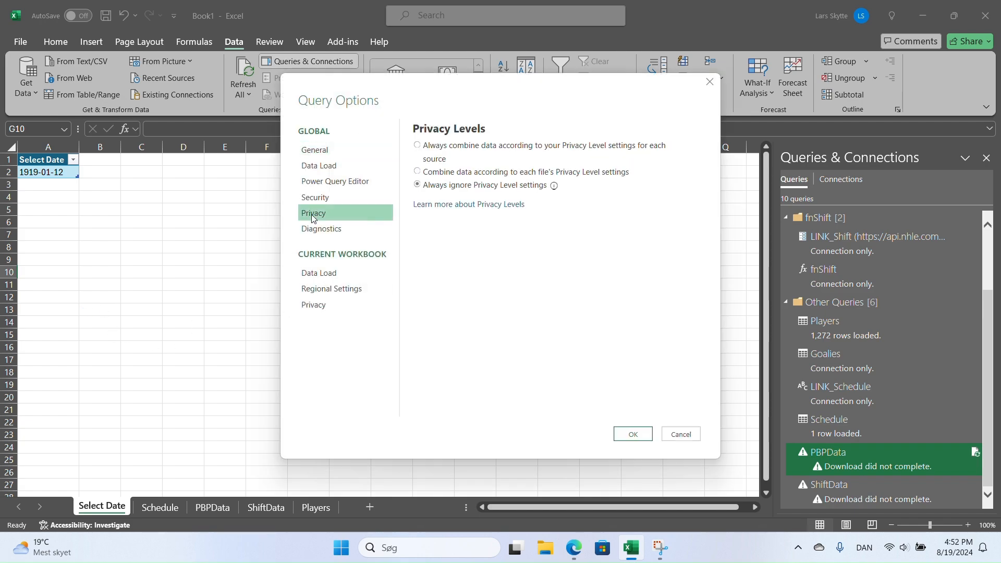
left_click(422, 177)
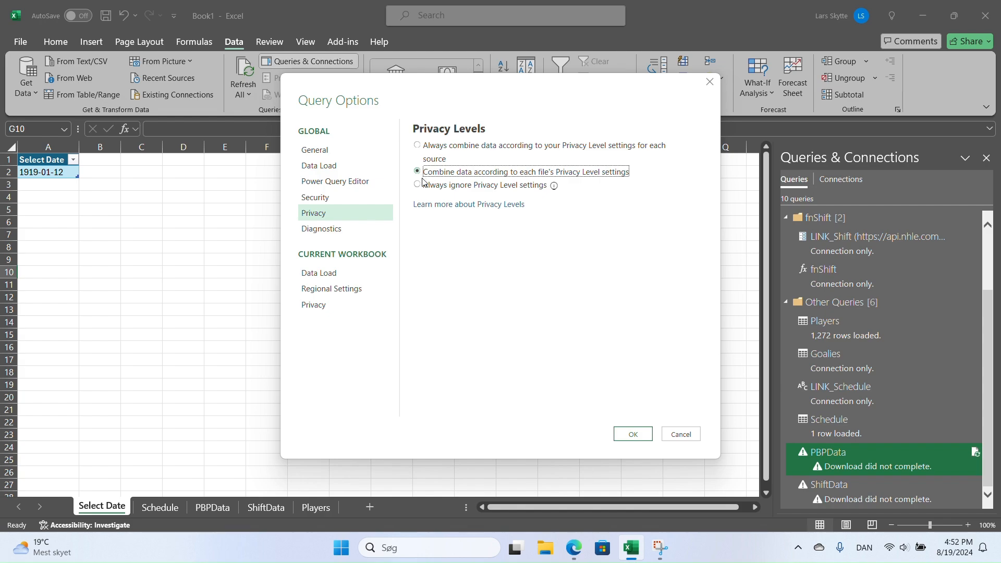
left_click(633, 434)
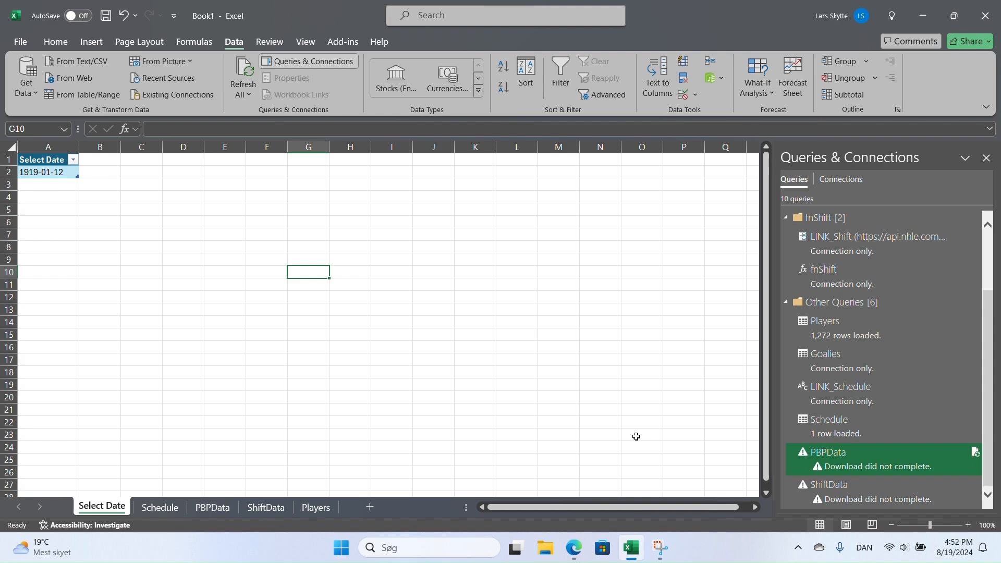
Step: Try refreshing all queries with Privacy Levels checks ignored for this file, and decline refreshing the remaining connections
left_click(243, 75)
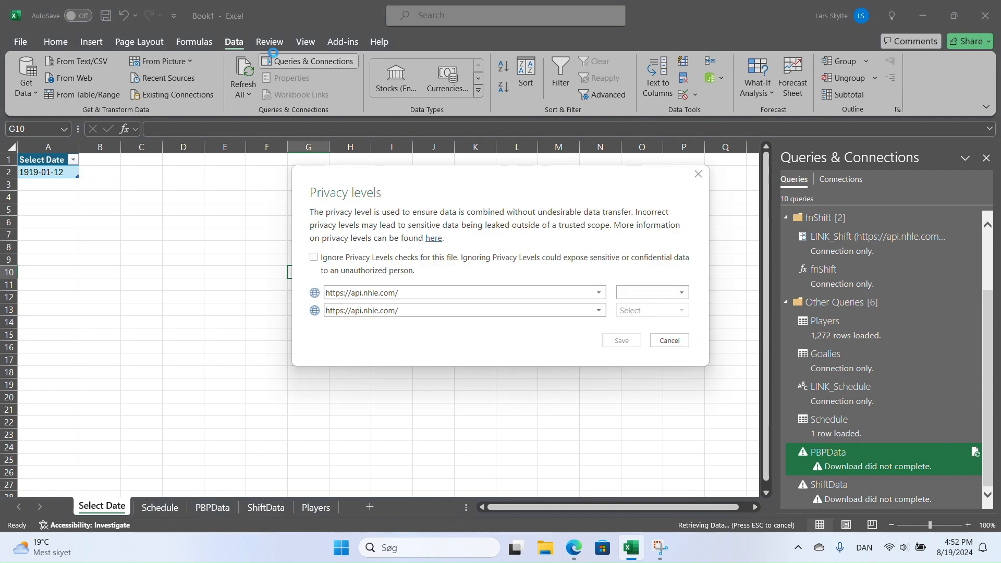
left_click(314, 257)
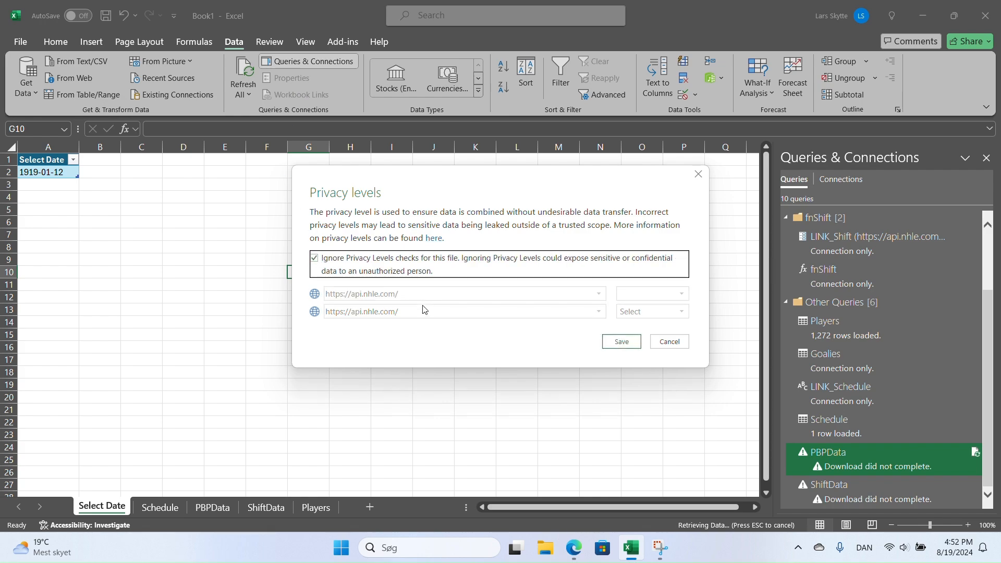
left_click(622, 342)
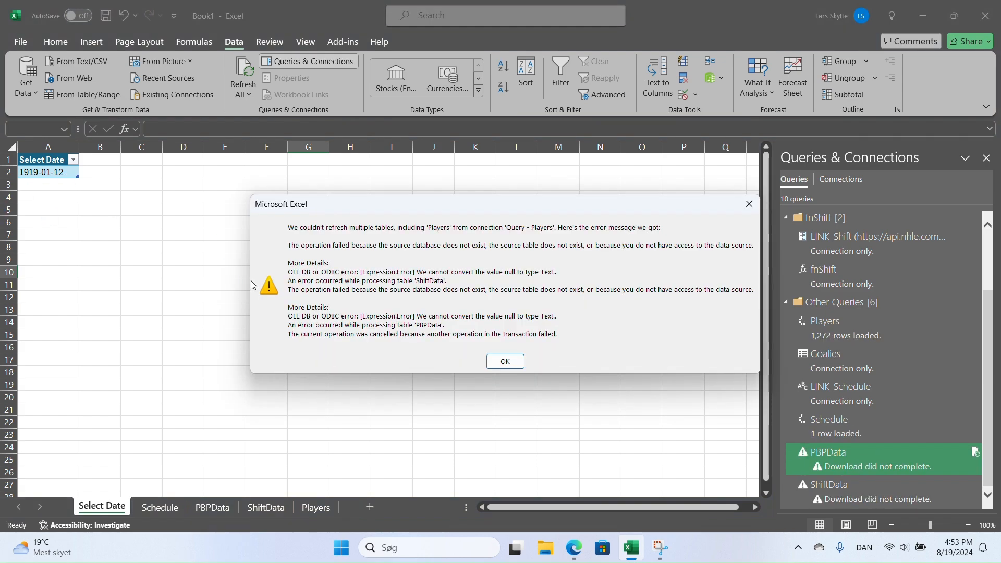
key("Return")
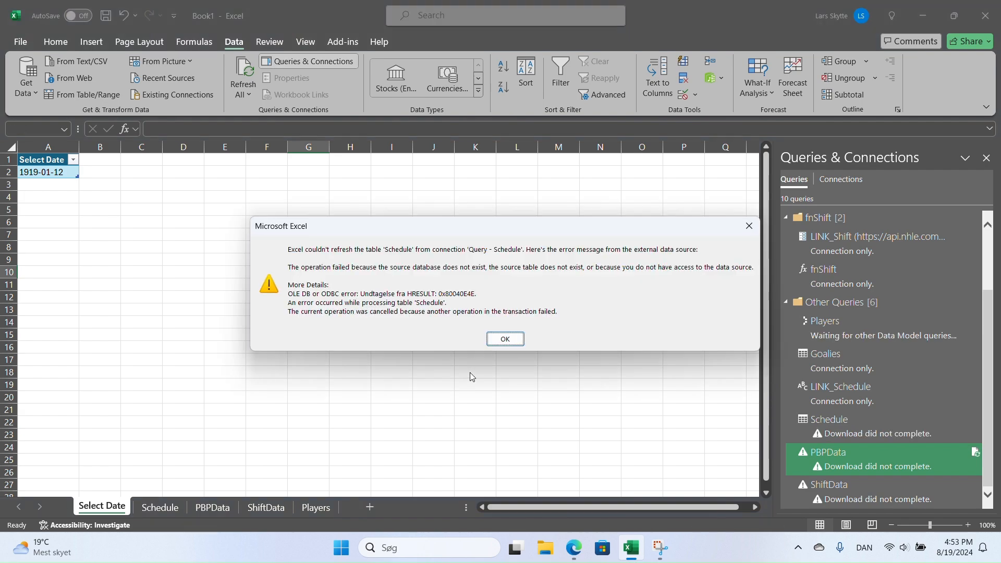
left_click(502, 338)
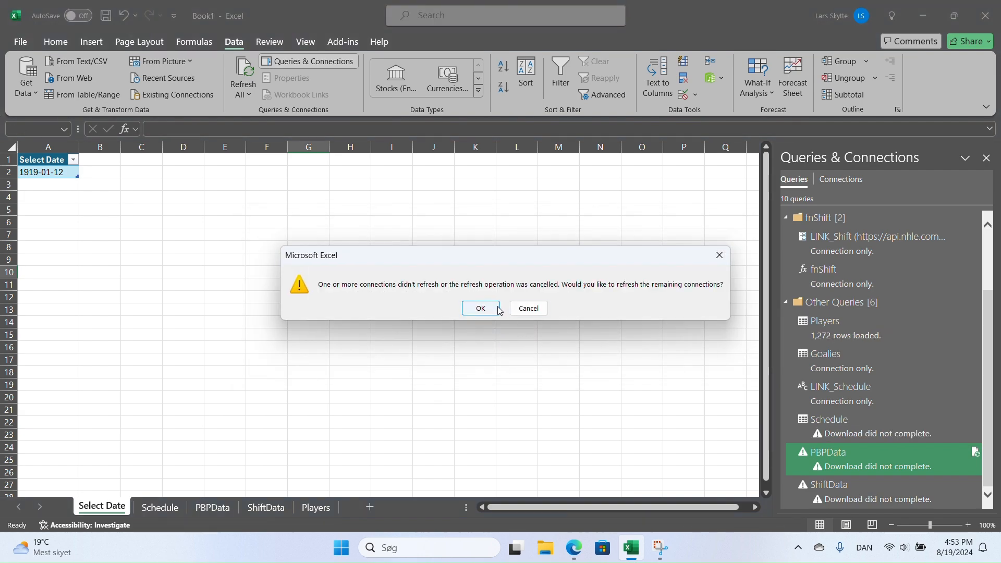
left_click(516, 311)
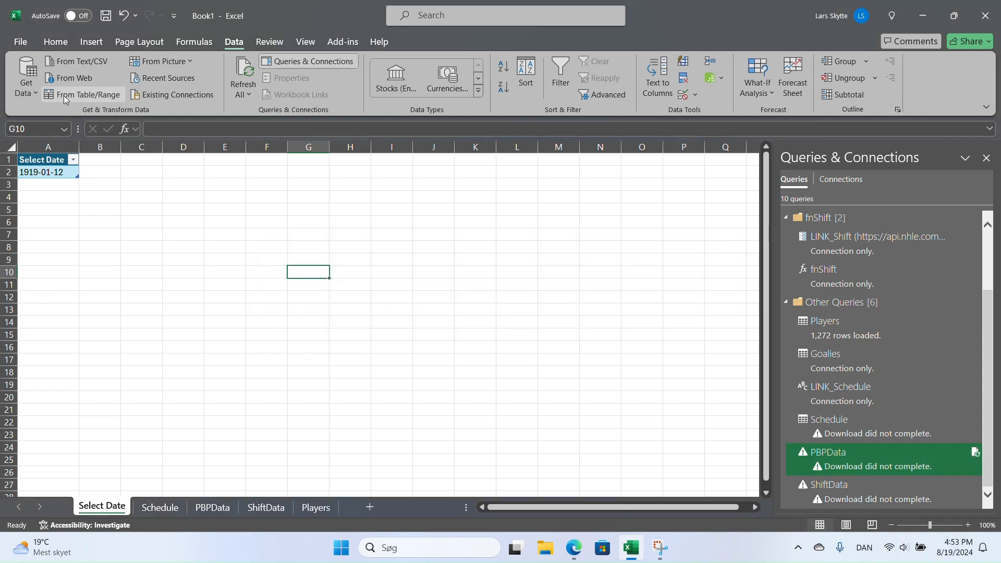
Step: Set the global privacy level in Query Options to "Always ignore Privacy Level settings"
left_click(14, 42)
left_click(14, 45)
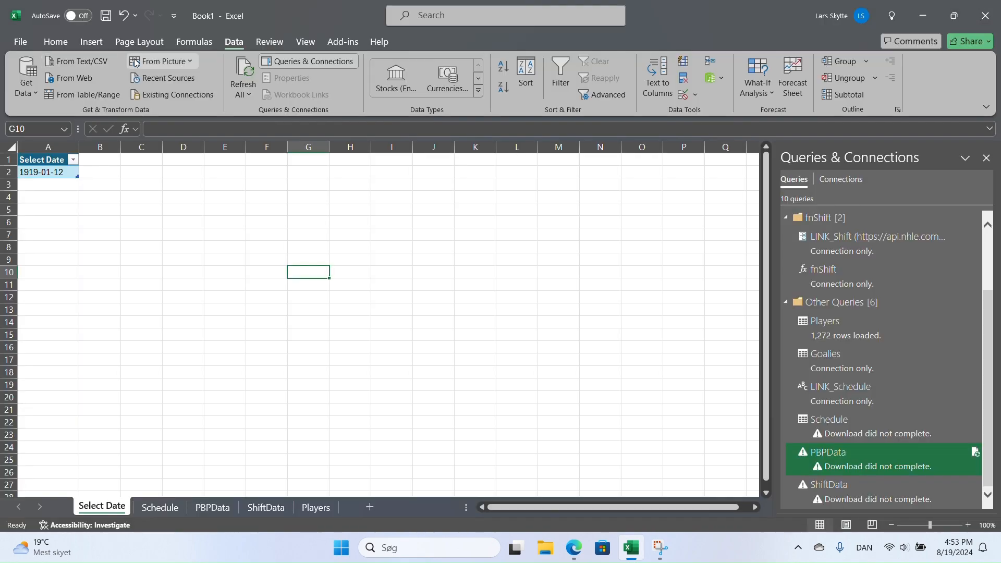
left_click(38, 86)
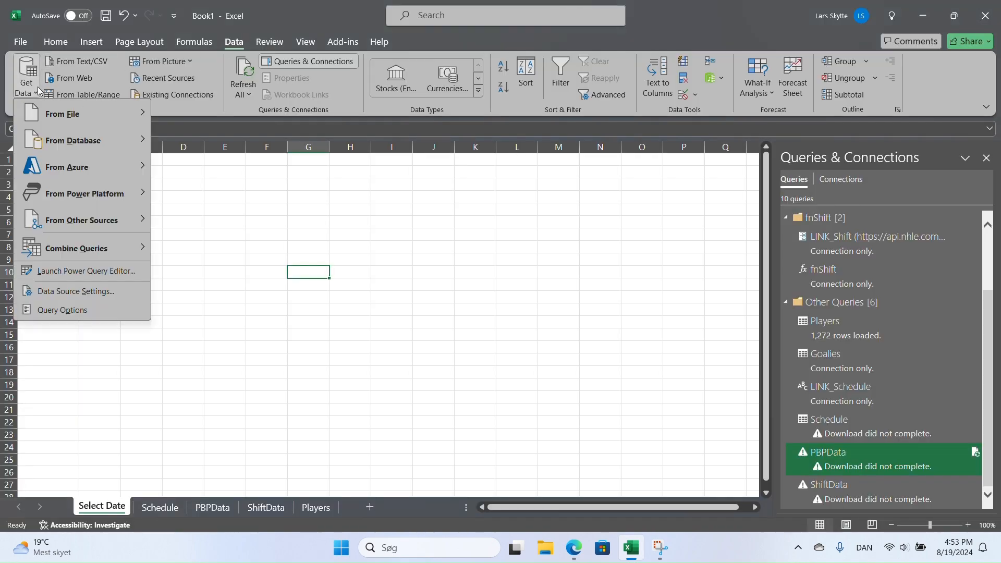
left_click(56, 311)
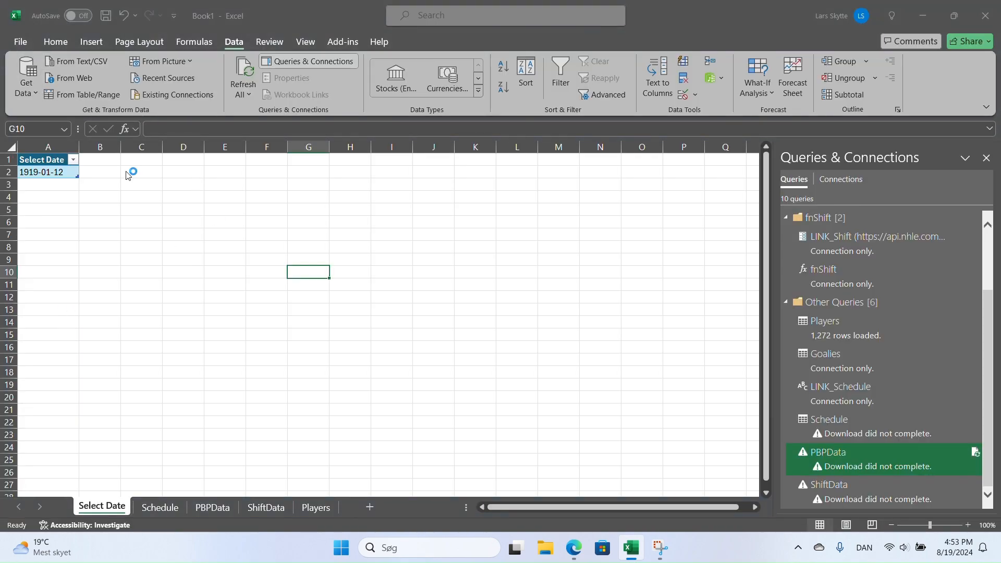
left_click(314, 214)
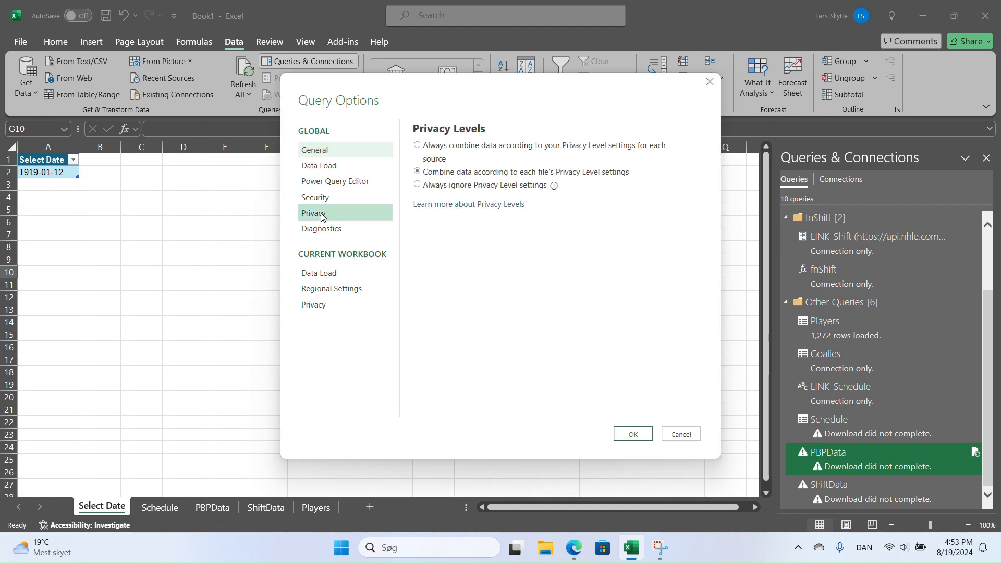
left_click(433, 187)
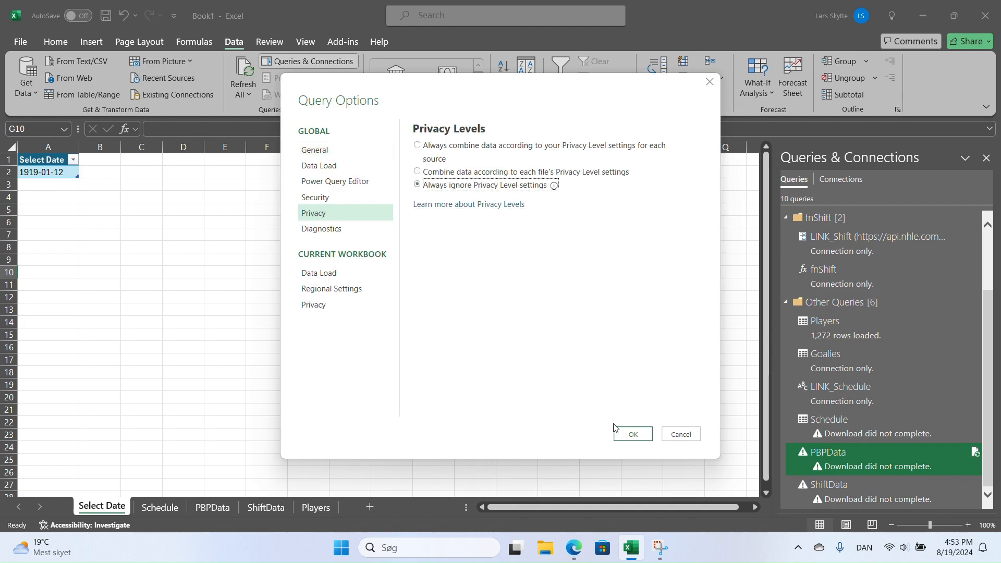
left_click(625, 434)
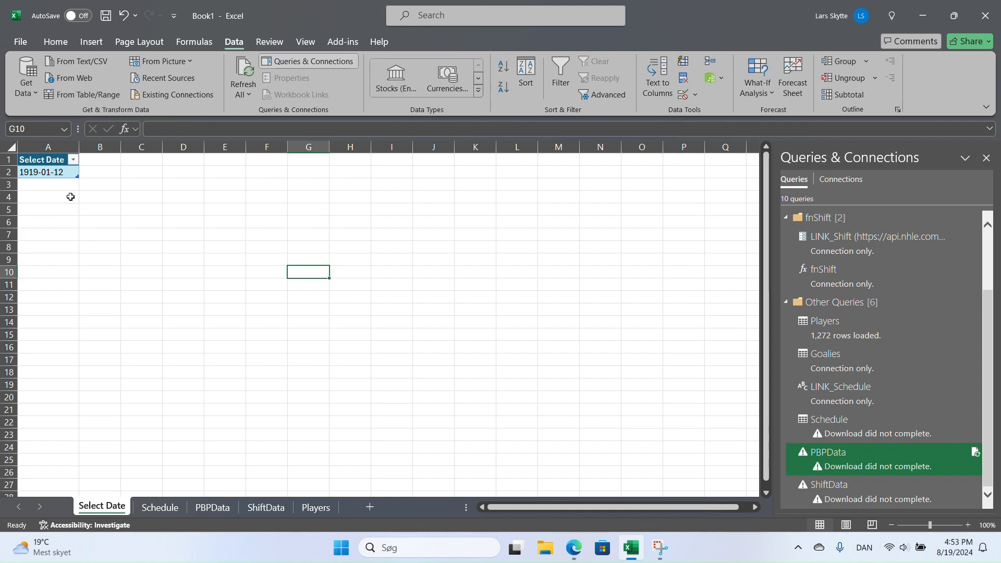
Step: Set the selected date in A2 to 1919-01-11 and refresh all workbook queries
left_click(62, 175)
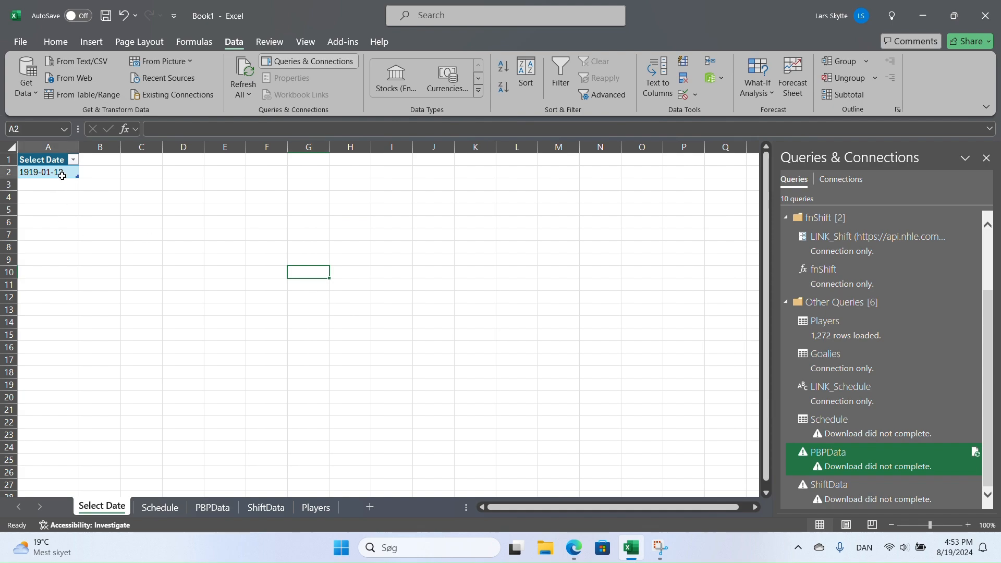
left_click(235, 129)
key("BackSpace")
type("1")
key("Return")
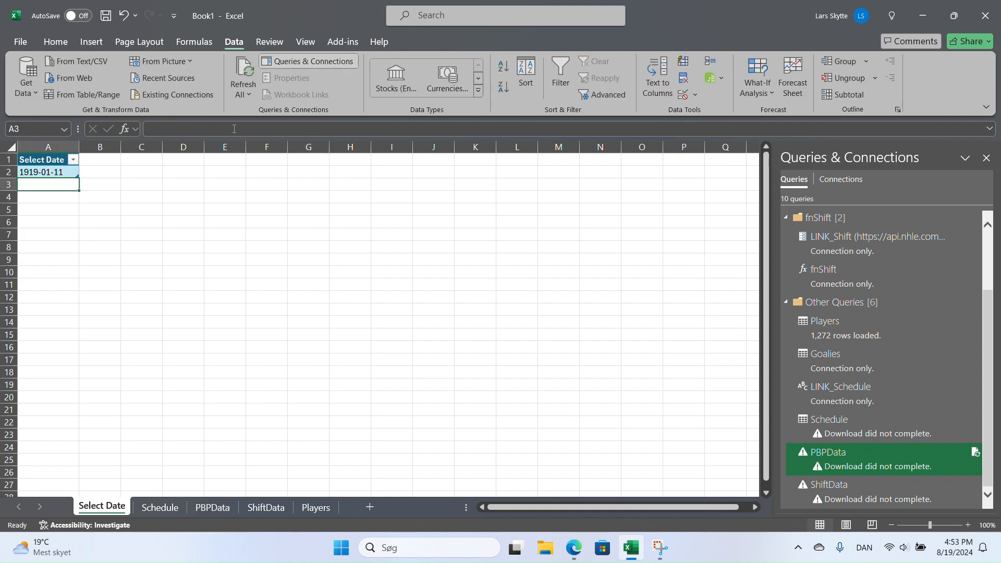
left_click(243, 75)
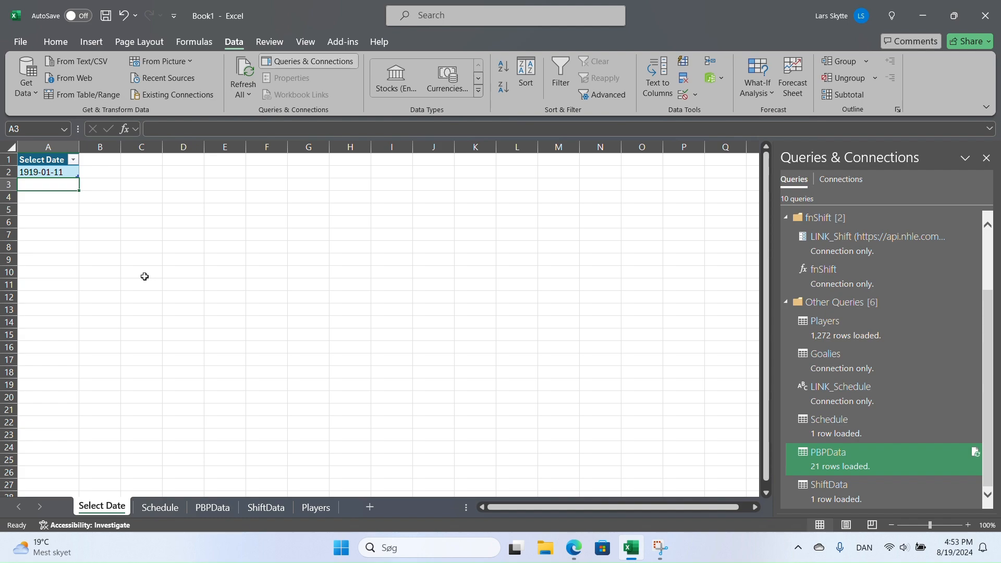
Step: Examine the refreshed ShiftData table for the selected date's game
left_click(284, 507)
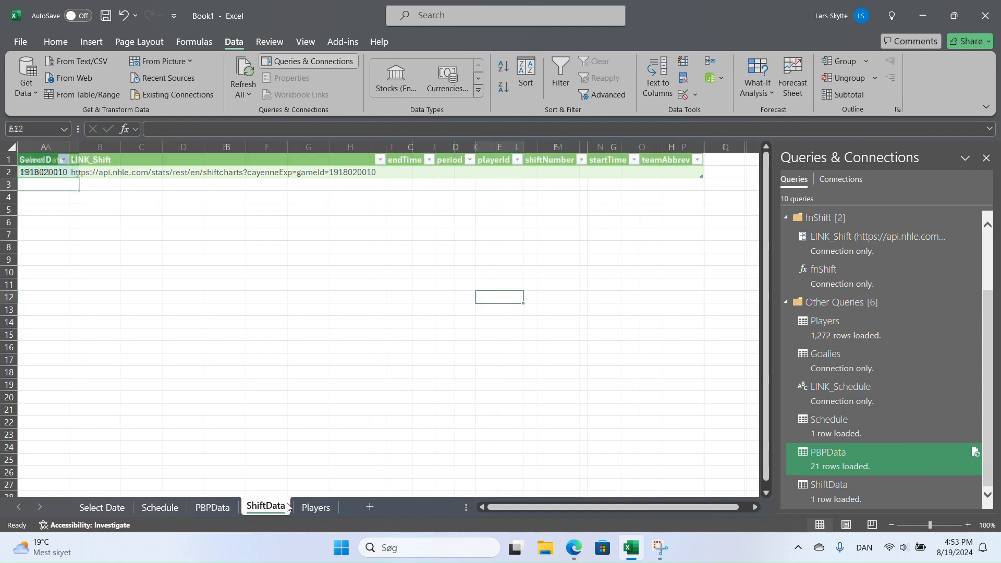